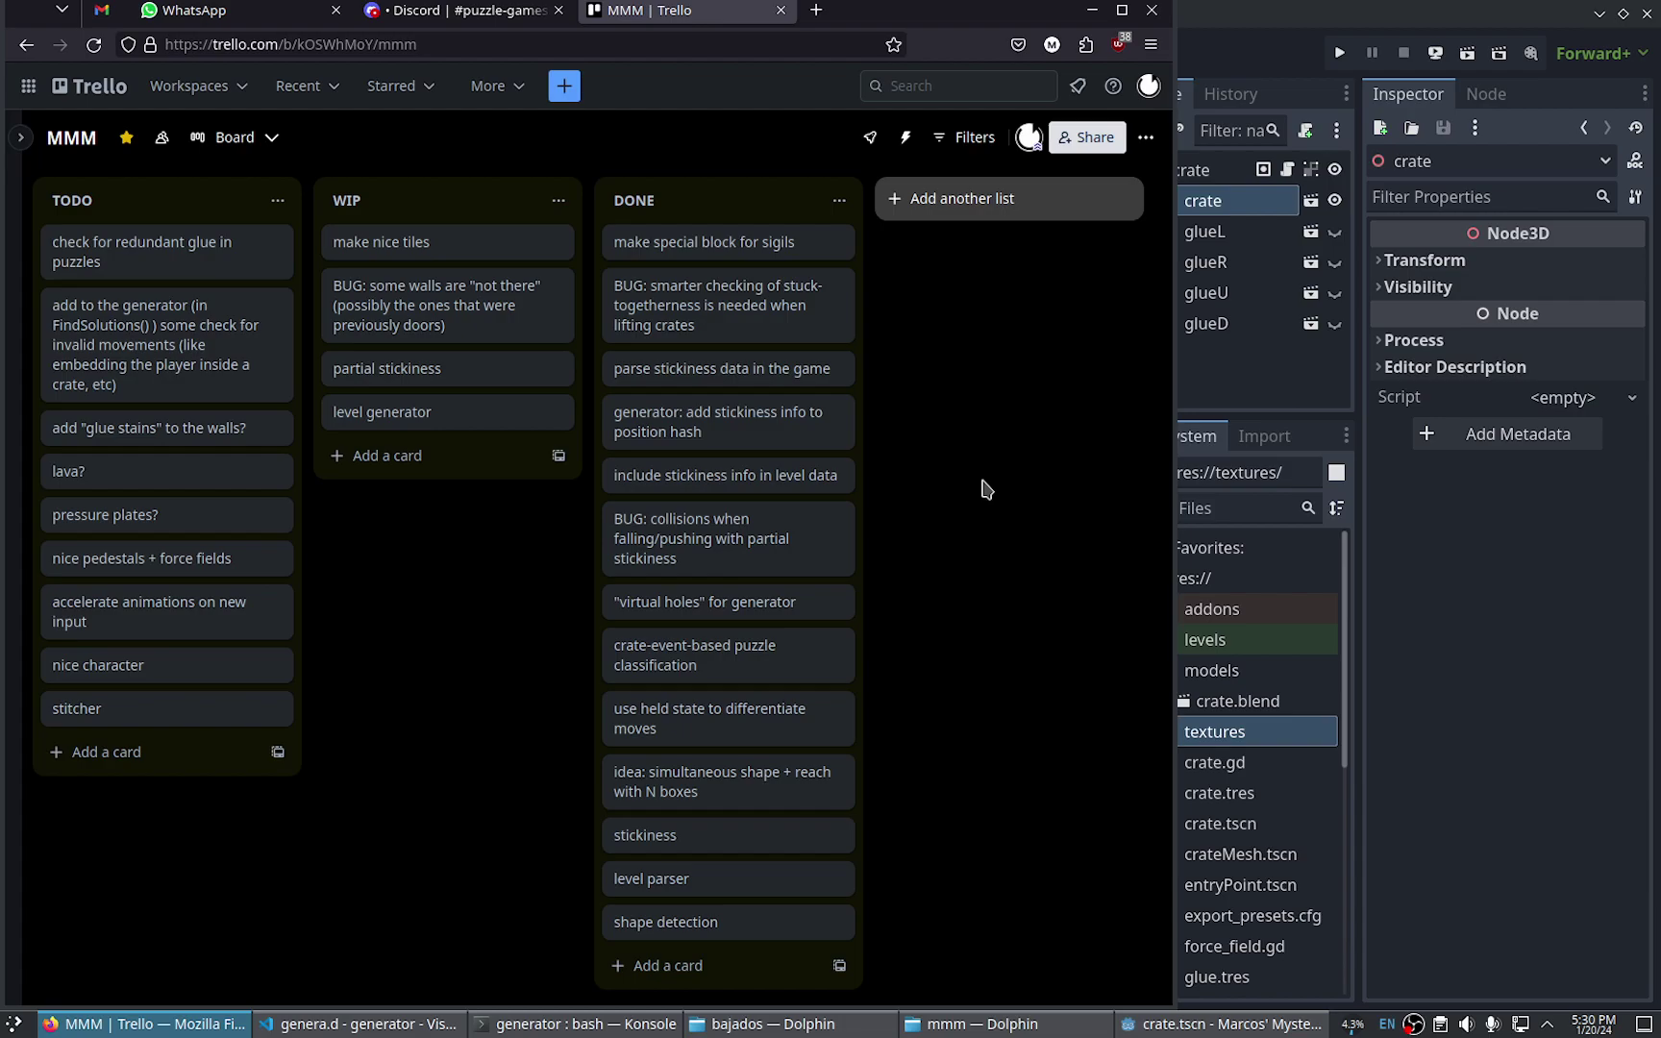
Run the maze game with F5 and nudge its window into place
{"action": "left_click", "coordinate": [1276, 9]}
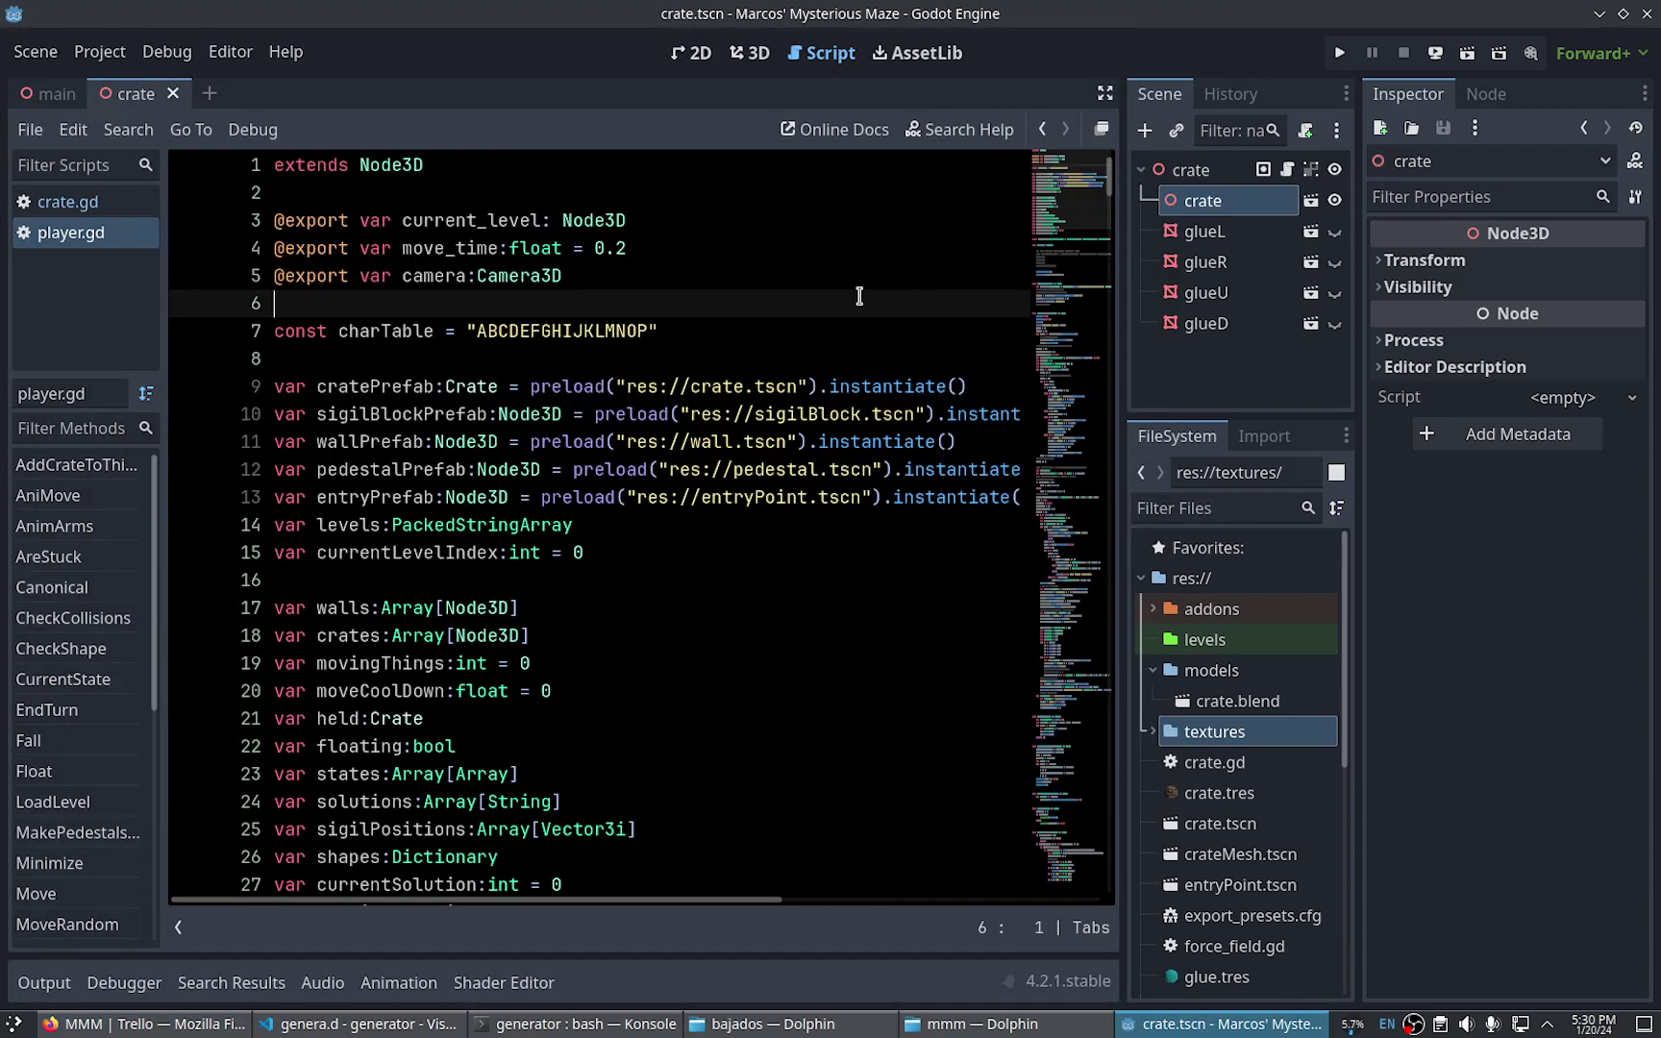
{"action": "key", "text": "F5"}
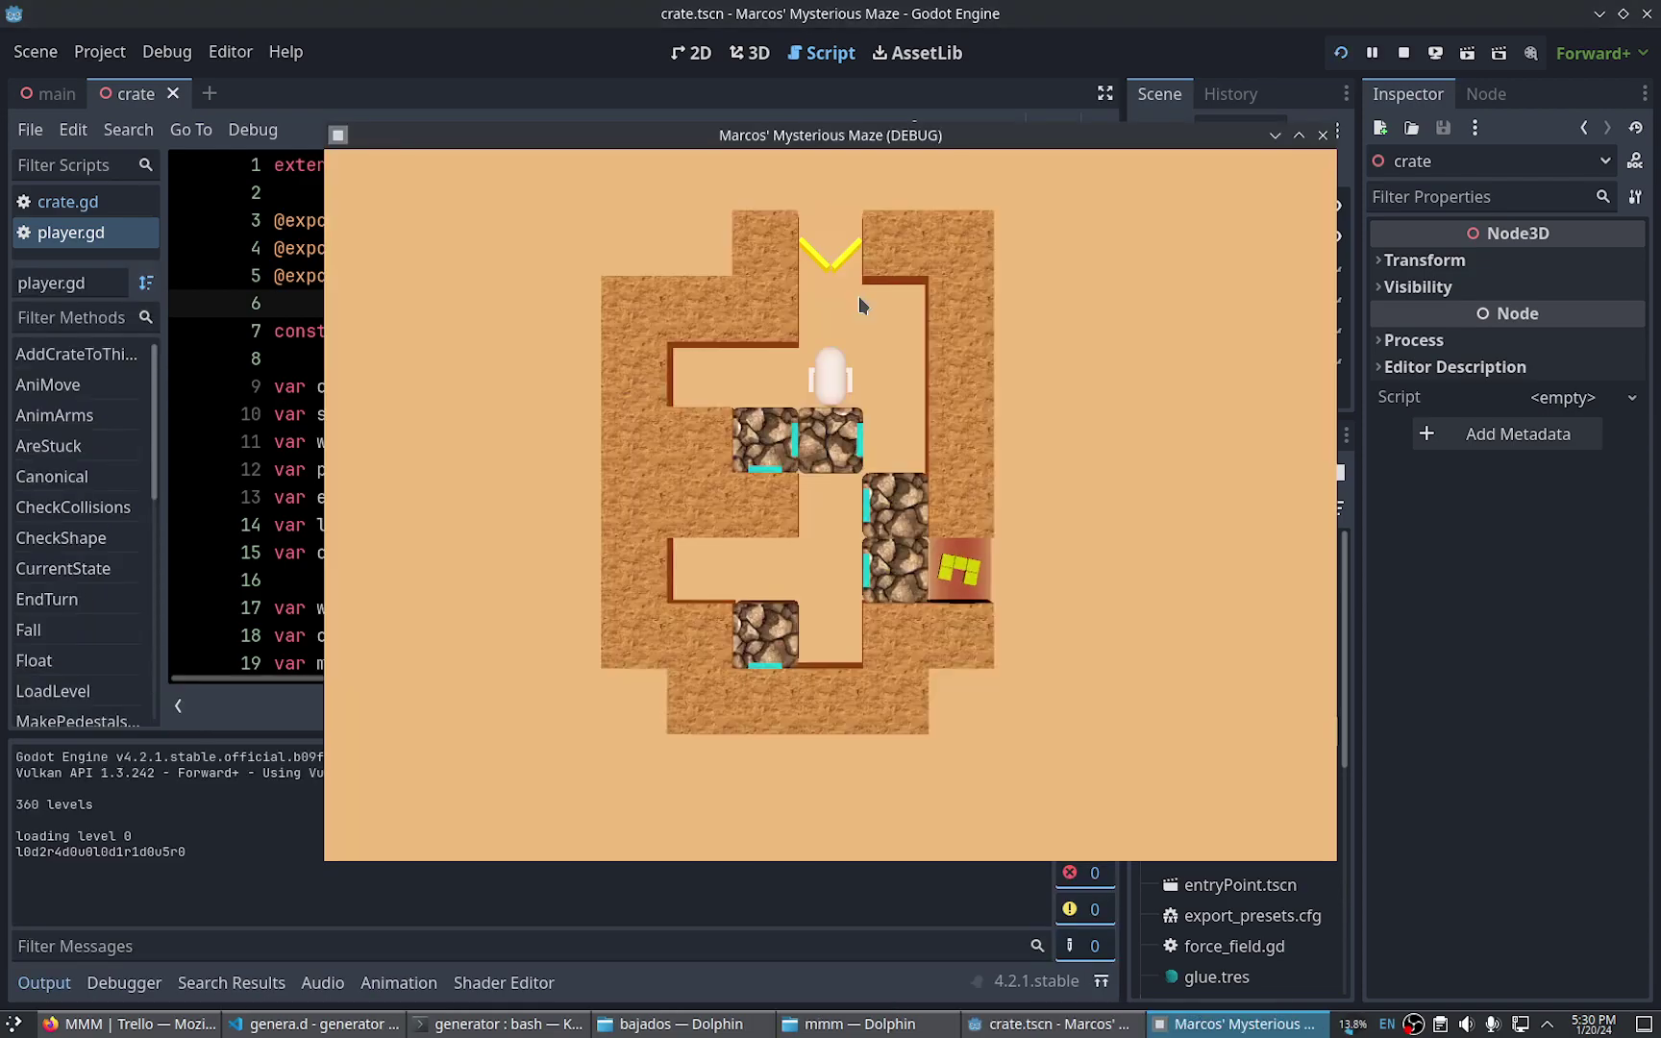
{"action": "left_click_drag", "start_coordinate": [954, 141], "coordinate": [940, 124]}
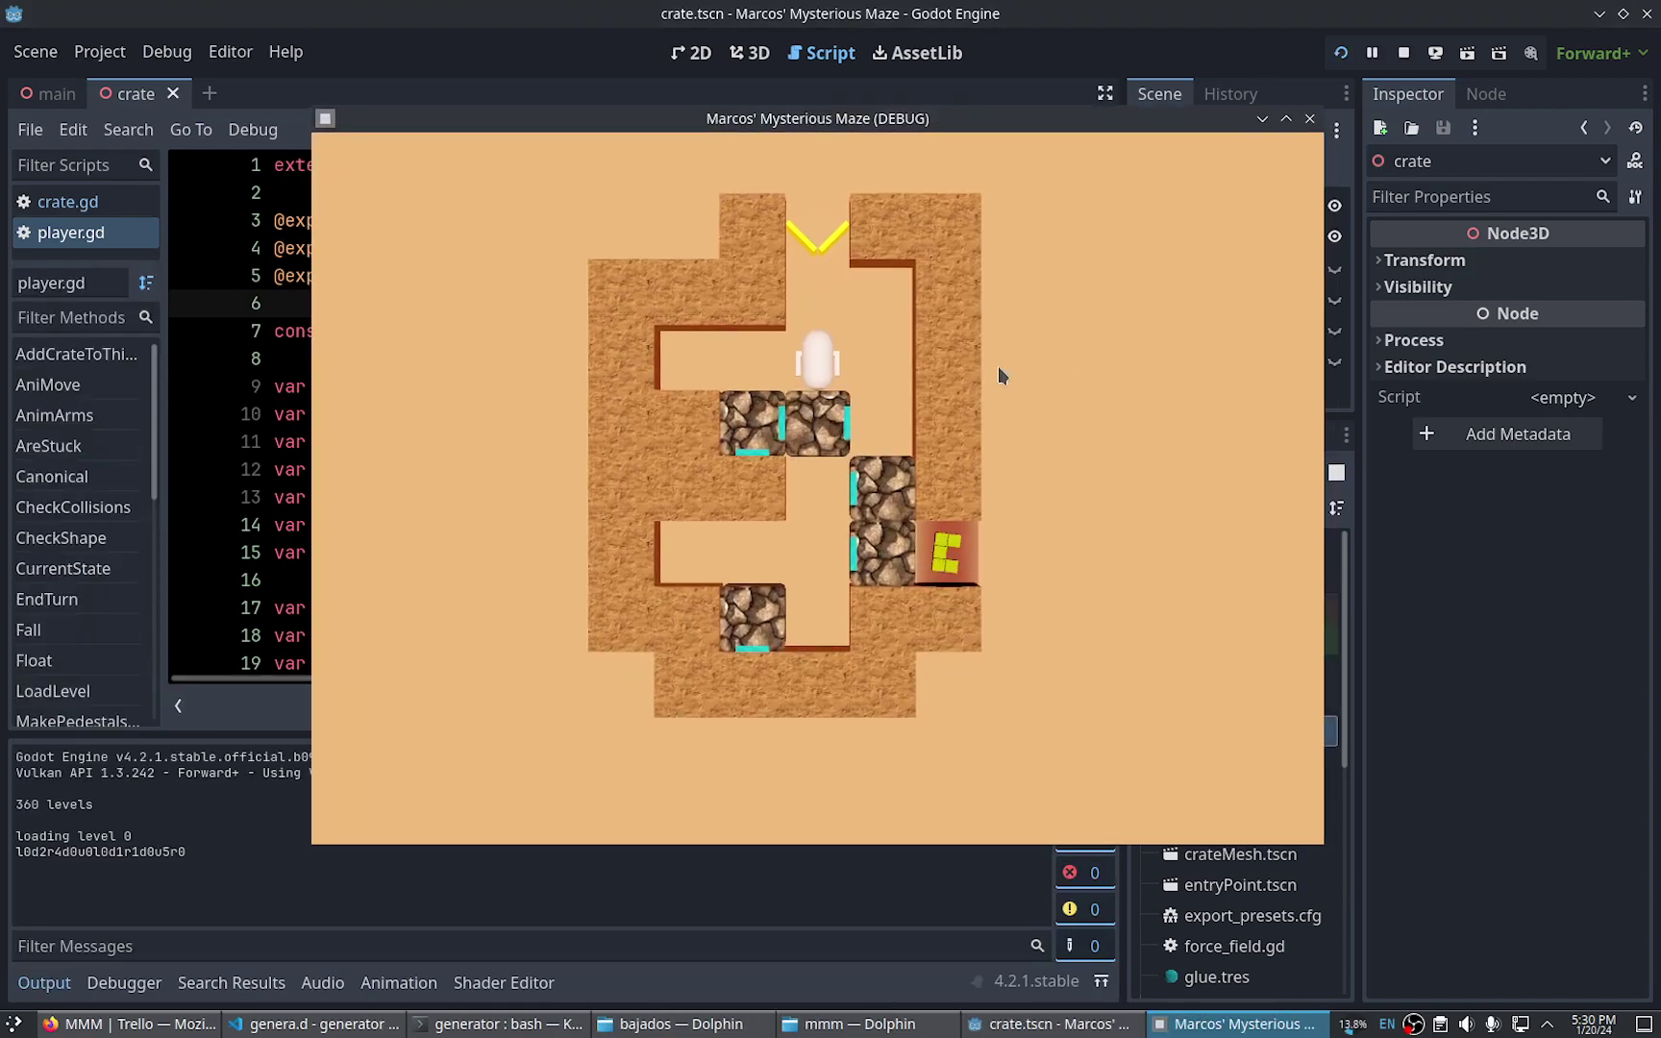
Skip ahead two levels, go back one, move the player right, down twice and up, then quit
{"action": "key", "text": "n"}
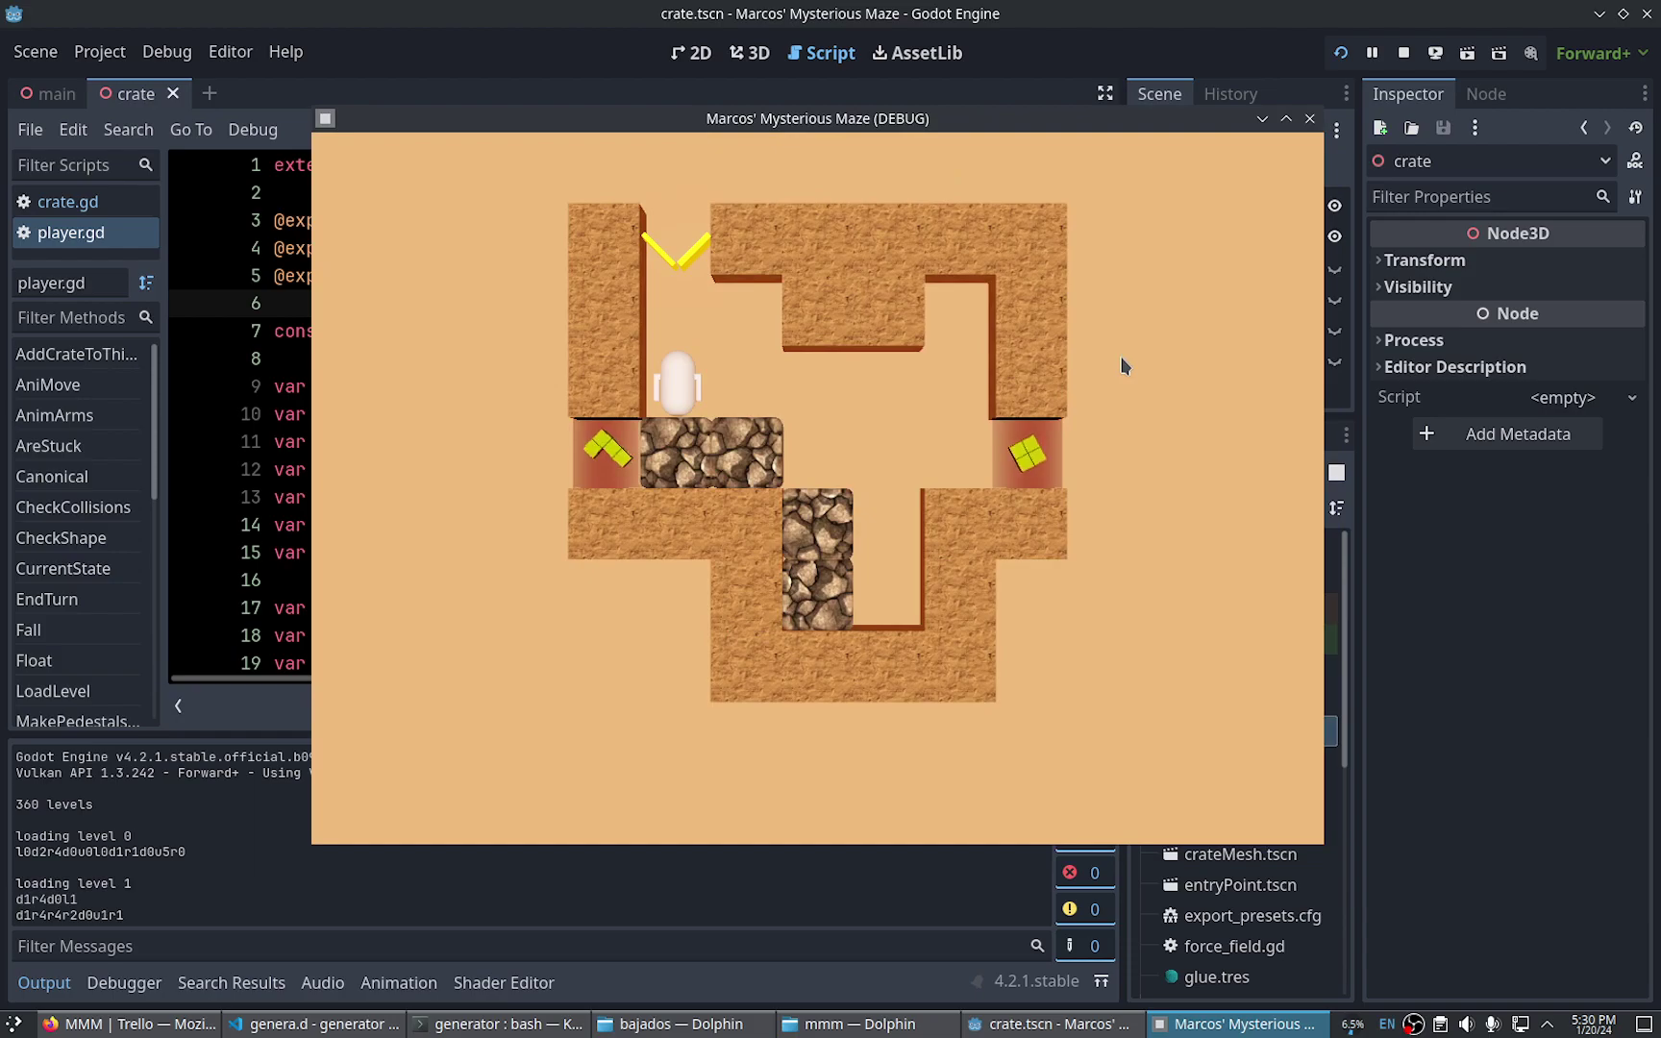
{"action": "key", "text": "n"}
{"action": "key", "text": "n"}
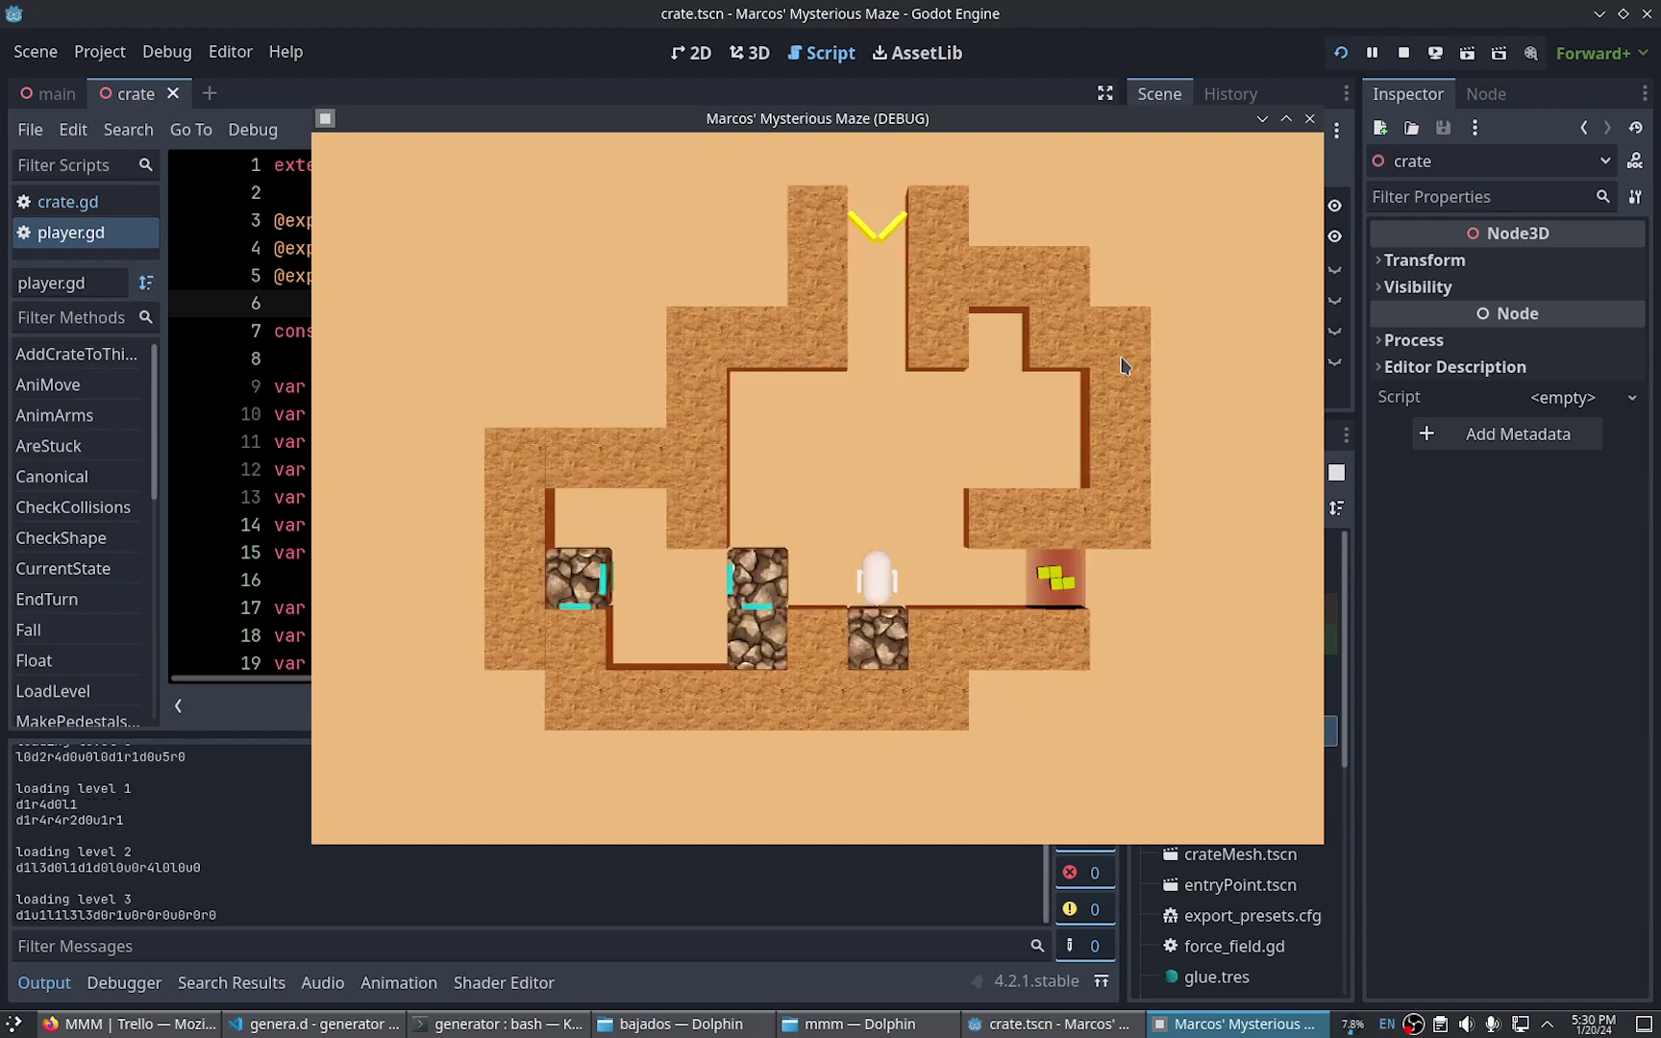
{"action": "key", "text": "p"}
{"action": "key", "text": "p"}
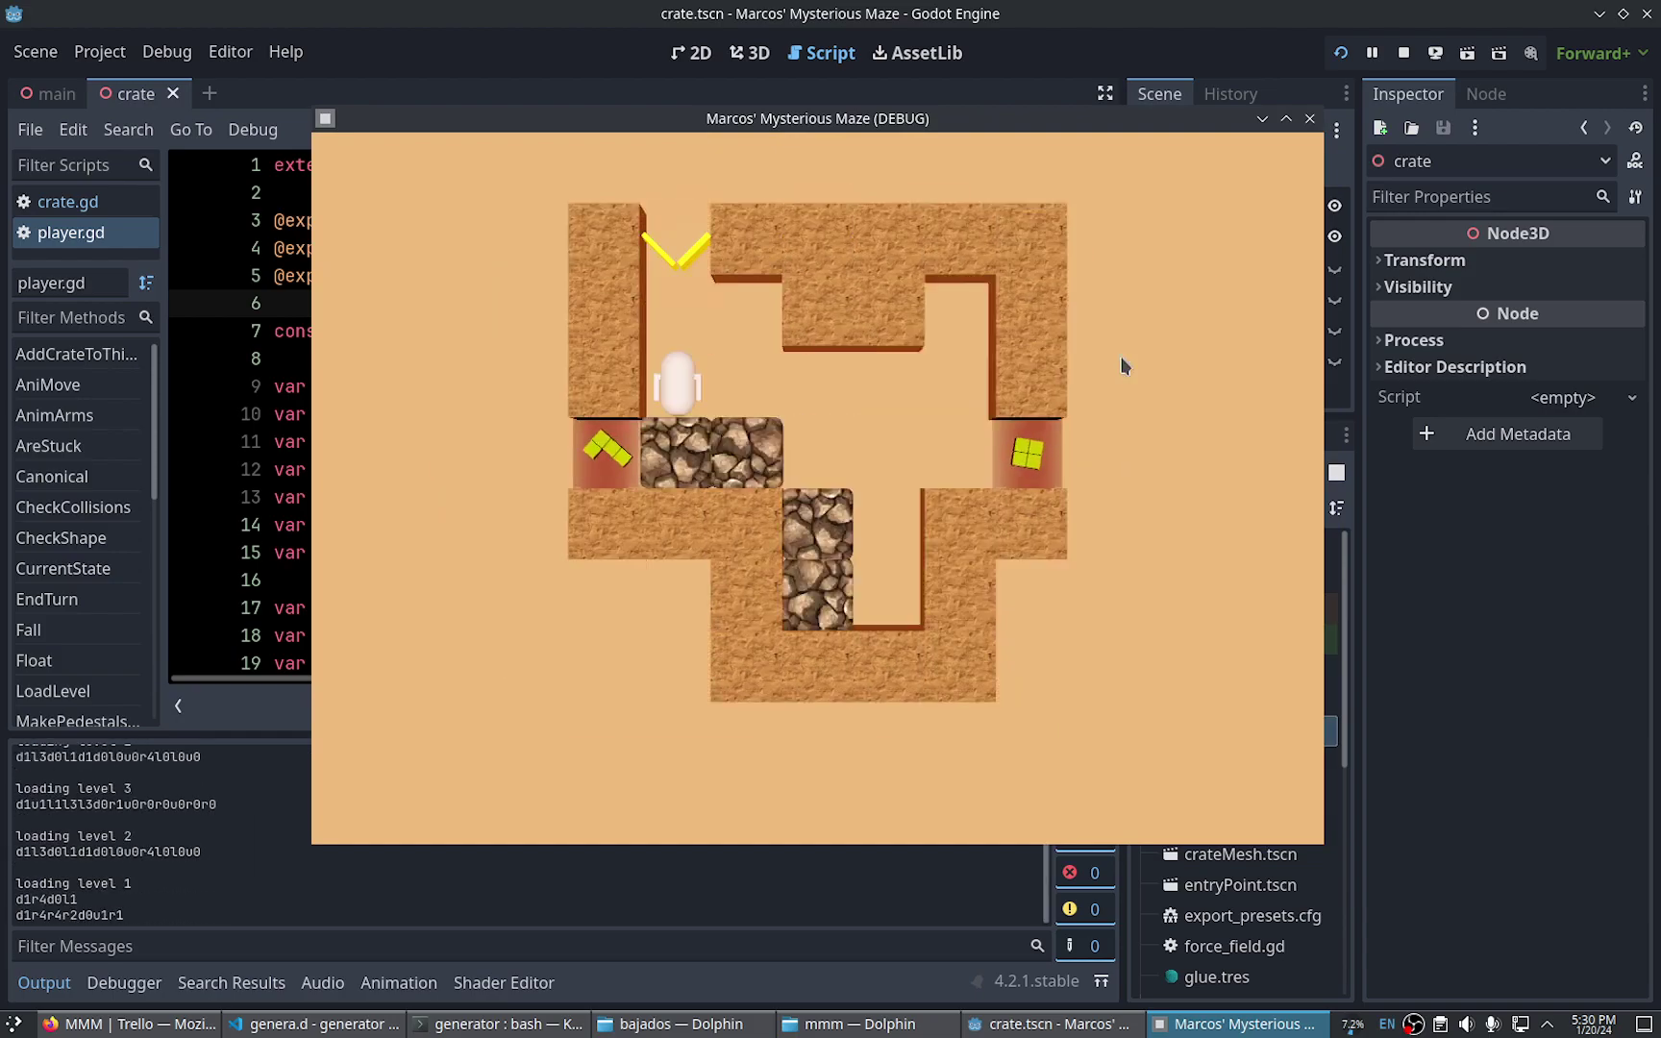
{"action": "key", "text": "Right"}
{"action": "key", "text": "Right"}
{"action": "key", "text": "Down"}
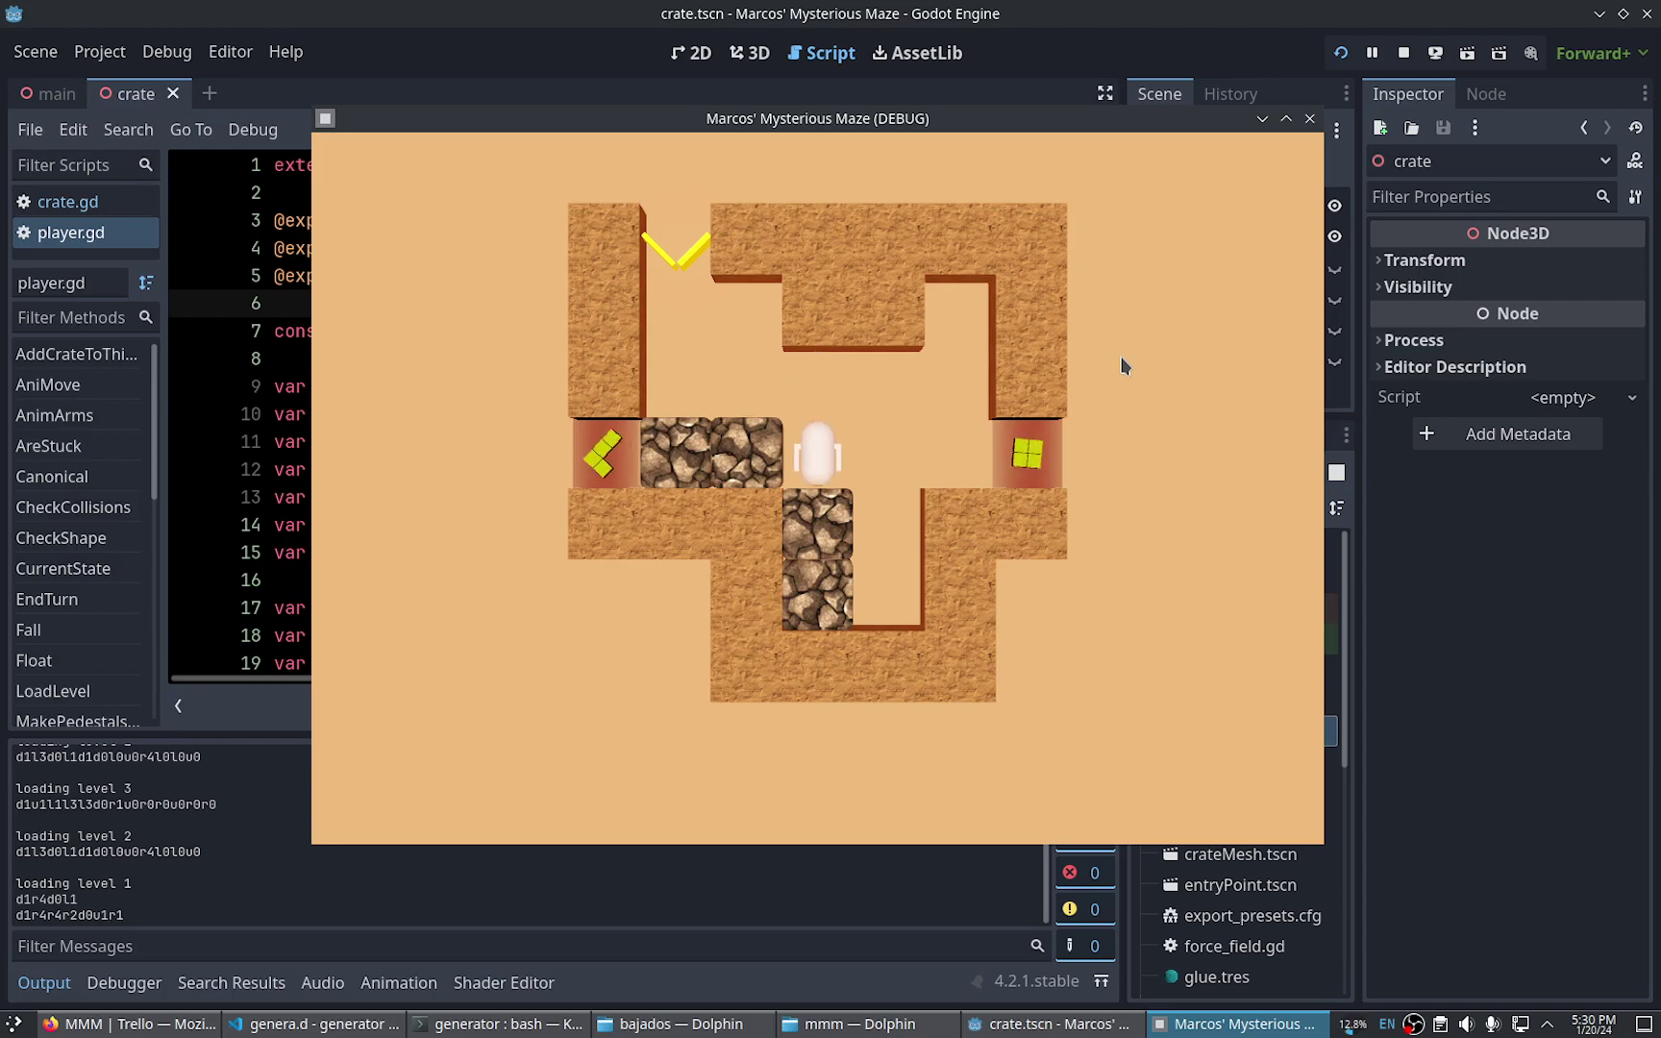
{"action": "key", "text": "Down"}
{"action": "key", "text": "Up"}
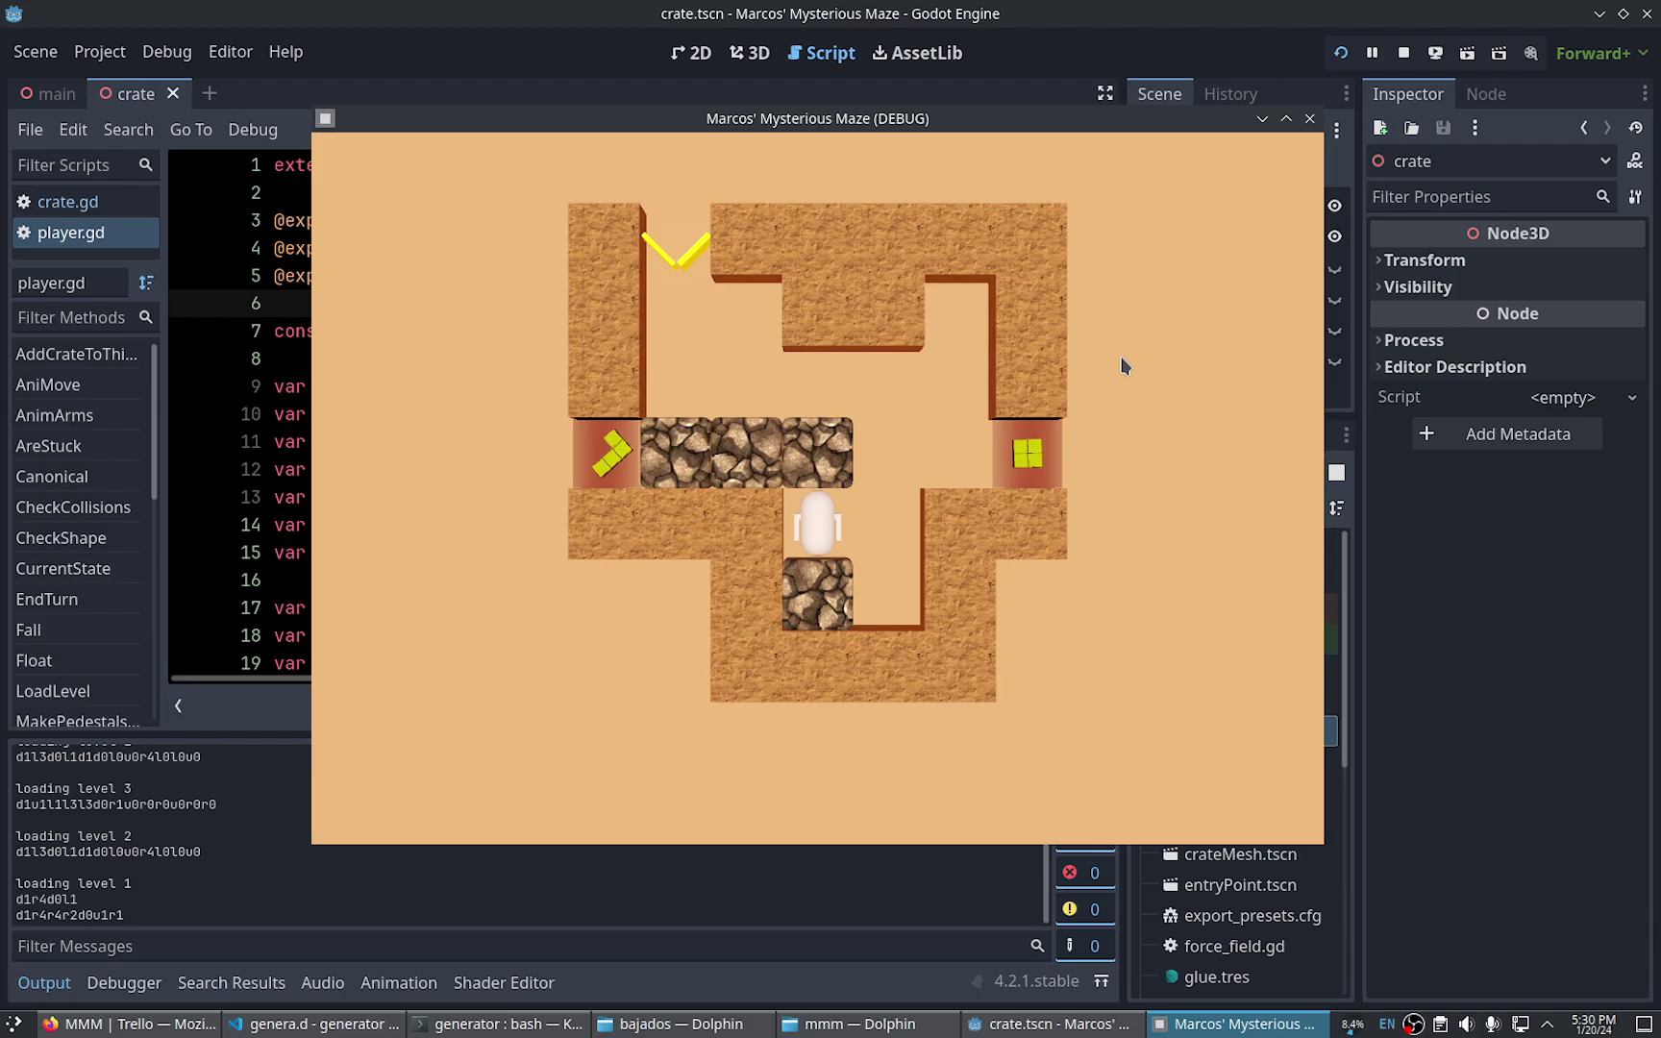
{"action": "key", "text": "Escape"}
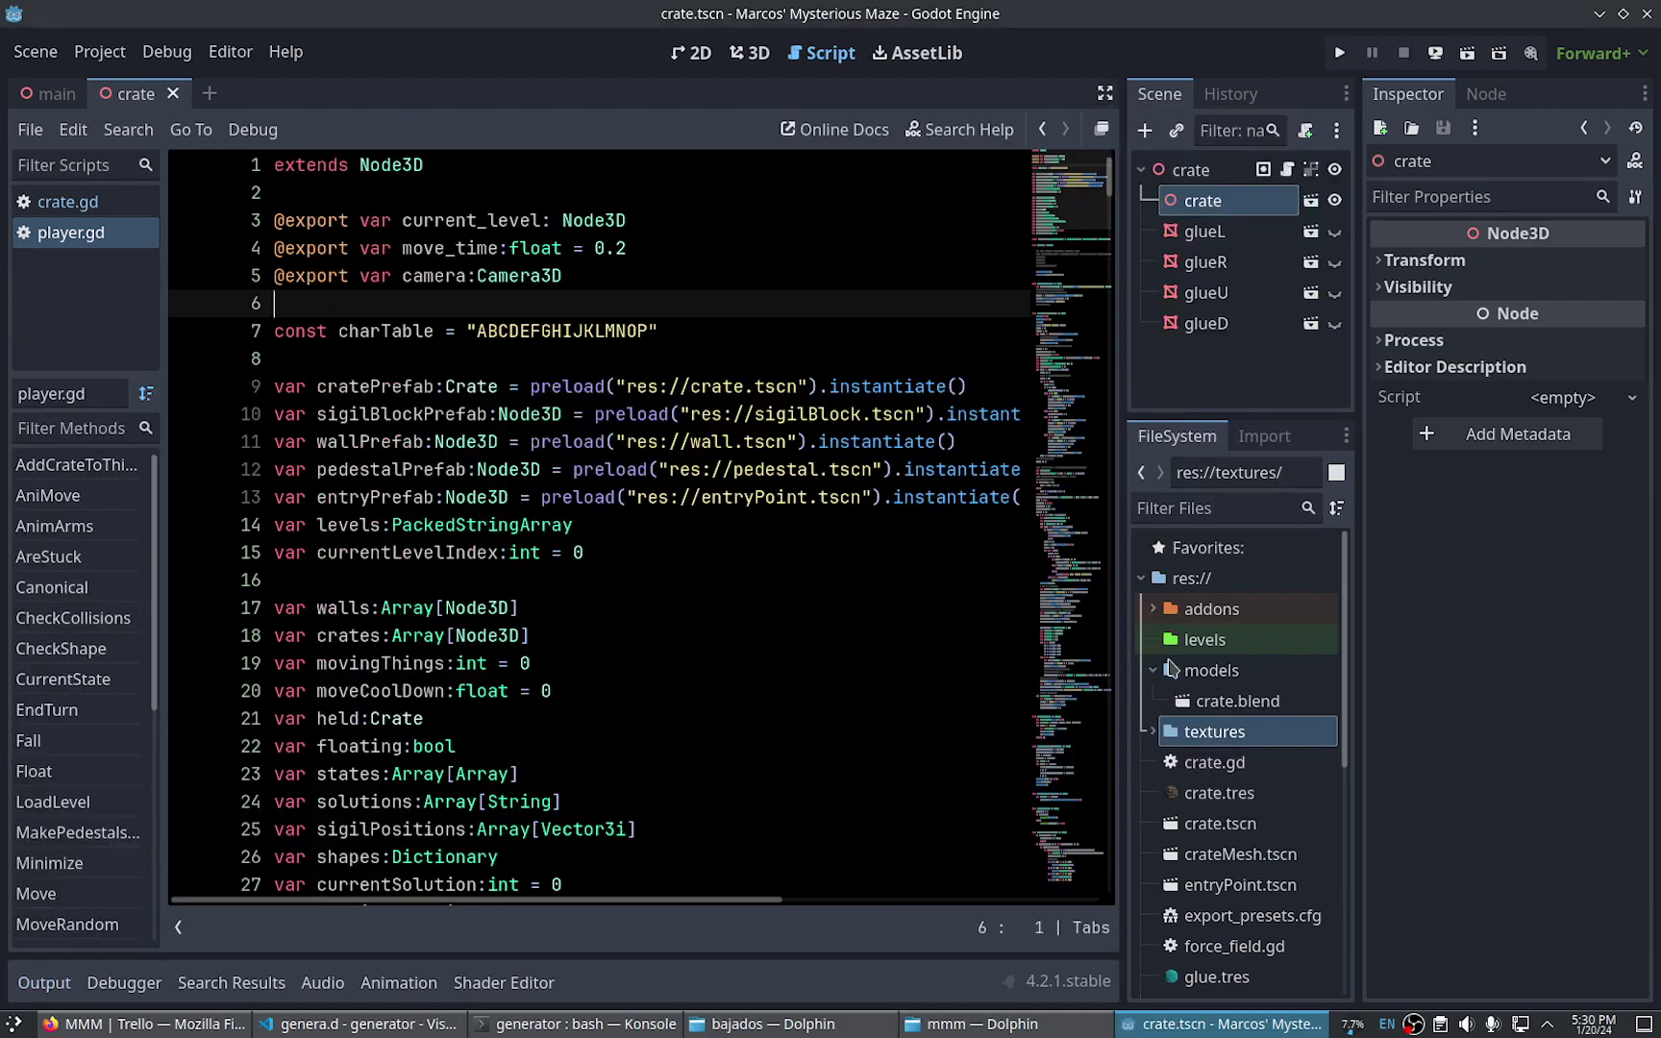
{"action": "double_click", "coordinate": [1238, 702]}
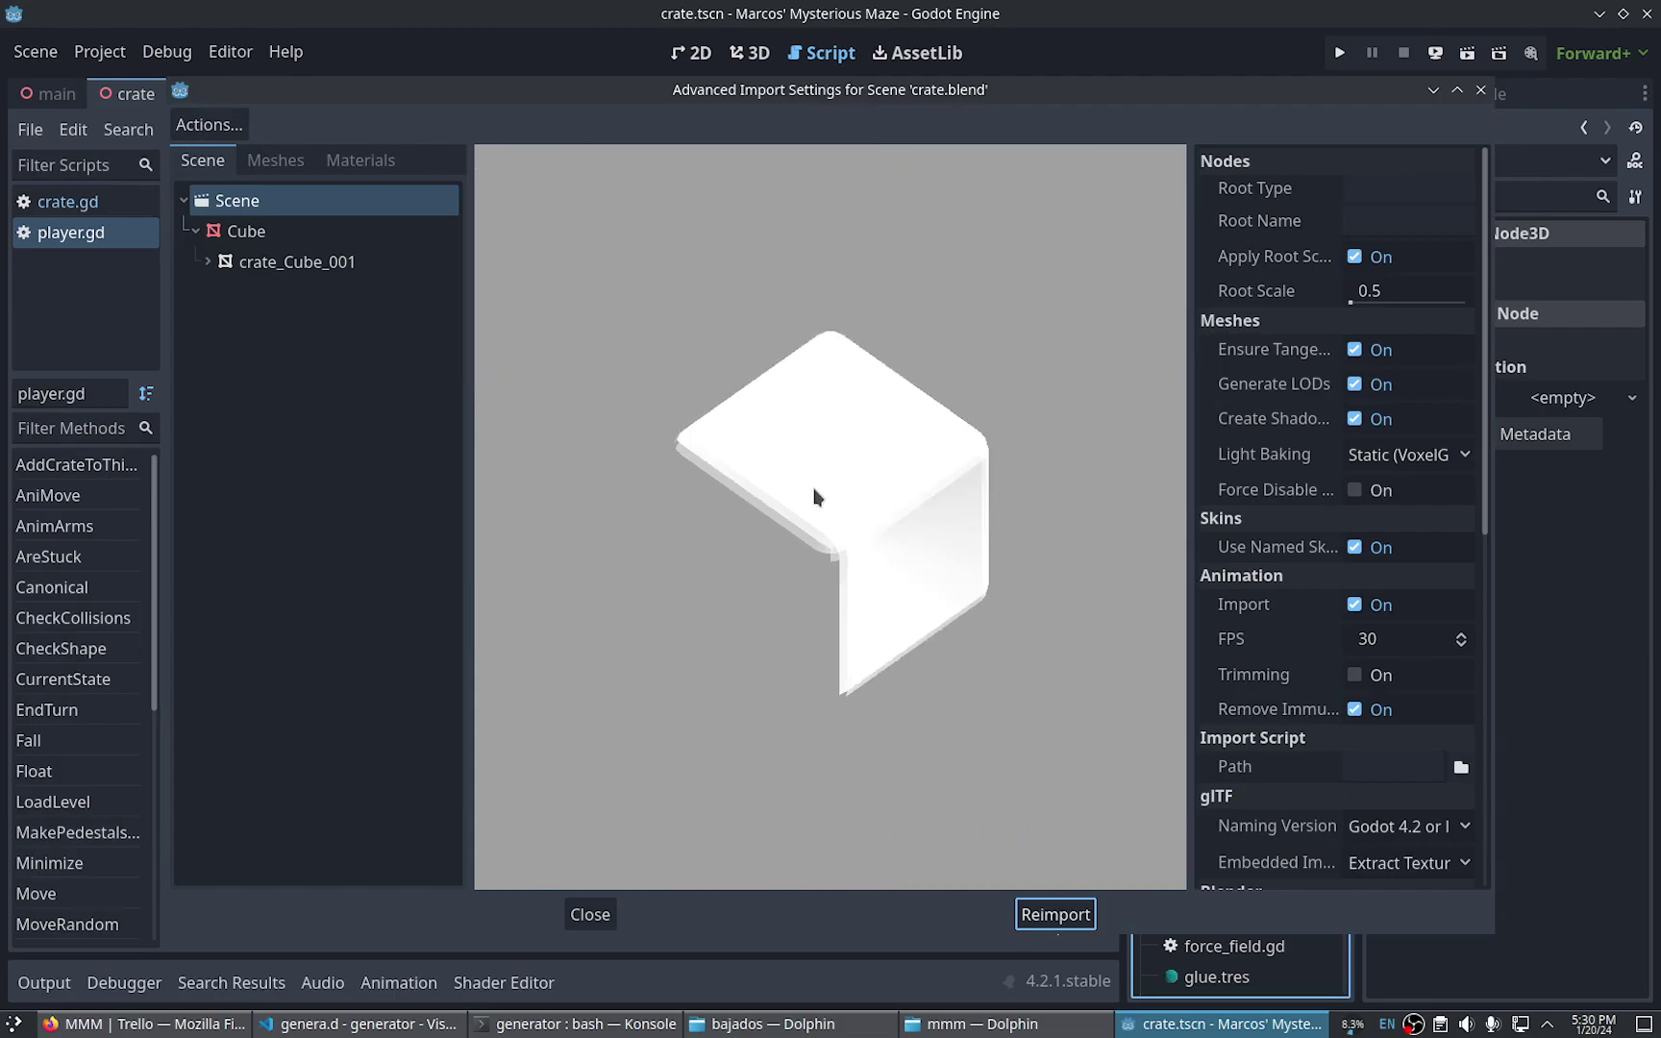
{"action": "mouse_move", "coordinate": [818, 495]}
{"action": "left_mouse_down"}
{"action": "mouse_move", "coordinate": [863, 517]}
{"action": "mouse_move", "coordinate": [822, 584]}
{"action": "left_mouse_up"}
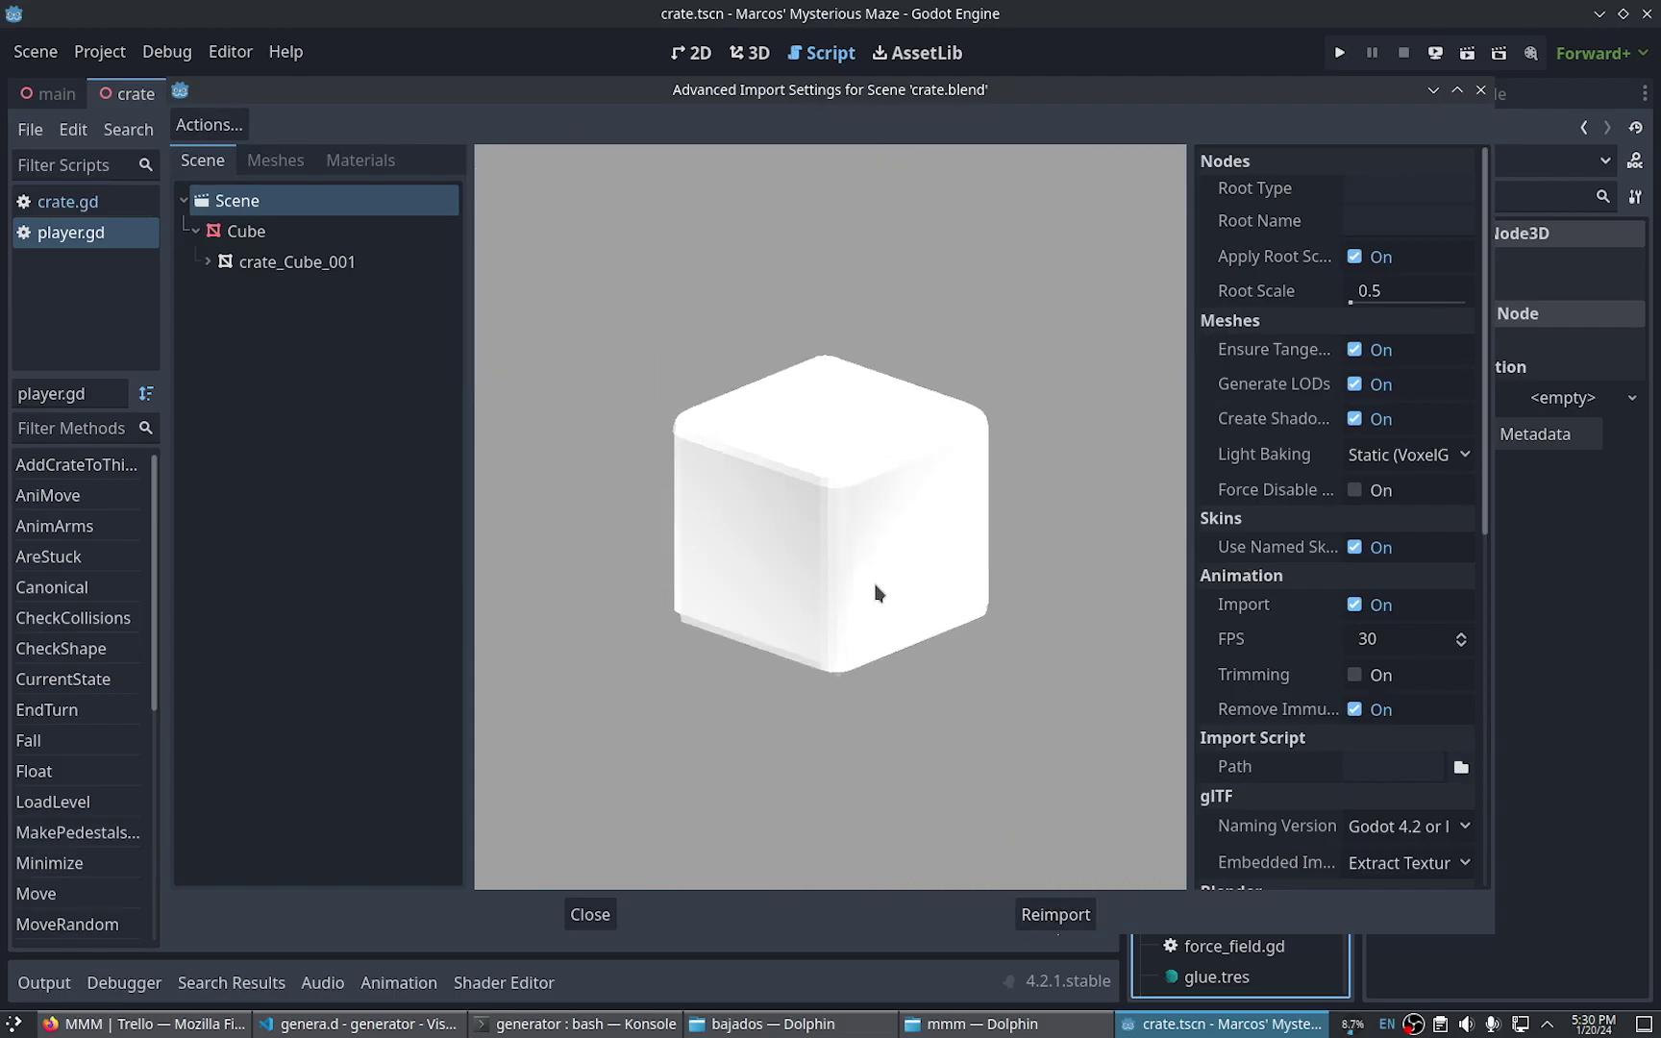
{"action": "scroll", "coordinate": [871, 531], "scroll_direction": "up", "scroll_amount": 5}
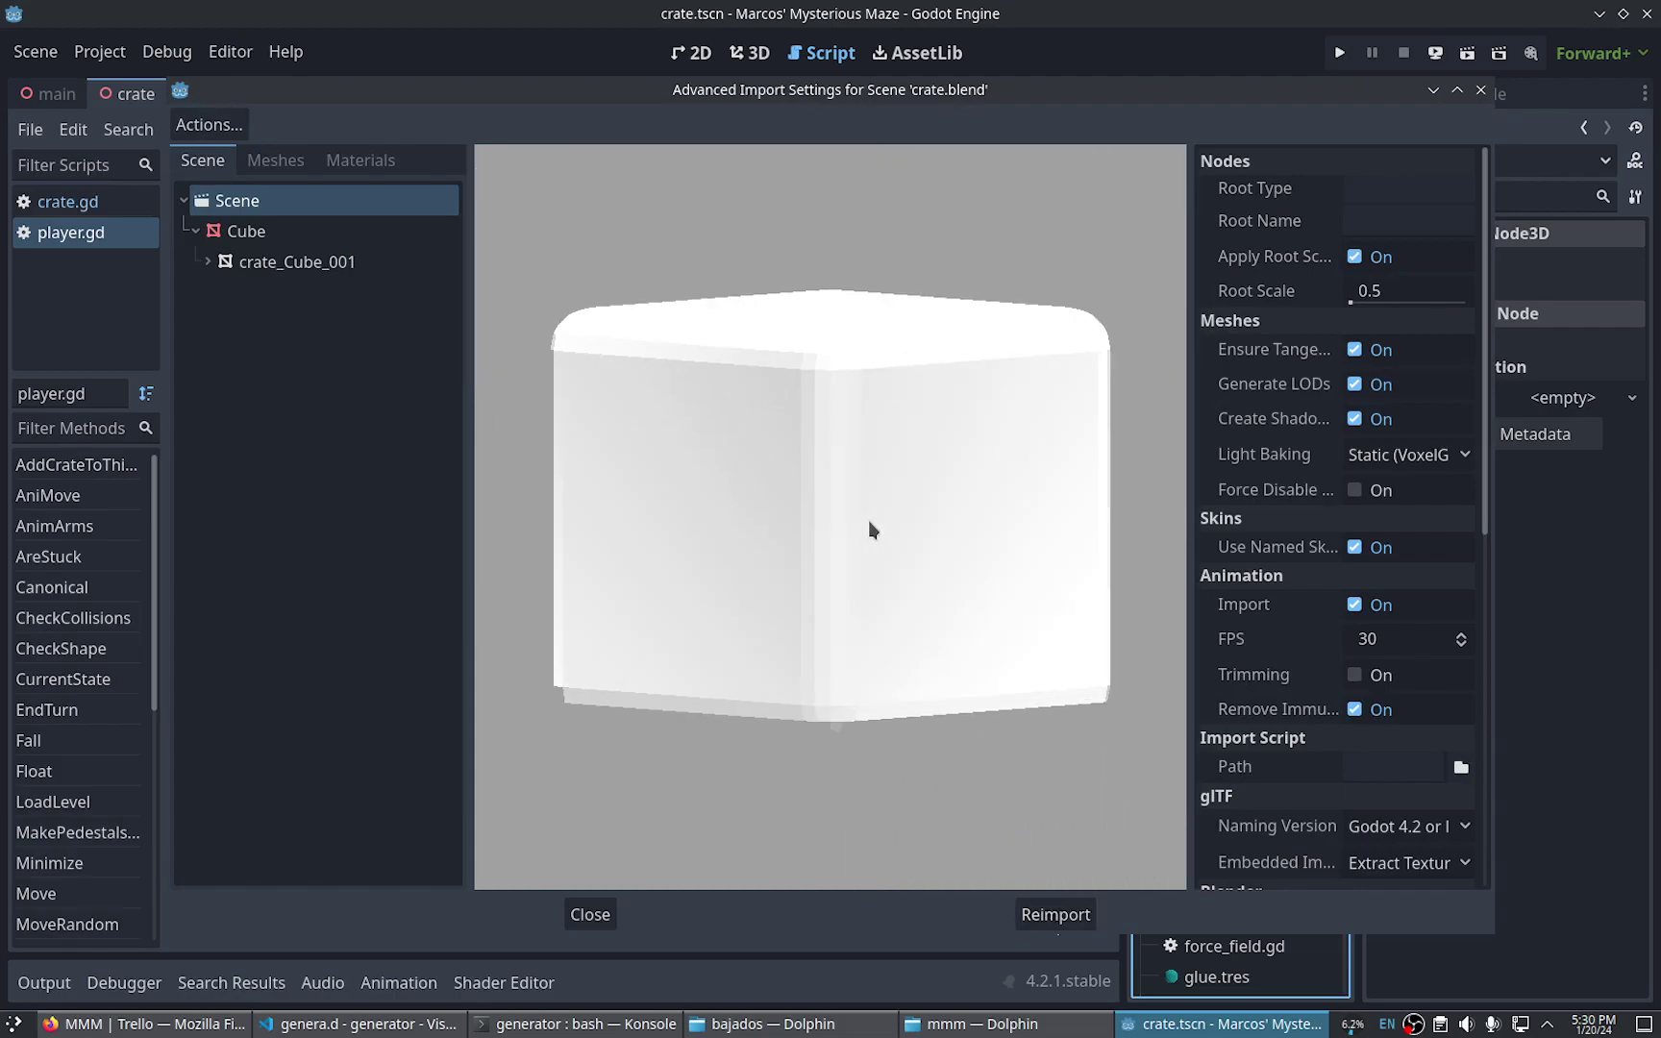
{"action": "left_click_drag", "start_coordinate": [938, 544], "coordinate": [786, 600]}
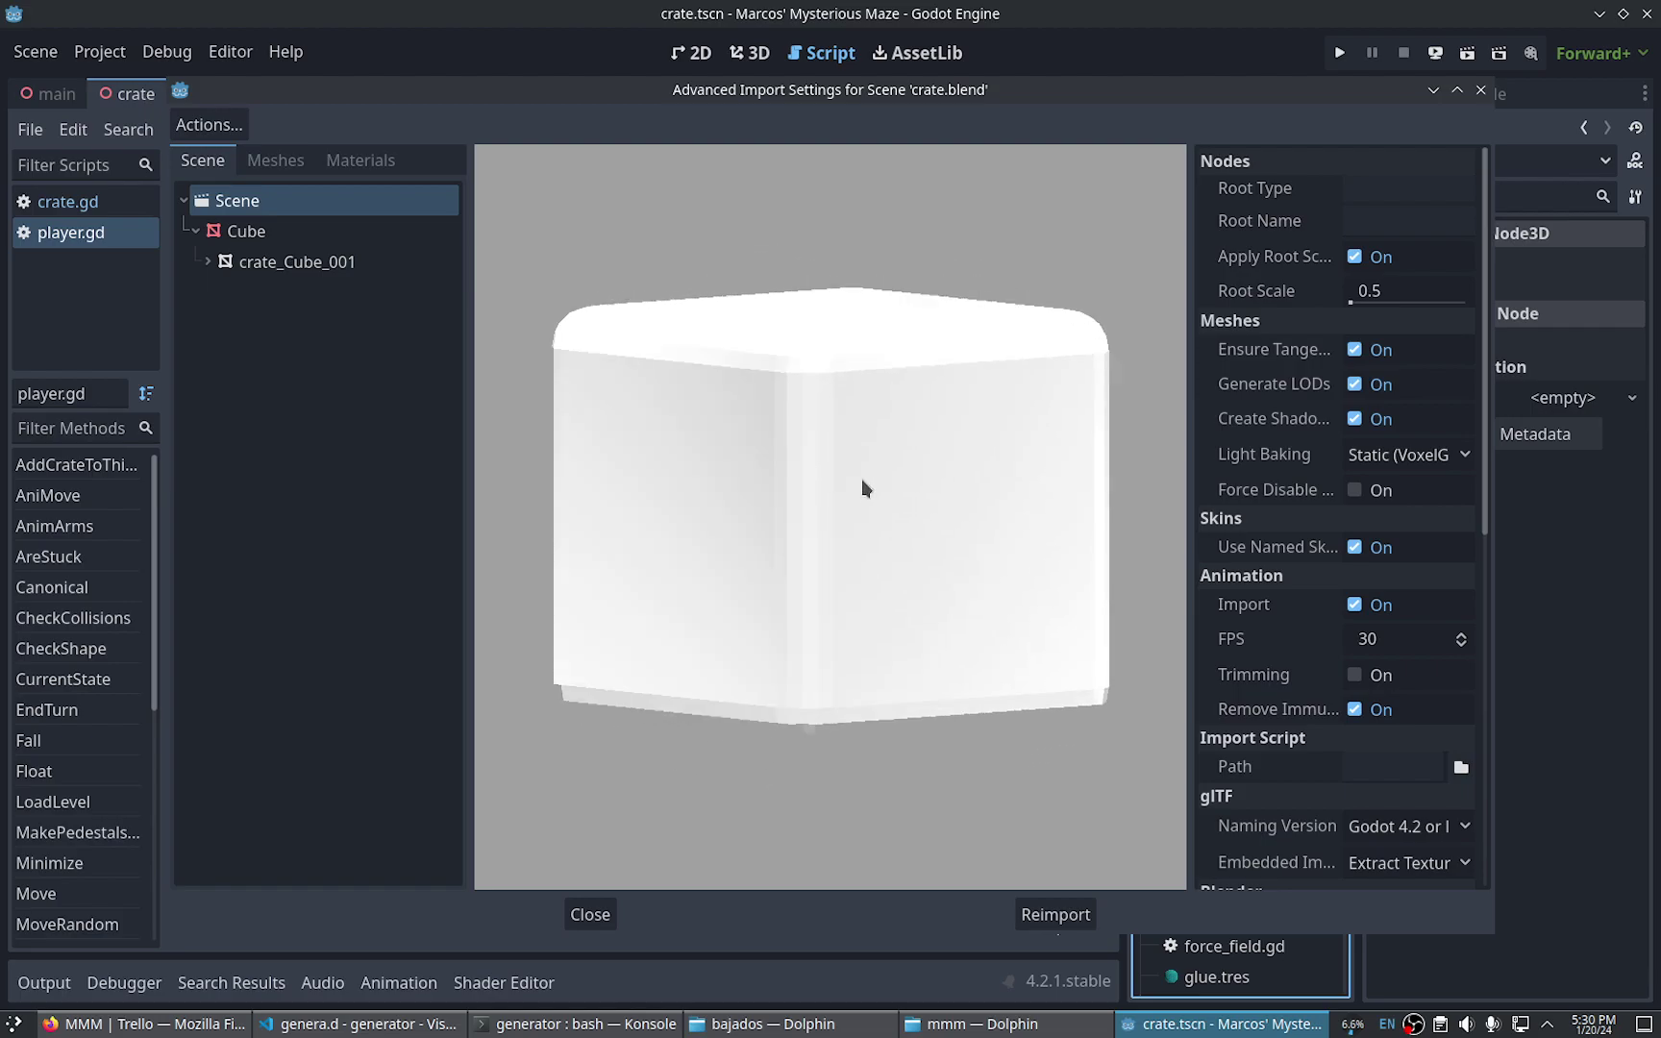
{"action": "left_click", "coordinate": [590, 914]}
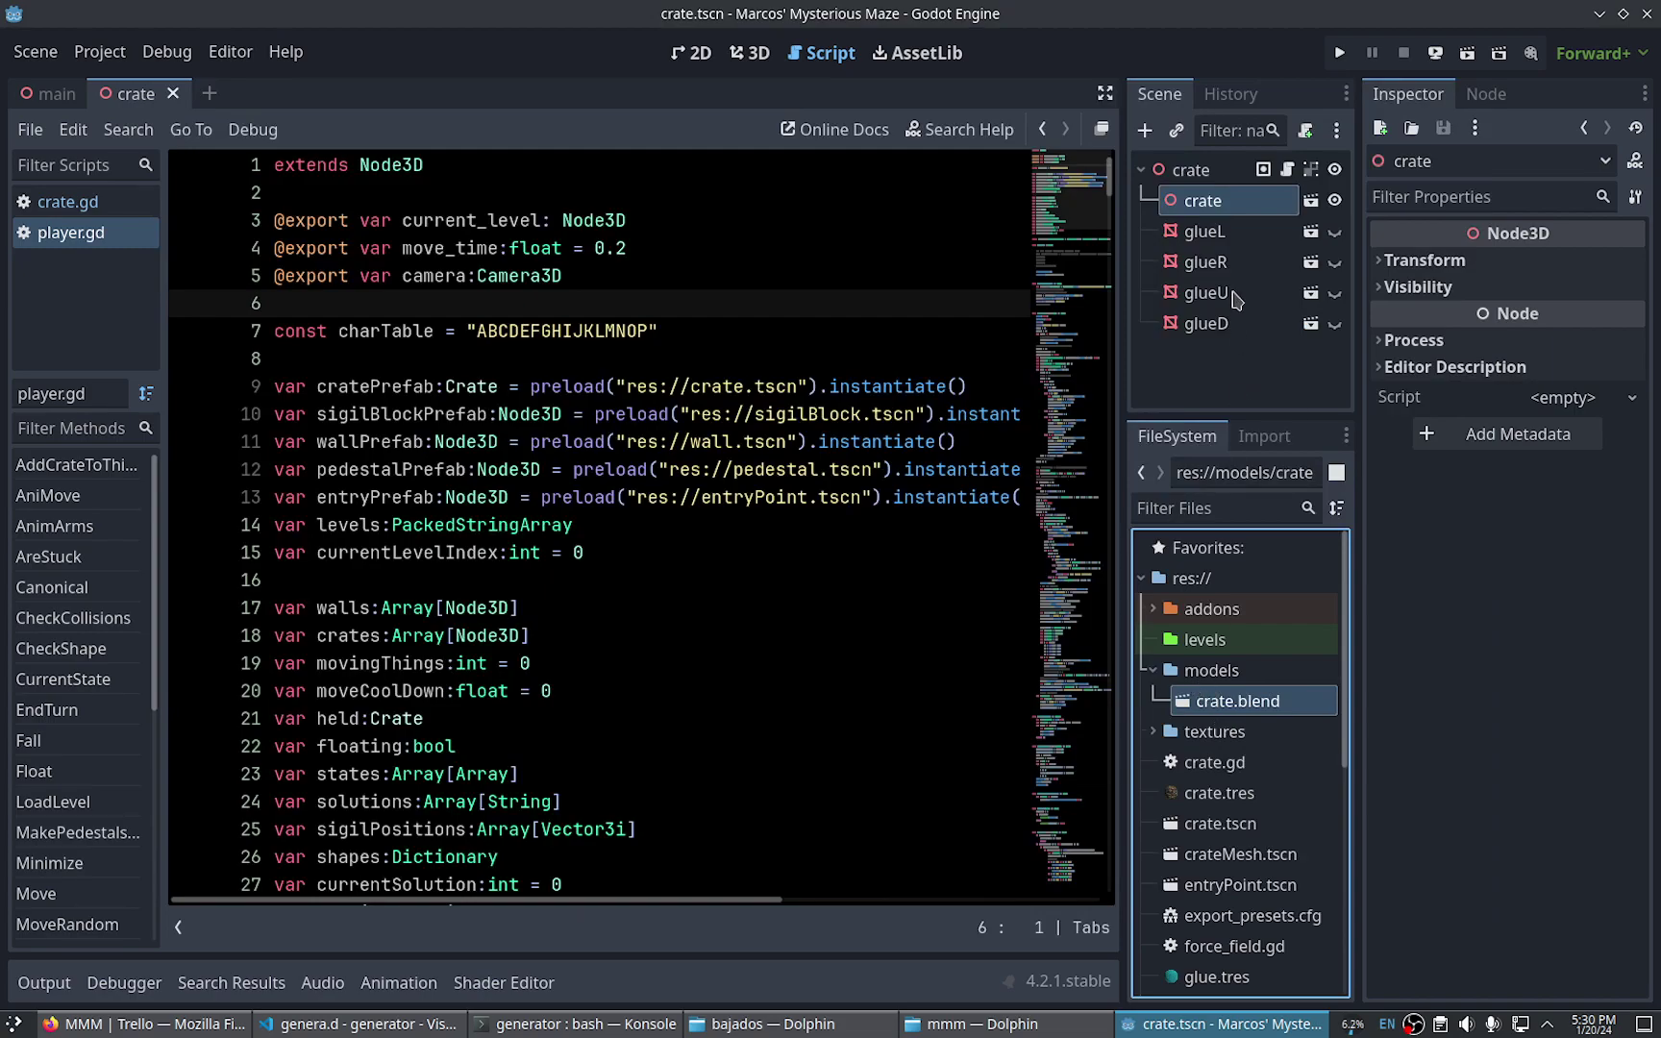
Check the glueL node, open the crateMesh scene, and close it again
{"action": "left_click", "coordinate": [1206, 241]}
{"action": "left_click", "coordinate": [1202, 200]}
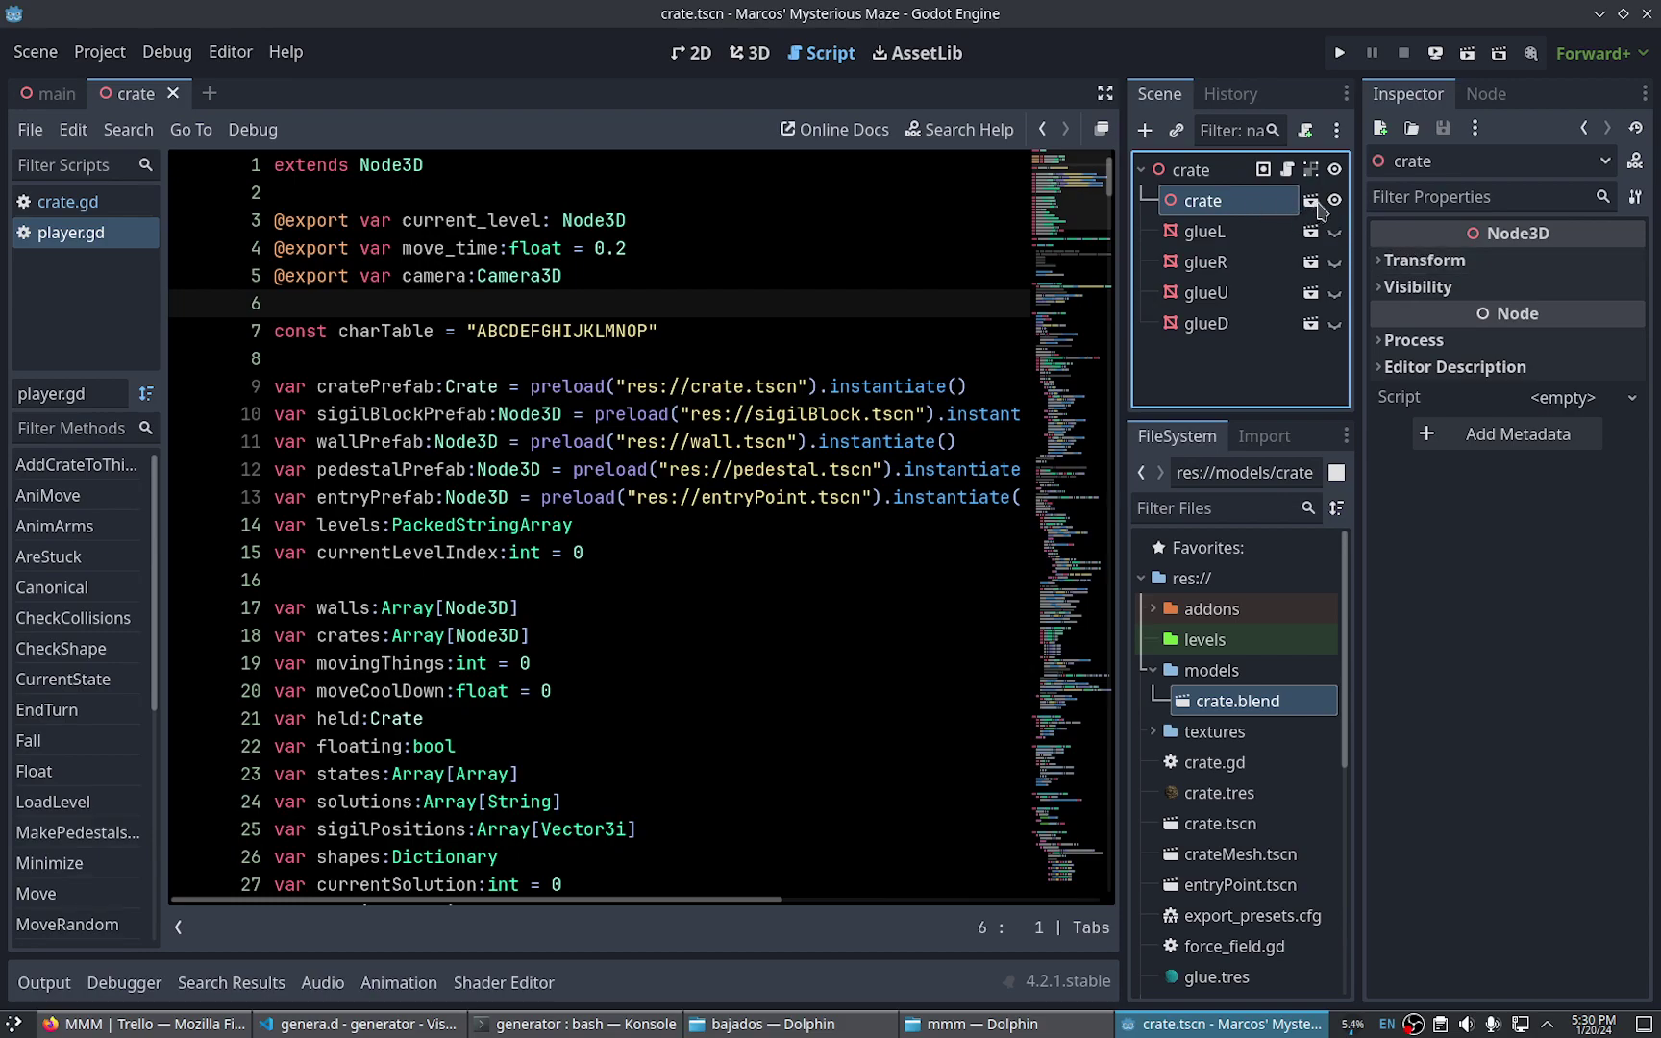
{"action": "left_click", "coordinate": [1310, 200]}
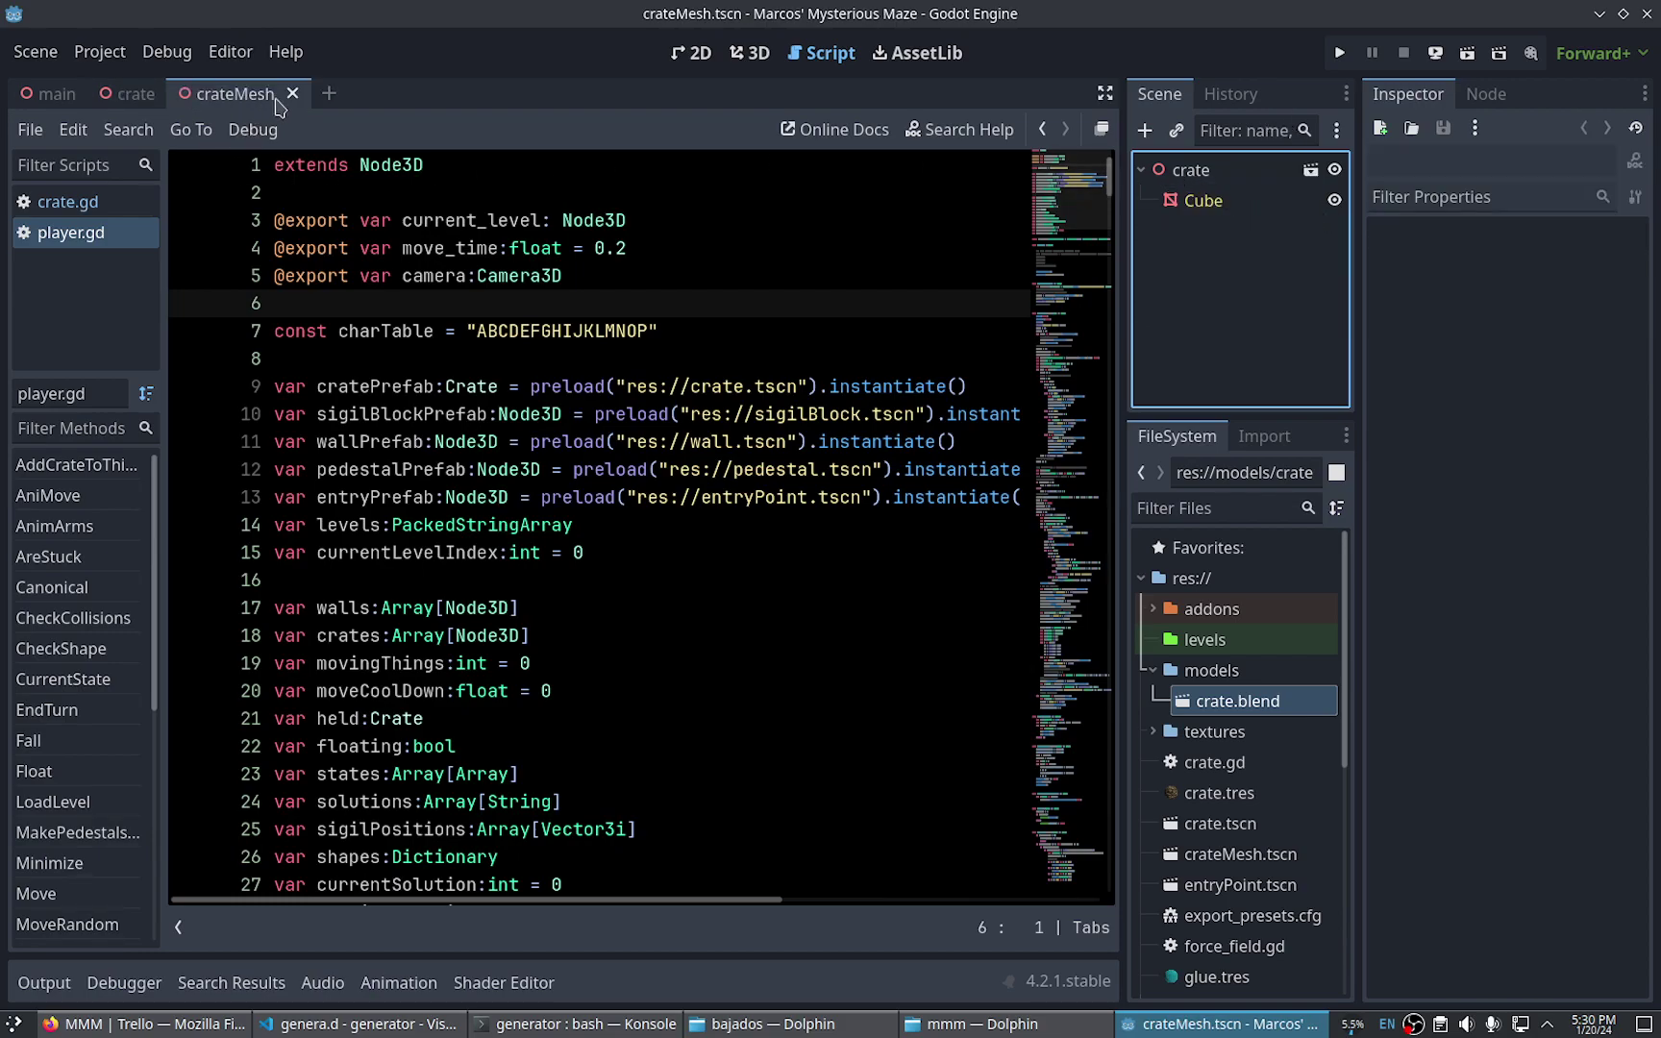
{"action": "left_click", "coordinate": [293, 94]}
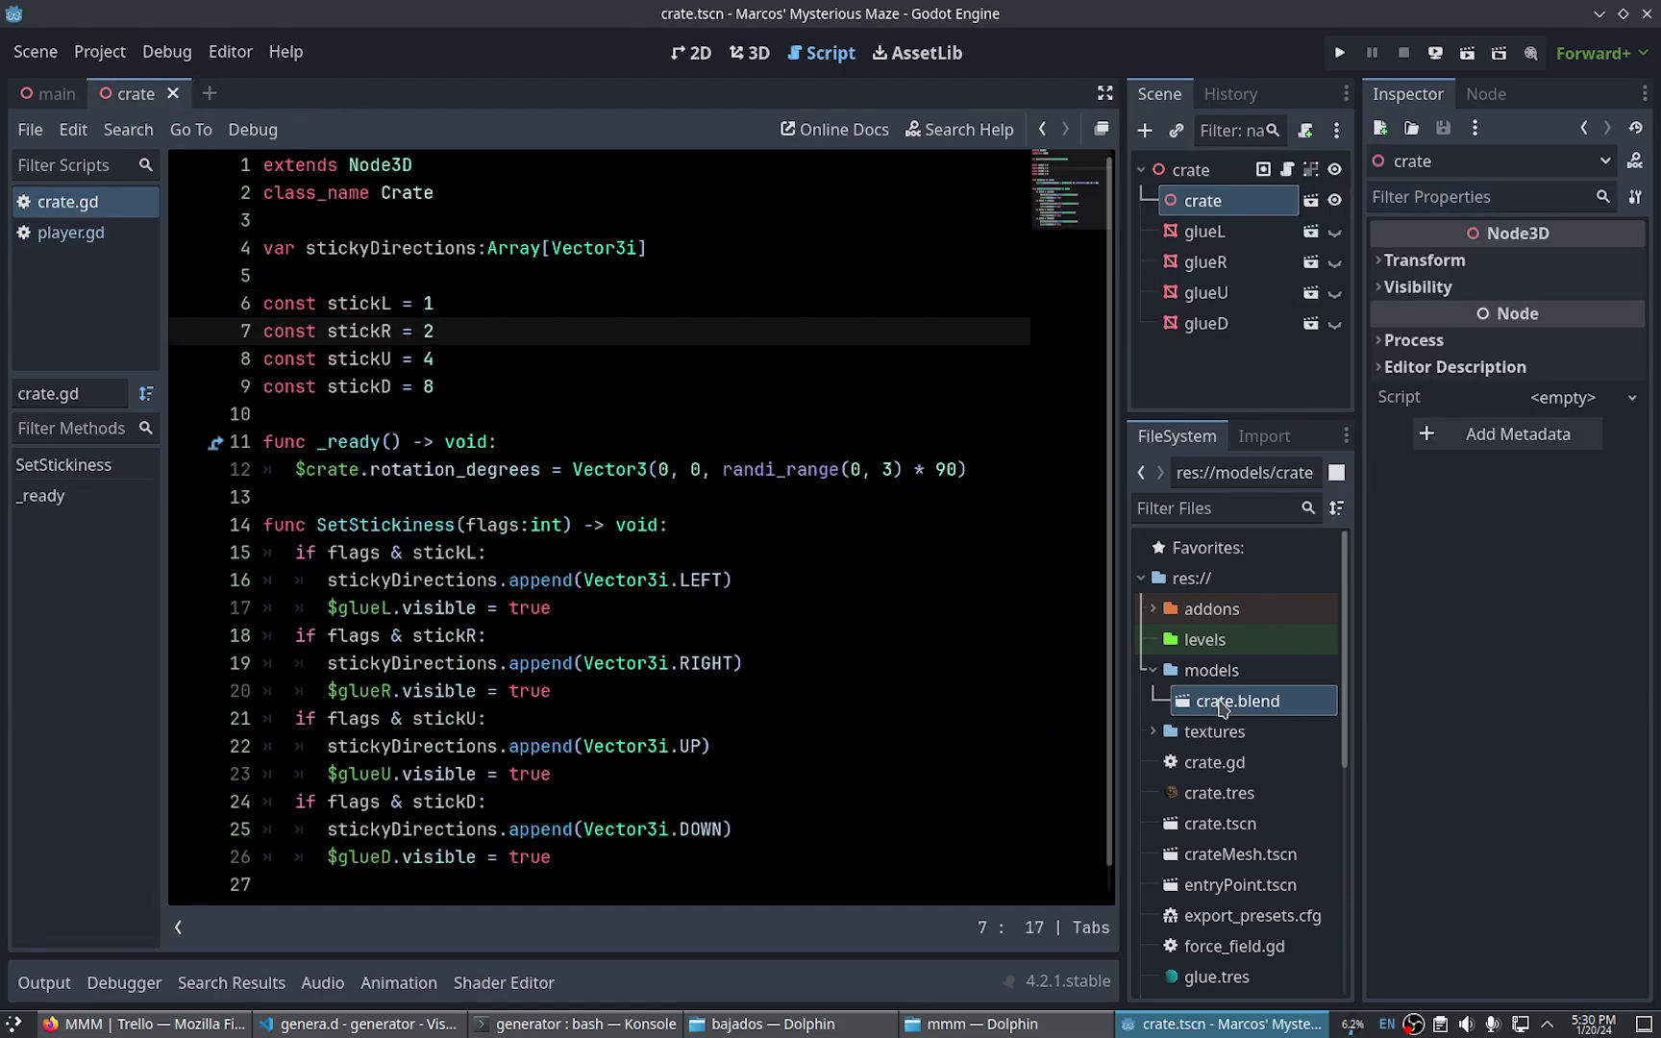
Start a new empty scene in the 3D workspace
{"action": "left_click", "coordinate": [213, 89]}
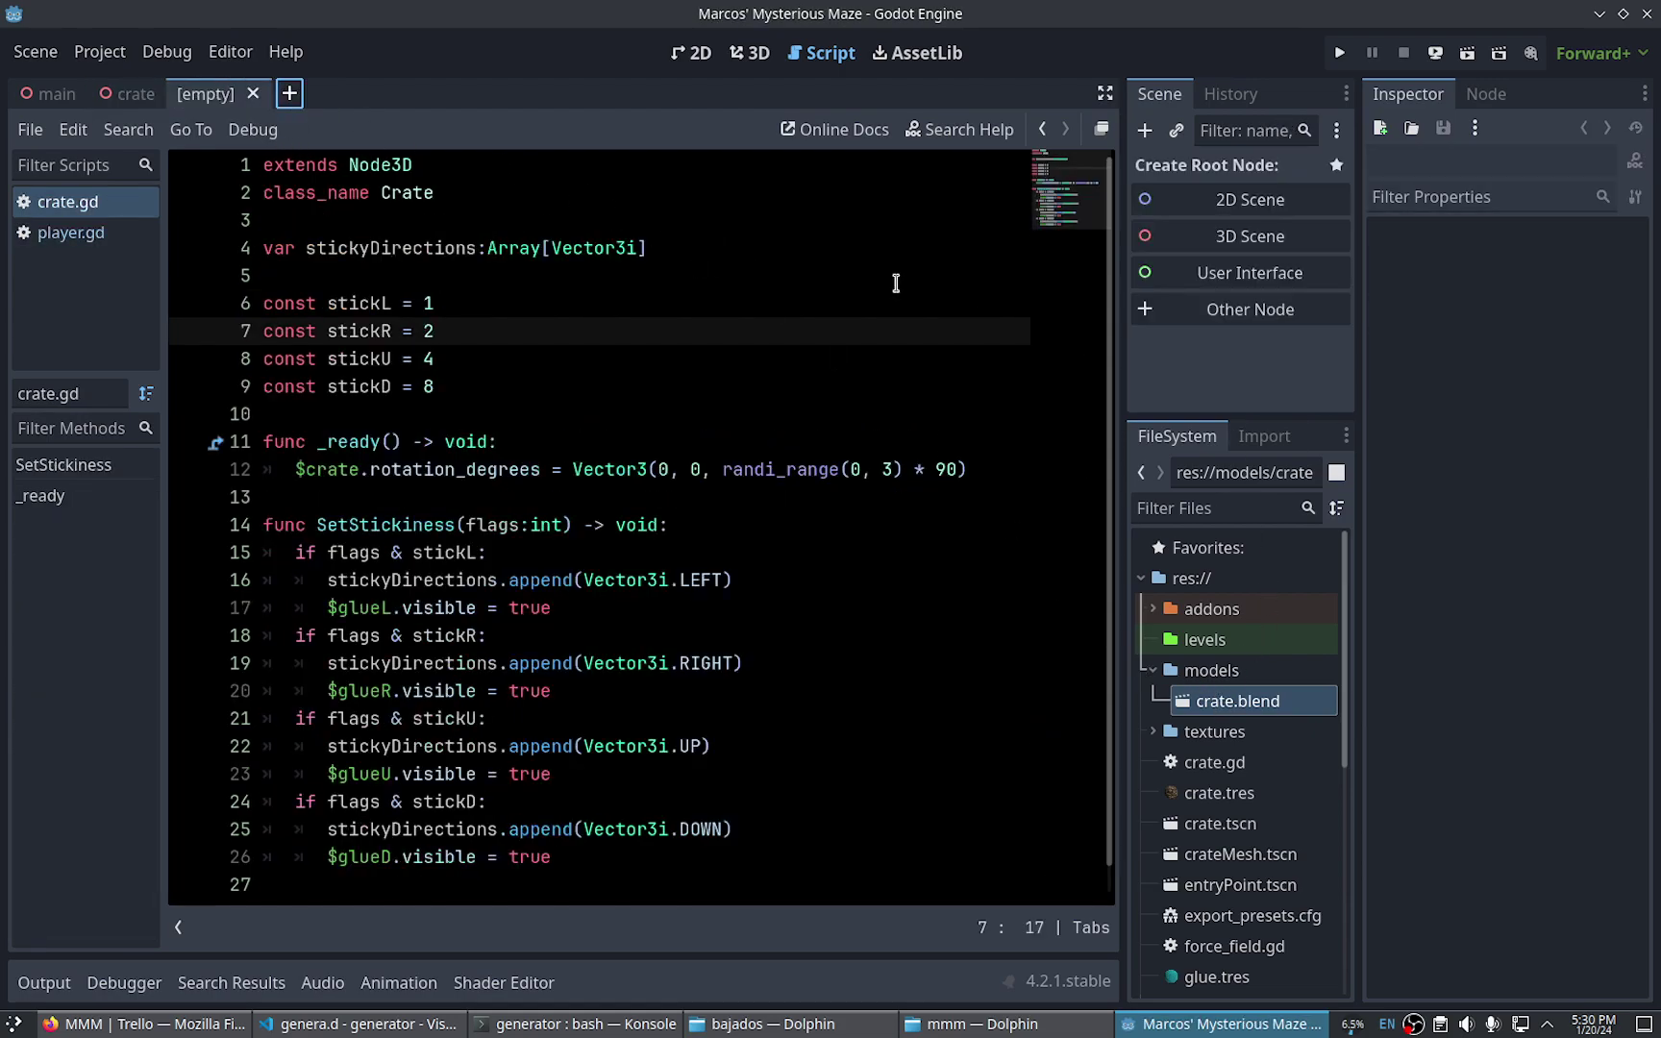
{"action": "left_click", "coordinate": [754, 54]}
{"action": "scroll", "coordinate": [961, 461], "scroll_direction": "down", "scroll_amount": 5}
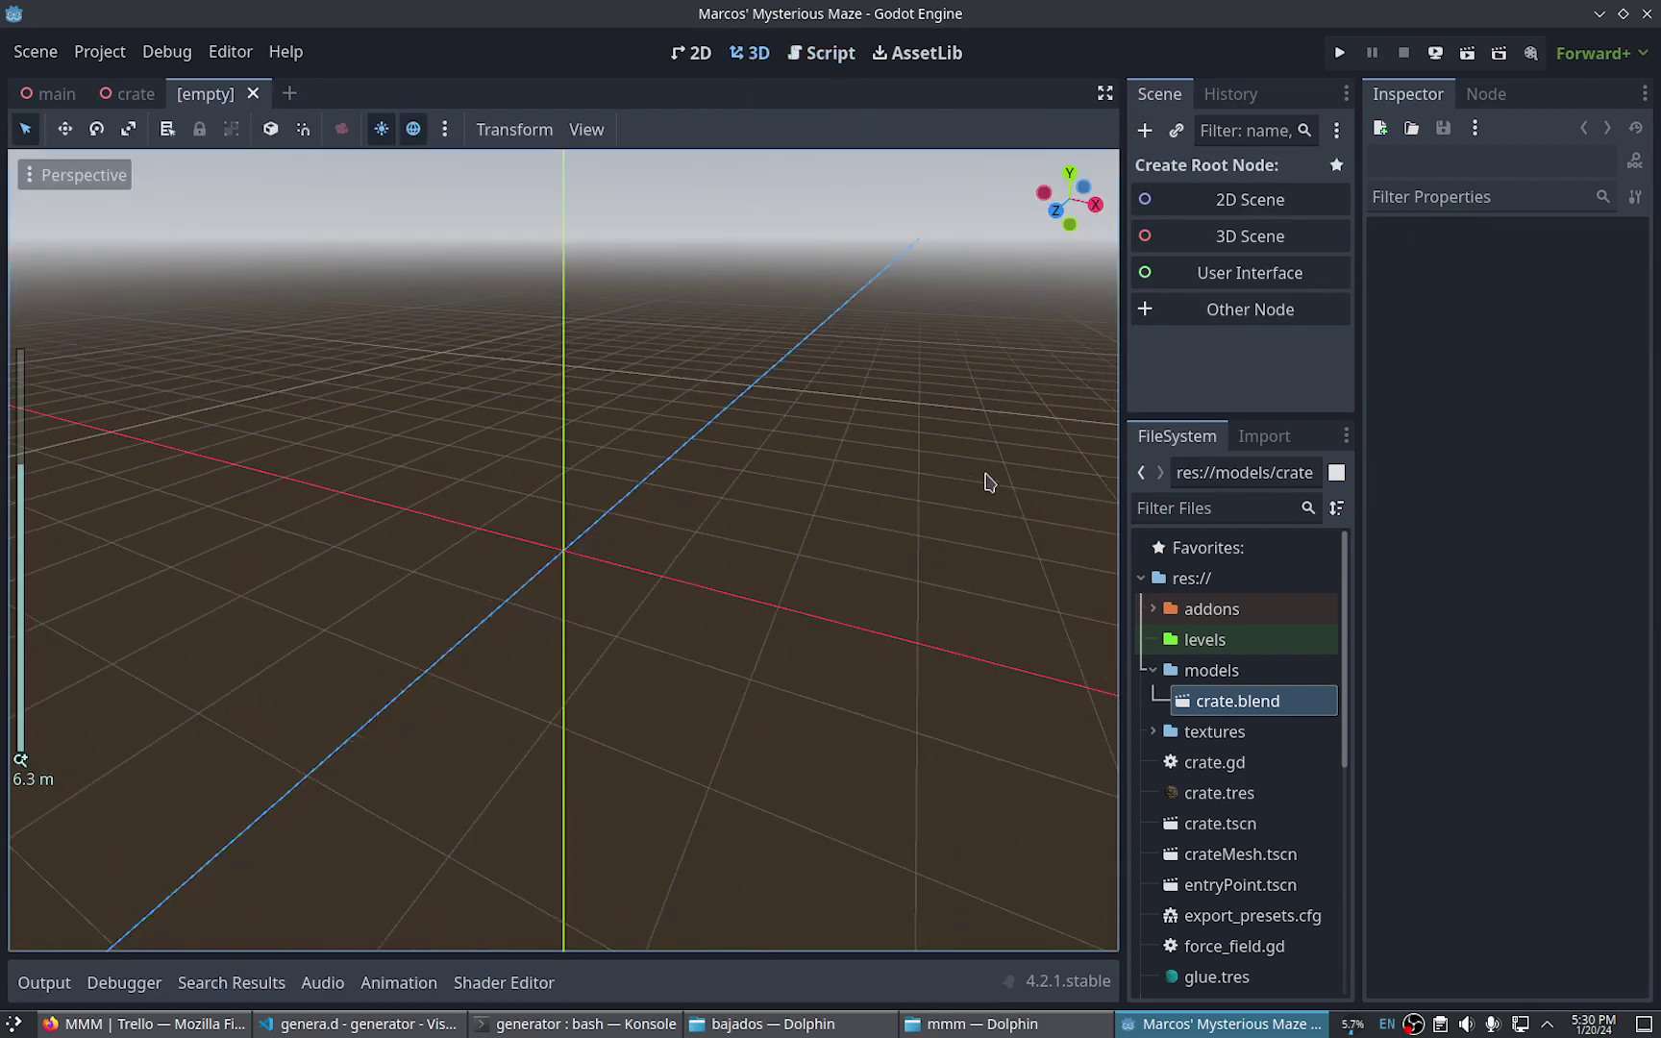
Create a Node3D root and add a crate.blend instance under it
{"action": "left_click", "coordinate": [1265, 236]}
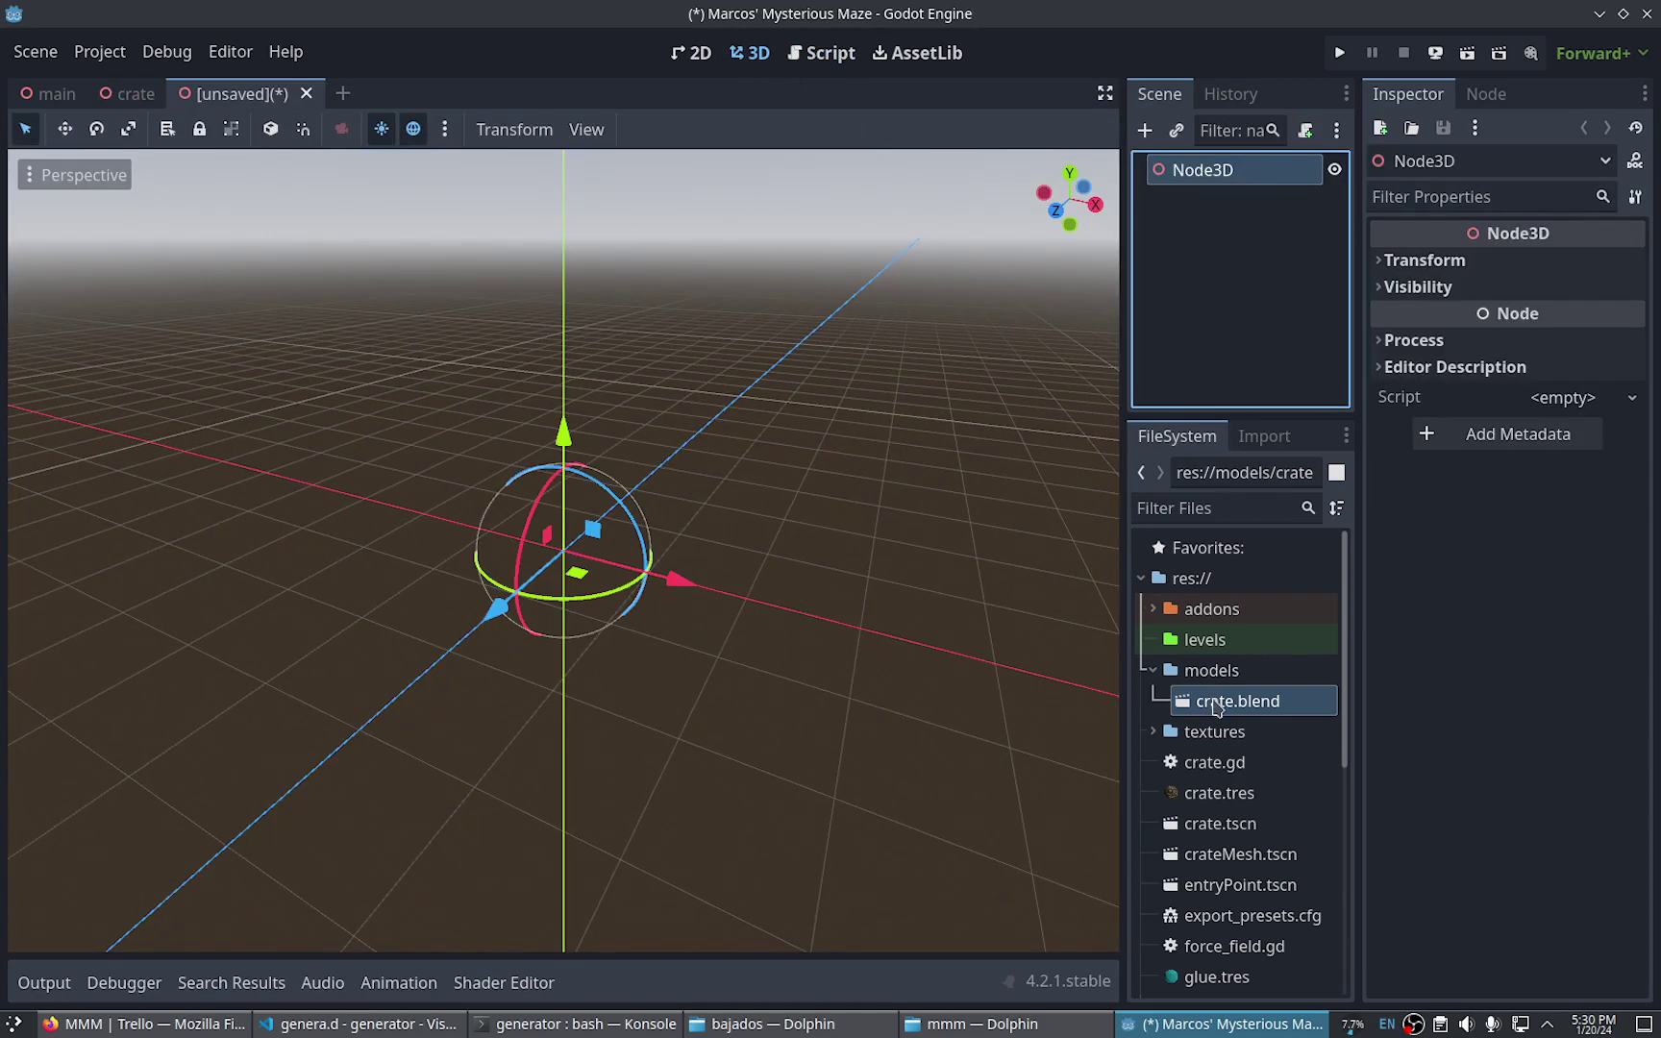
{"action": "left_click_drag", "start_coordinate": [1216, 707], "coordinate": [1213, 281]}
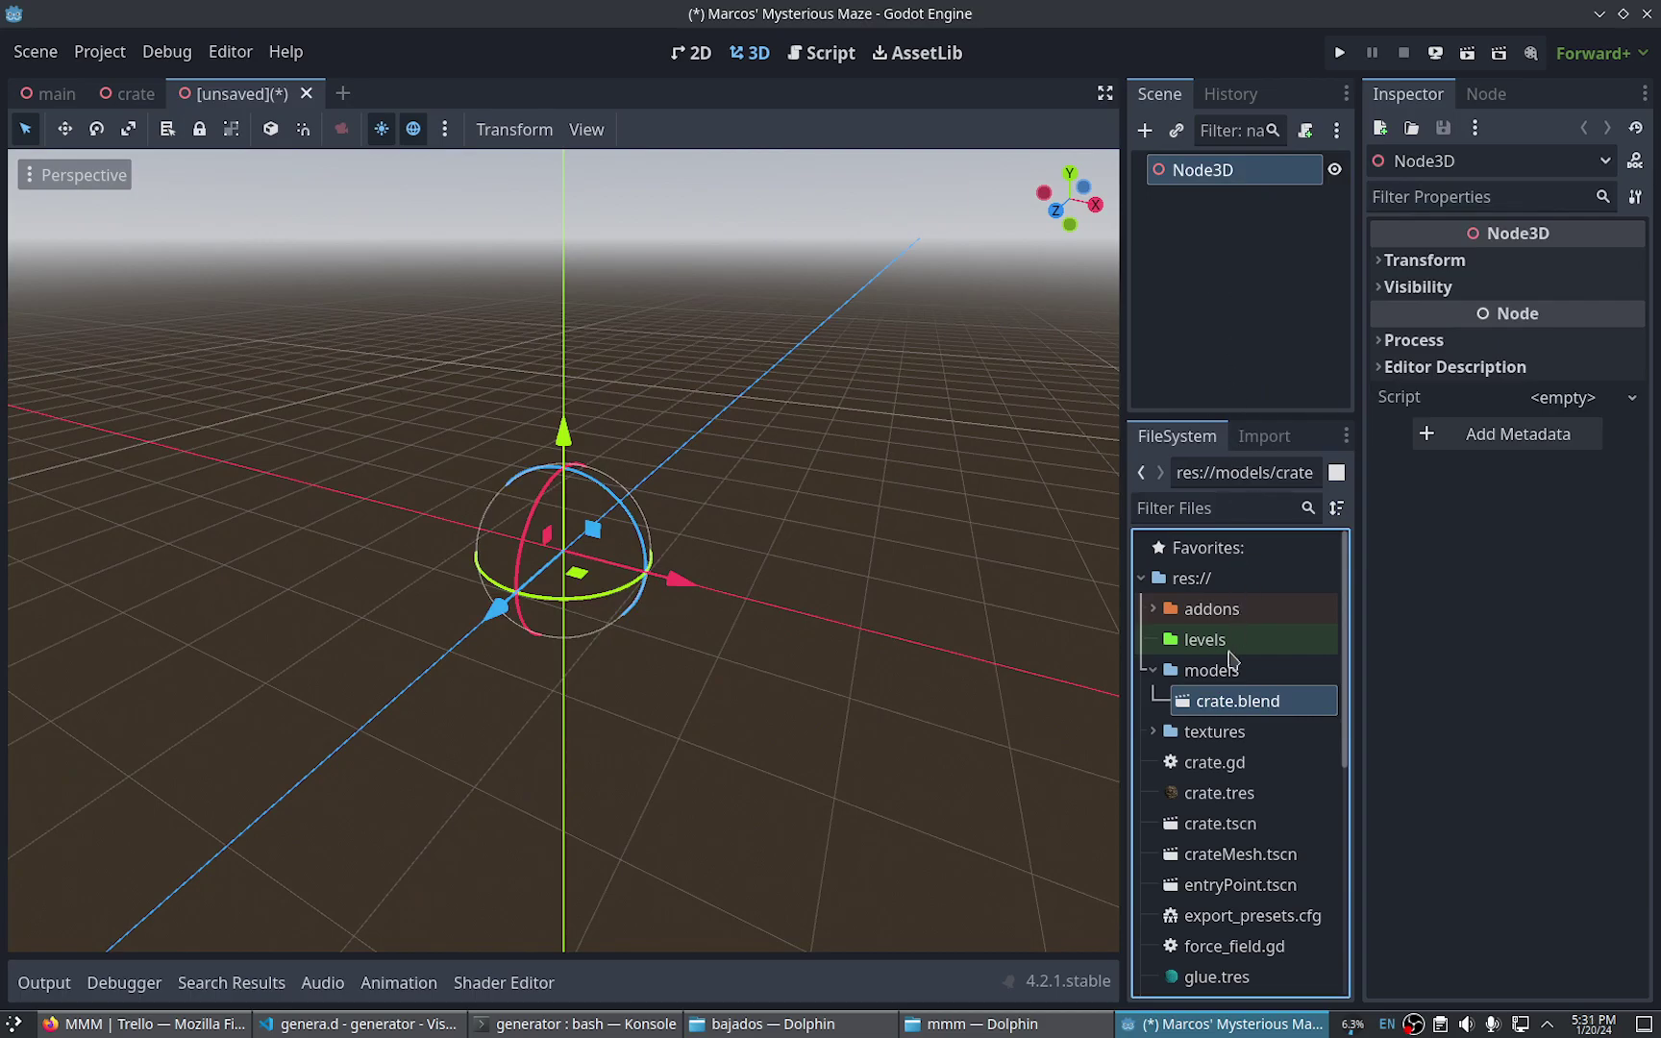
{"action": "left_click_drag", "start_coordinate": [1233, 707], "coordinate": [1240, 170]}
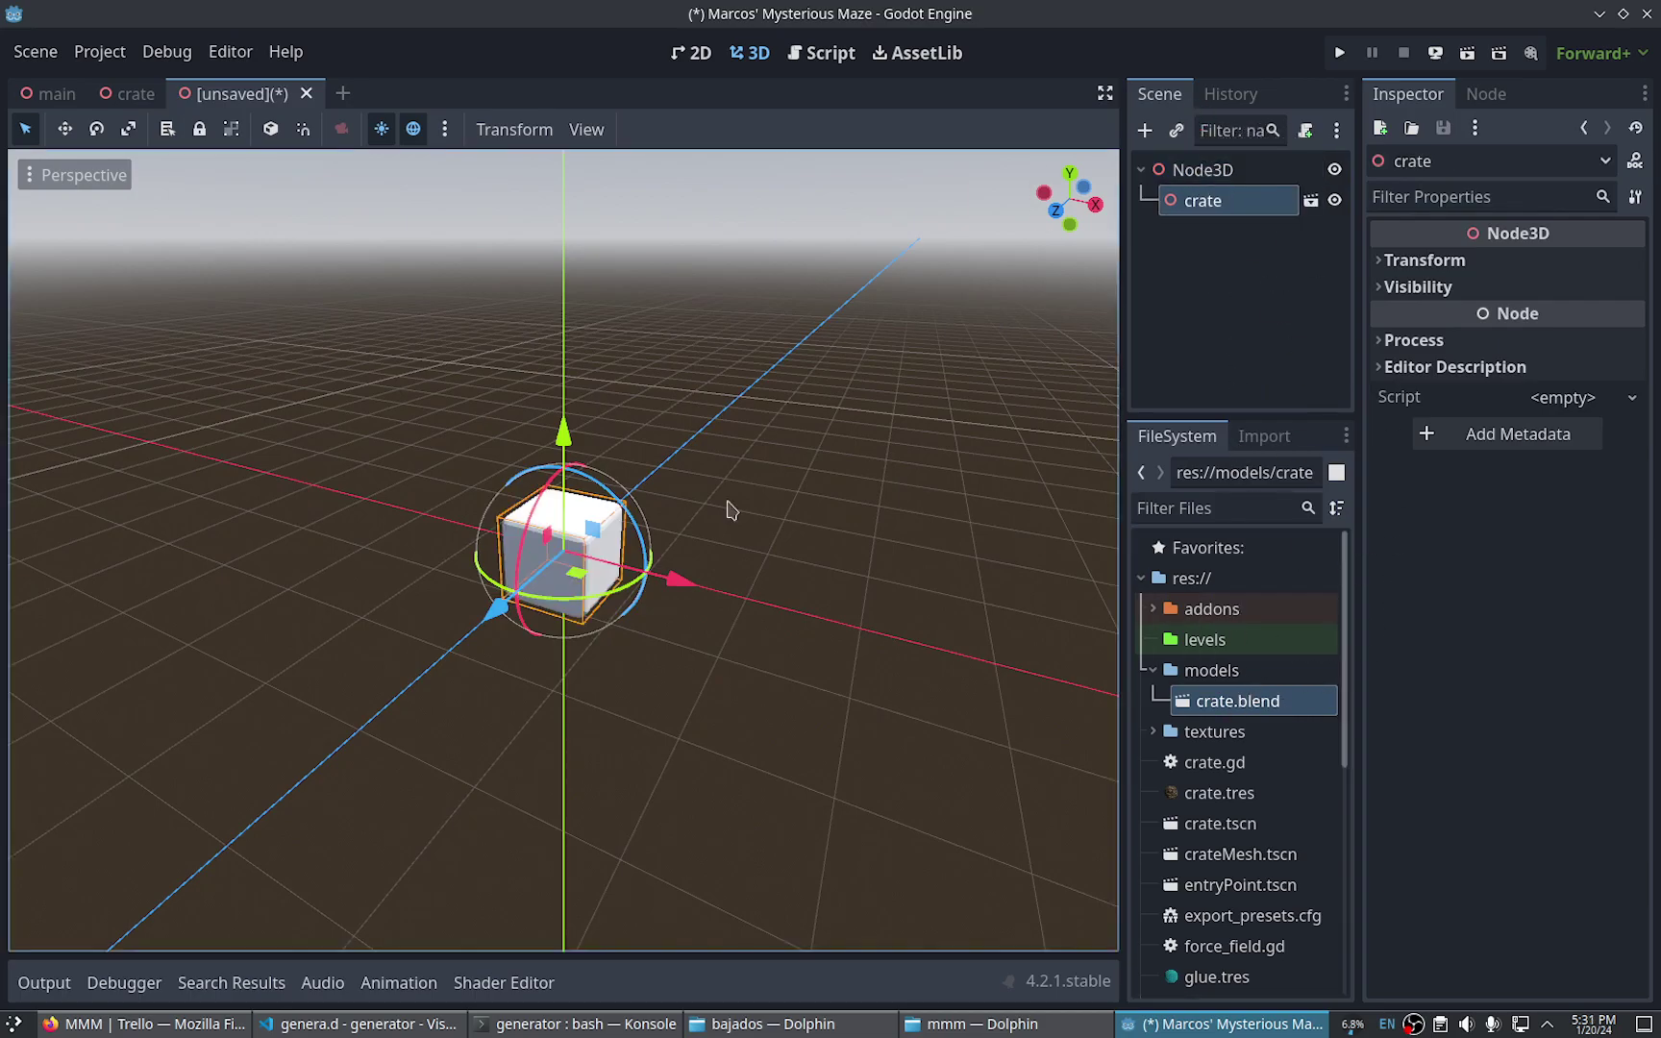
Orbit around the crate, reselect its node, and try opening its scene for editing
{"action": "scroll", "coordinate": [730, 510], "scroll_direction": "up", "scroll_amount": 3}
{"action": "mouse_move", "coordinate": [693, 519]}
{"action": "middle_mouse_down"}
{"action": "mouse_move", "coordinate": [855, 505]}
{"action": "mouse_move", "coordinate": [930, 455]}
{"action": "mouse_move", "coordinate": [623, 493]}
{"action": "mouse_move", "coordinate": [731, 485]}
{"action": "mouse_move", "coordinate": [423, 474]}
{"action": "middle_mouse_up"}
{"action": "scroll", "coordinate": [855, 505], "scroll_direction": "up", "scroll_amount": 2}
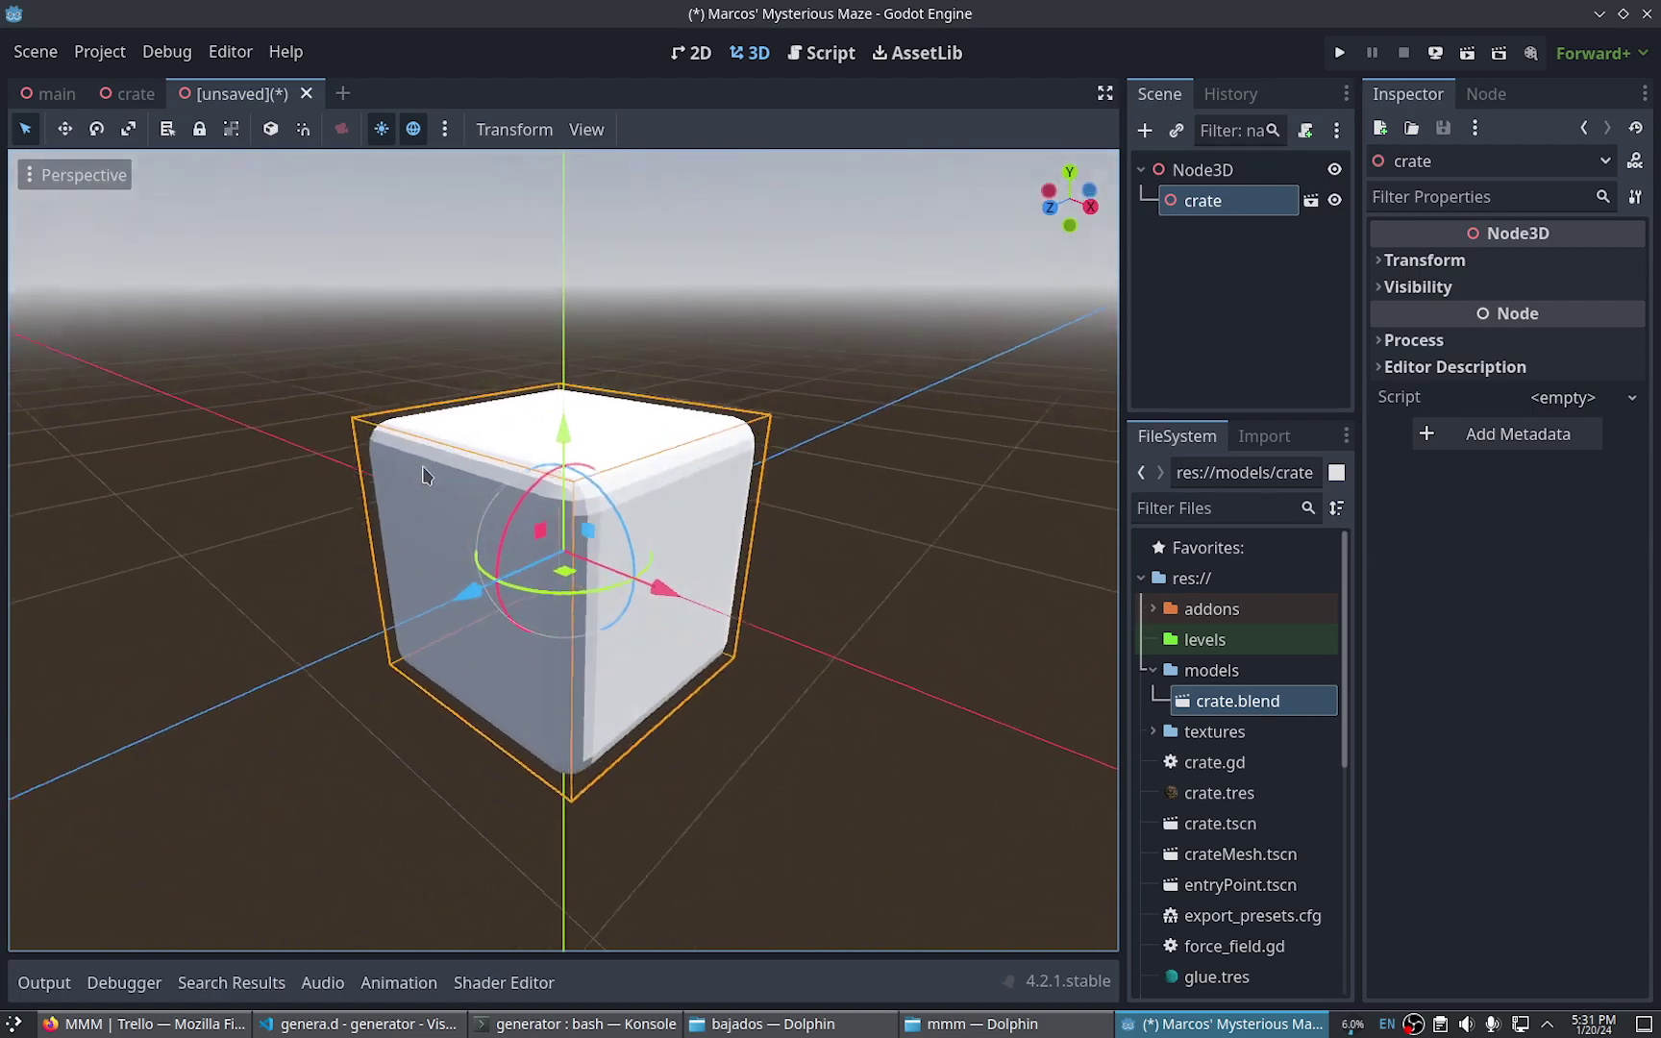
{"action": "mouse_move", "coordinate": [851, 562]}
{"action": "middle_mouse_down"}
{"action": "mouse_move", "coordinate": [557, 480]}
{"action": "mouse_move", "coordinate": [645, 537]}
{"action": "mouse_move", "coordinate": [786, 544]}
{"action": "middle_mouse_up"}
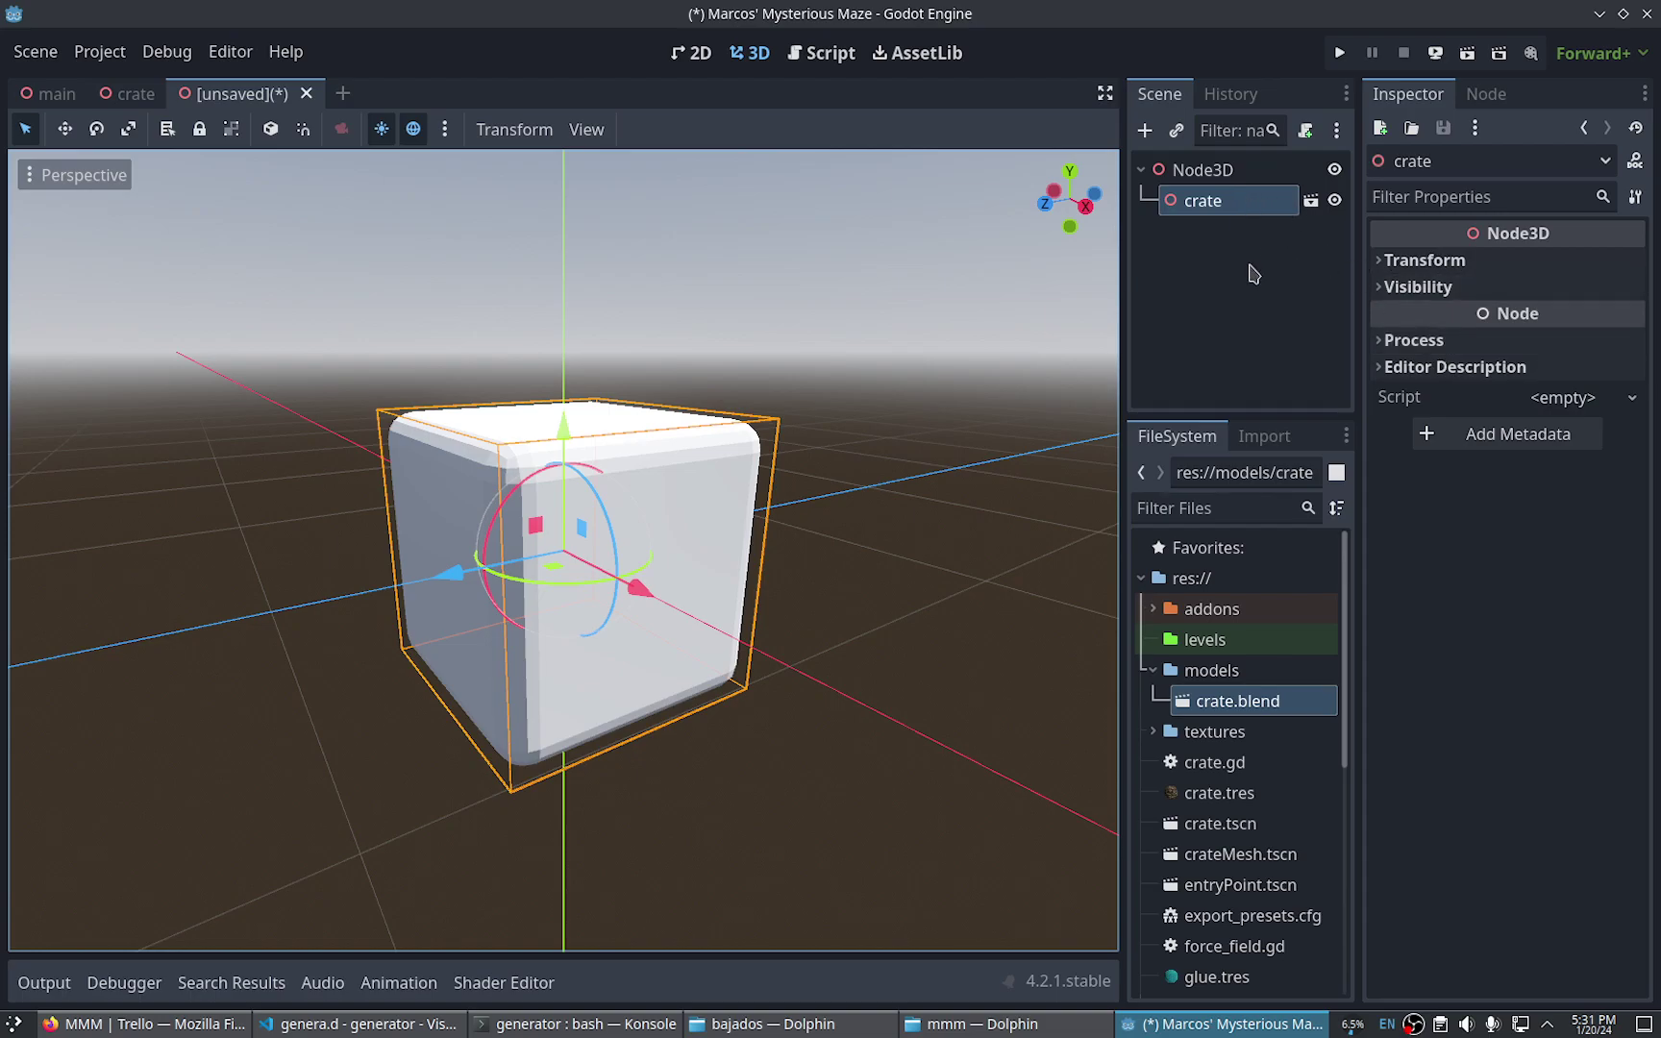
{"action": "left_click", "coordinate": [1251, 272]}
{"action": "left_click", "coordinate": [1234, 204]}
{"action": "left_click", "coordinate": [1197, 199]}
{"action": "left_click", "coordinate": [1311, 201]}
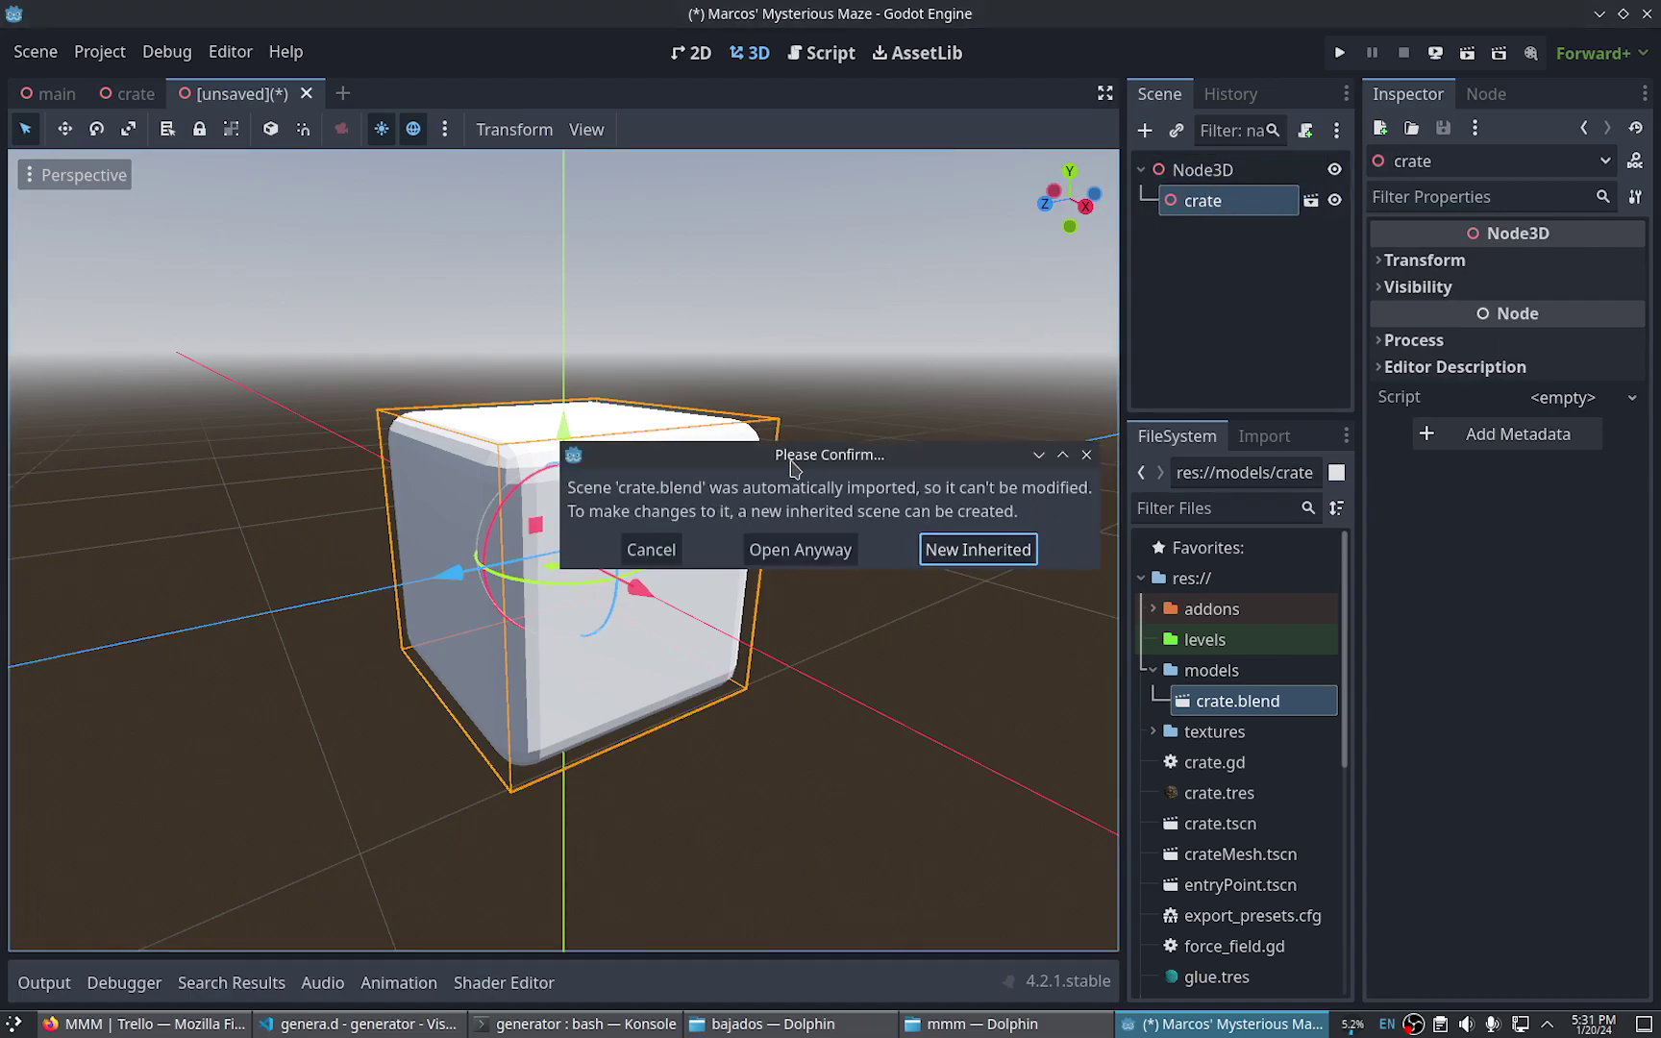
Open crate.blend for editing anyway and give the cube the crate.tres material override
{"action": "left_click_drag", "start_coordinate": [794, 465], "coordinate": [760, 451]}
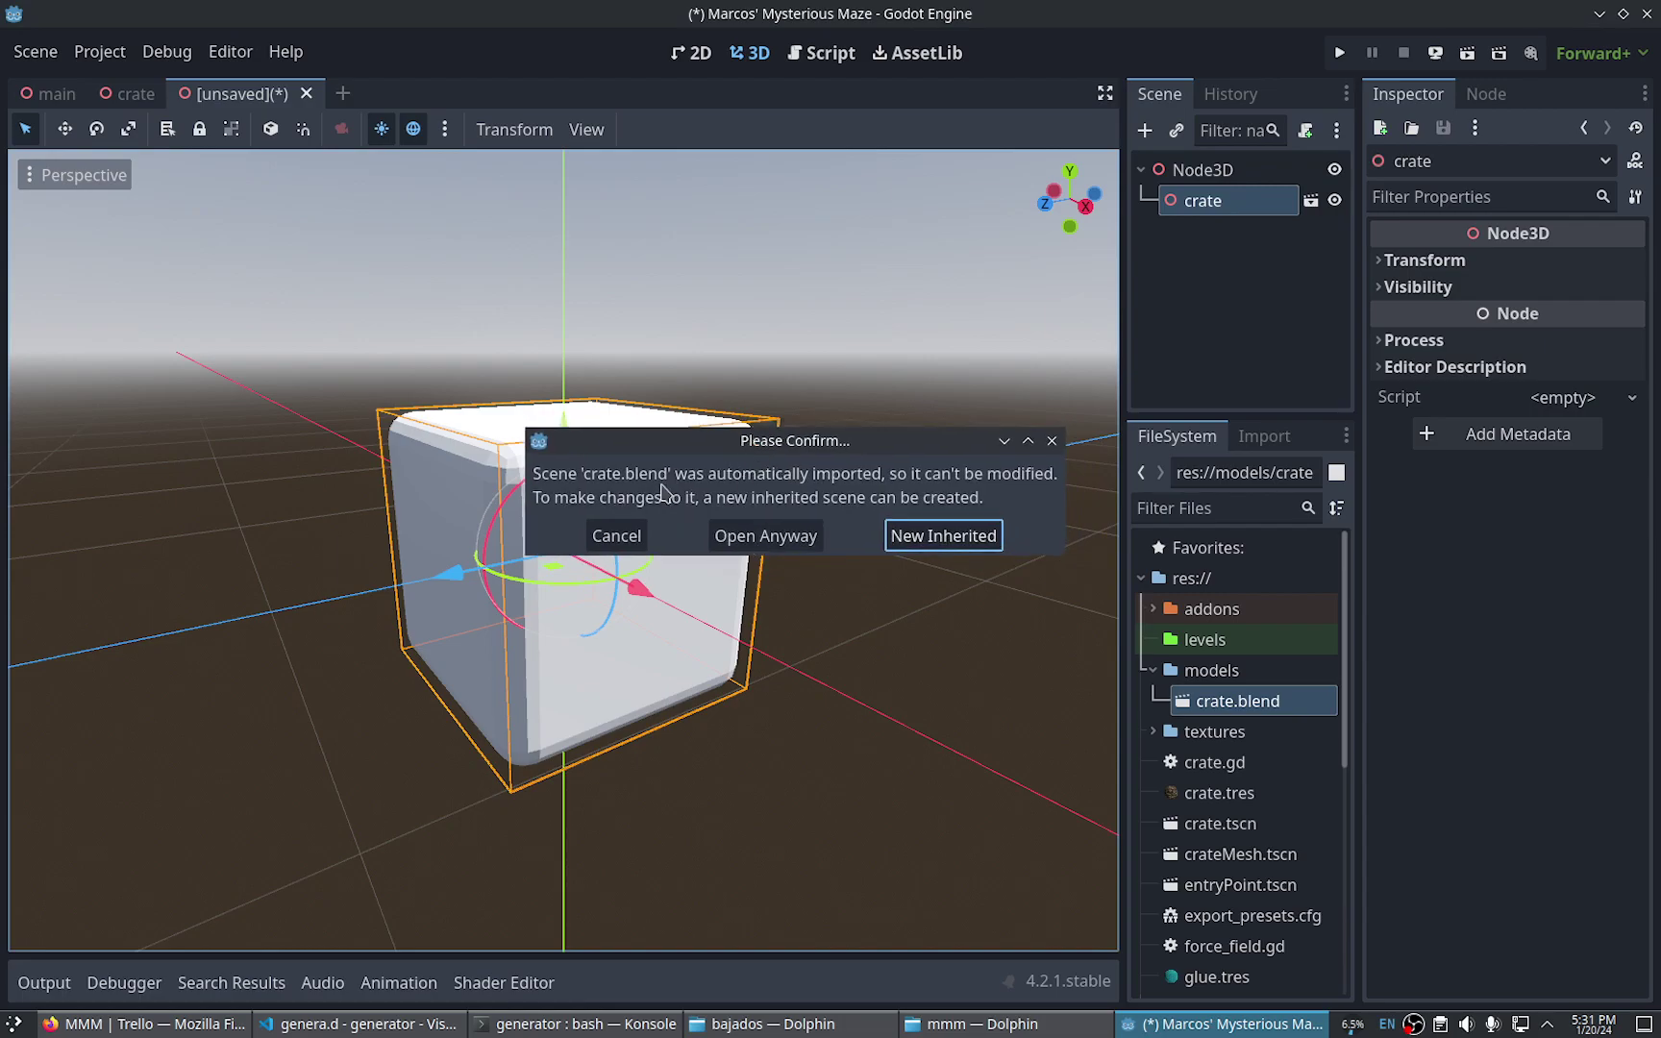
{"action": "left_click", "coordinate": [740, 537]}
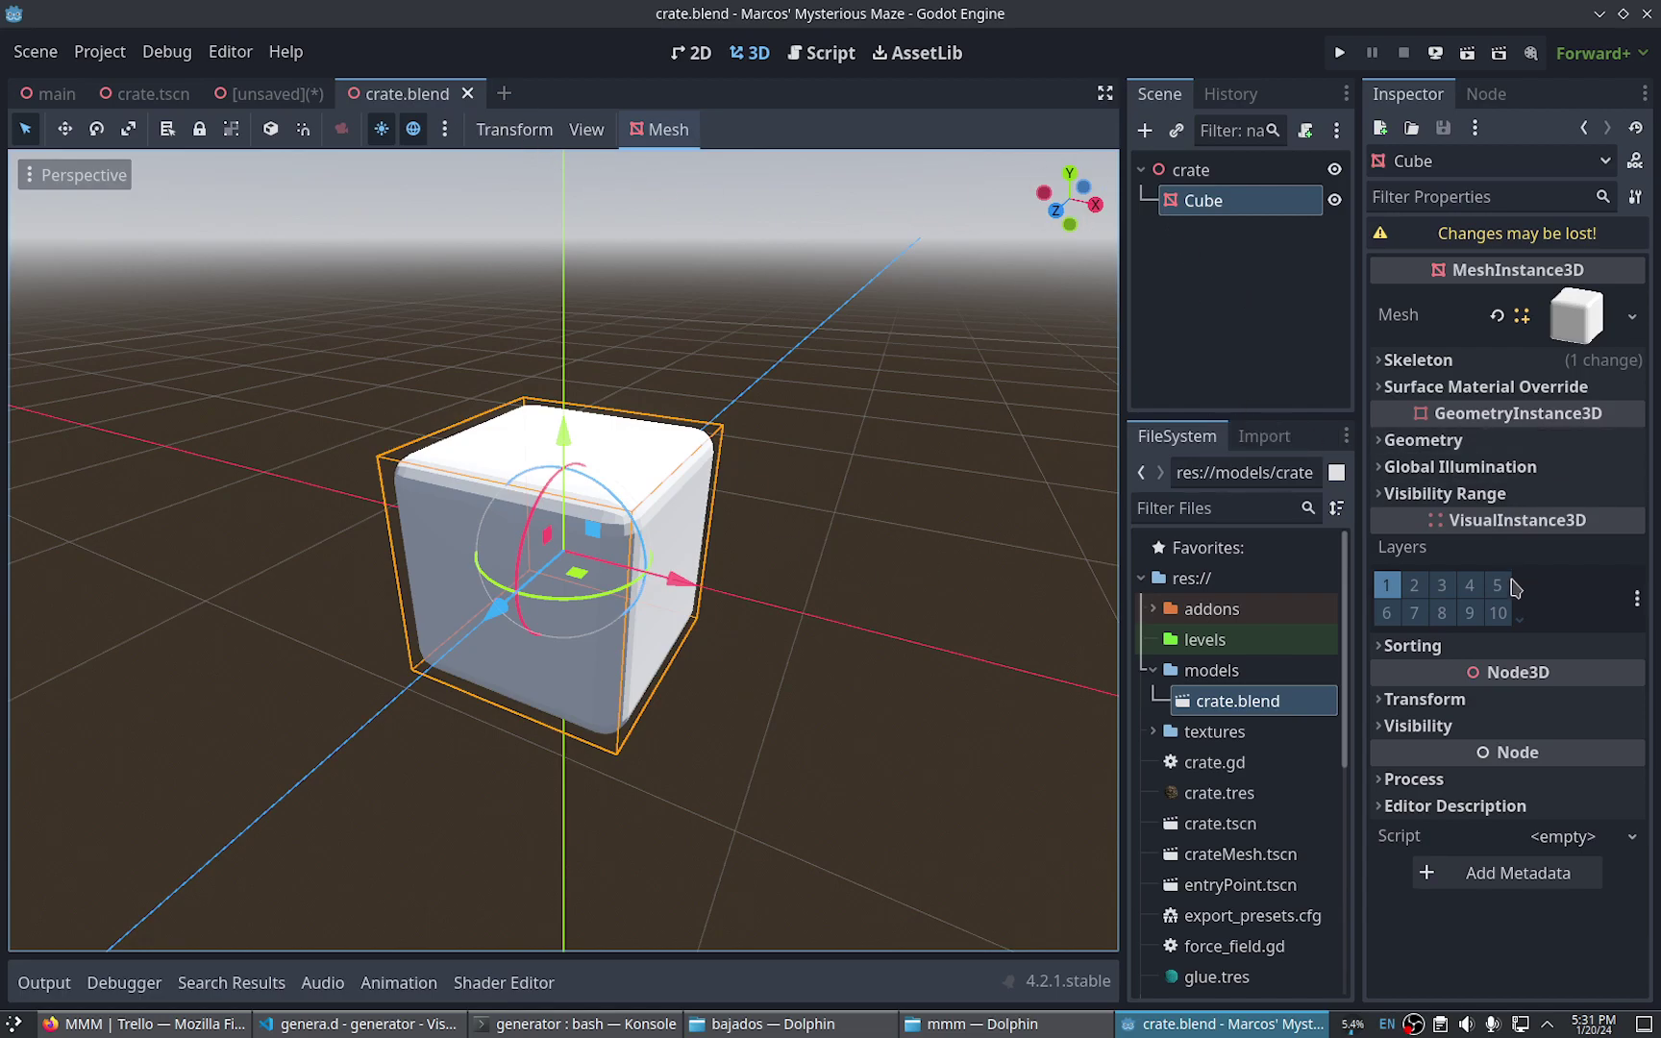
{"action": "left_click", "coordinate": [1484, 386]}
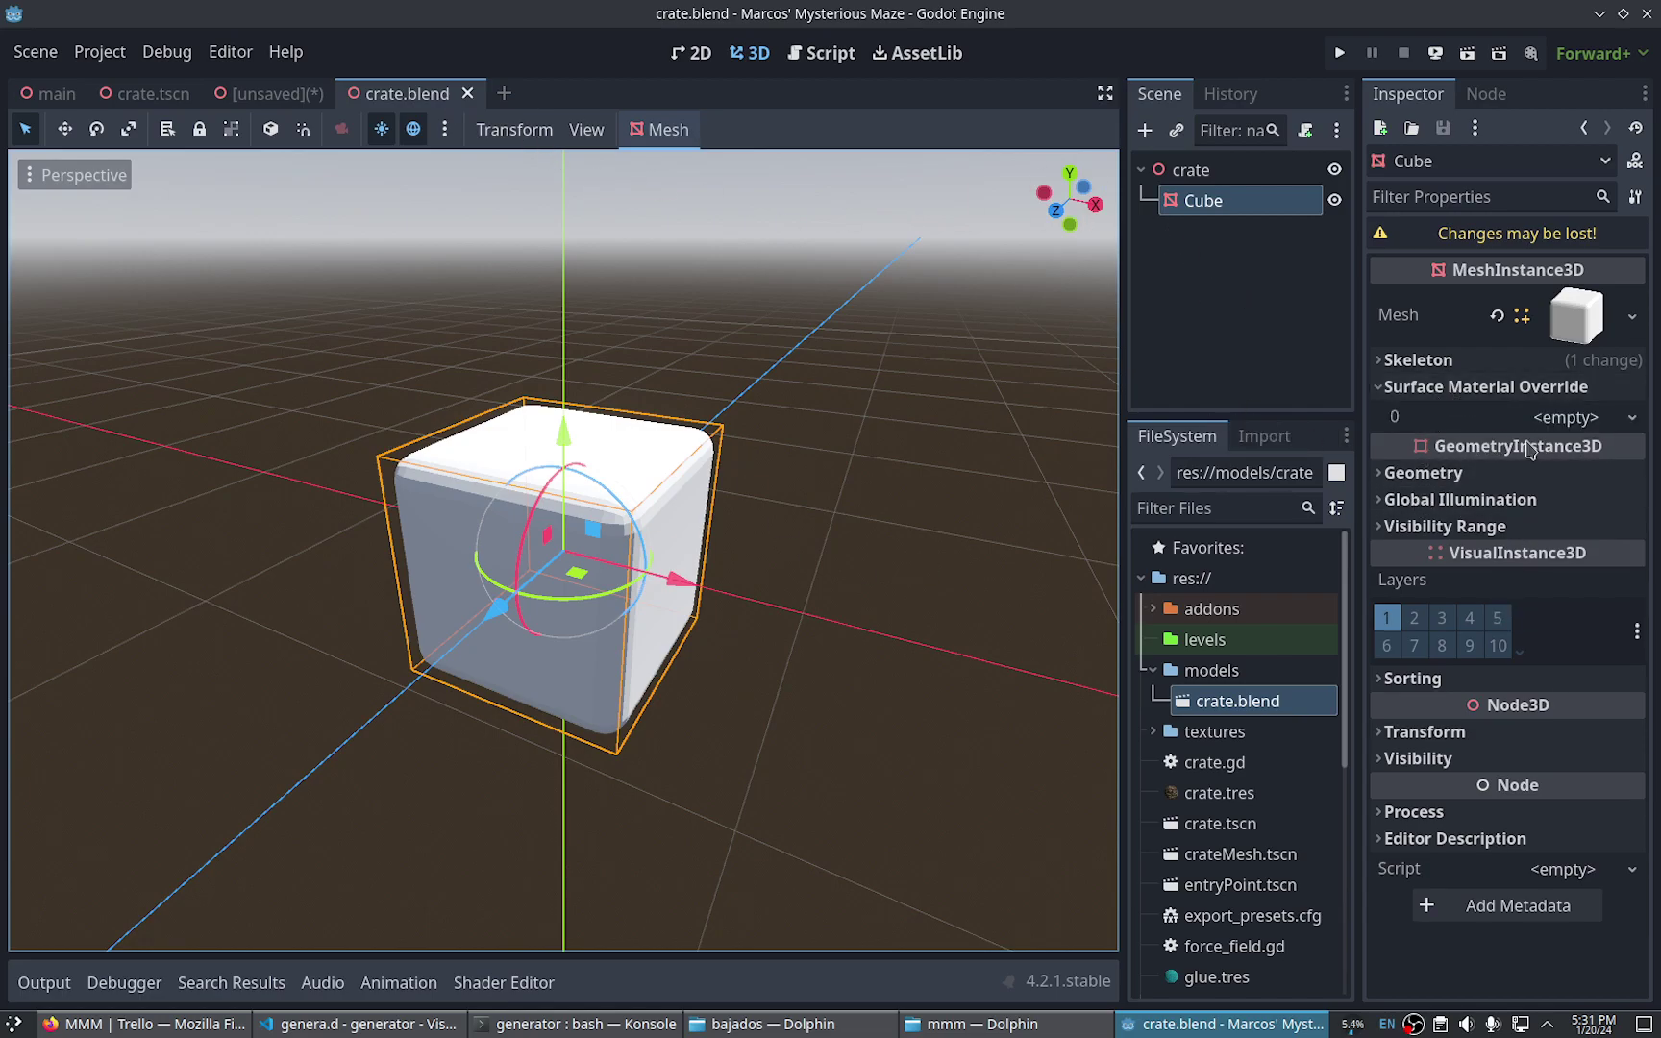
{"action": "left_click_drag", "start_coordinate": [1216, 793], "coordinate": [1569, 428]}
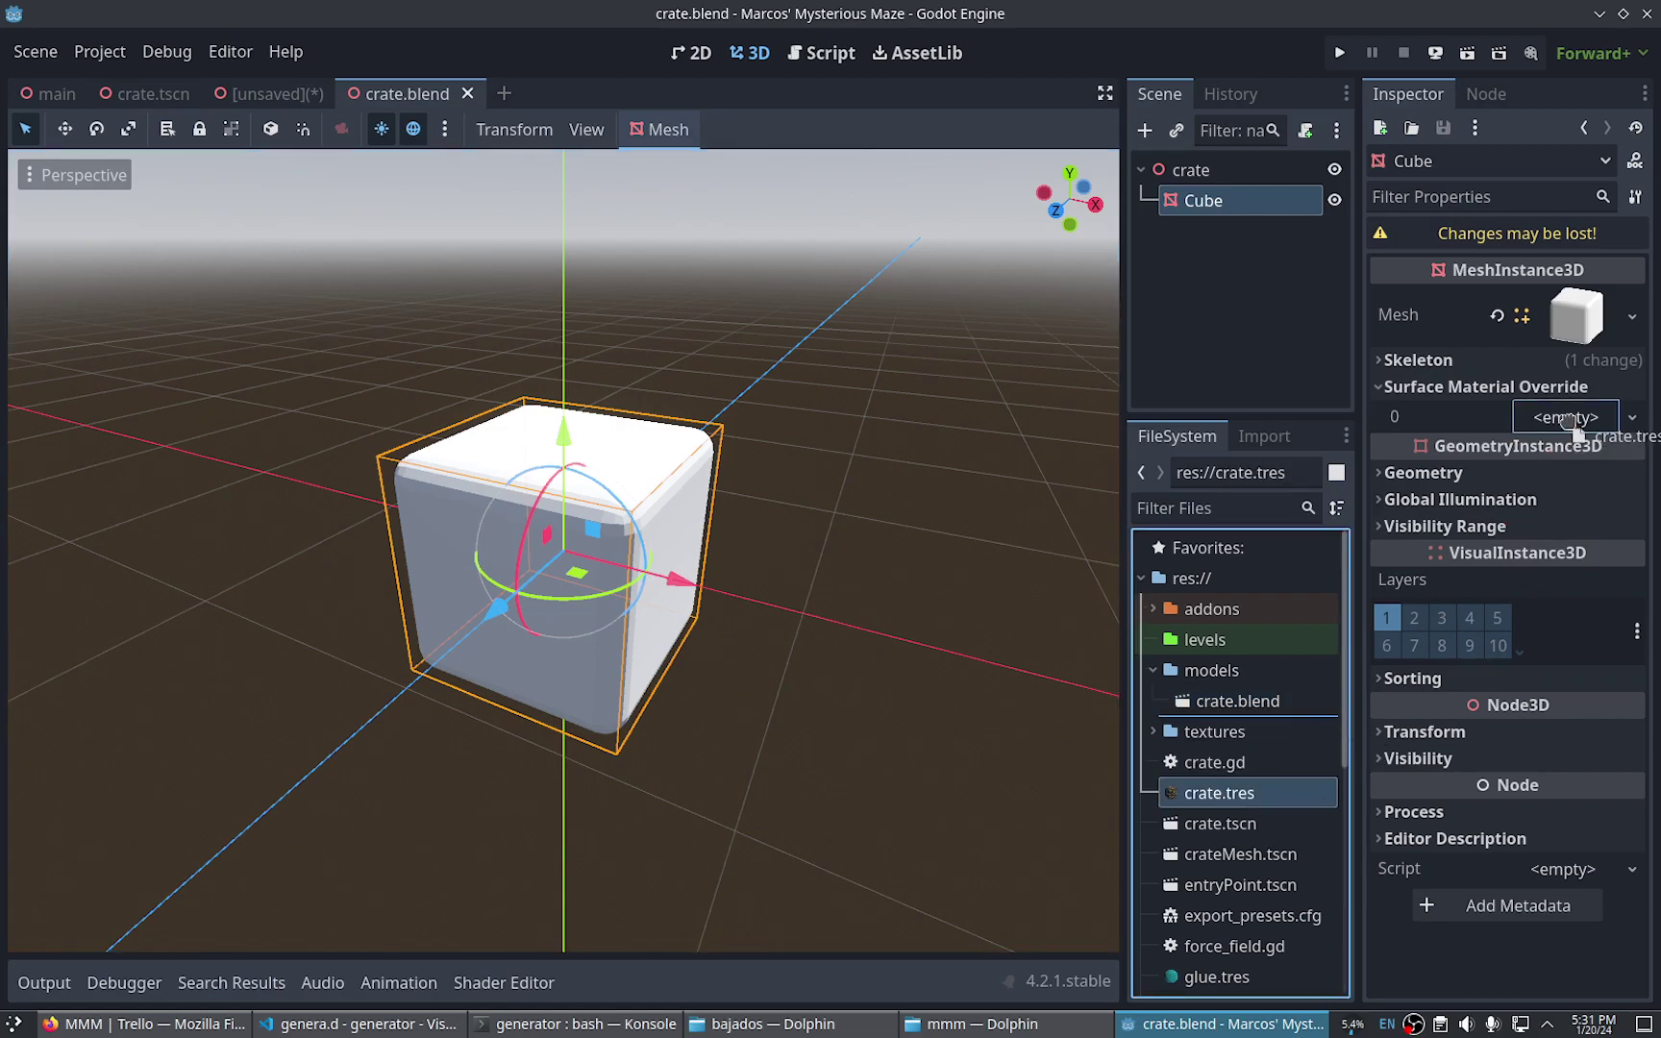
View the cube's textured top, then close crate.blend and discard the changes
{"action": "scroll", "coordinate": [890, 493], "scroll_direction": "up", "scroll_amount": 2}
{"action": "scroll", "coordinate": [945, 467], "scroll_direction": "up", "scroll_amount": 2}
{"action": "scroll", "coordinate": [830, 475], "scroll_direction": "up", "scroll_amount": 3}
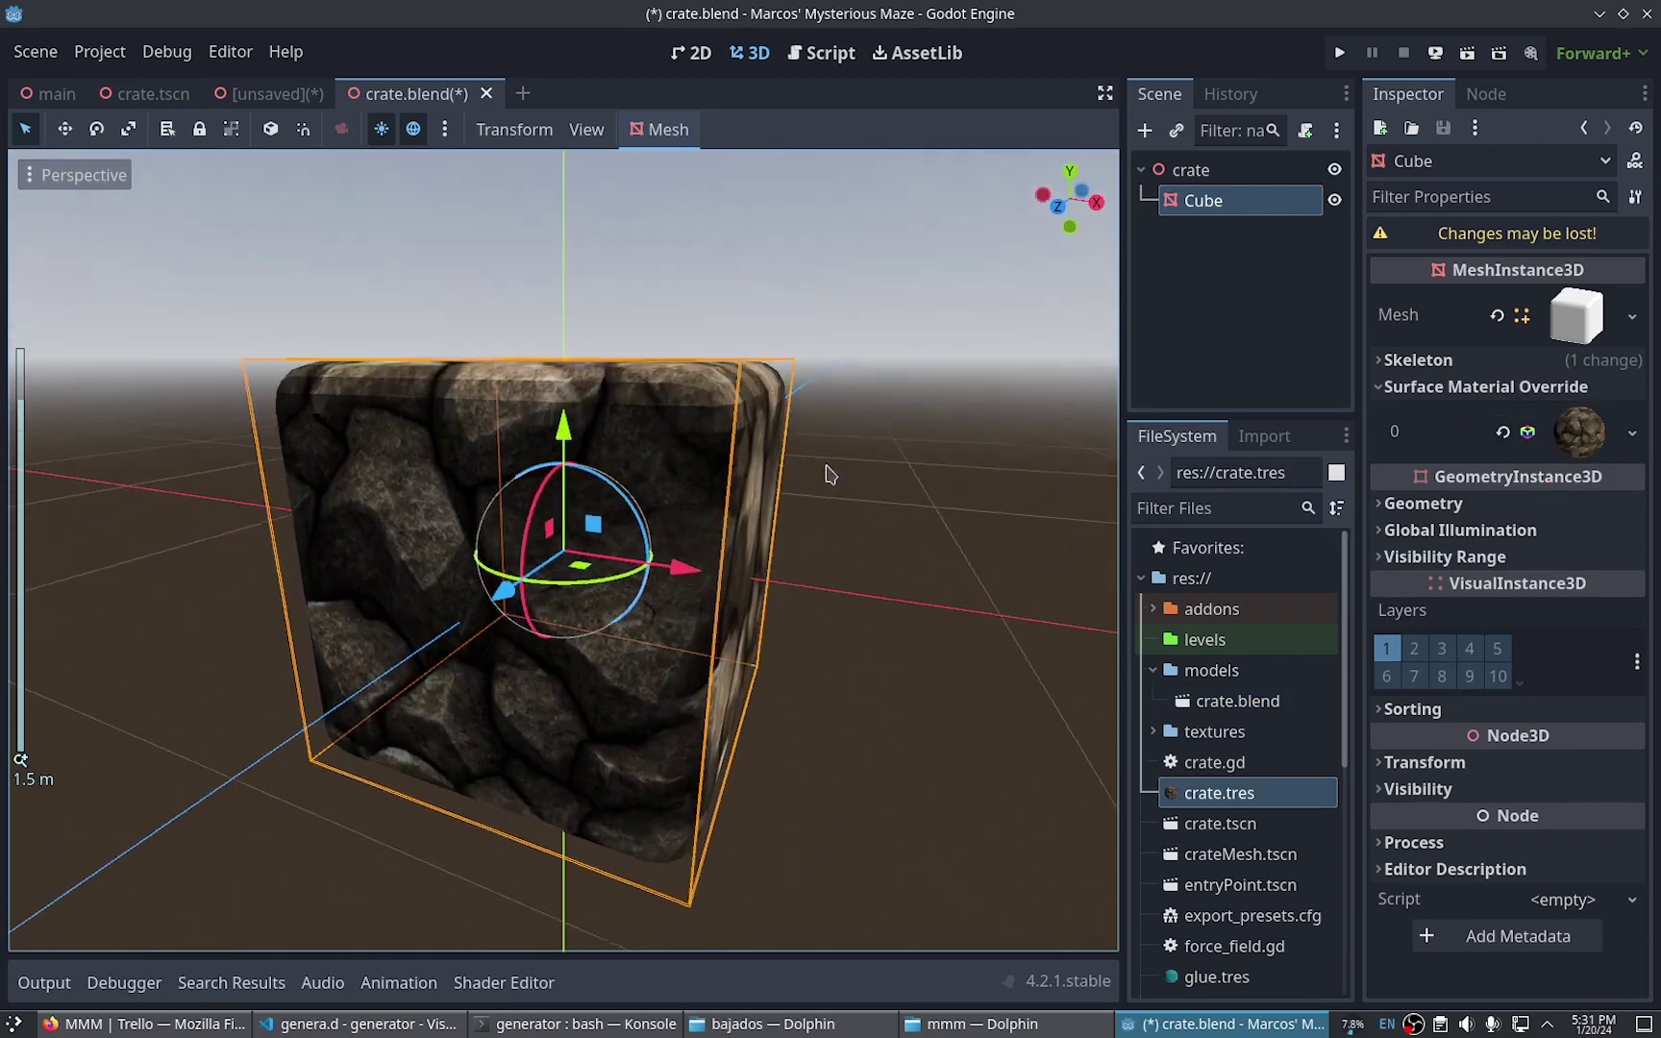
{"action": "scroll", "coordinate": [700, 501], "scroll_direction": "up", "scroll_amount": 2}
{"action": "scroll", "coordinate": [678, 493], "scroll_direction": "down", "scroll_amount": 4}
{"action": "middle_click_drag", "start_coordinate": [678, 493], "coordinate": [805, 493]}
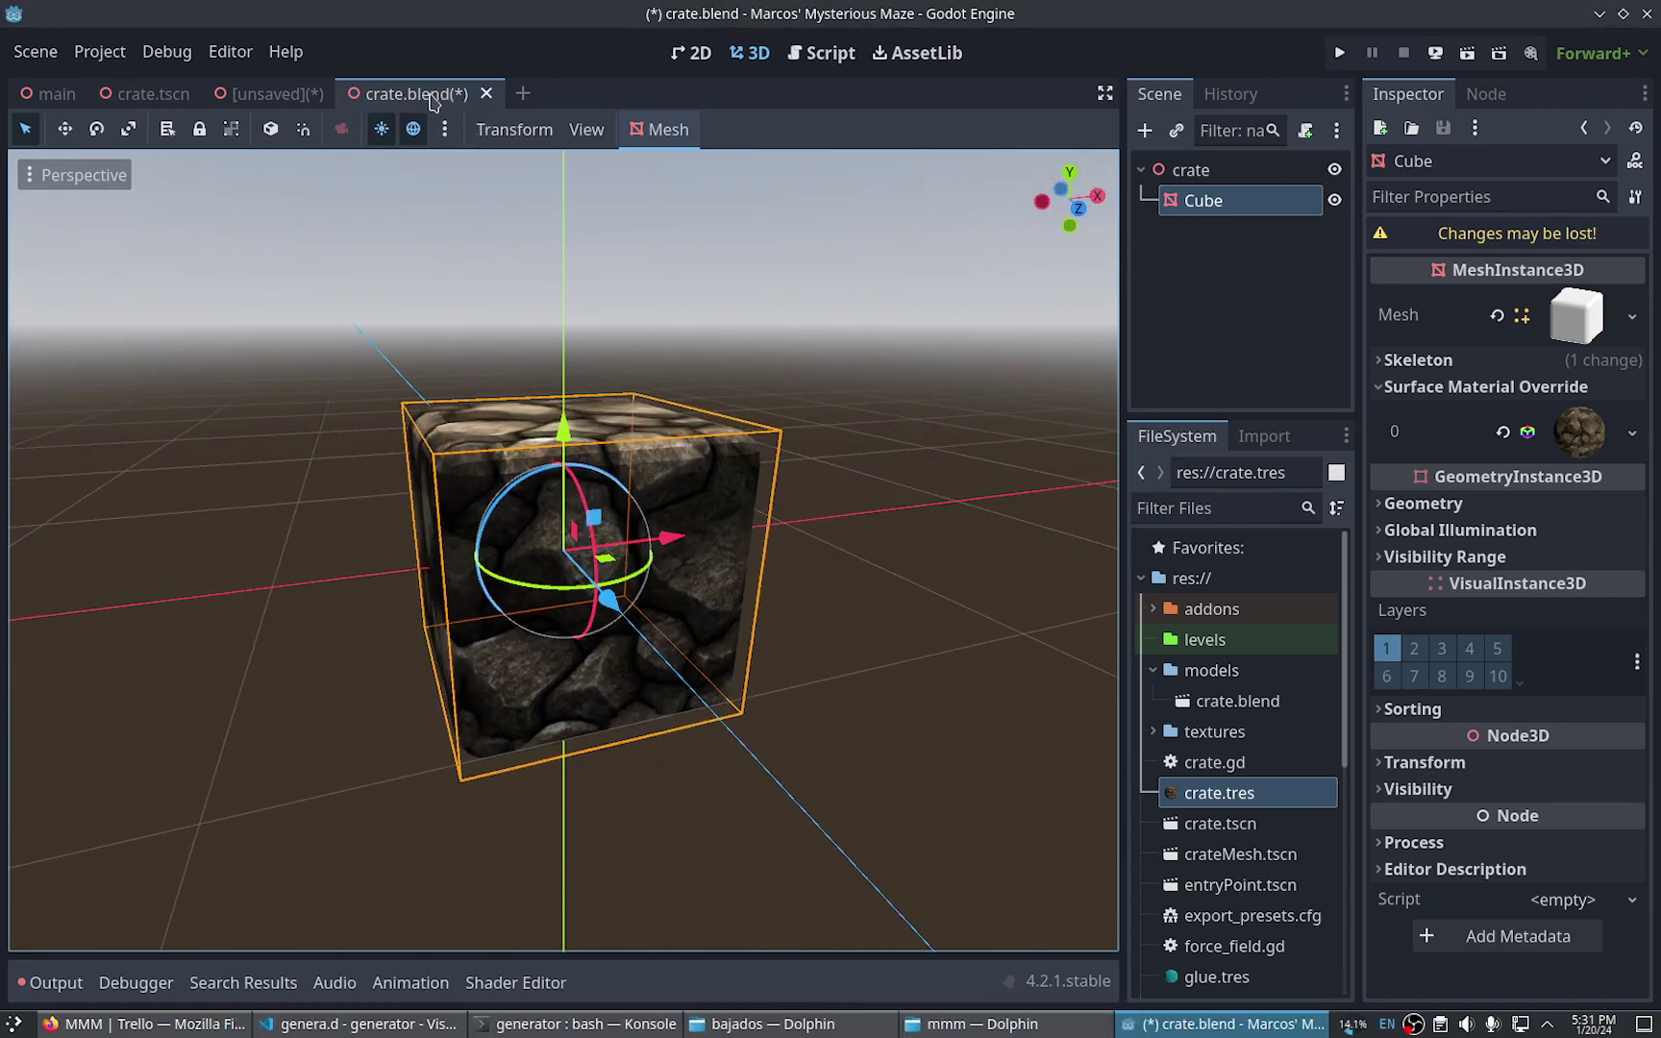
{"action": "left_click", "coordinate": [488, 94]}
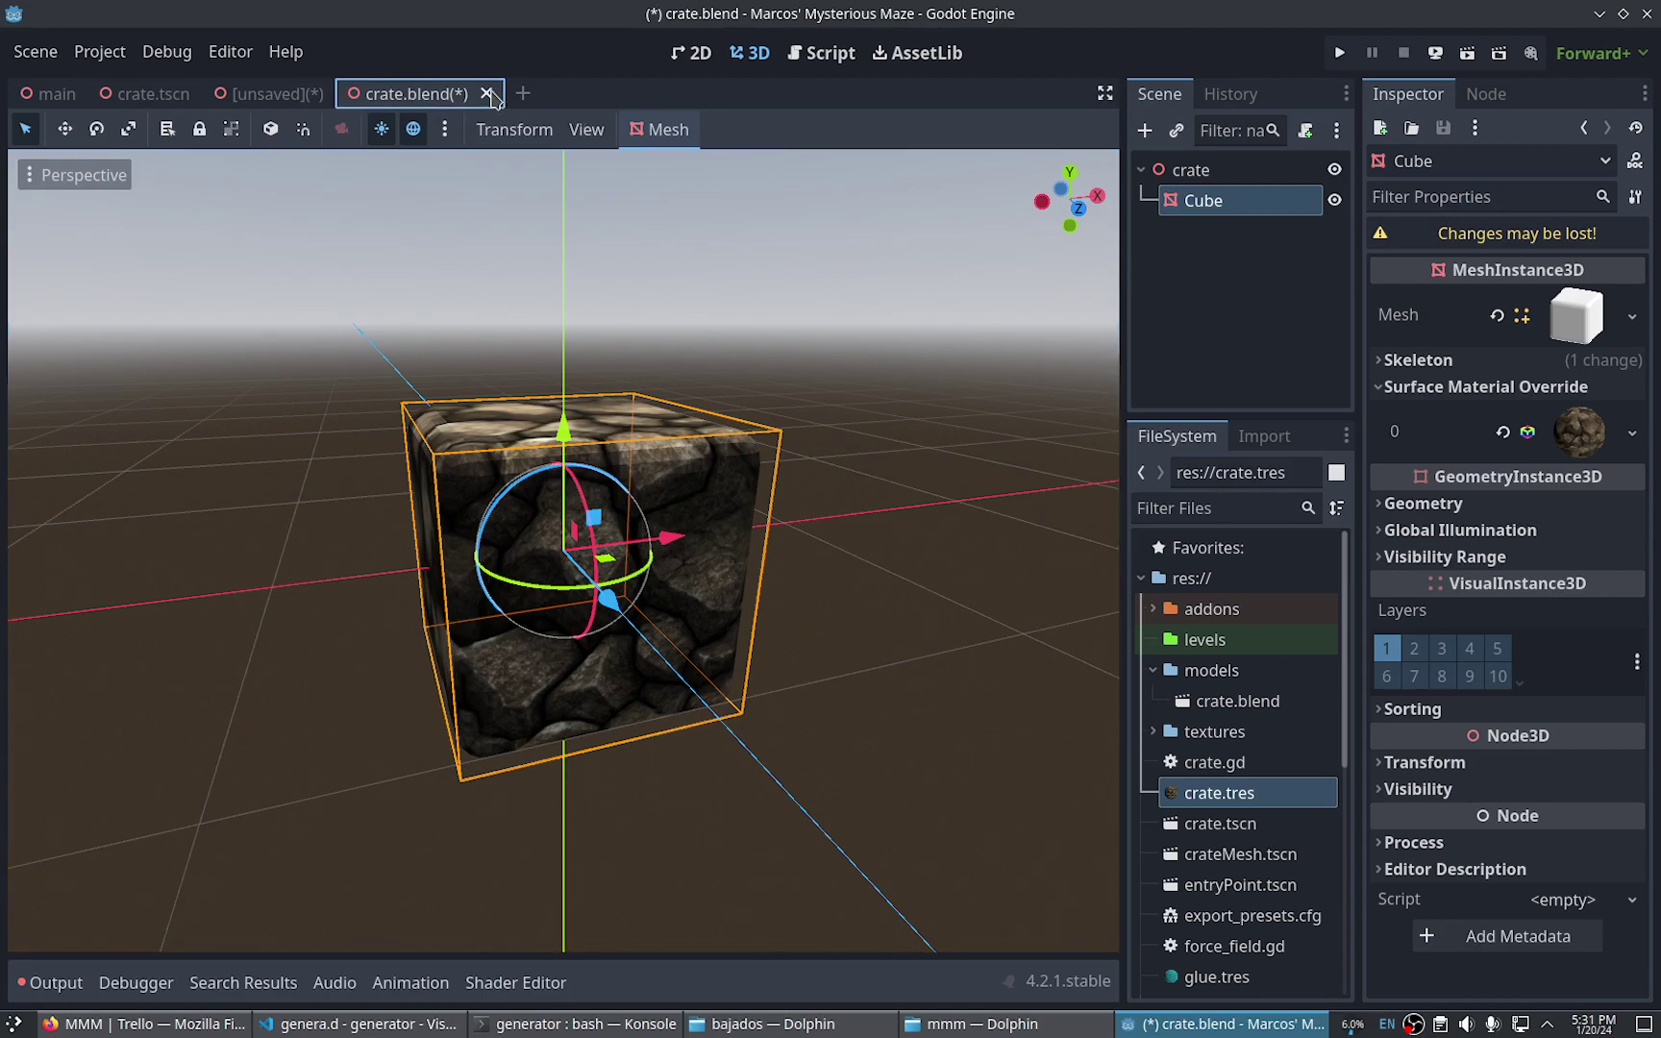
{"action": "left_click", "coordinate": [719, 574]}
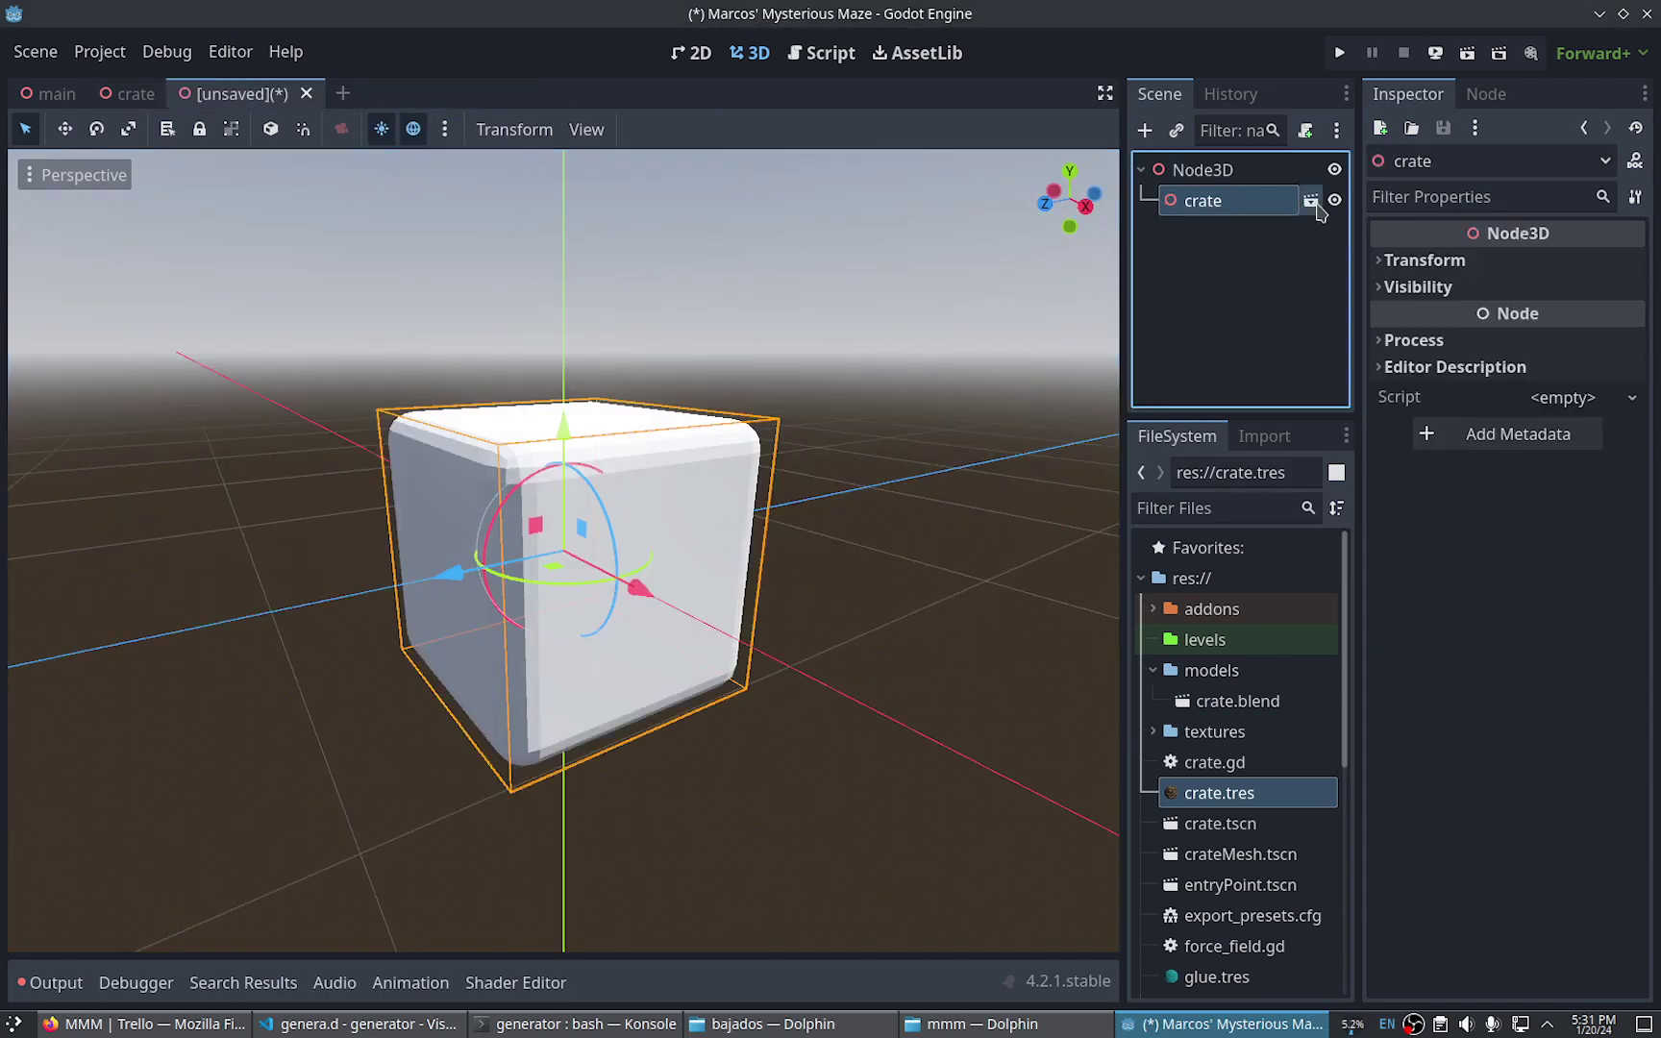
{"action": "left_click", "coordinate": [1310, 200]}
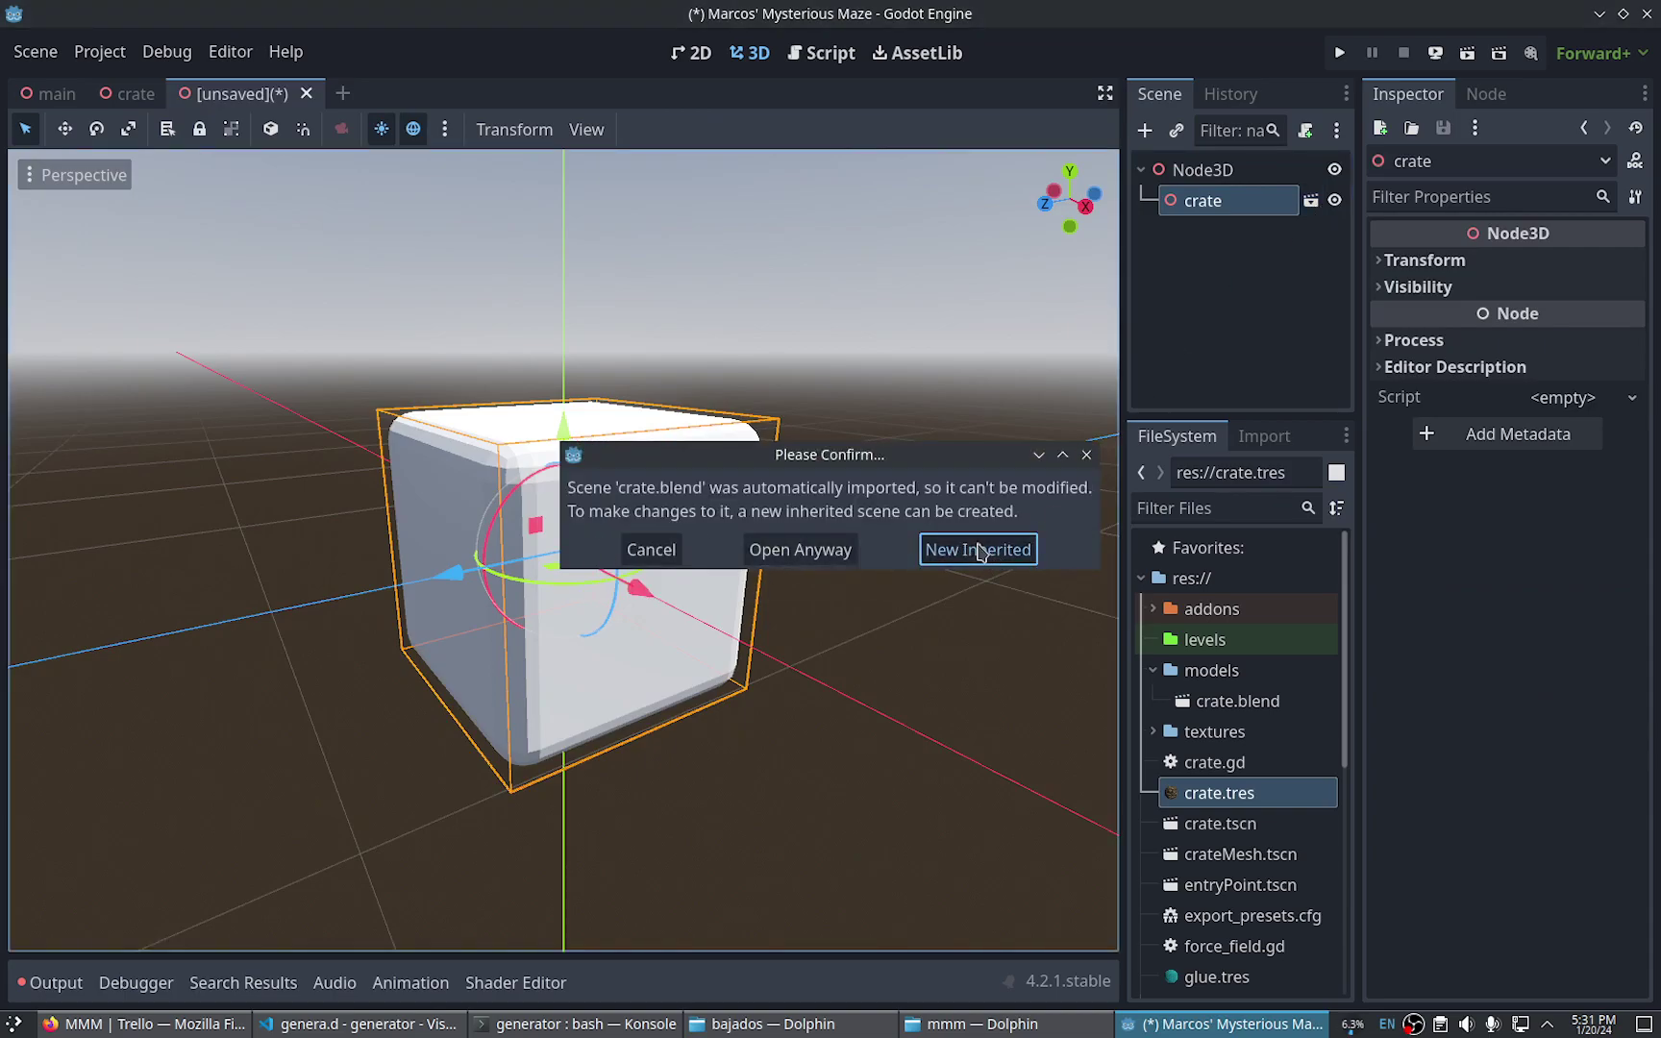
{"action": "left_click", "coordinate": [977, 550]}
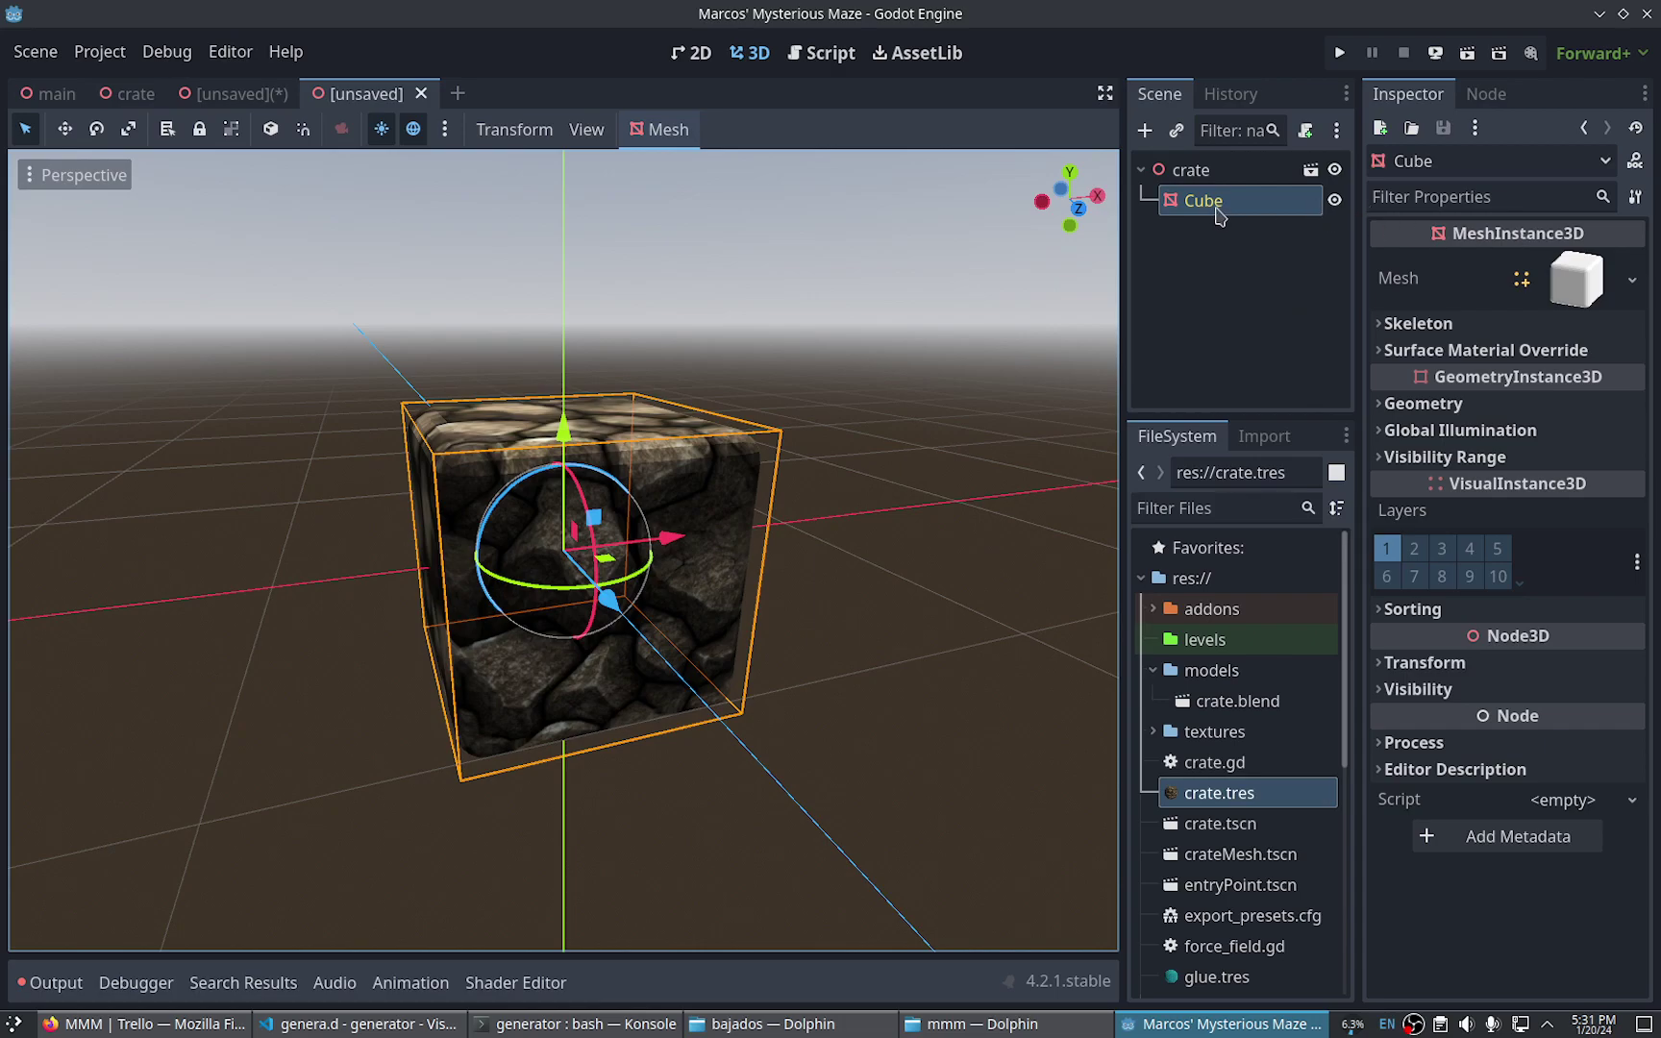
{"action": "left_click", "coordinate": [423, 95]}
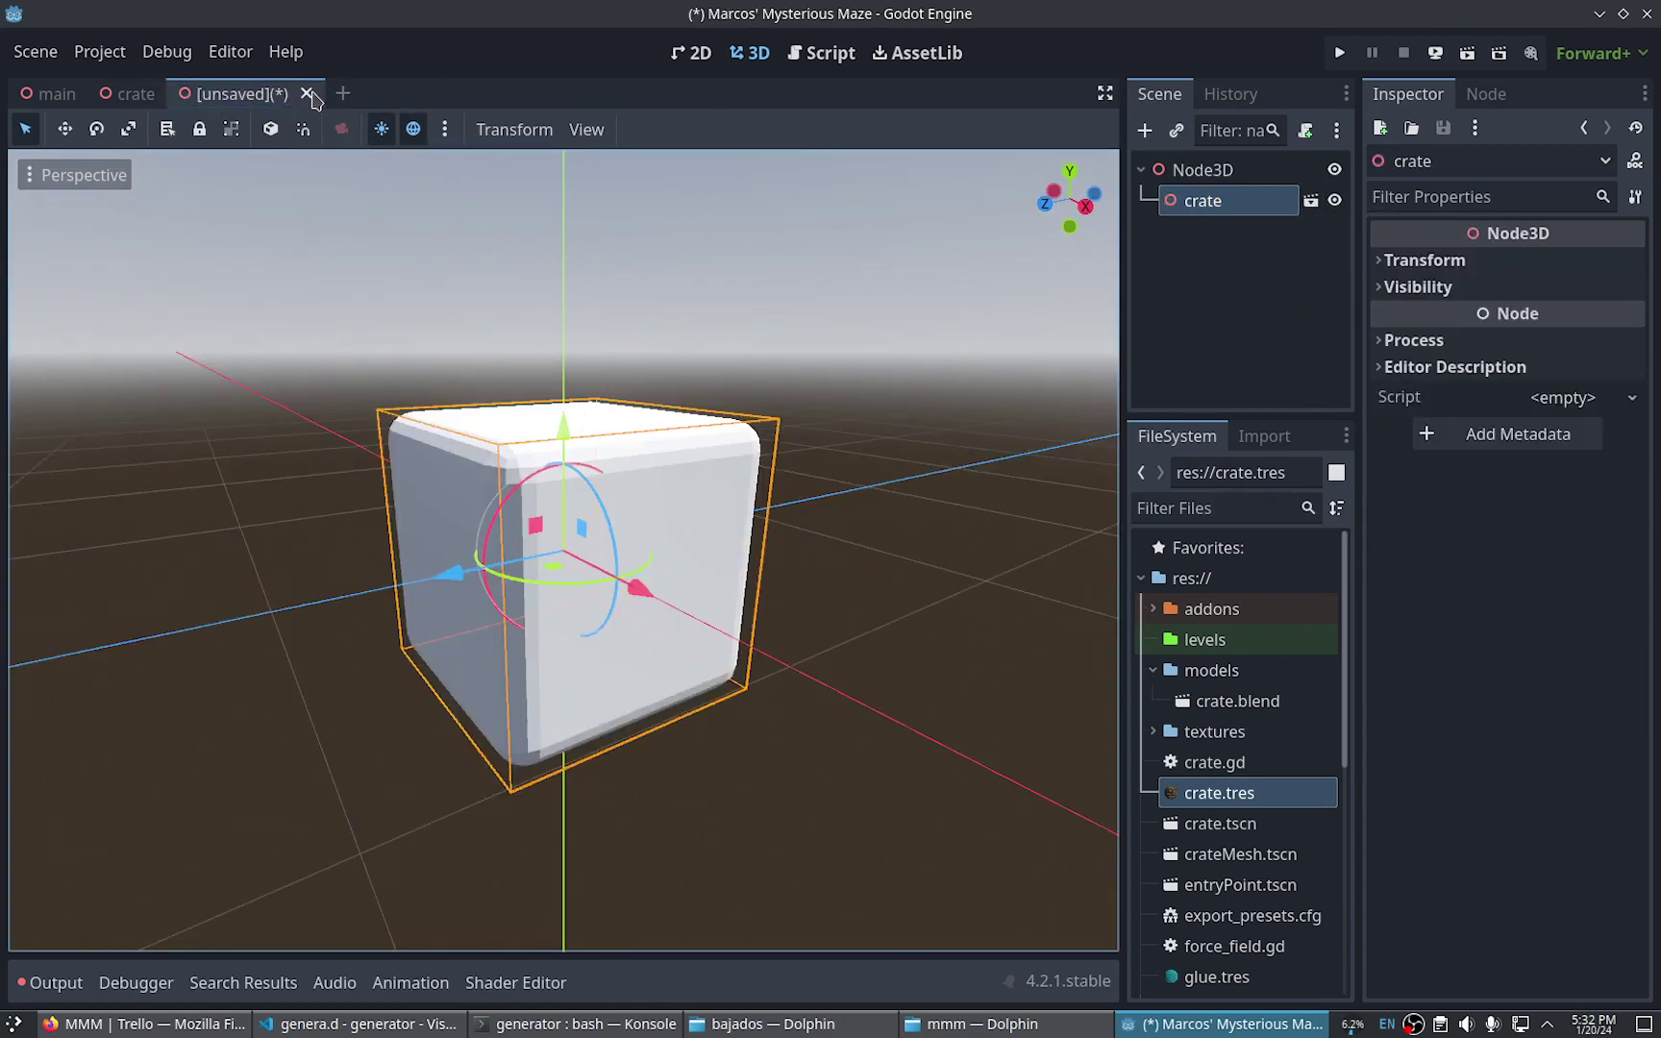
{"action": "left_click", "coordinate": [307, 94]}
Discard the unsaved scene and rename the child crate node to crateMesh
{"action": "left_click", "coordinate": [700, 561]}
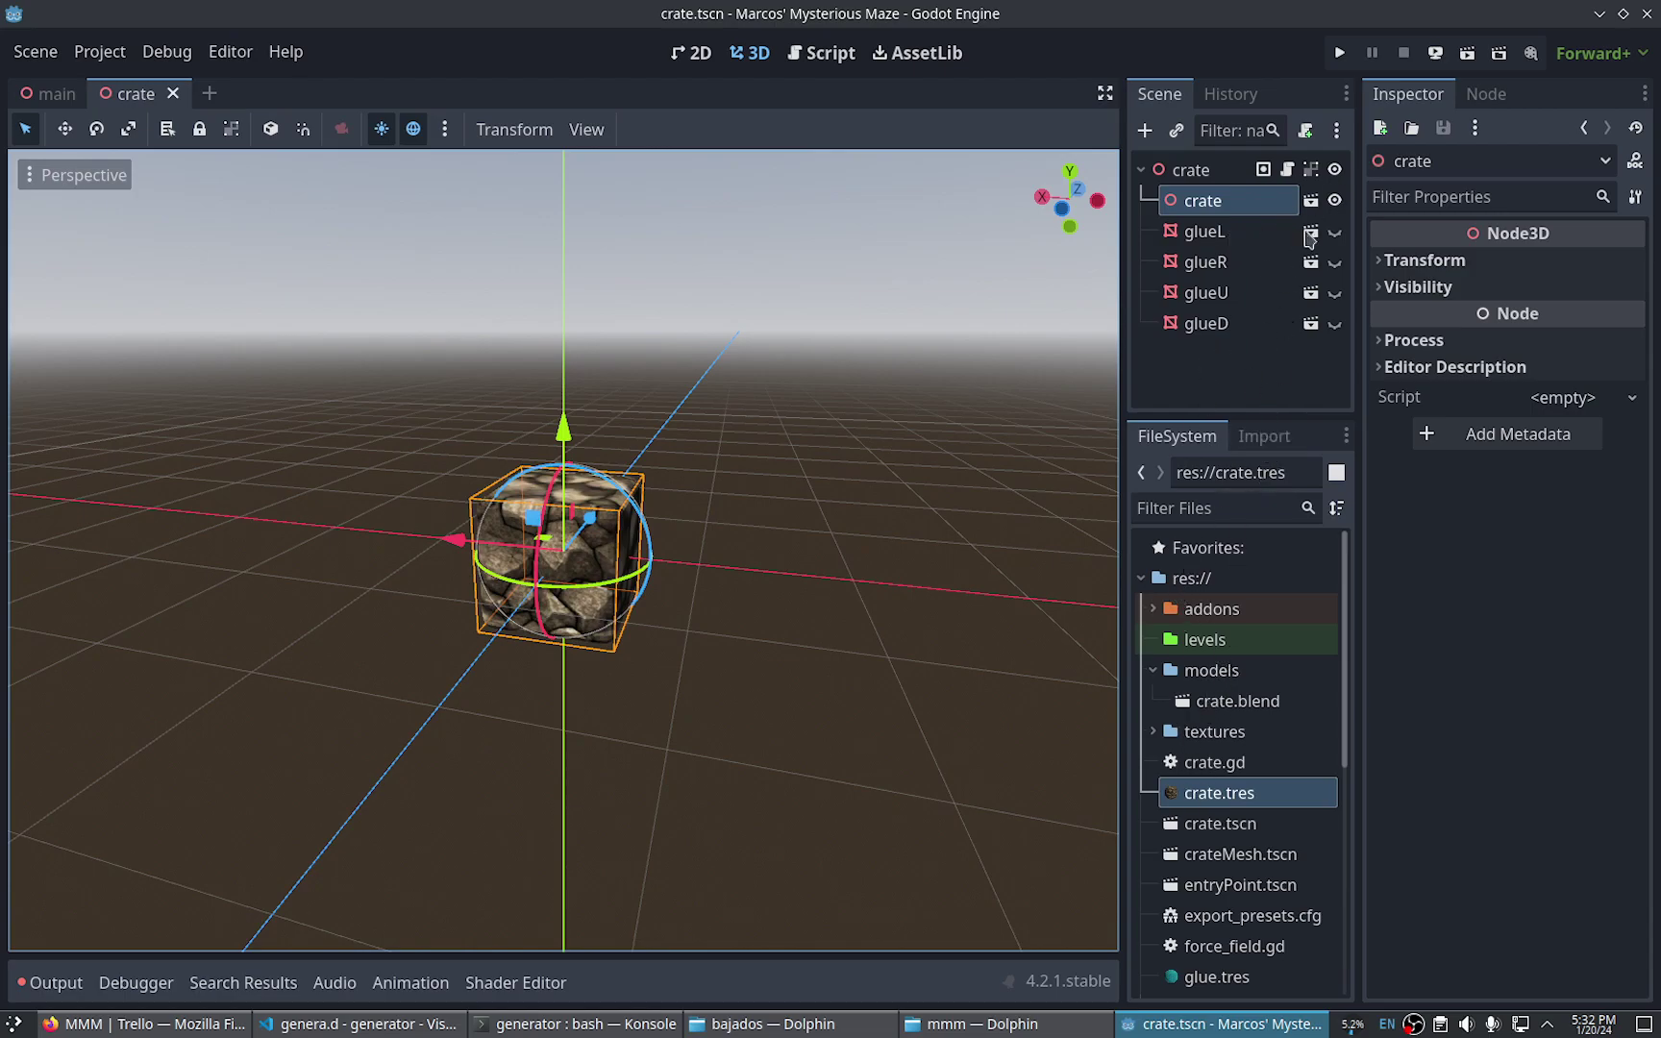
{"action": "double_click", "coordinate": [1202, 199]}
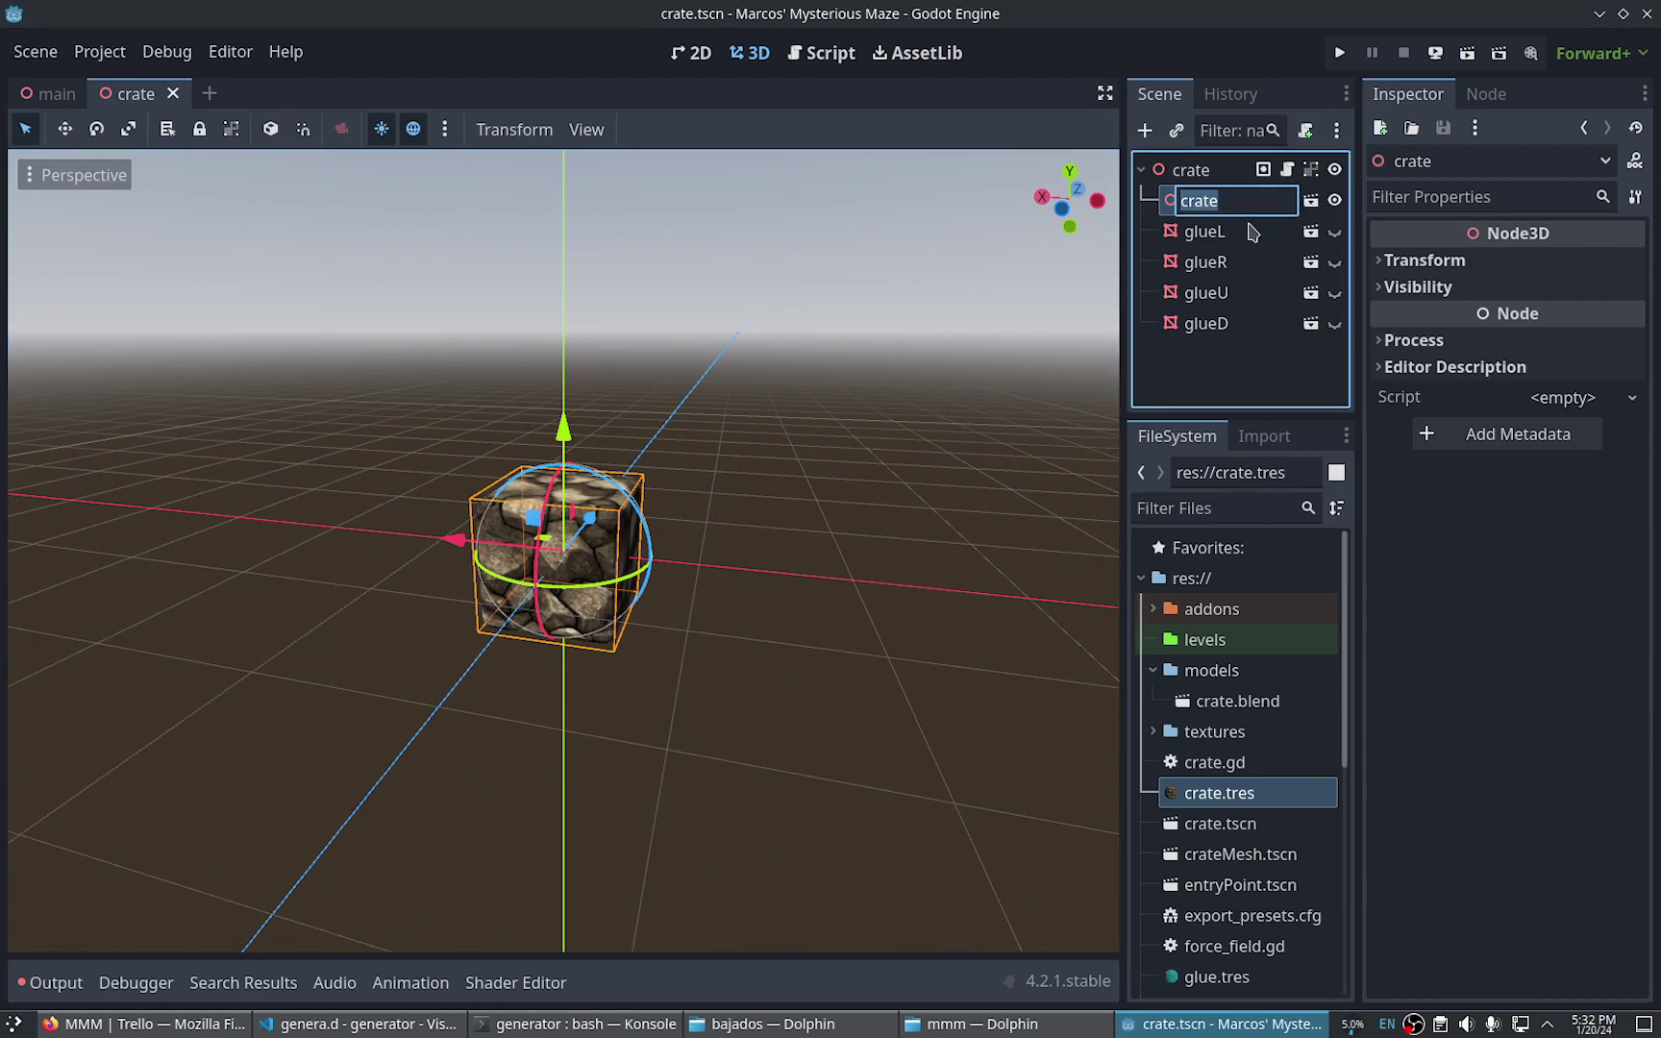
{"action": "key", "text": "End"}
{"action": "key", "text": "Return"}
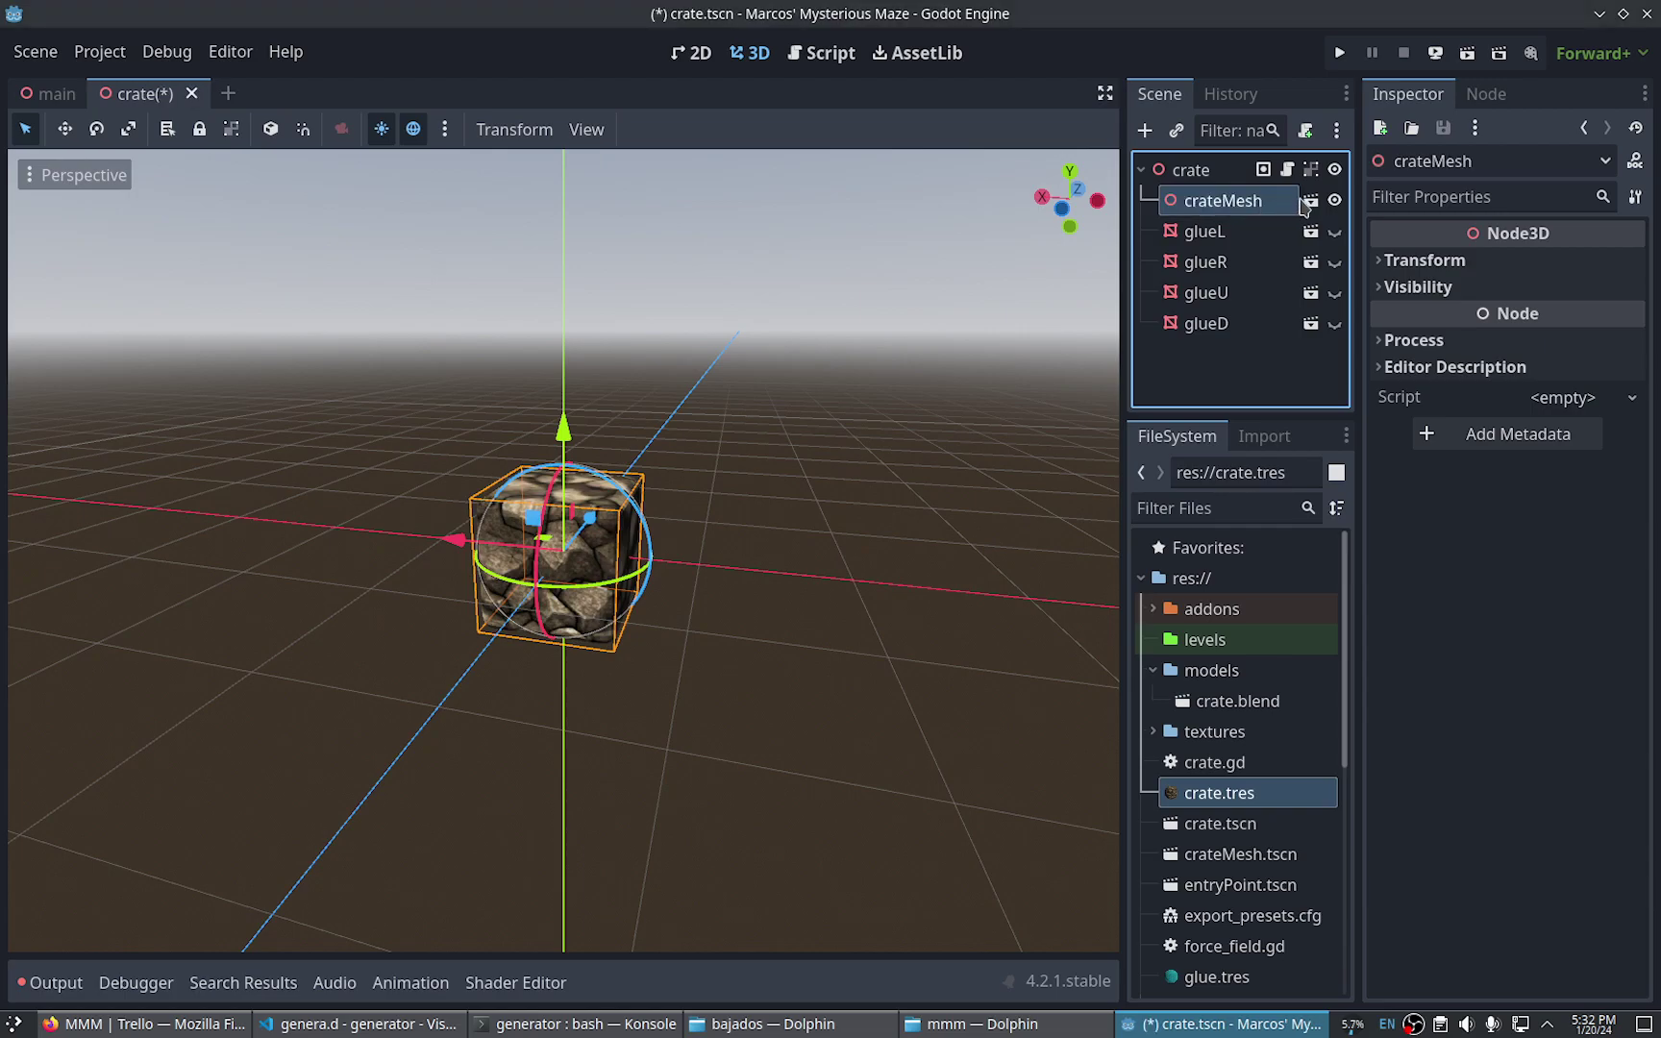
In the crateMesh node's own scene, rename the root crate node to crateMesh
{"action": "left_click", "coordinate": [1305, 201]}
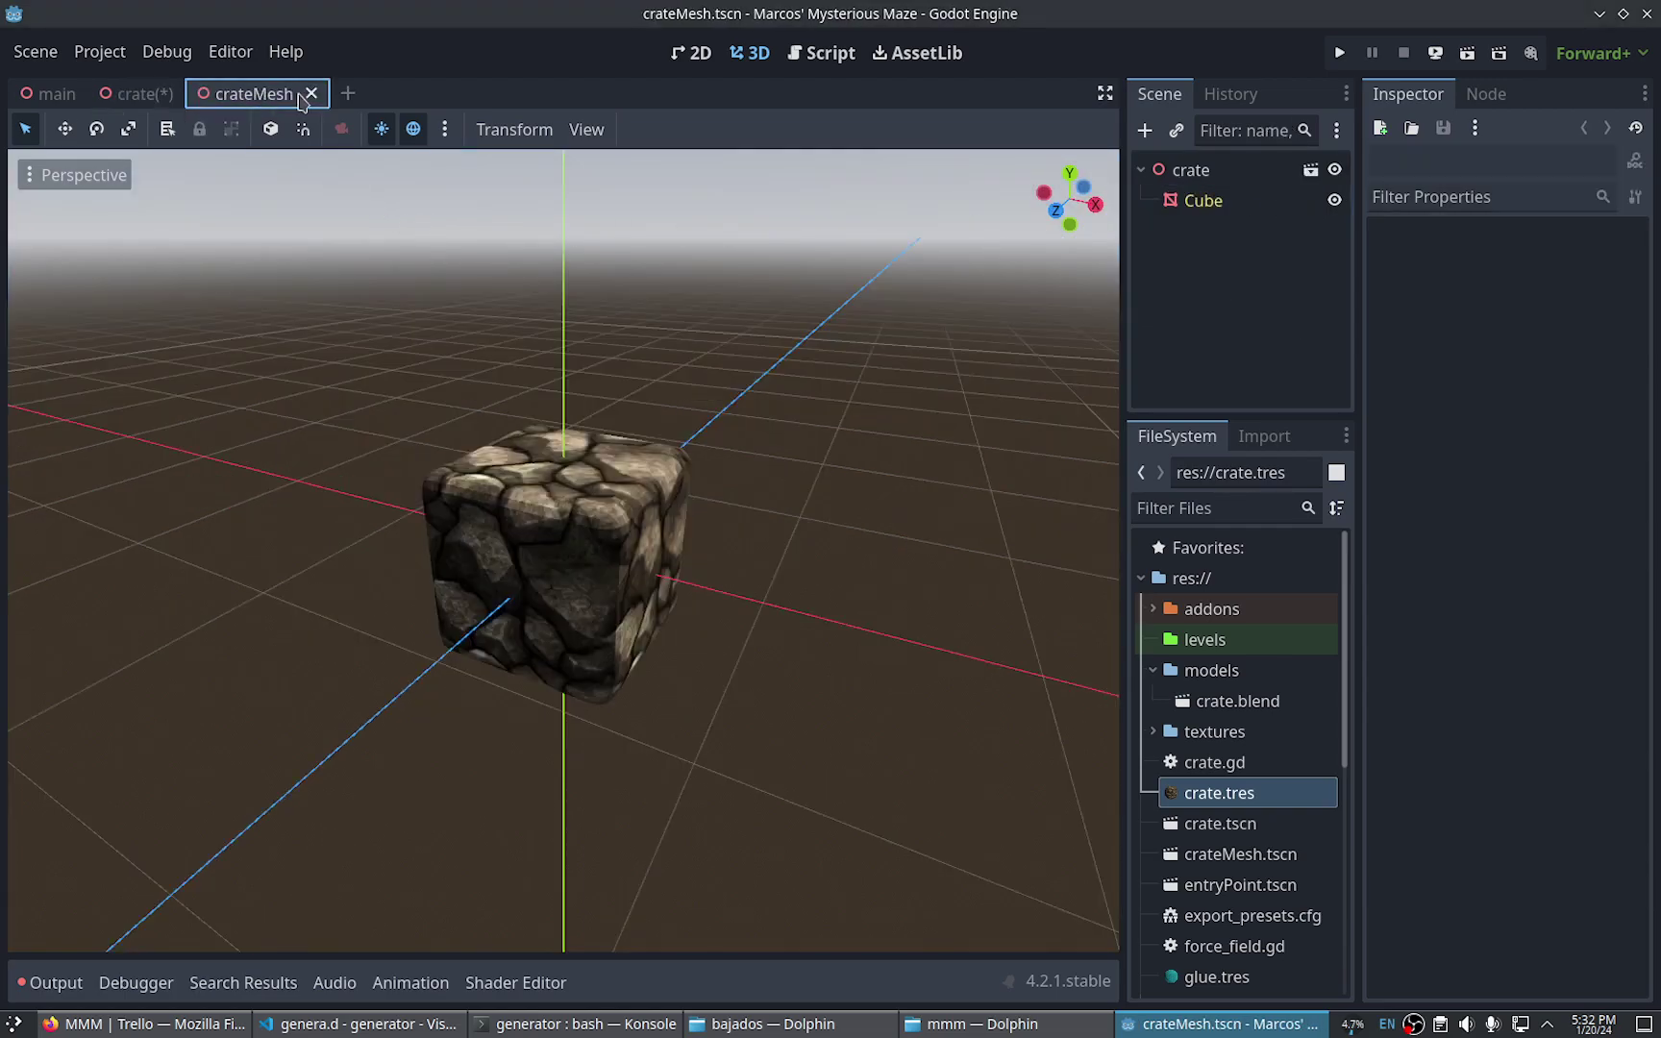
{"action": "scroll", "coordinate": [548, 384], "scroll_direction": "up", "scroll_amount": 5}
{"action": "mouse_move", "coordinate": [596, 390]}
{"action": "middle_mouse_down"}
{"action": "mouse_move", "coordinate": [769, 393]}
{"action": "mouse_move", "coordinate": [312, 69]}
{"action": "middle_mouse_up"}
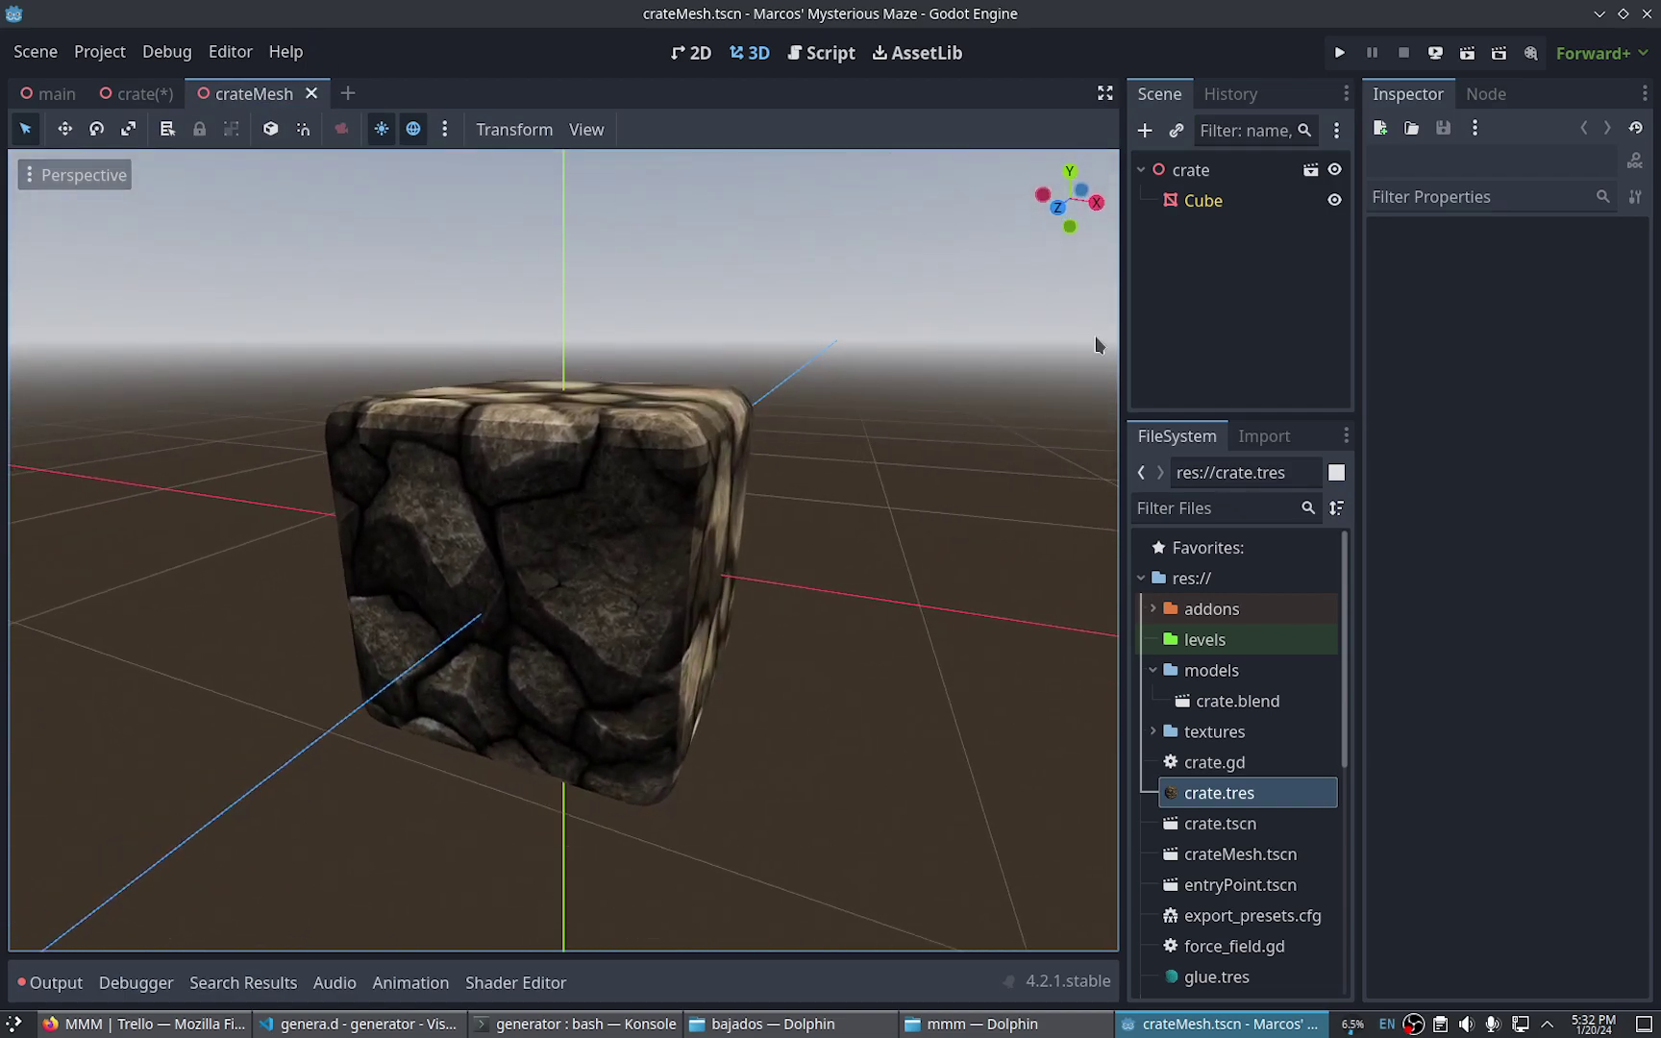
{"action": "left_click", "coordinate": [1215, 173]}
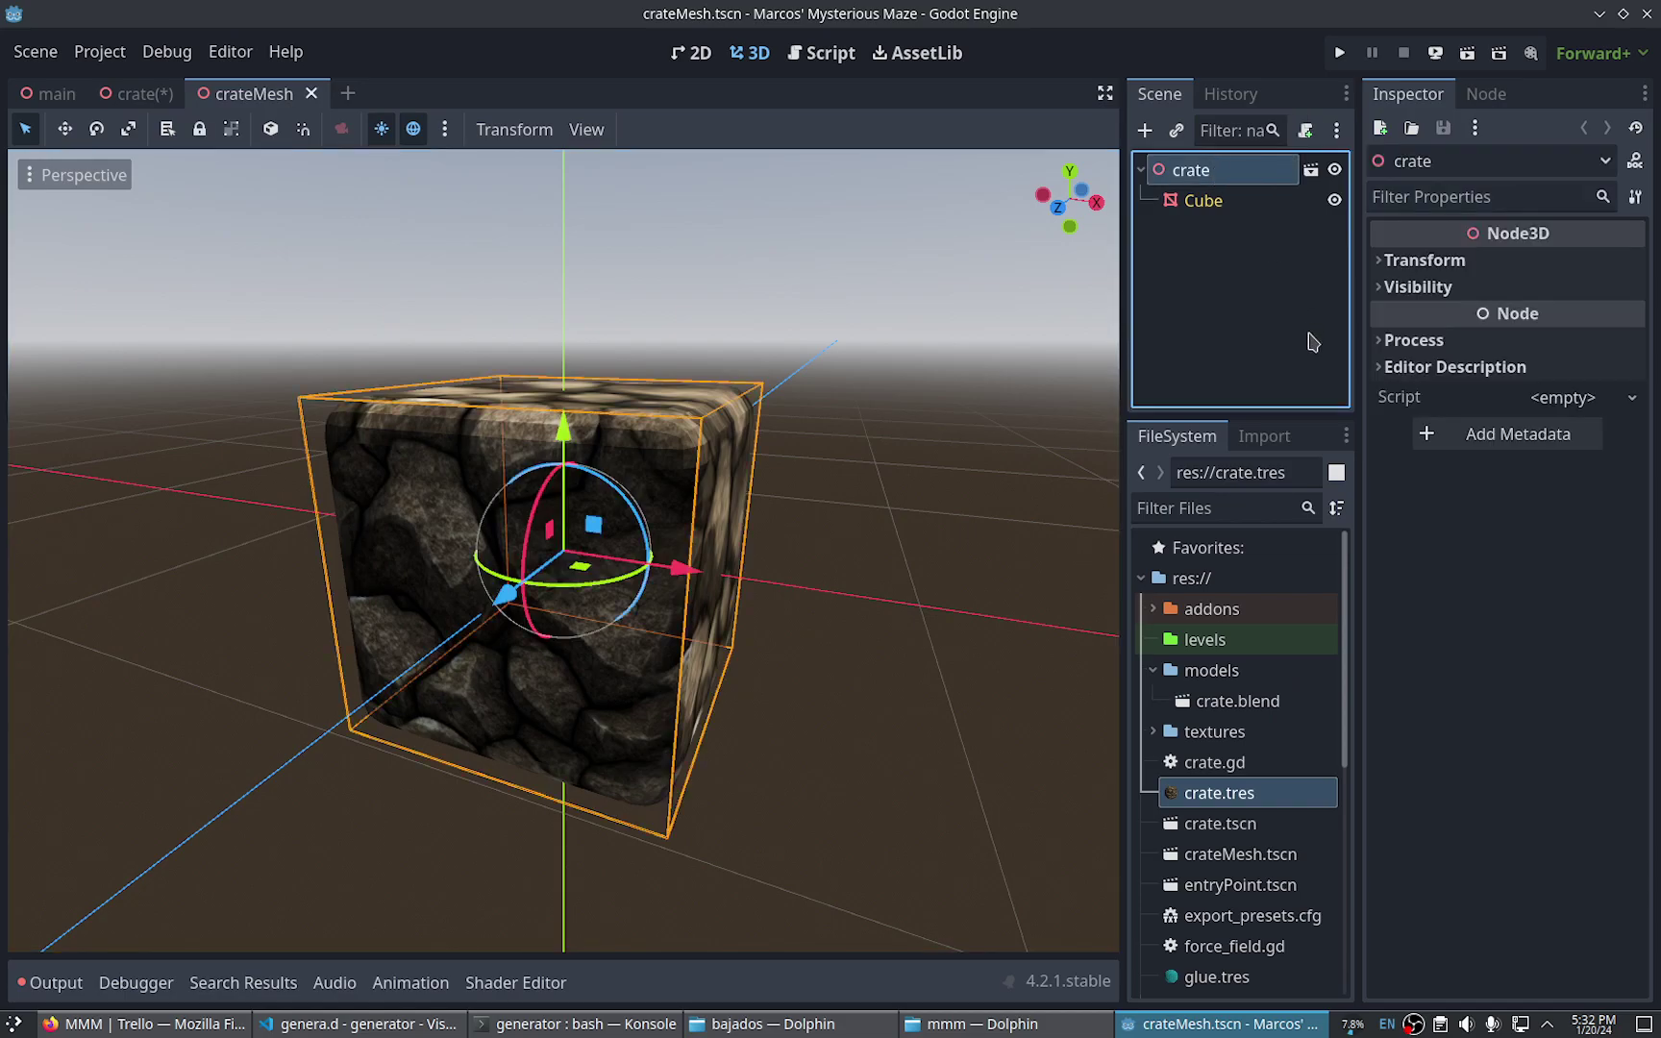
{"action": "key", "text": "F2"}
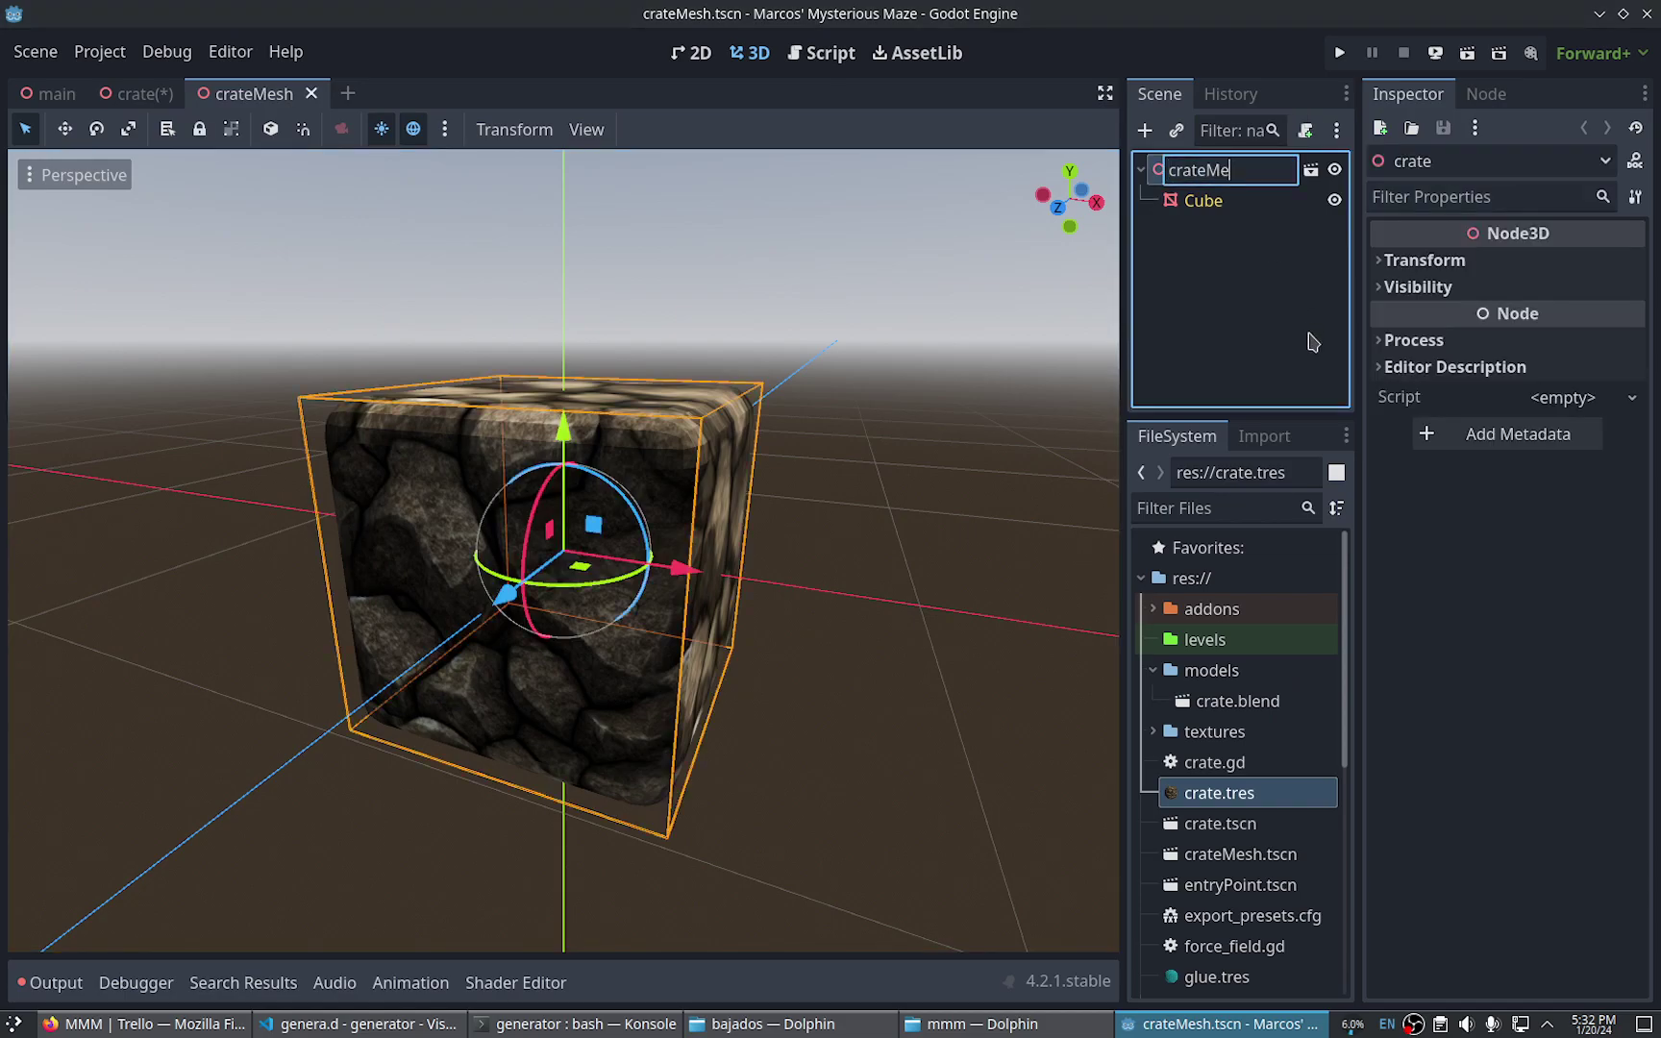
{"action": "type", "text": "sh"}
{"action": "key", "text": "Return"}
Save and close the crateMesh scene, then select crateMesh.tscn in FileSystem
{"action": "key", "text": "ctrl+s"}
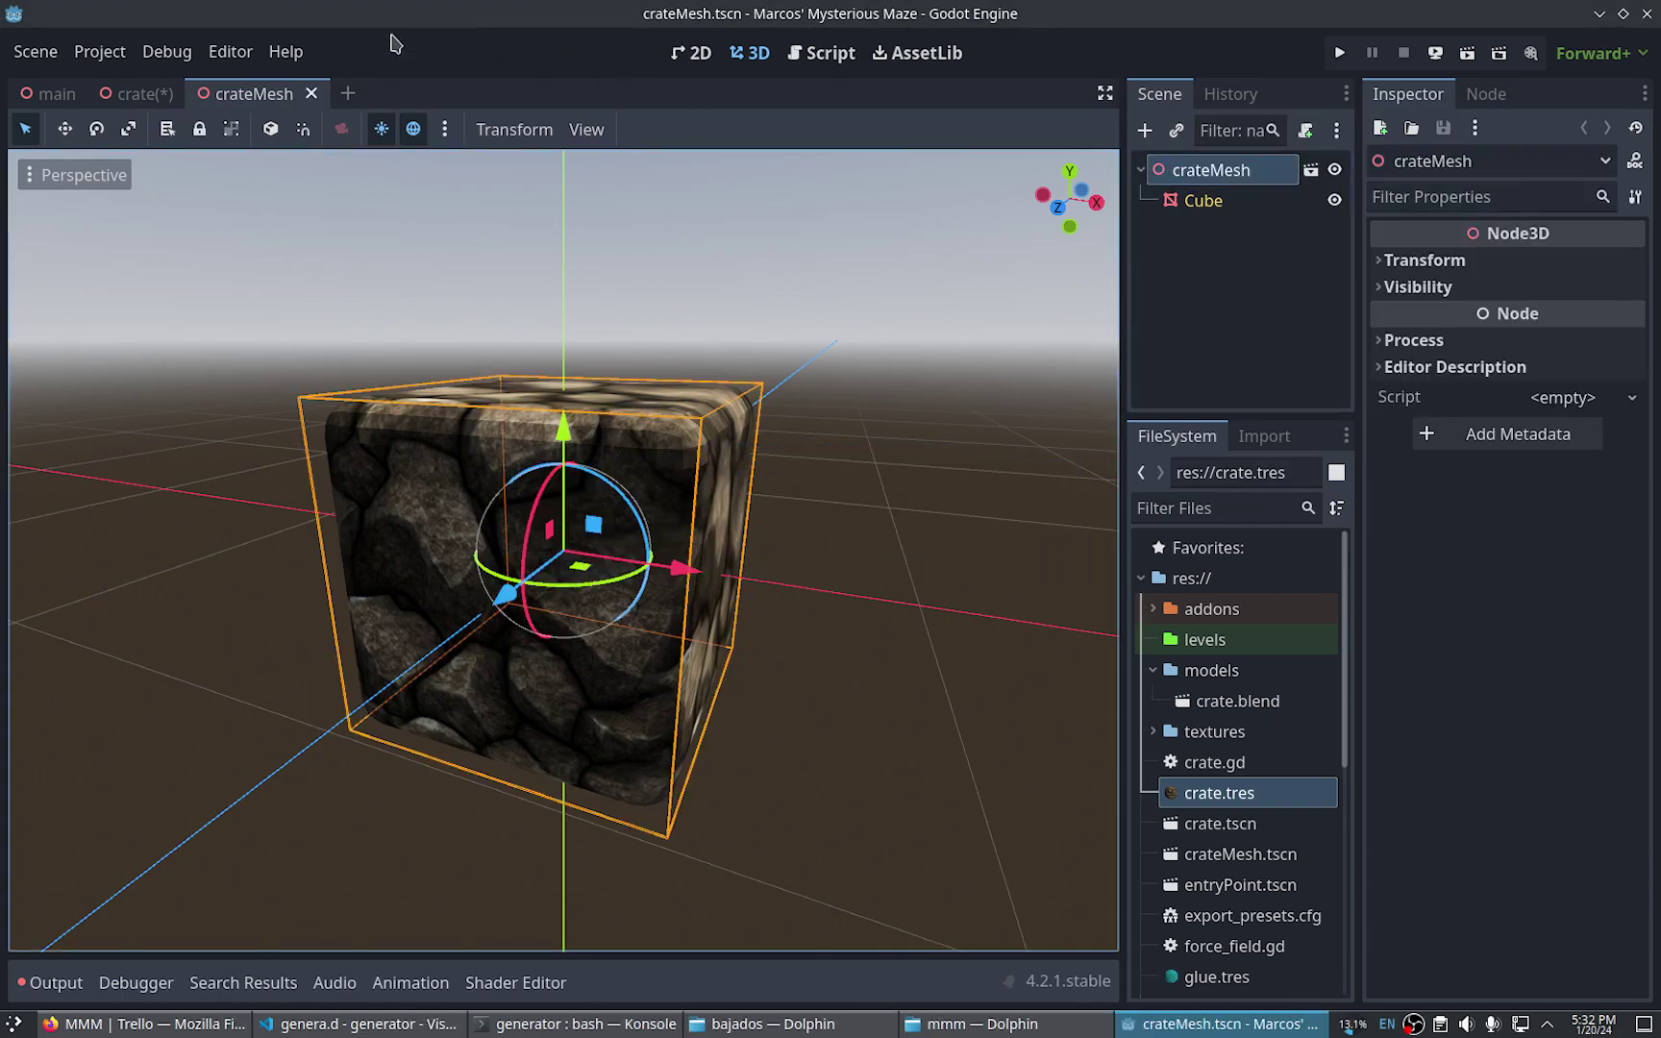
{"action": "left_click", "coordinate": [310, 93]}
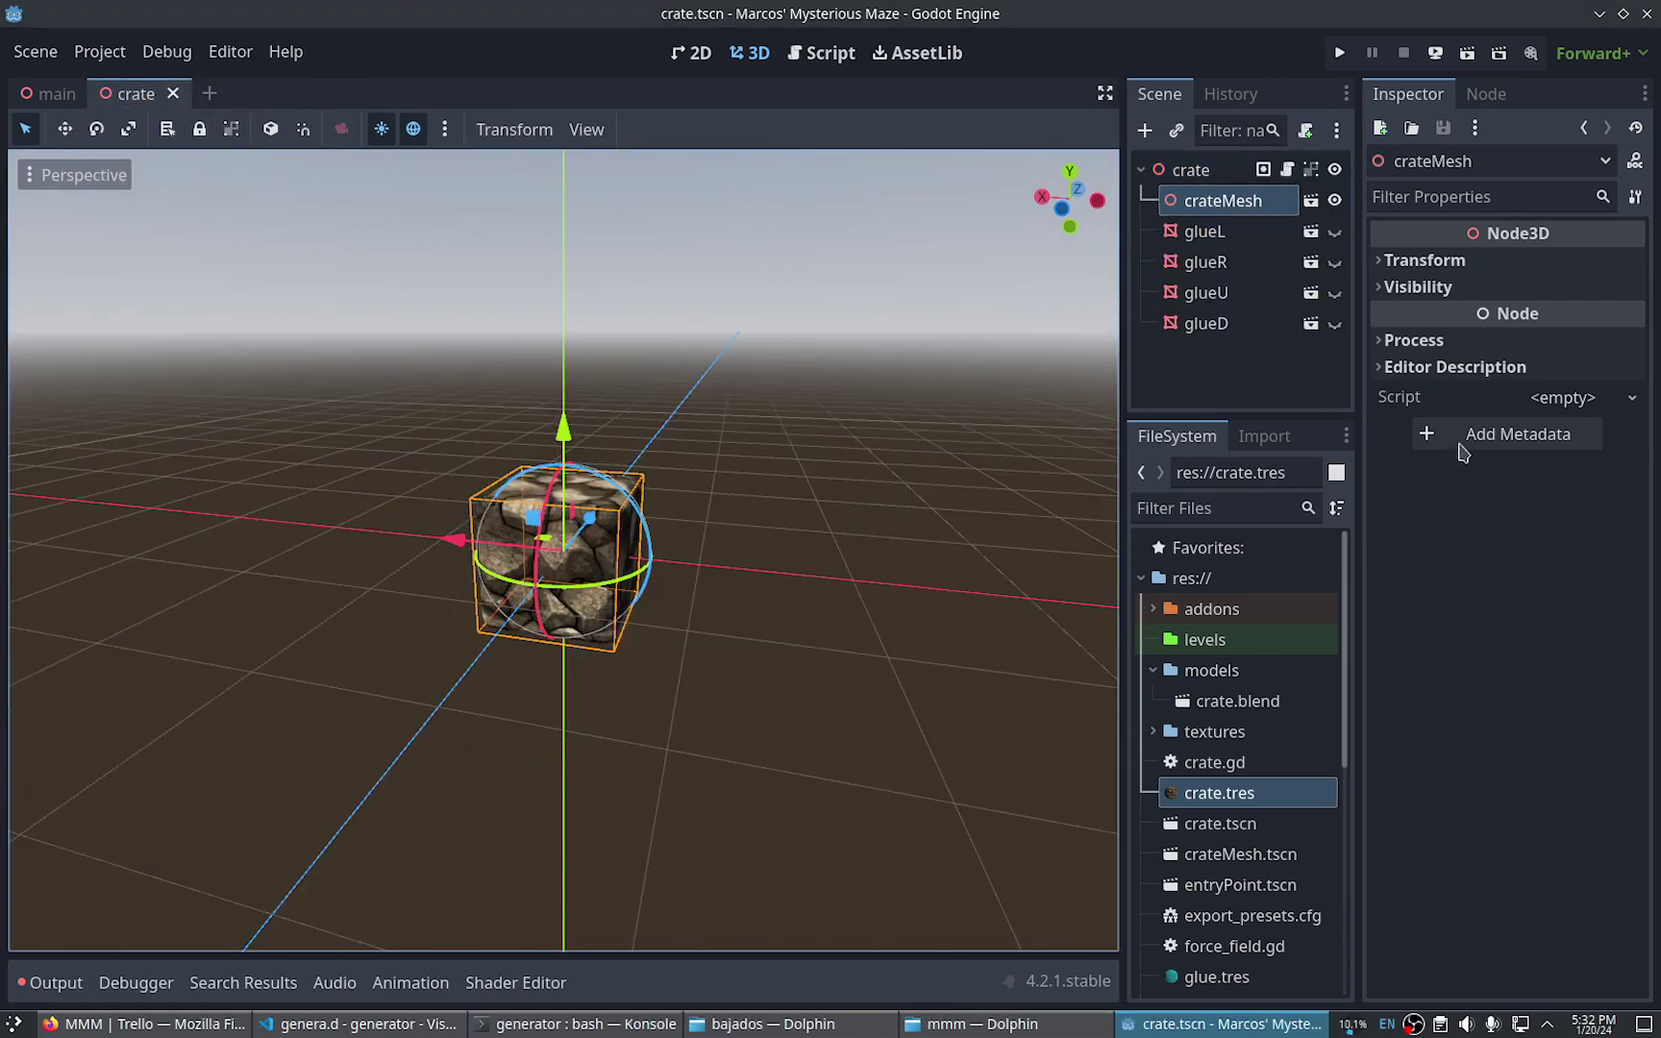
{"action": "left_click", "coordinate": [1219, 868]}
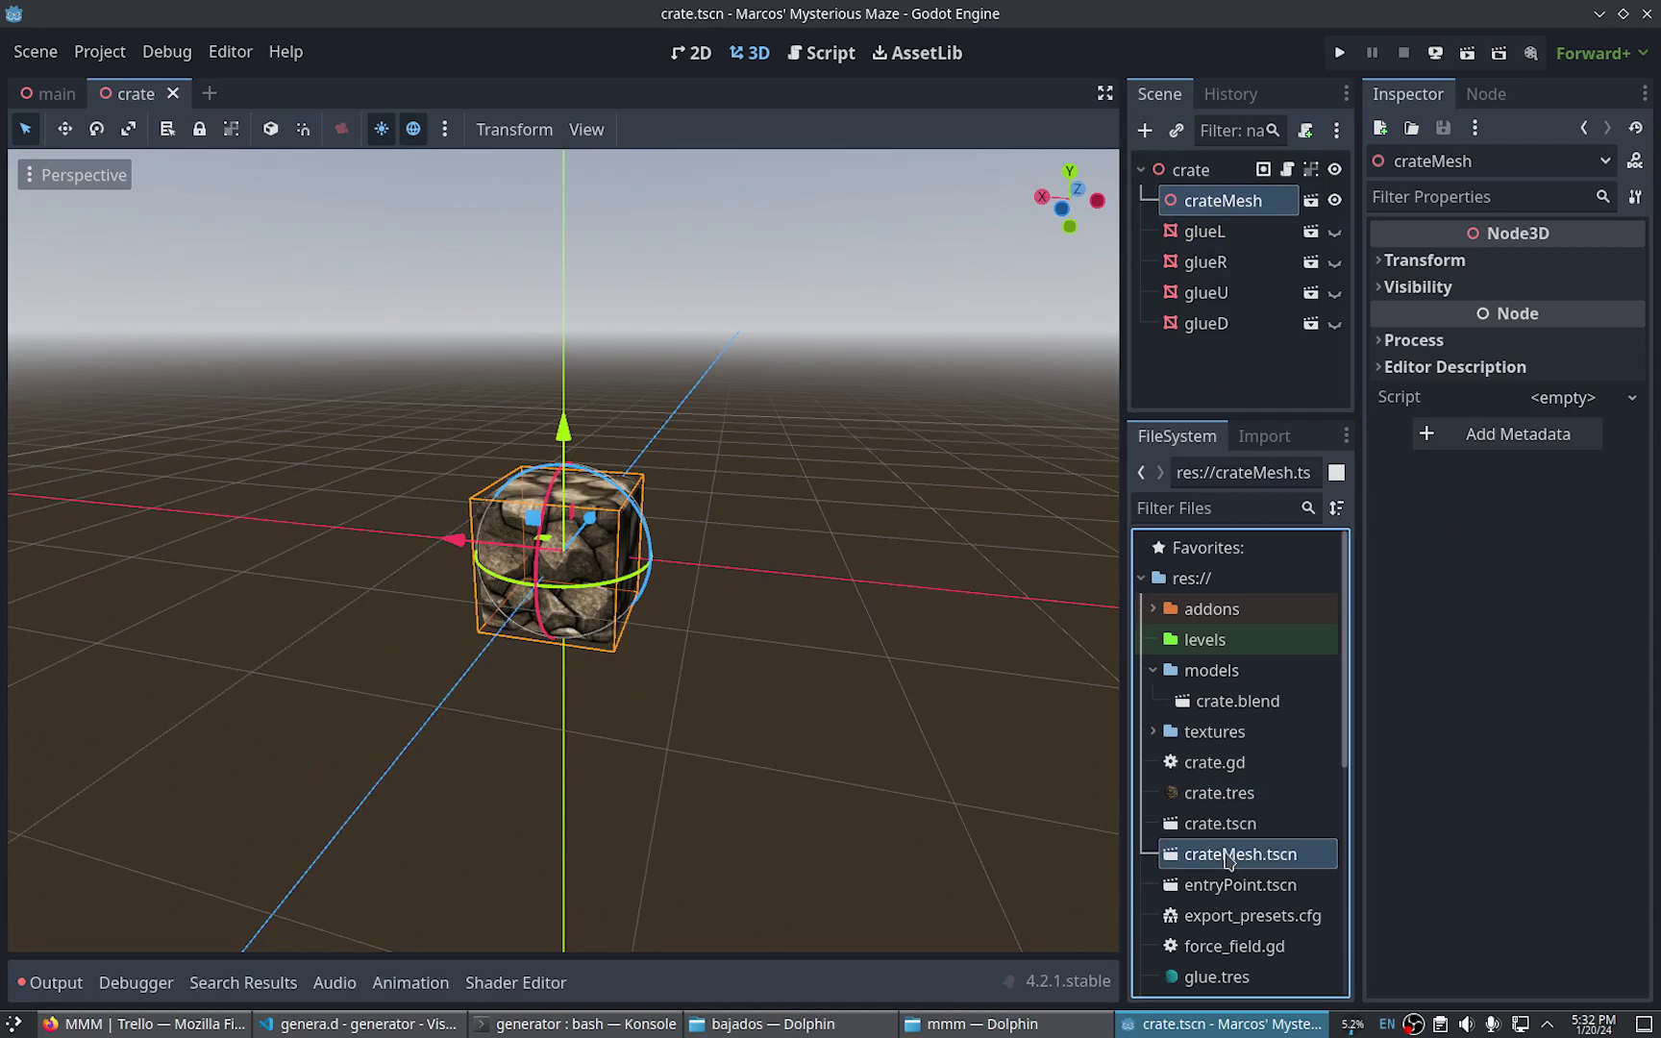
Open crateMesh.tscn, cancel the crate.blend prompt, check the Cube node, and close it
{"action": "scroll", "coordinate": [1237, 854], "scroll_direction": "down", "scroll_amount": 1}
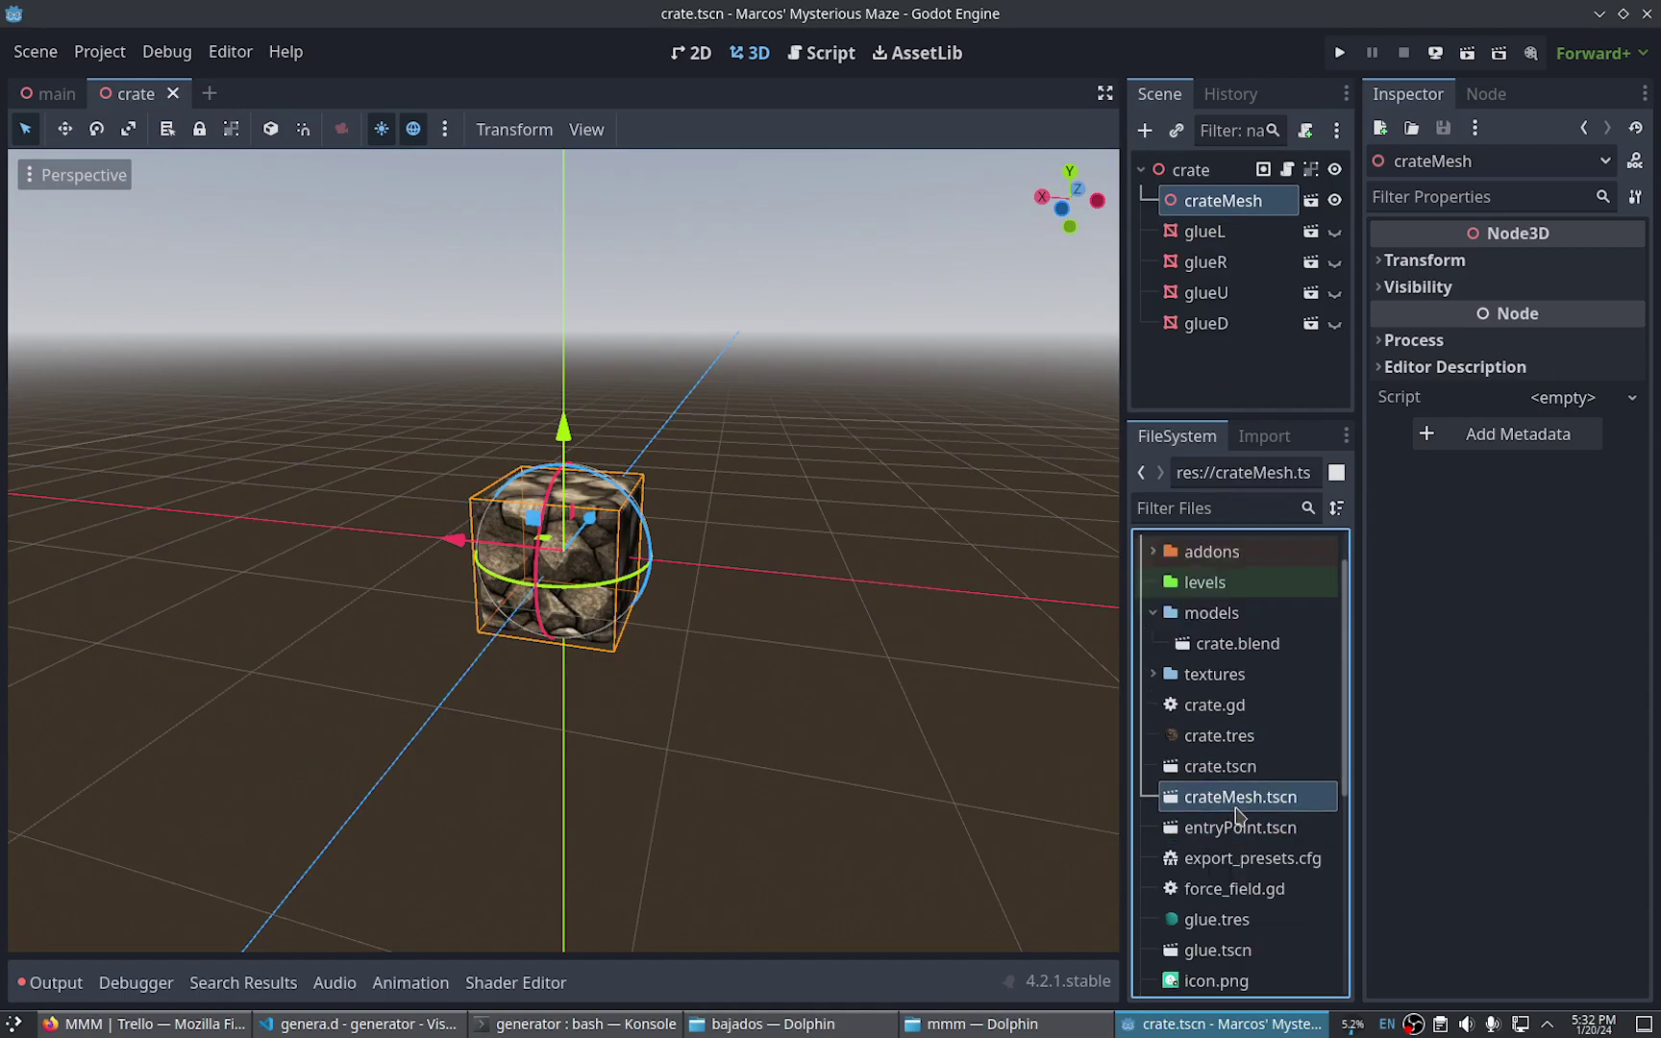
{"action": "double_click", "coordinate": [1221, 797]}
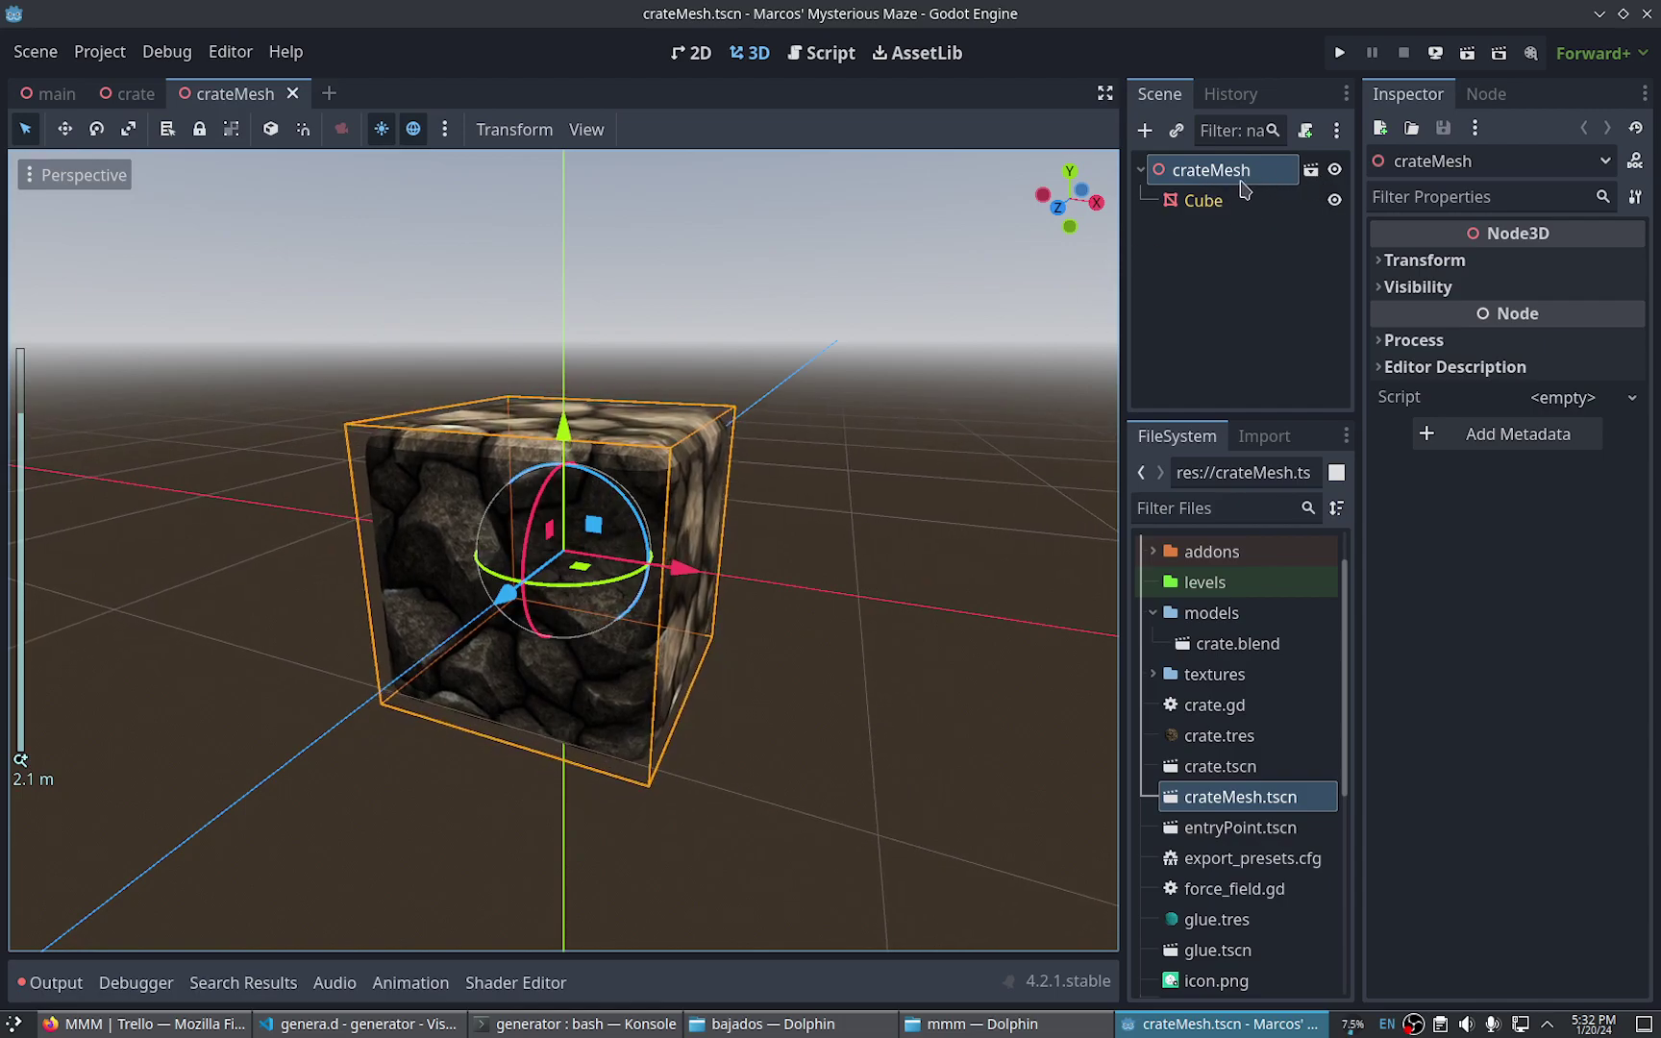
{"action": "left_click", "coordinate": [1312, 173]}
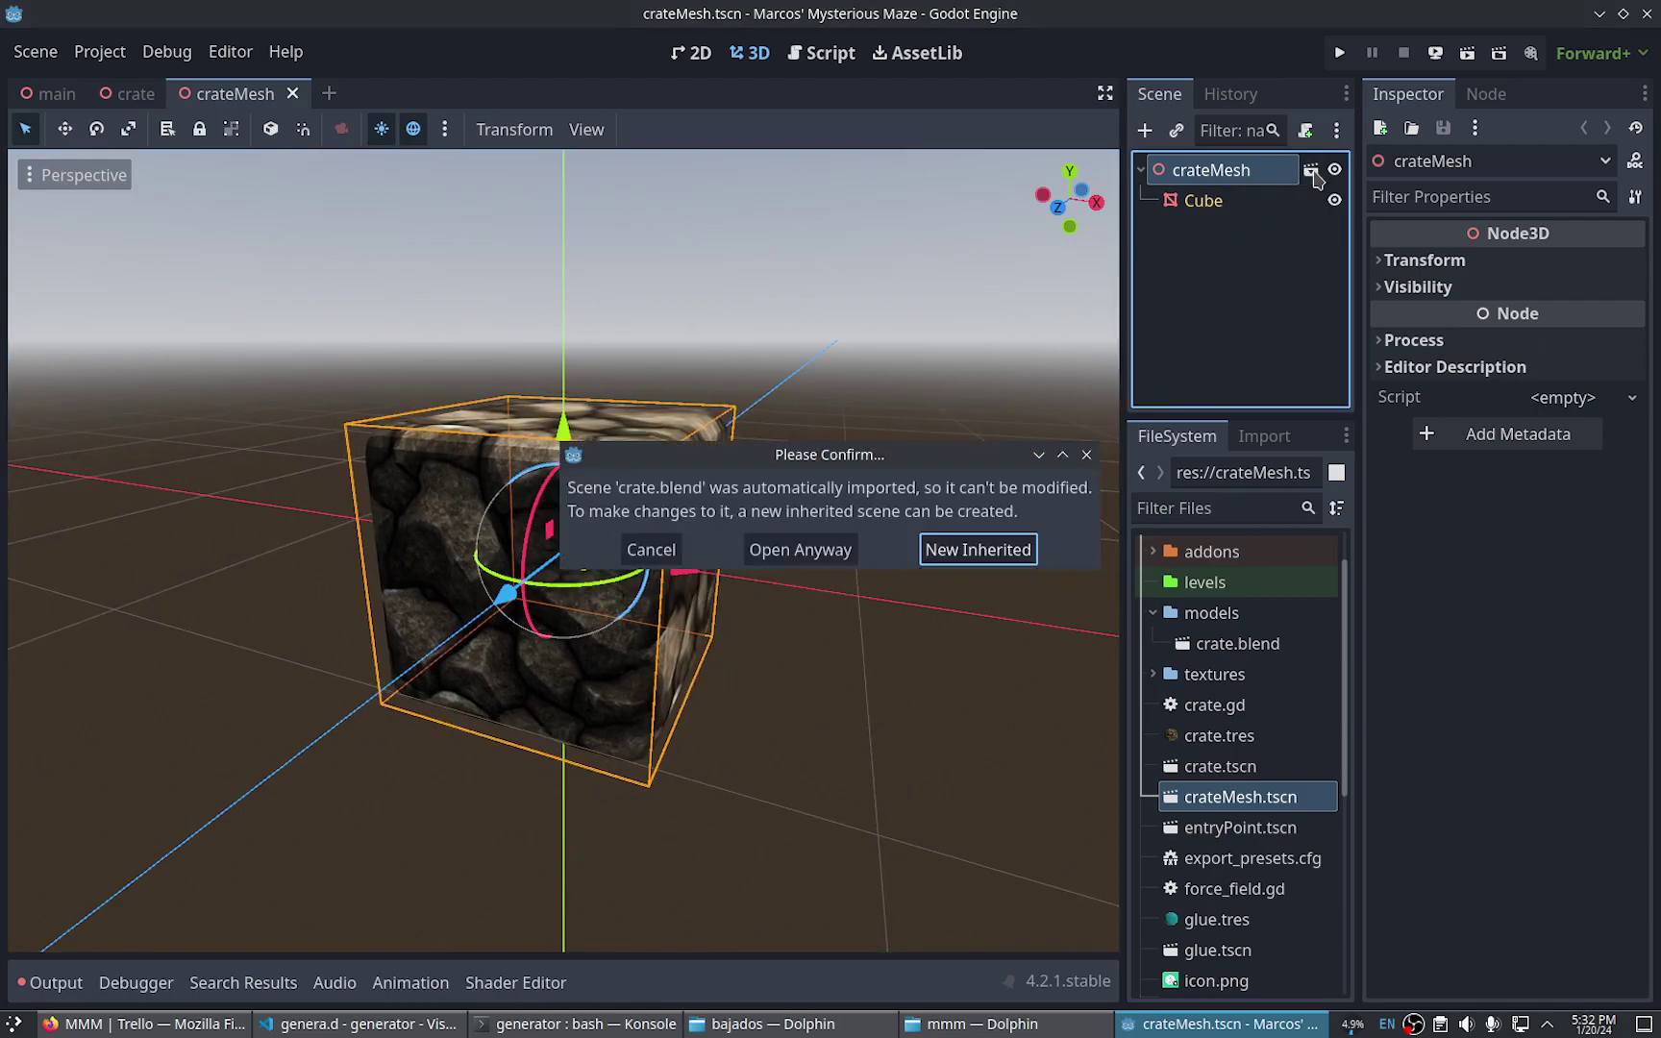
{"action": "left_click", "coordinate": [1086, 454]}
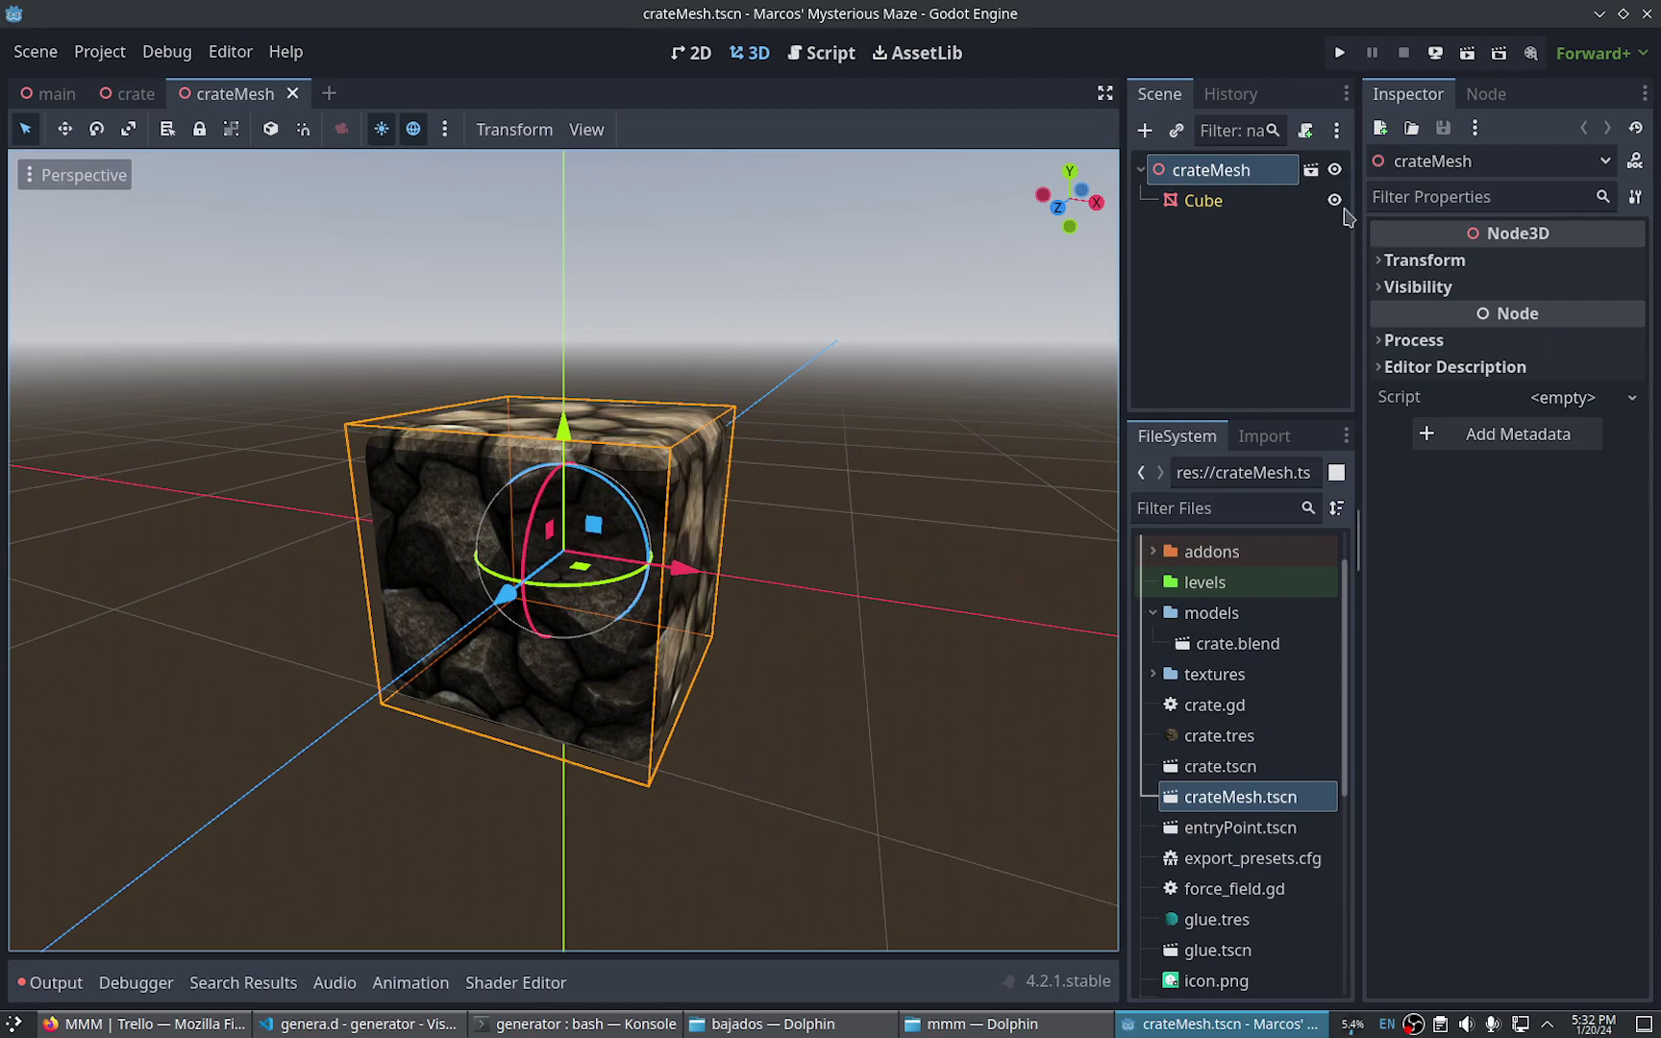
{"action": "left_click", "coordinate": [1230, 202]}
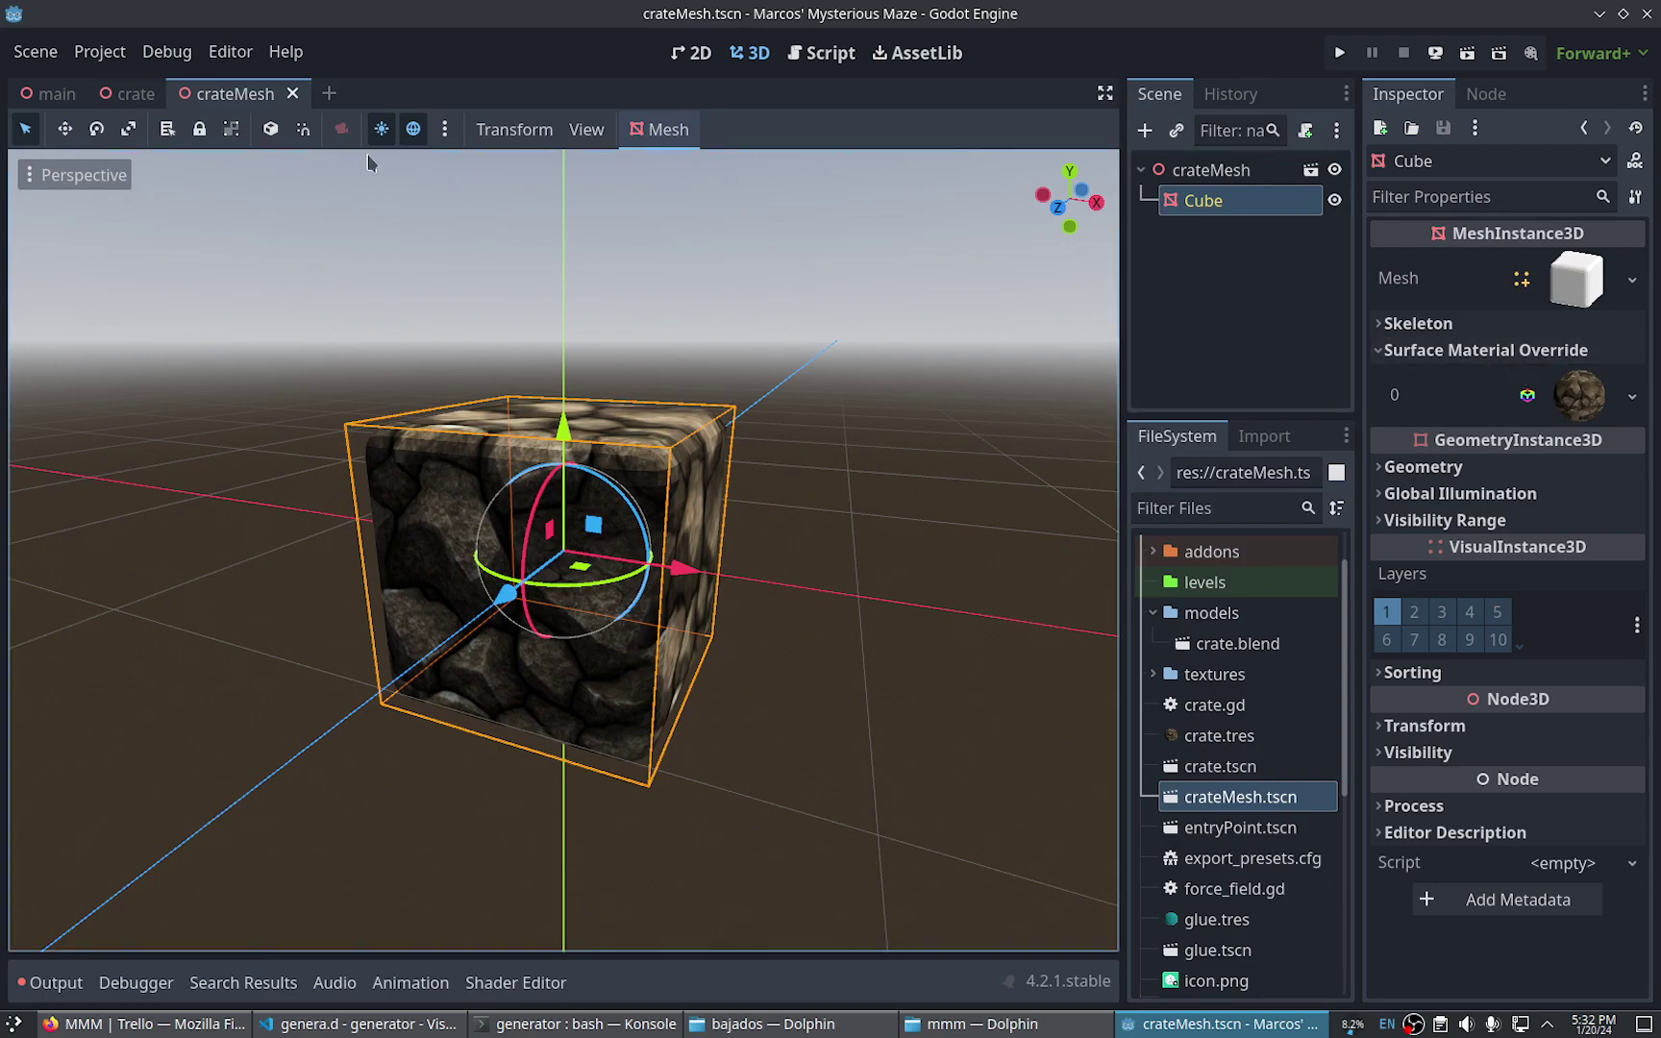
{"action": "left_click", "coordinate": [293, 93]}
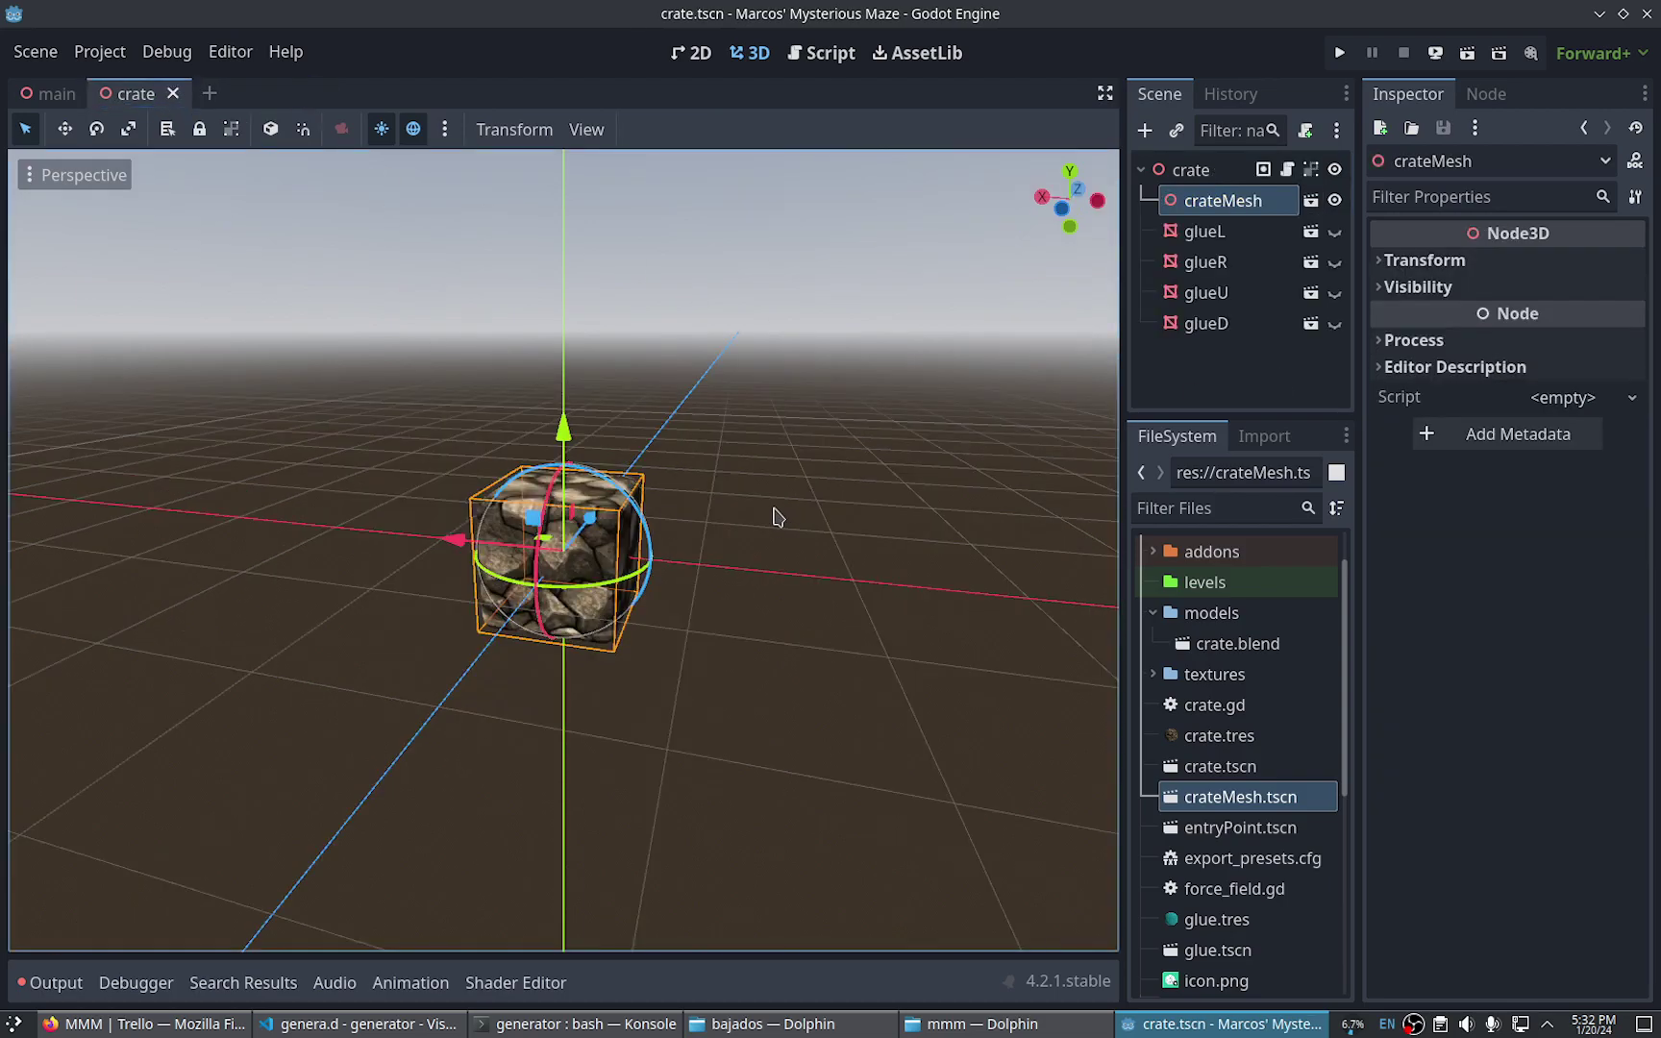
Orbit the crate scene to a front-on view and open the Editor menu
{"action": "scroll", "coordinate": [837, 511], "scroll_direction": "up", "scroll_amount": 3}
{"action": "middle_click_drag", "start_coordinate": [847, 499], "coordinate": [956, 444]}
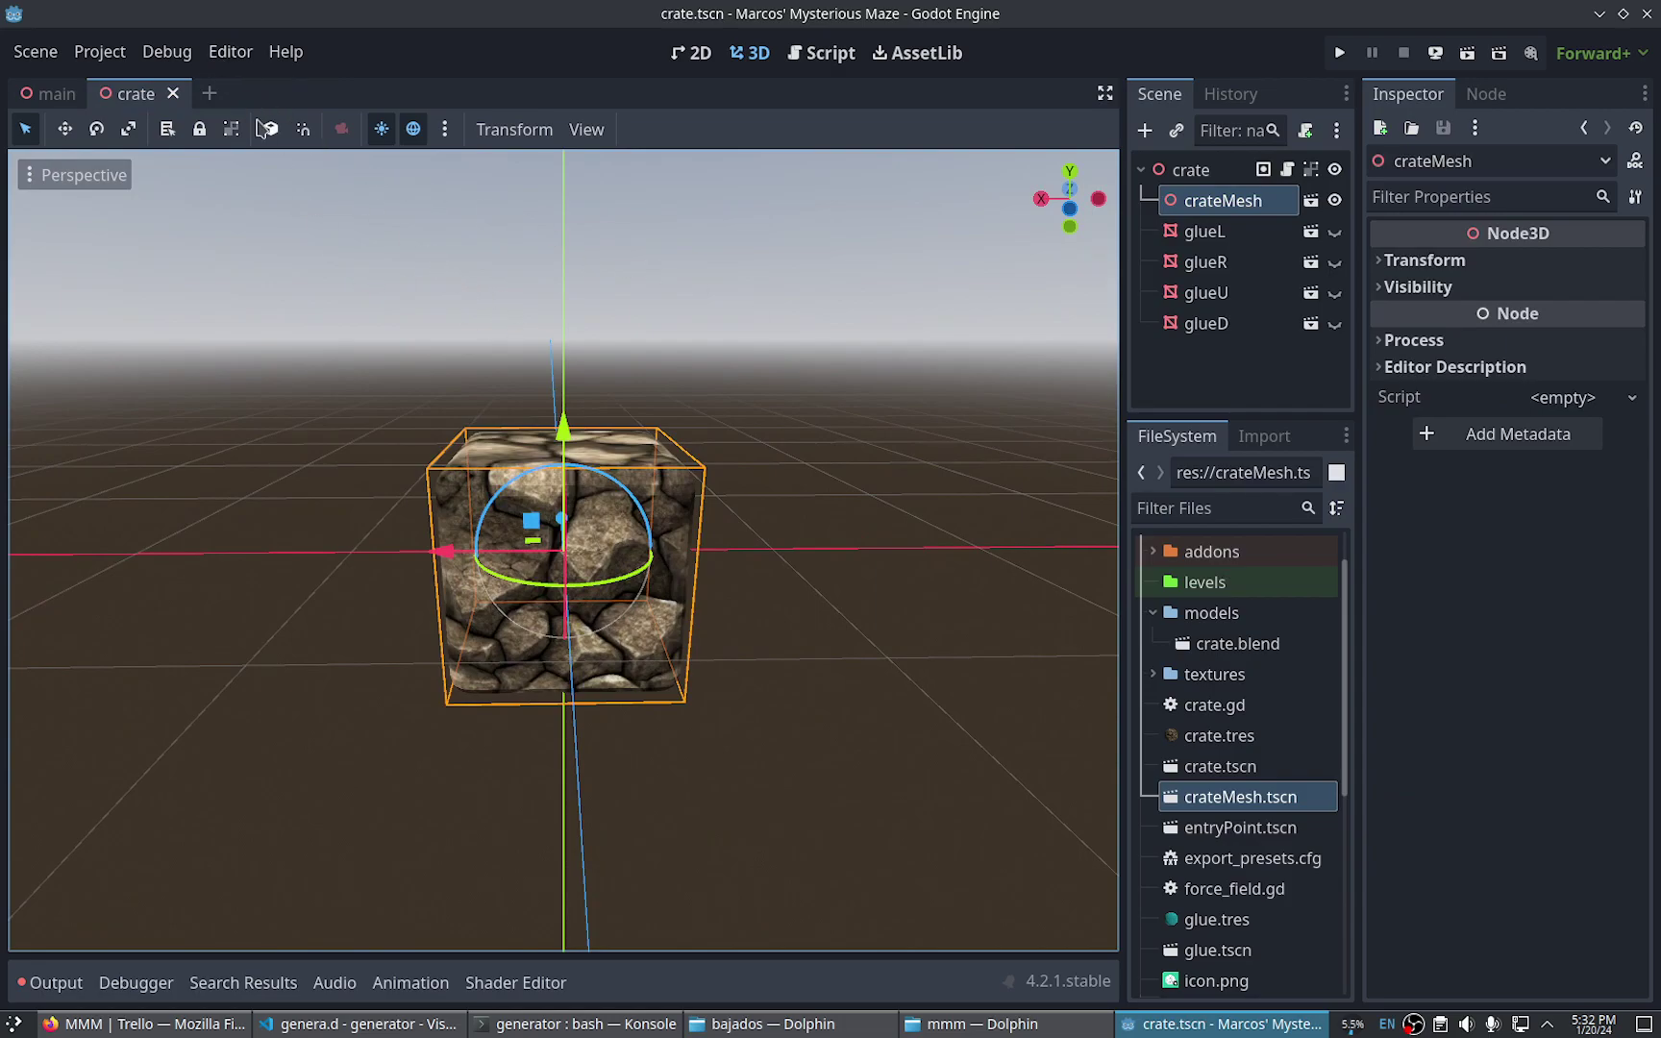
{"action": "left_click", "coordinate": [231, 51]}
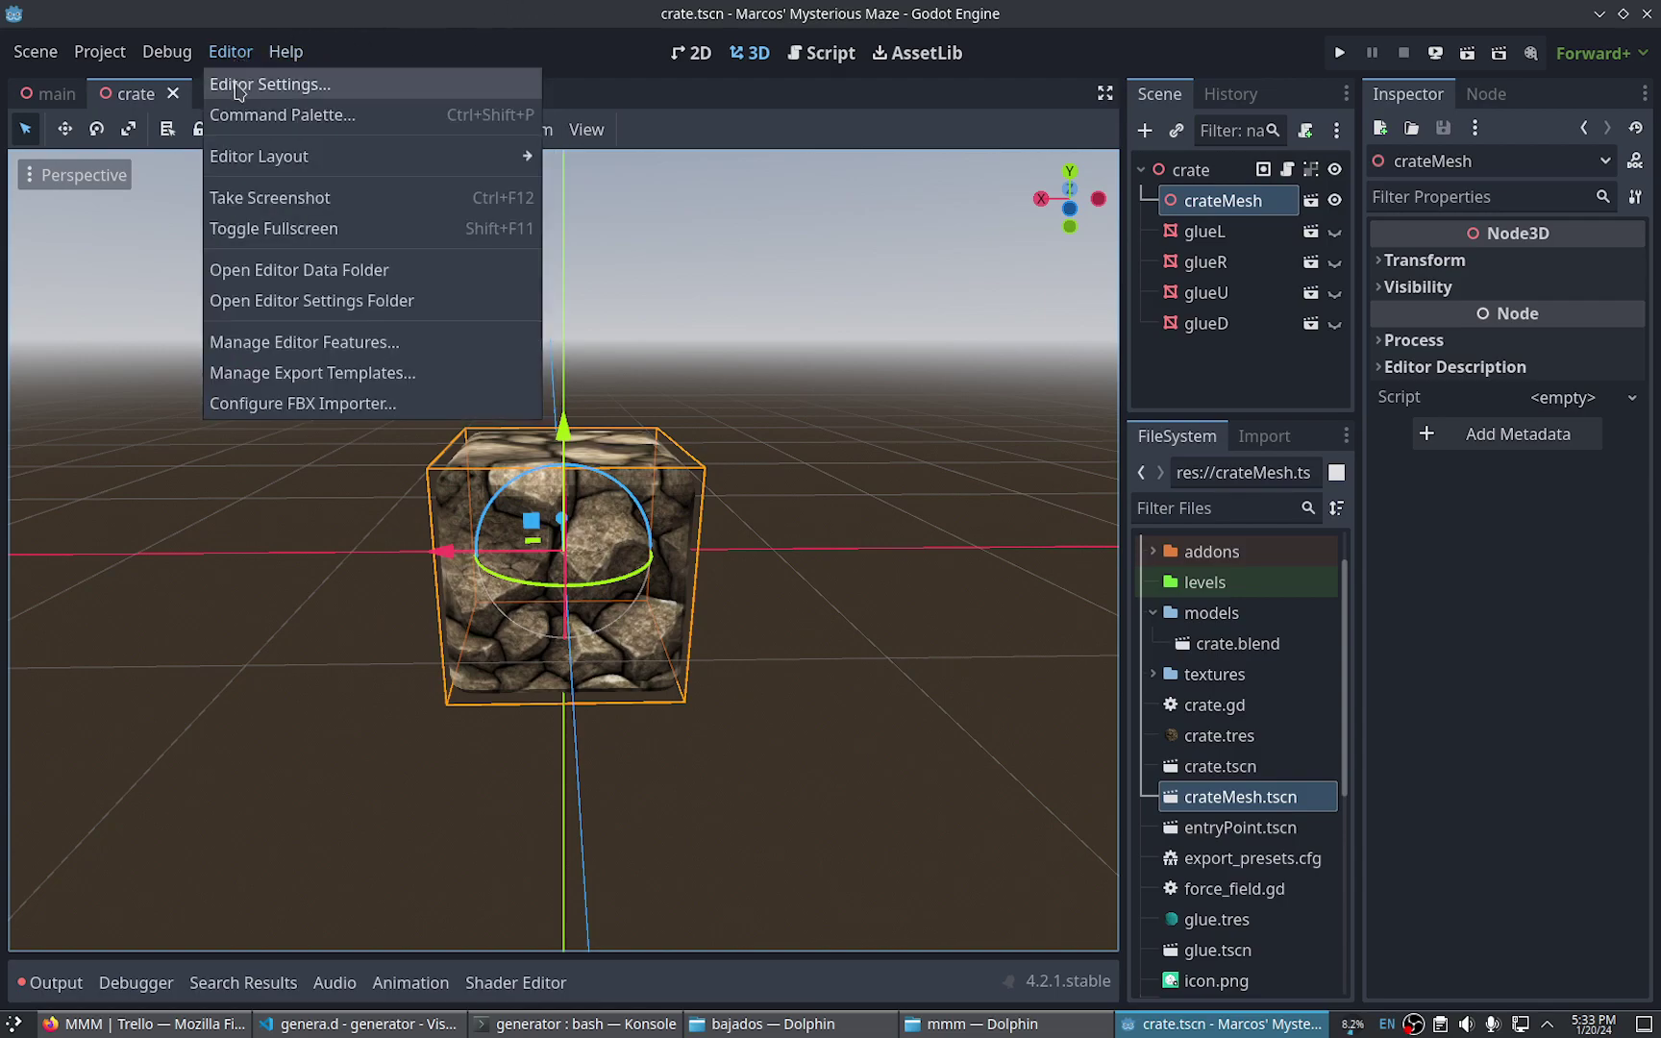
Browse the Inspector category of Editor Settings, then close the dialog
{"action": "mouse_move", "coordinate": [274, 55]}
{"action": "left_click", "coordinate": [248, 88]}
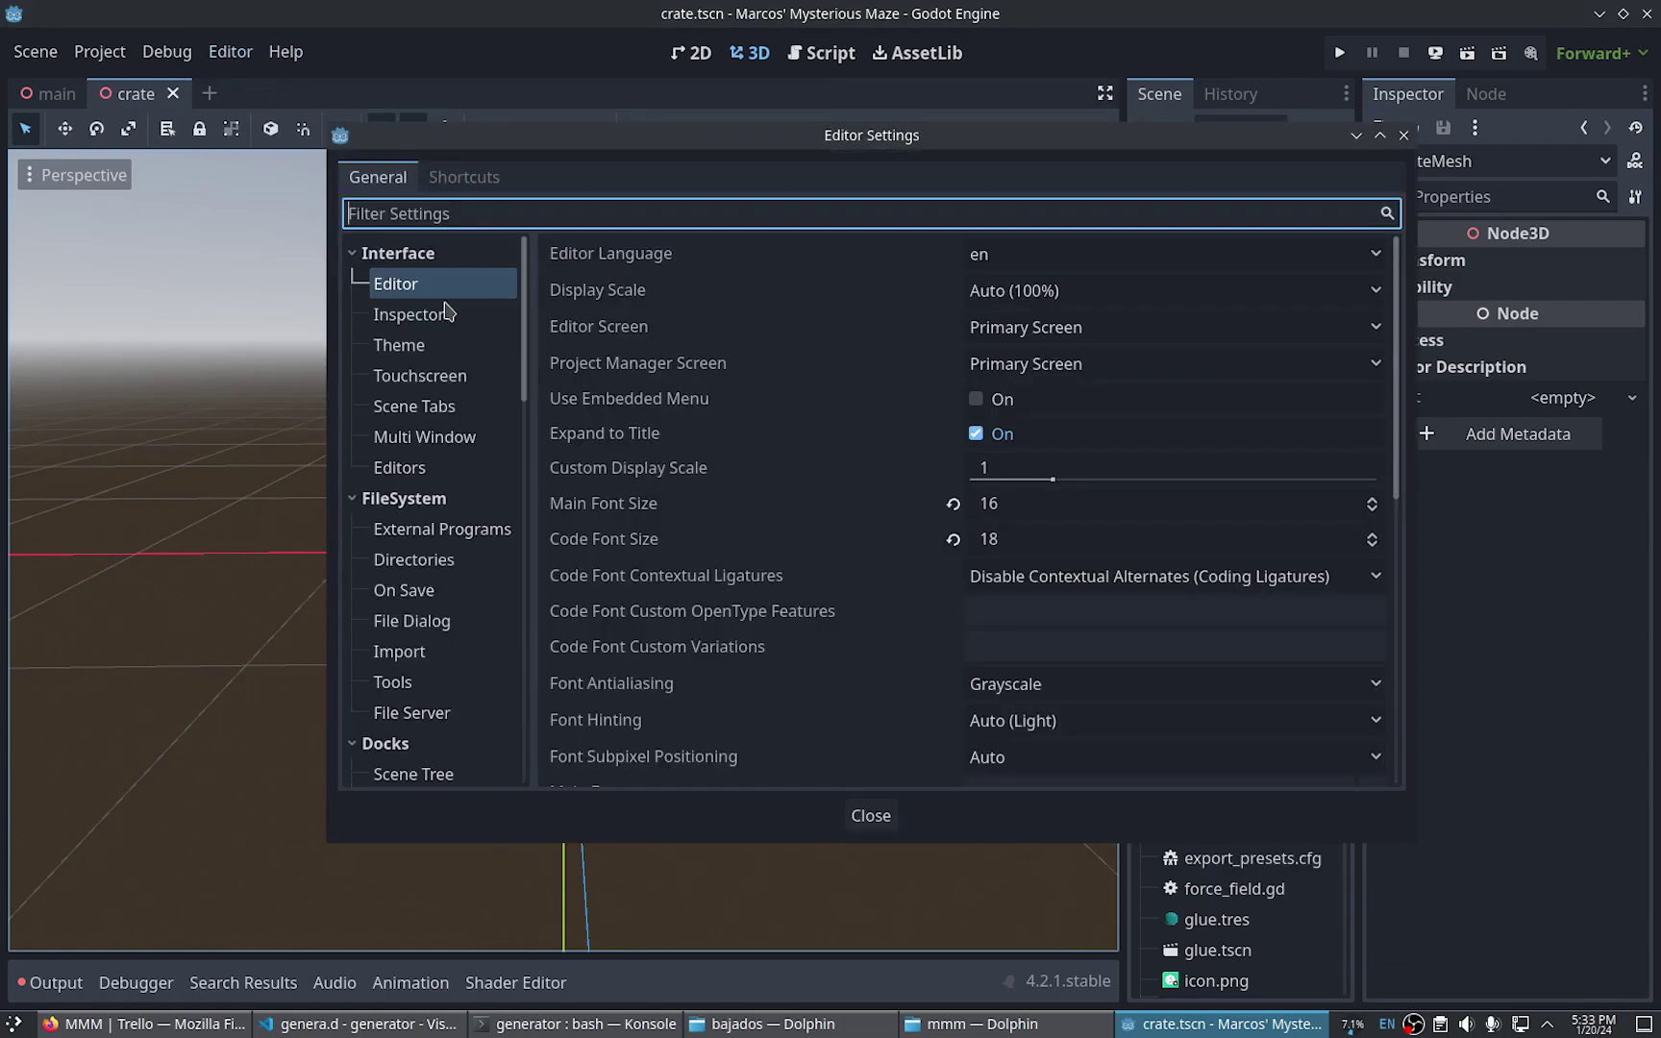
{"action": "left_click", "coordinate": [445, 311]}
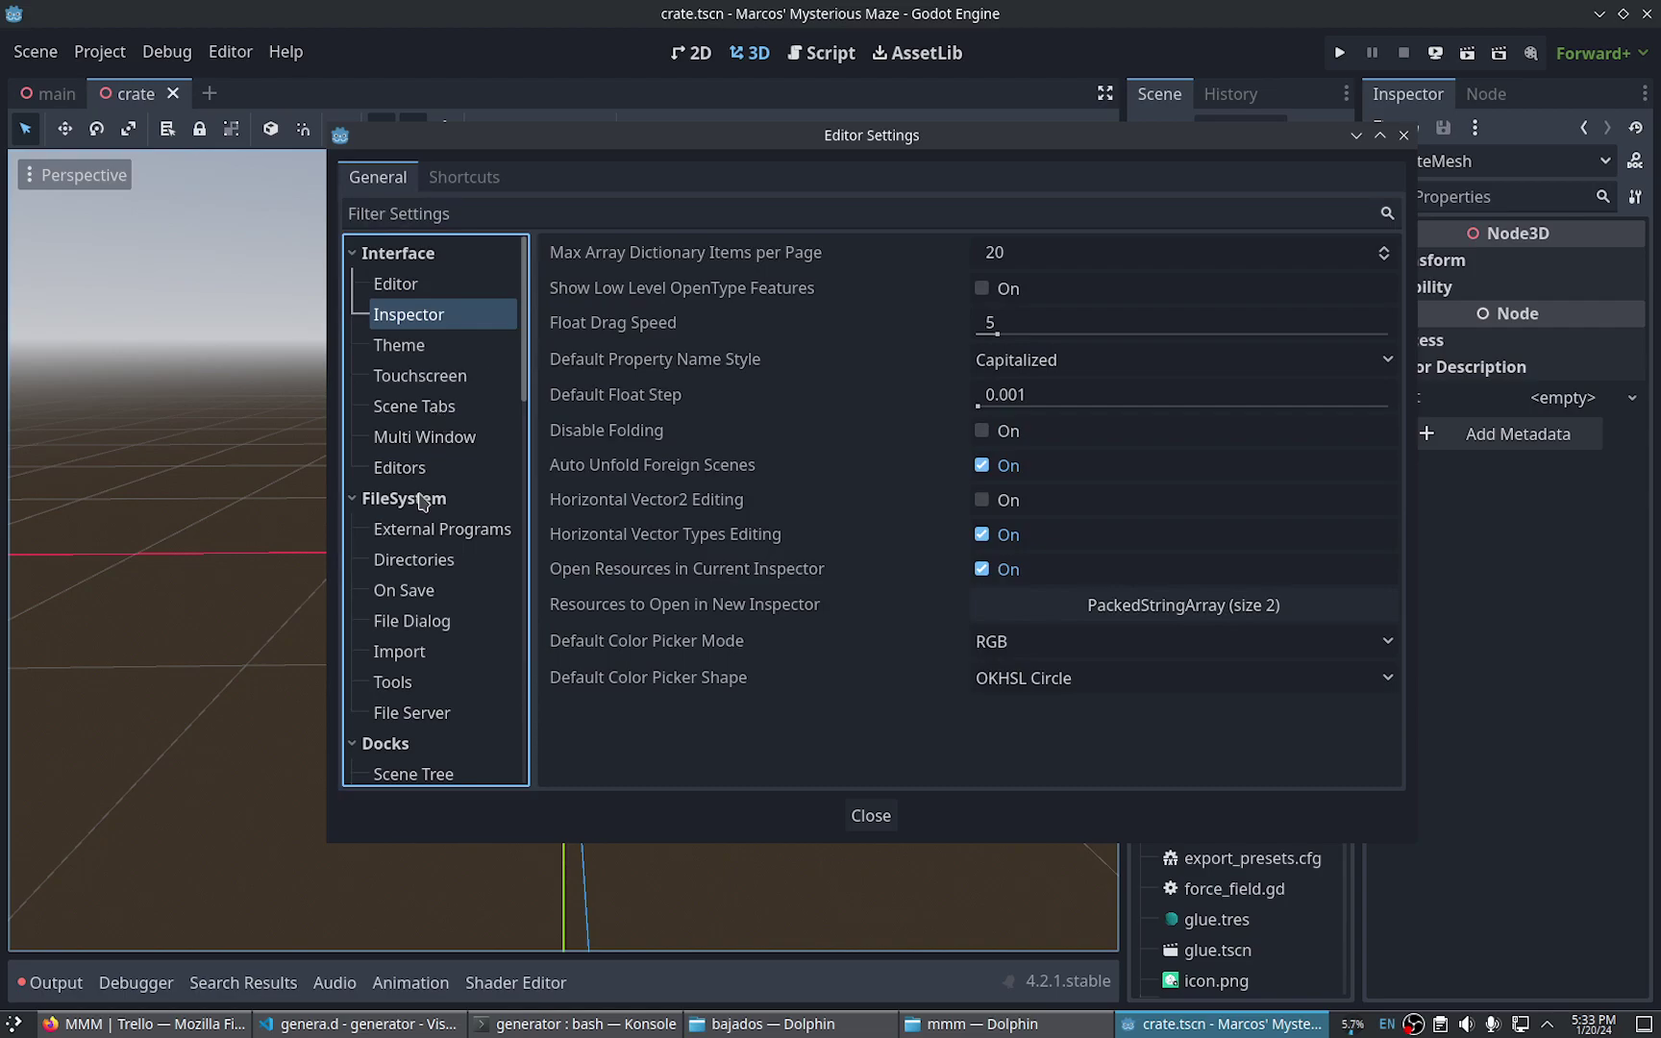
{"action": "scroll", "coordinate": [394, 434], "scroll_direction": "down", "scroll_amount": 2}
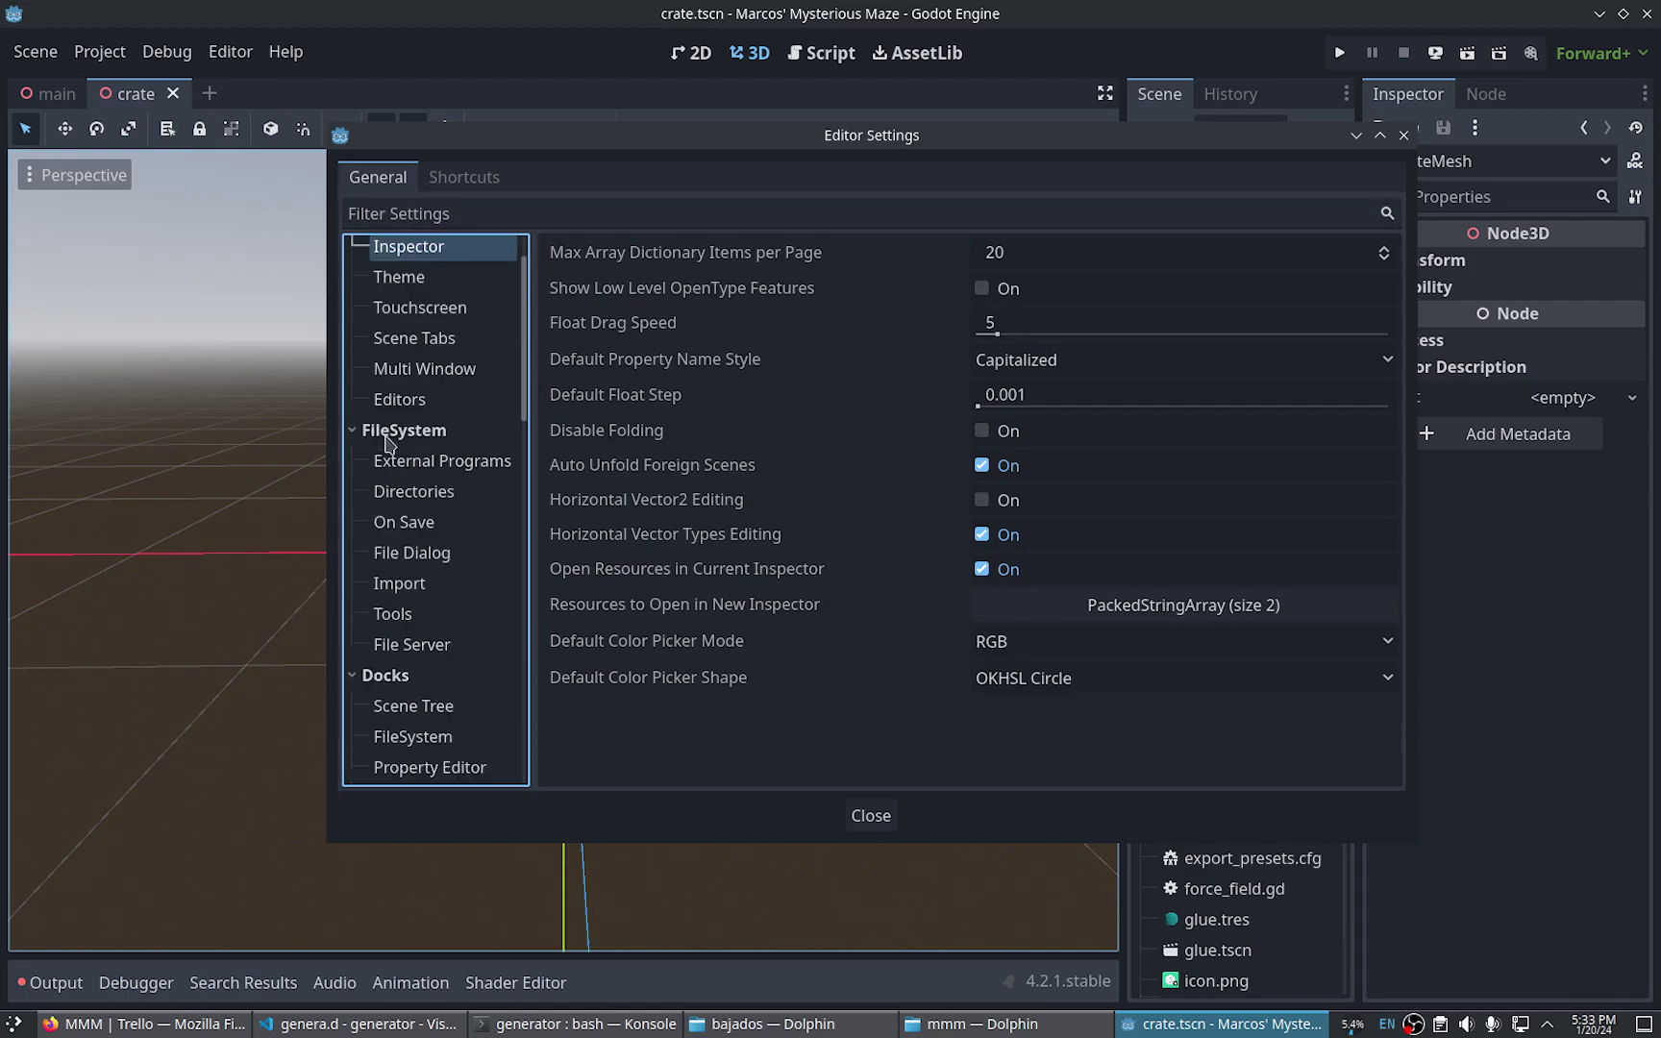
{"action": "key", "text": "Escape"}
Reset the Blender RPC Port import setting to 6011, then Save & Restart
{"action": "left_click", "coordinate": [231, 51]}
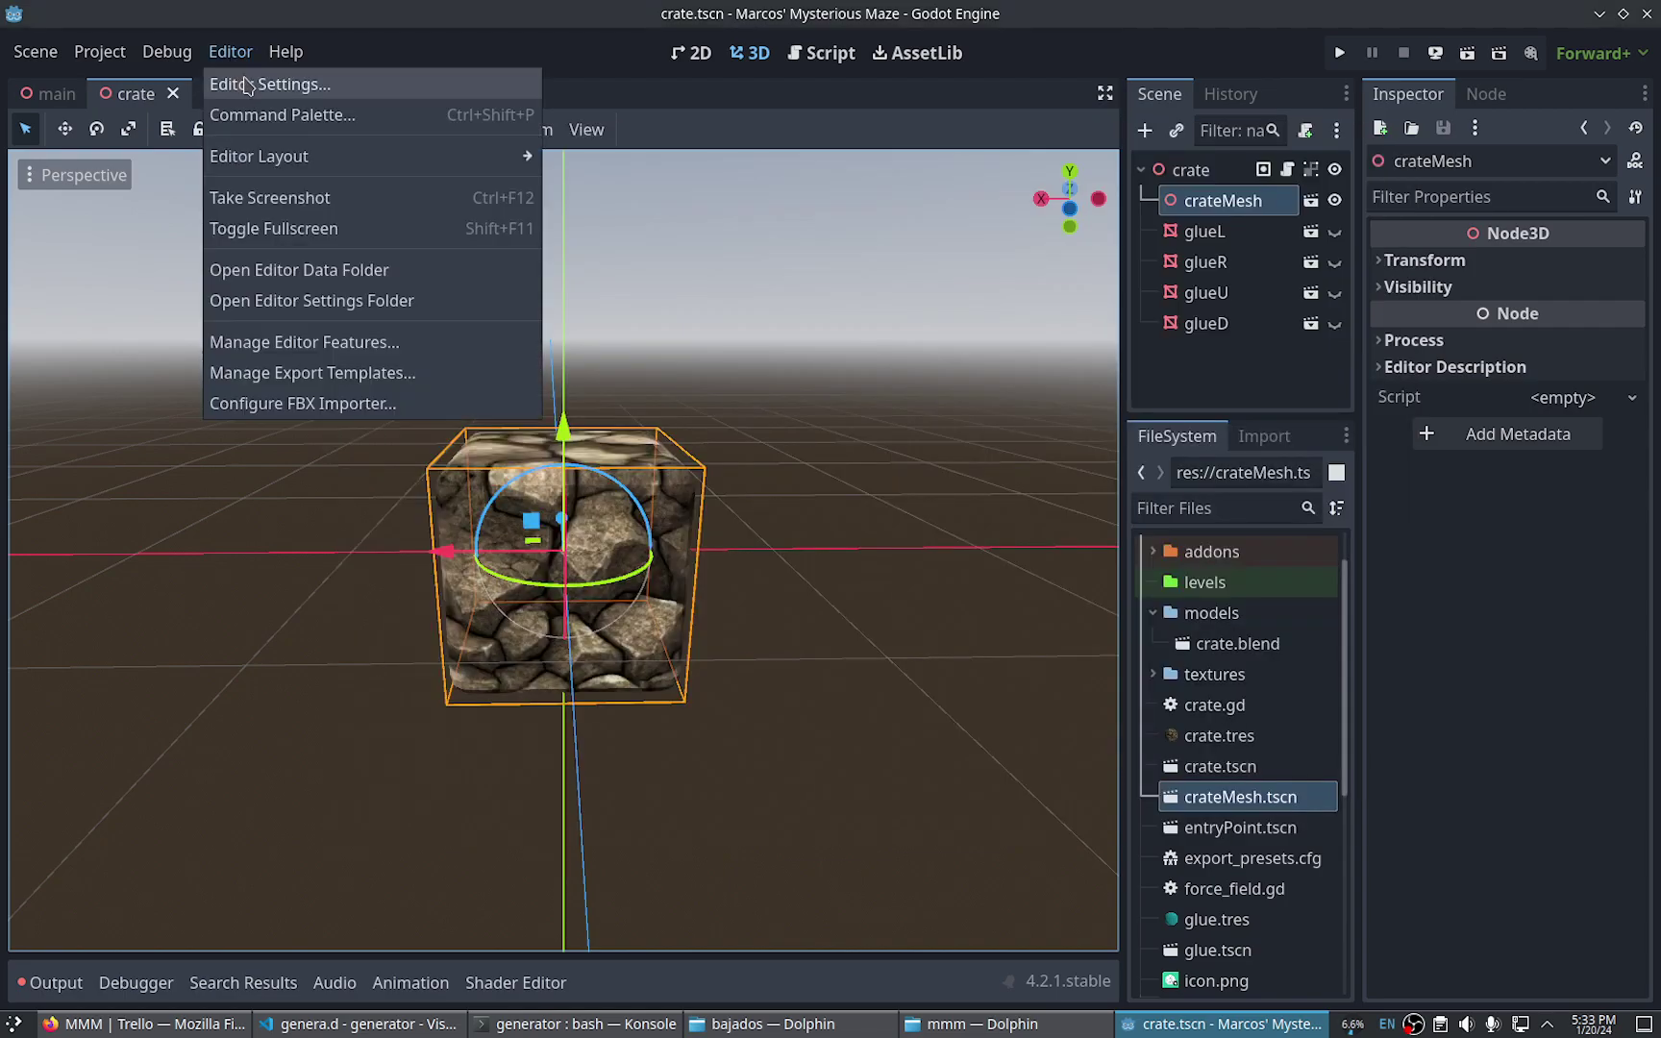
{"action": "left_click", "coordinate": [292, 86]}
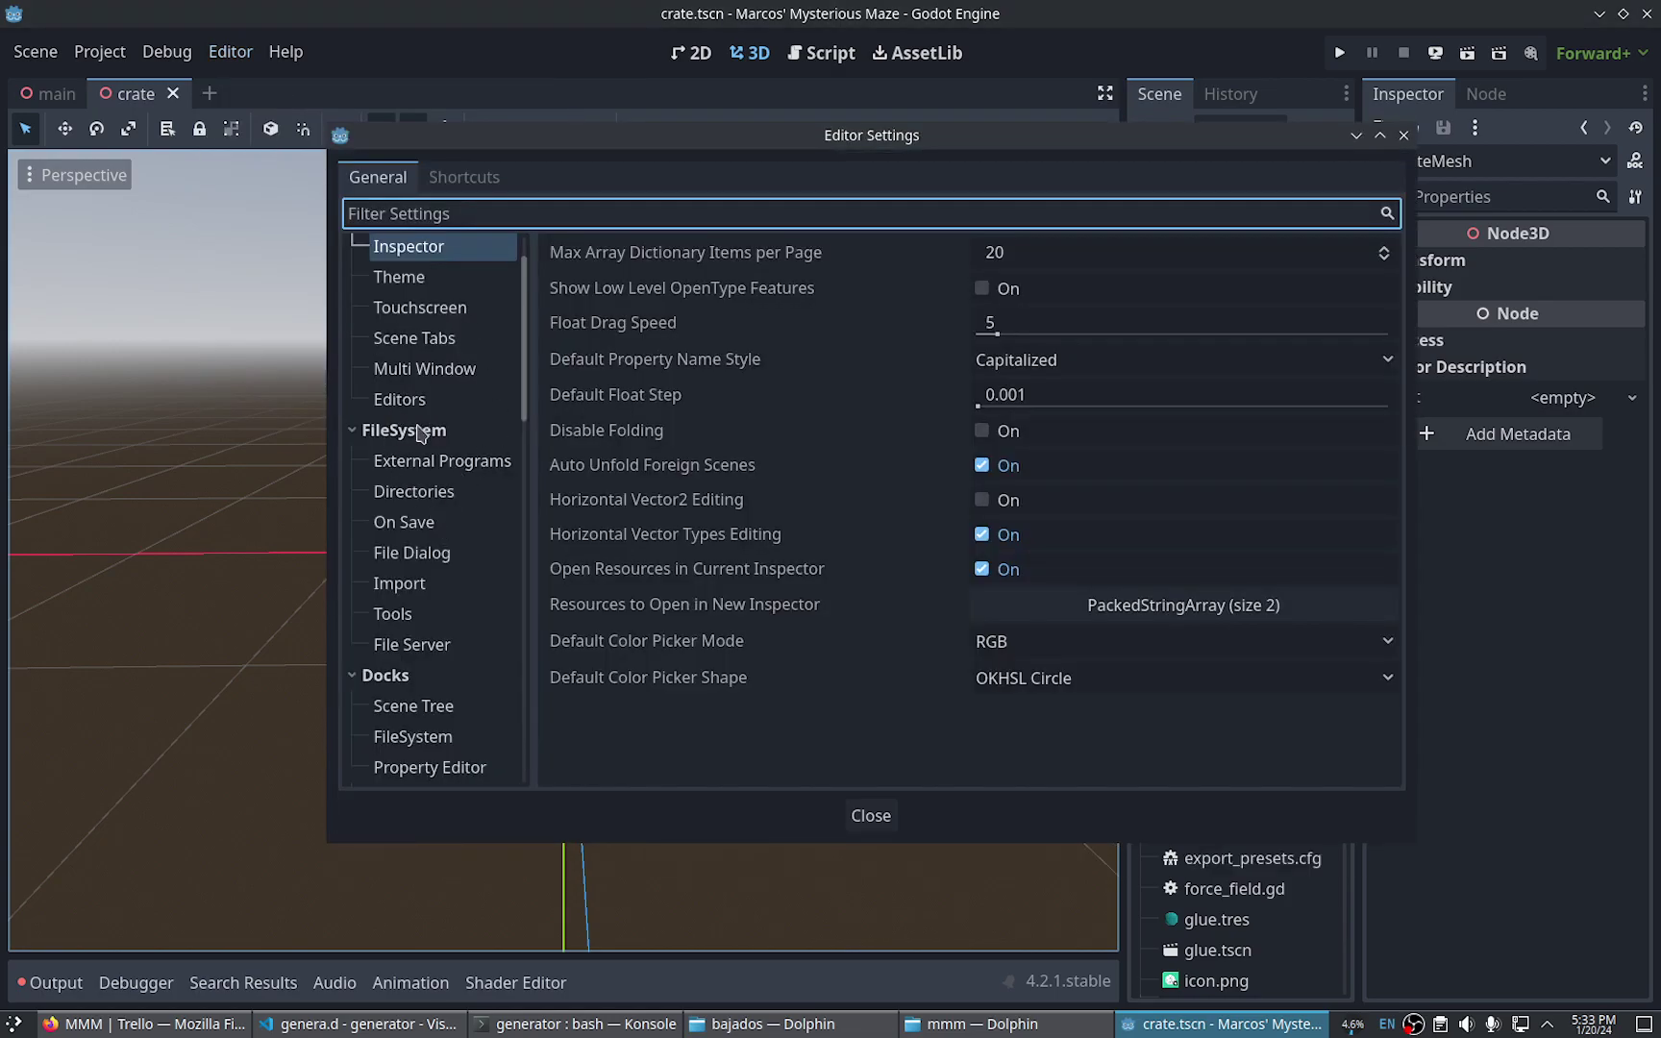
{"action": "left_click", "coordinate": [401, 588]}
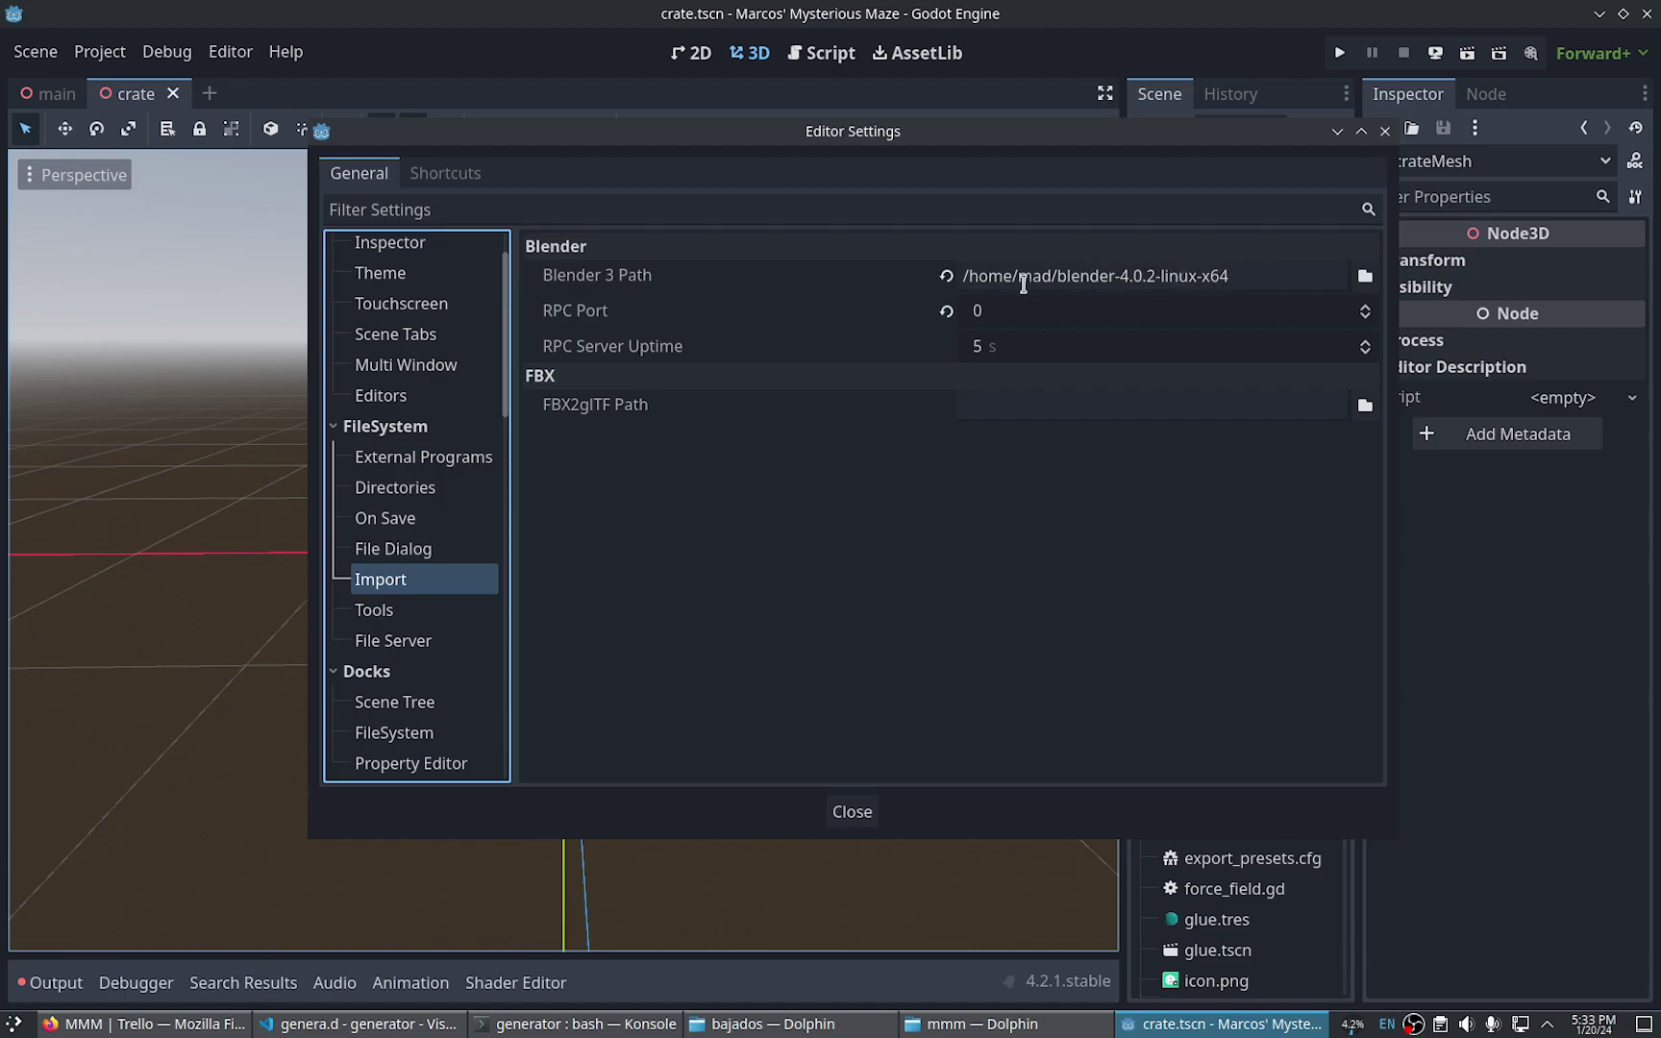
{"action": "mouse_move", "coordinate": [595, 321]}
{"action": "mouse_move", "coordinate": [947, 317]}
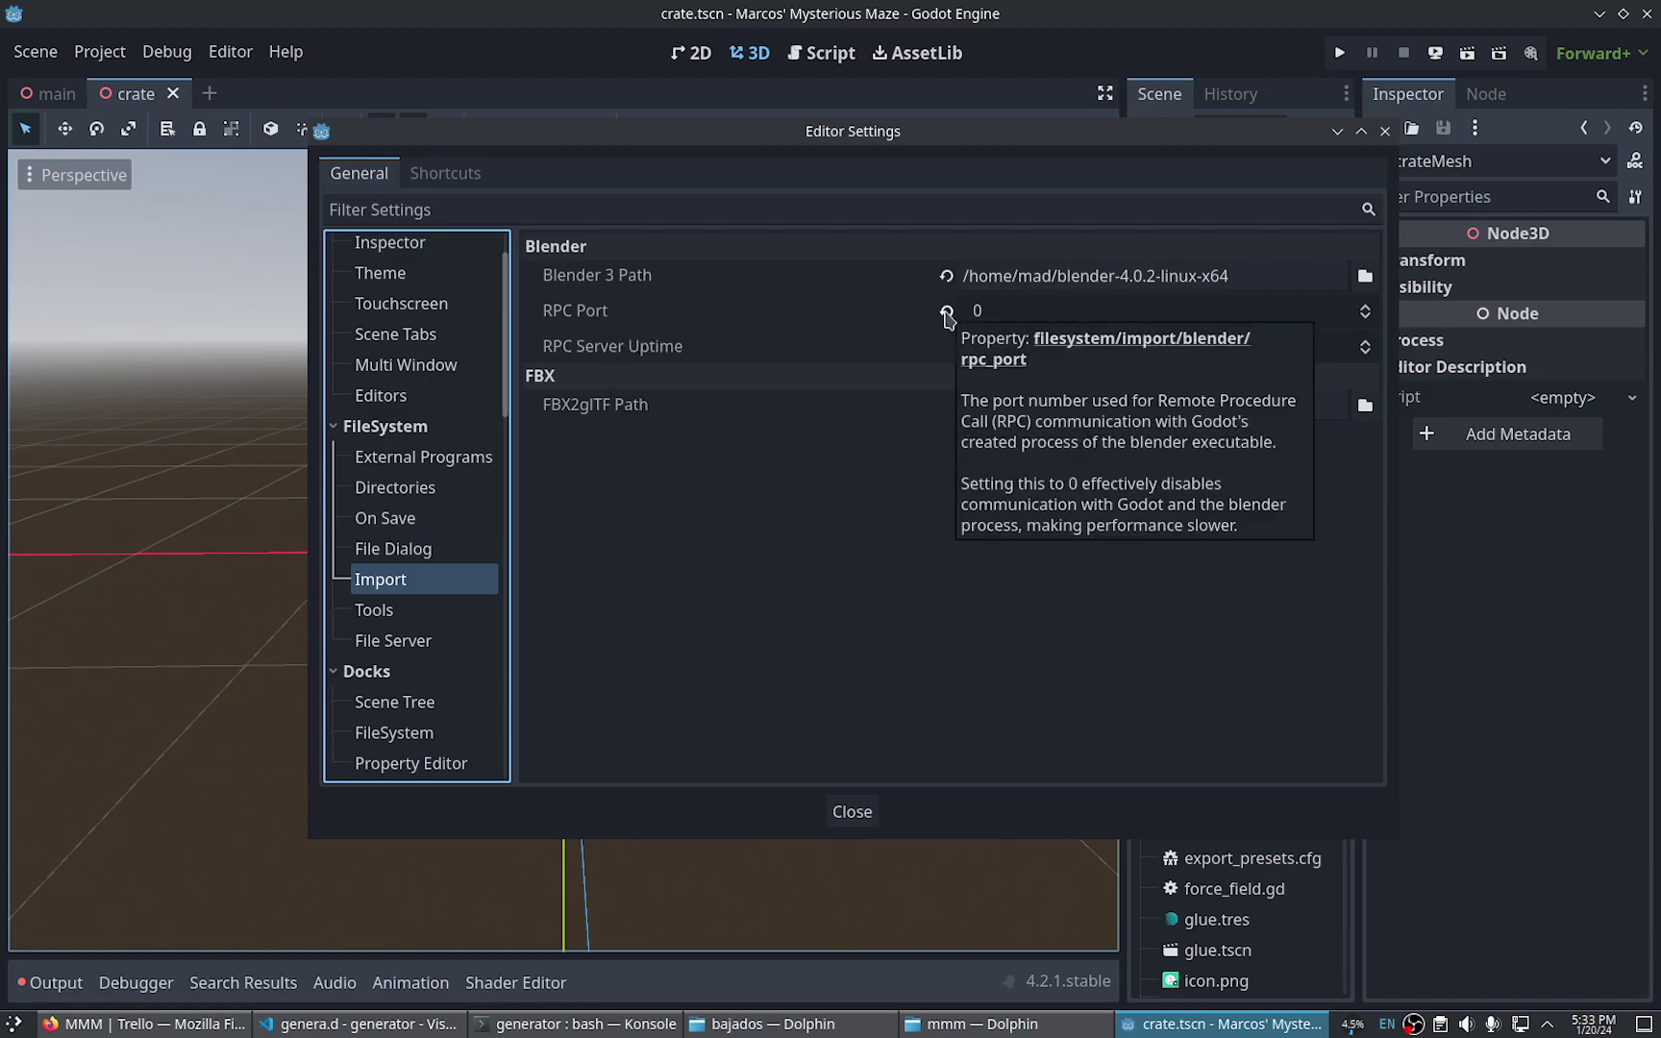
{"action": "left_click", "coordinate": [947, 313]}
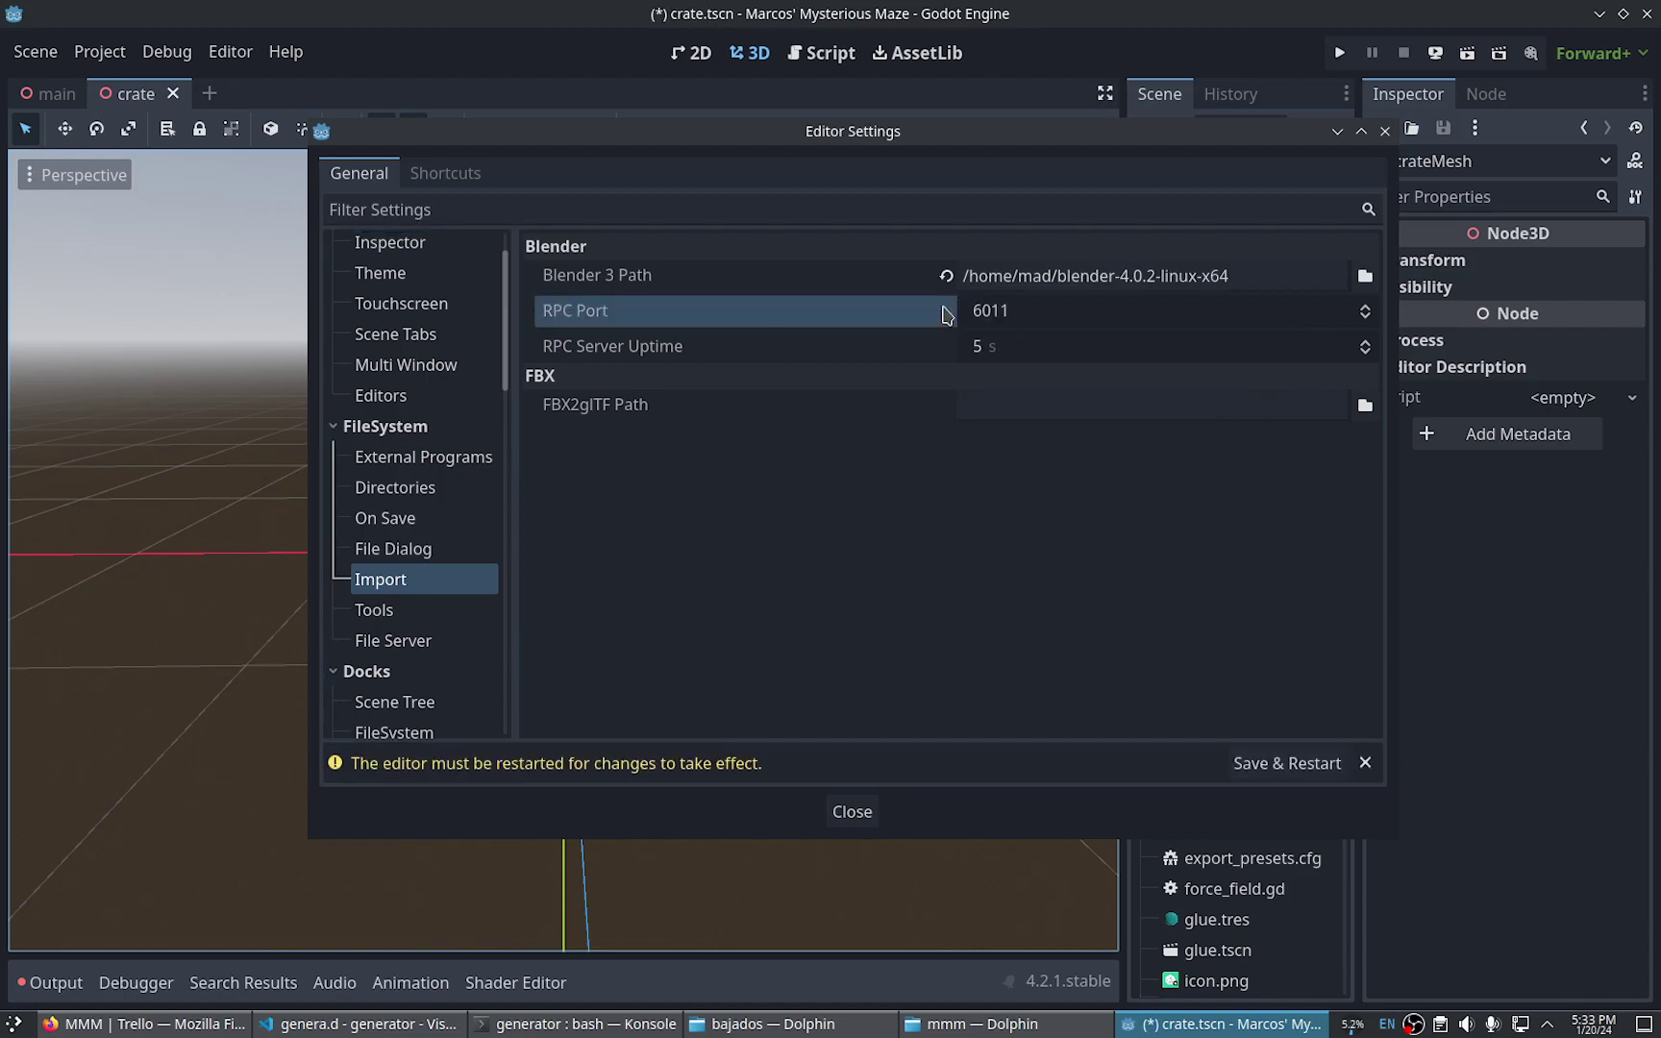
{"action": "left_click", "coordinate": [1280, 772]}
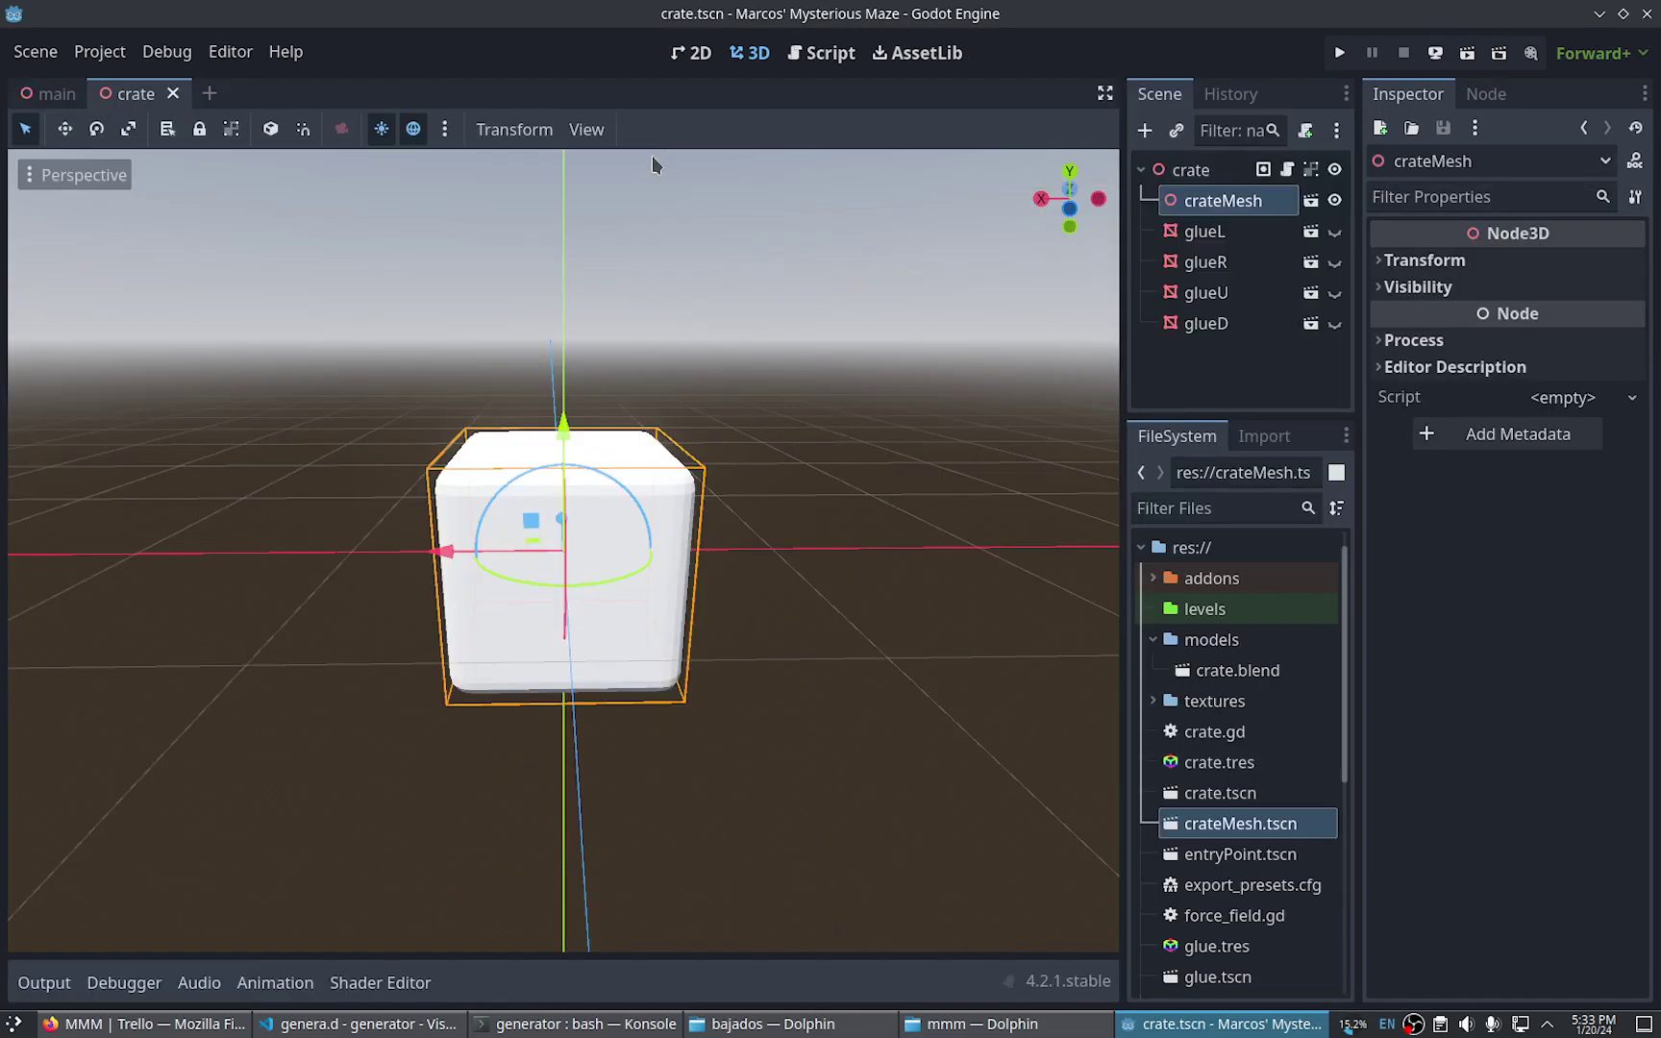
Inspect the crate model in crate.blend's Advanced Import Settings preview, then close it
{"action": "double_click", "coordinate": [1237, 670]}
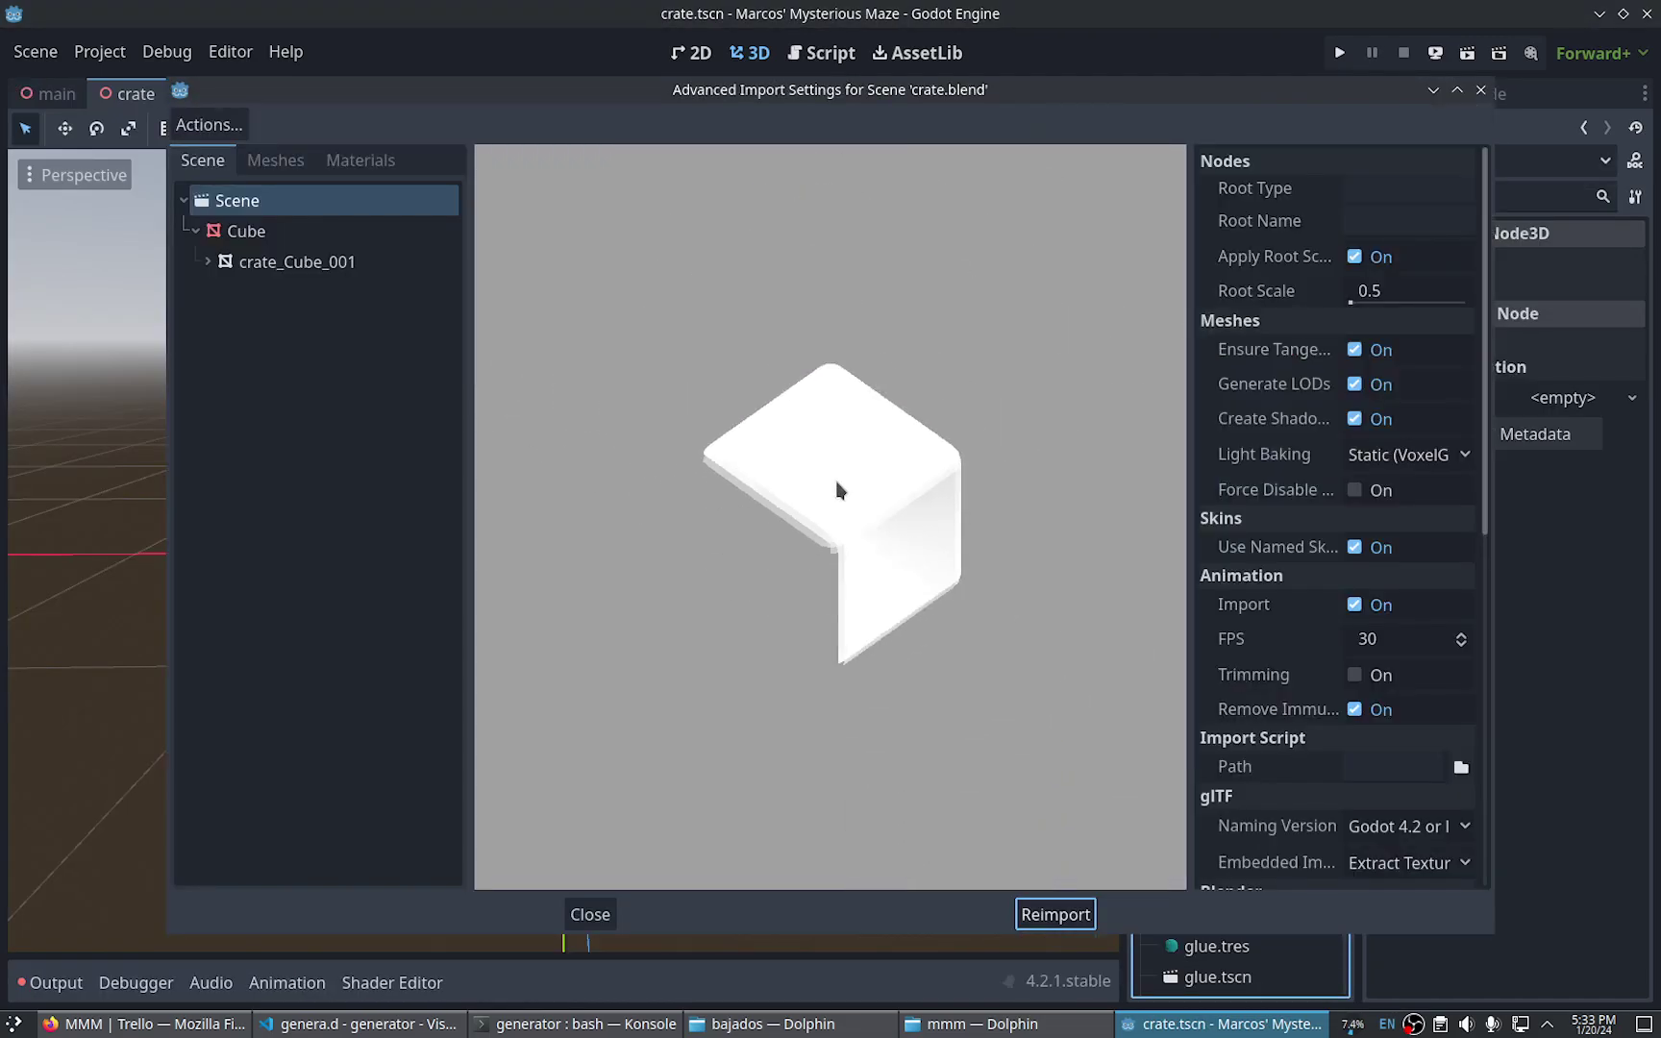
{"action": "mouse_move", "coordinate": [846, 485]}
{"action": "left_mouse_down"}
{"action": "mouse_move", "coordinate": [1037, 526]}
{"action": "mouse_move", "coordinate": [702, 477]}
{"action": "left_mouse_up"}
{"action": "scroll", "coordinate": [827, 447], "scroll_direction": "up", "scroll_amount": 3}
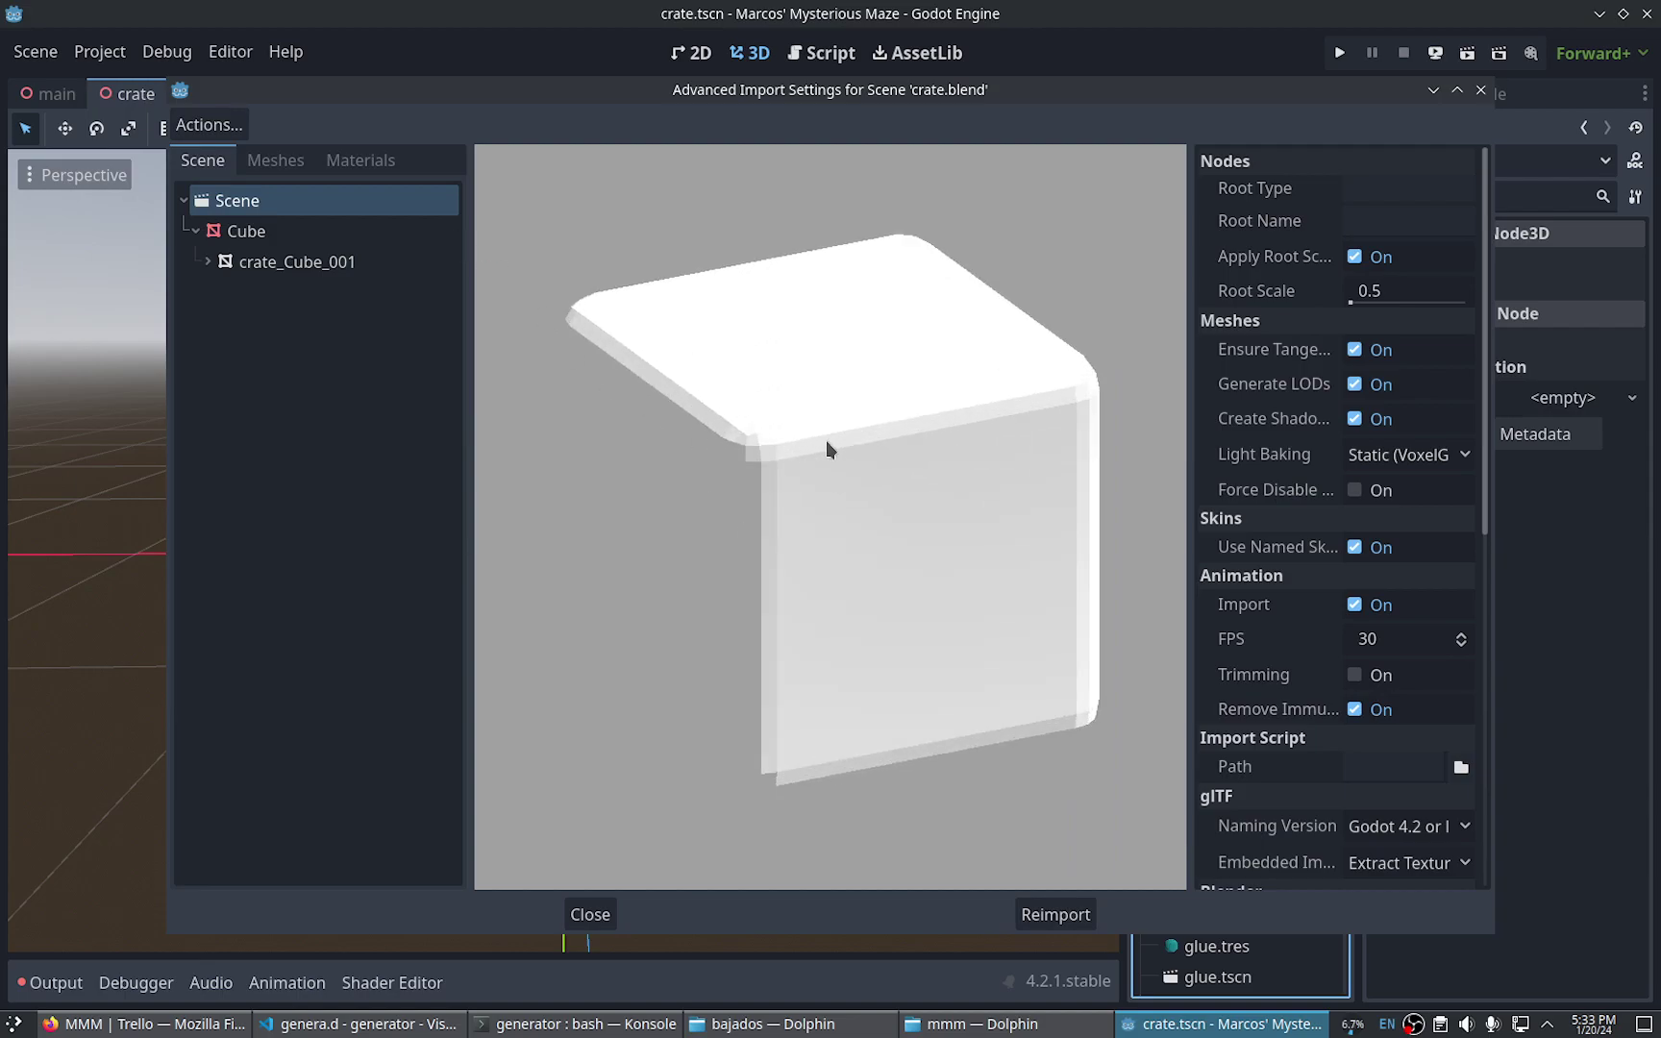
{"action": "left_click", "coordinate": [1482, 93]}
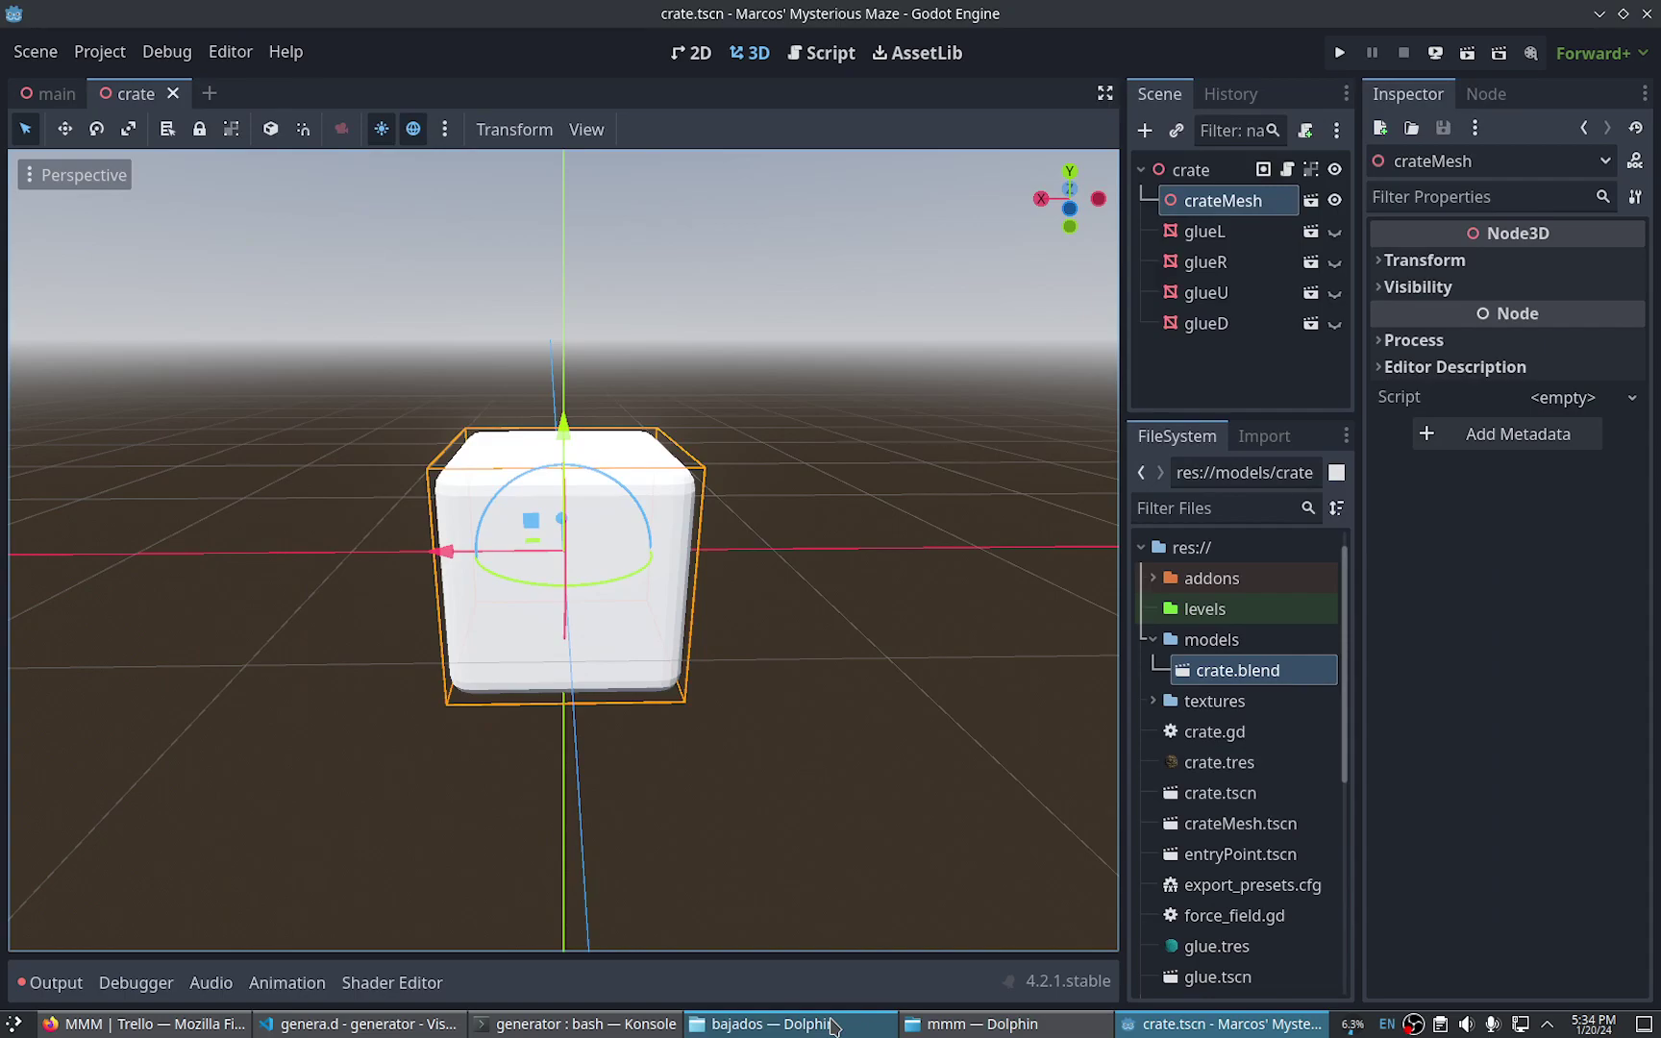
Open crate.blend in Blender from the project's models folder in the file manager
{"action": "left_click", "coordinate": [961, 1023]}
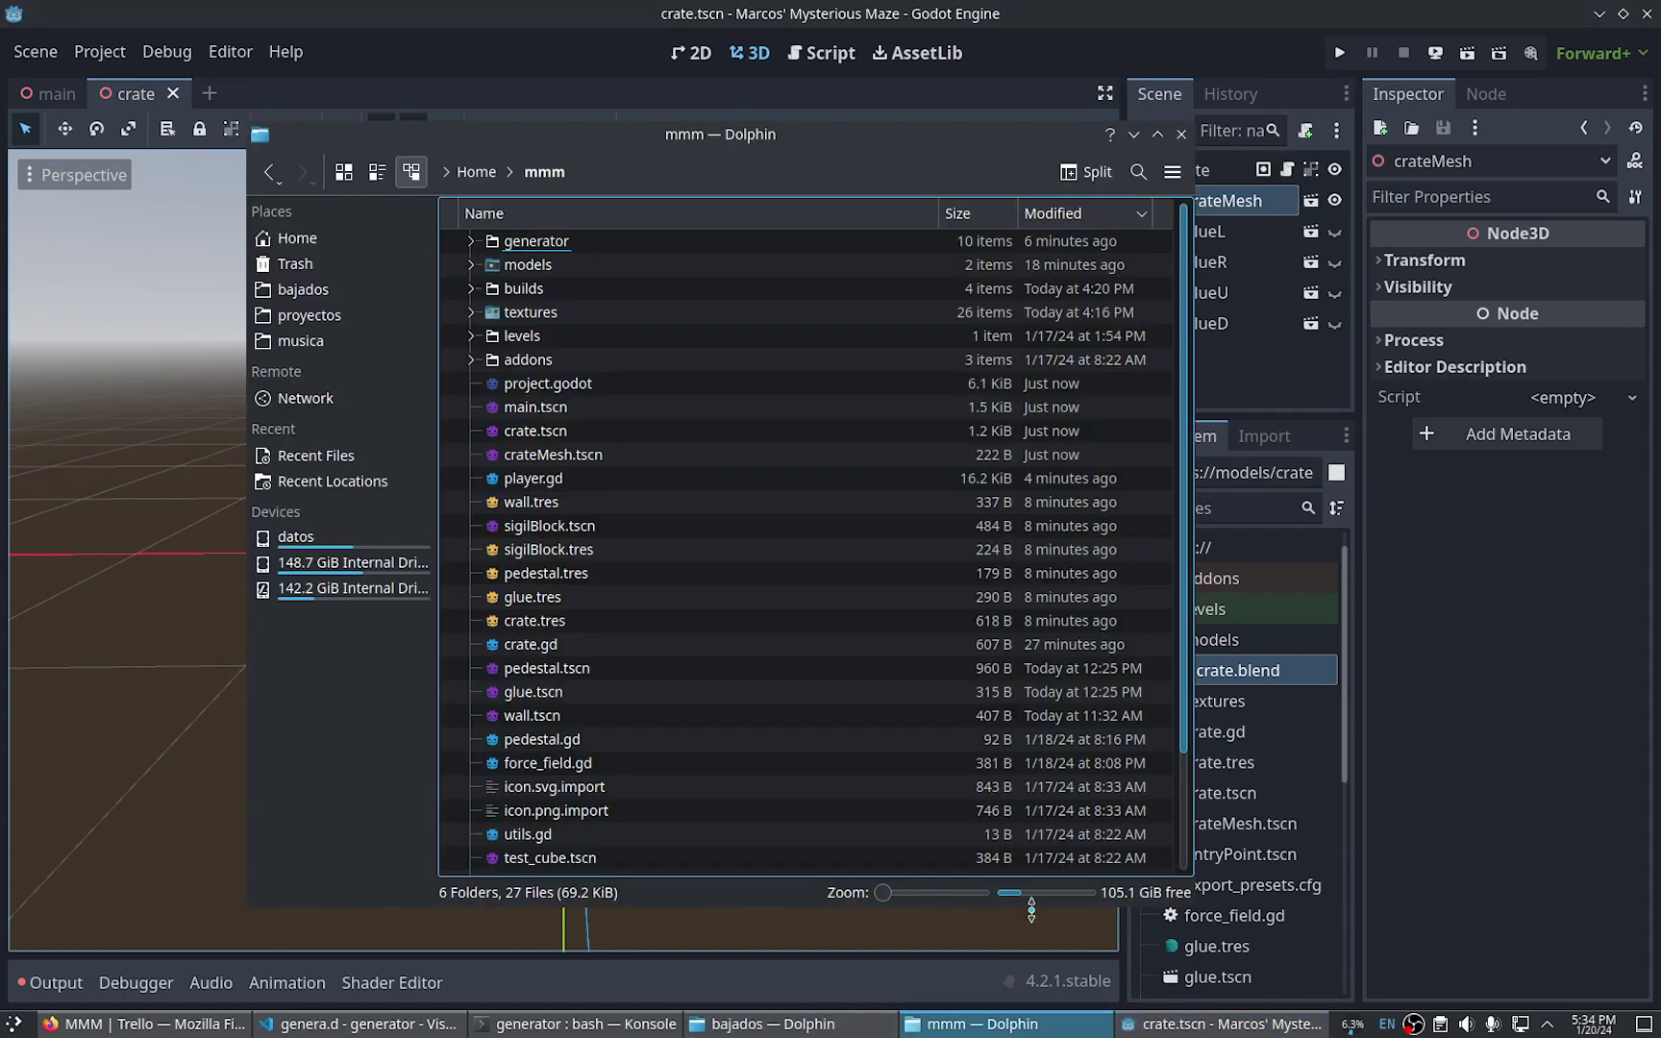
{"action": "double_click", "coordinate": [527, 264]}
{"action": "left_click", "coordinate": [545, 276]}
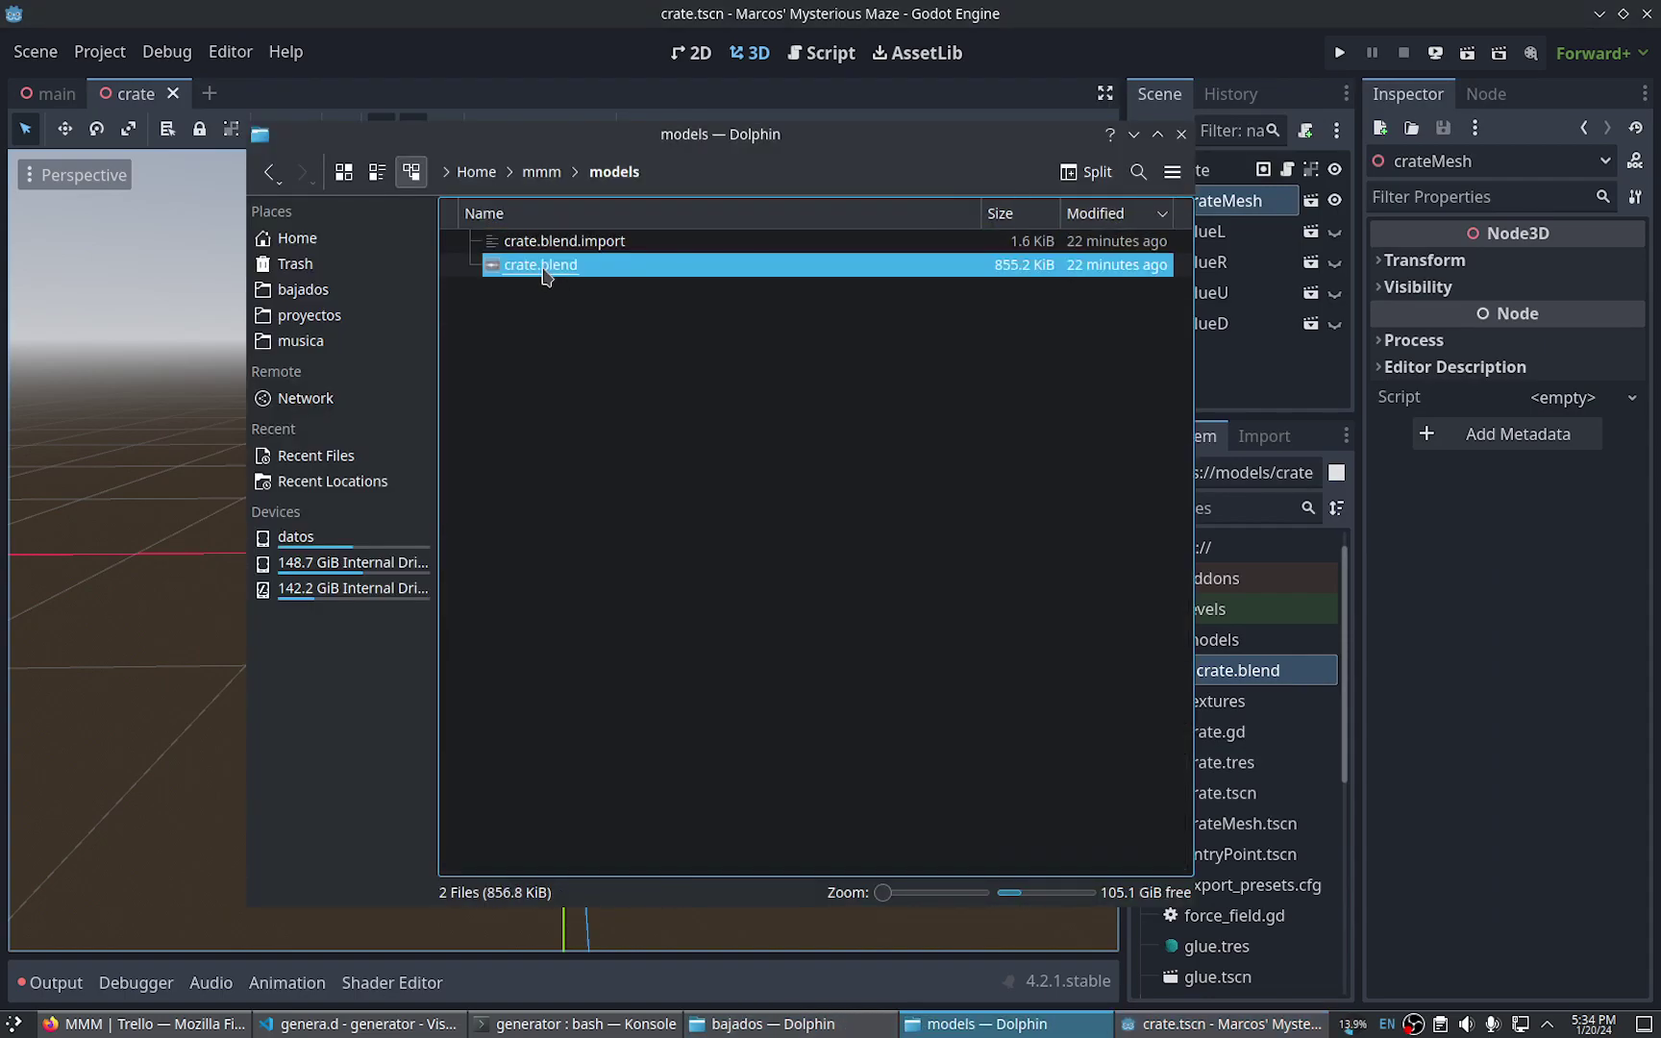
{"action": "double_click", "coordinate": [545, 276]}
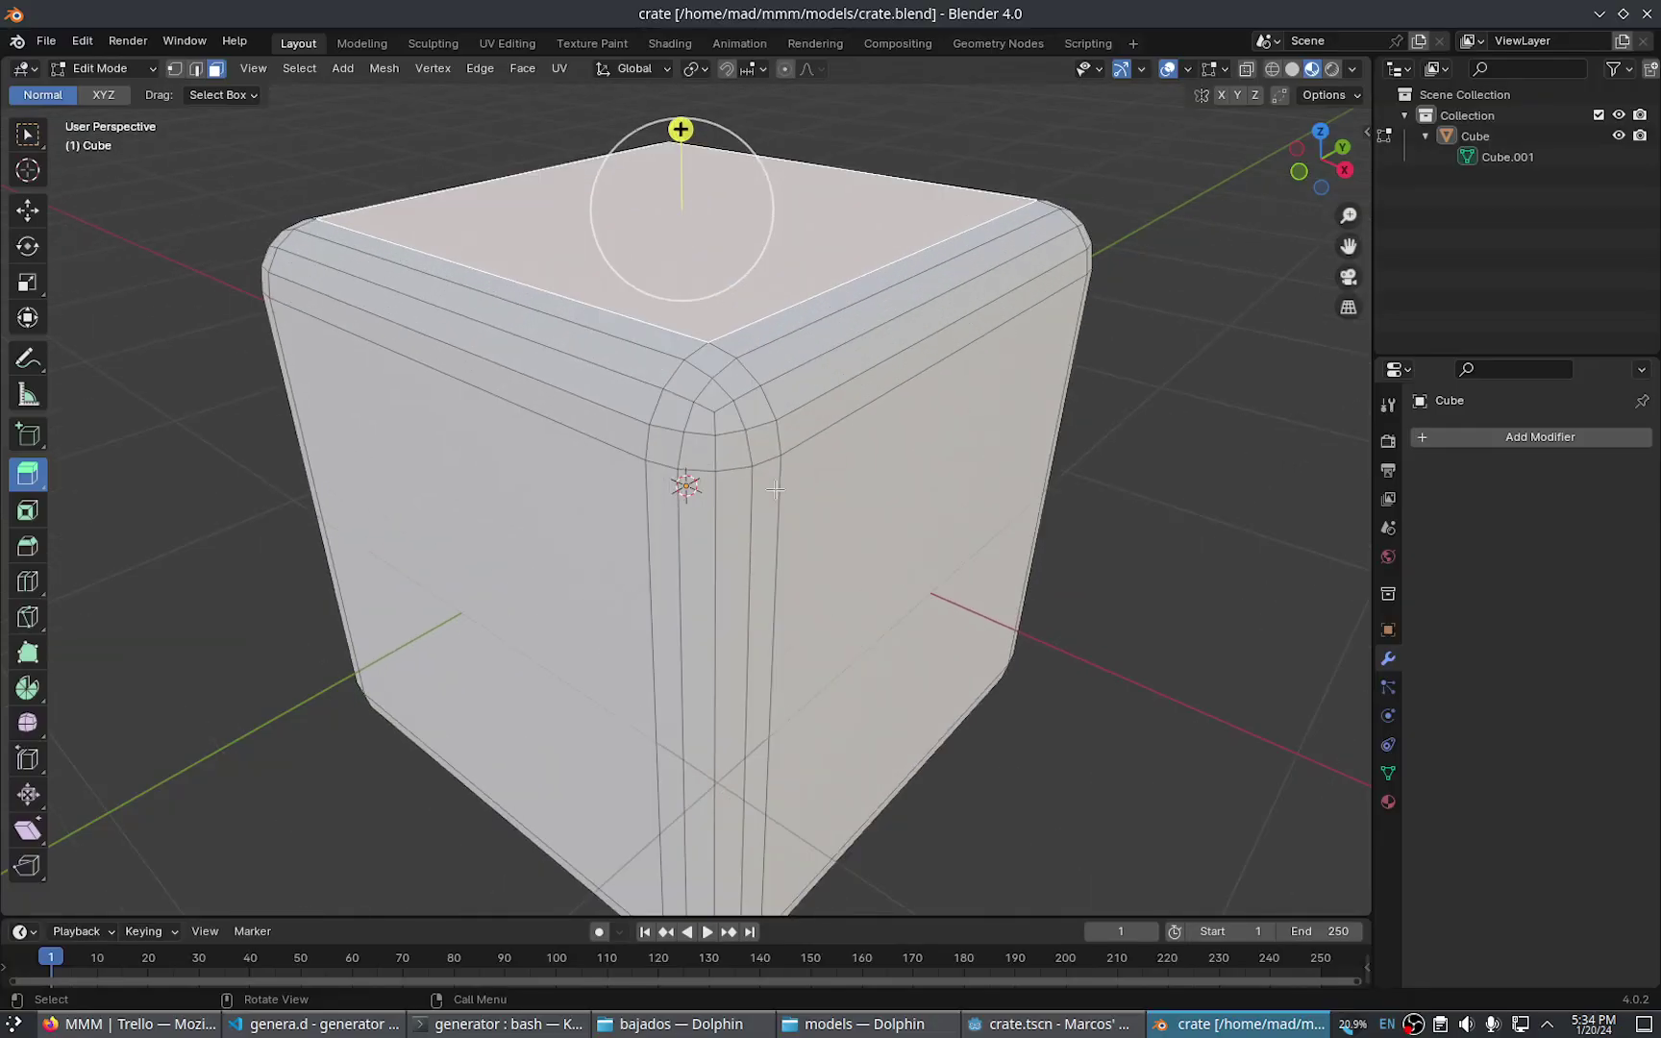
Extrude the cube's top face about 0.64 m upward and save crate.blend
{"action": "scroll", "coordinate": [681, 129], "scroll_direction": "down", "scroll_amount": 4}
{"action": "left_click", "coordinate": [507, 586]}
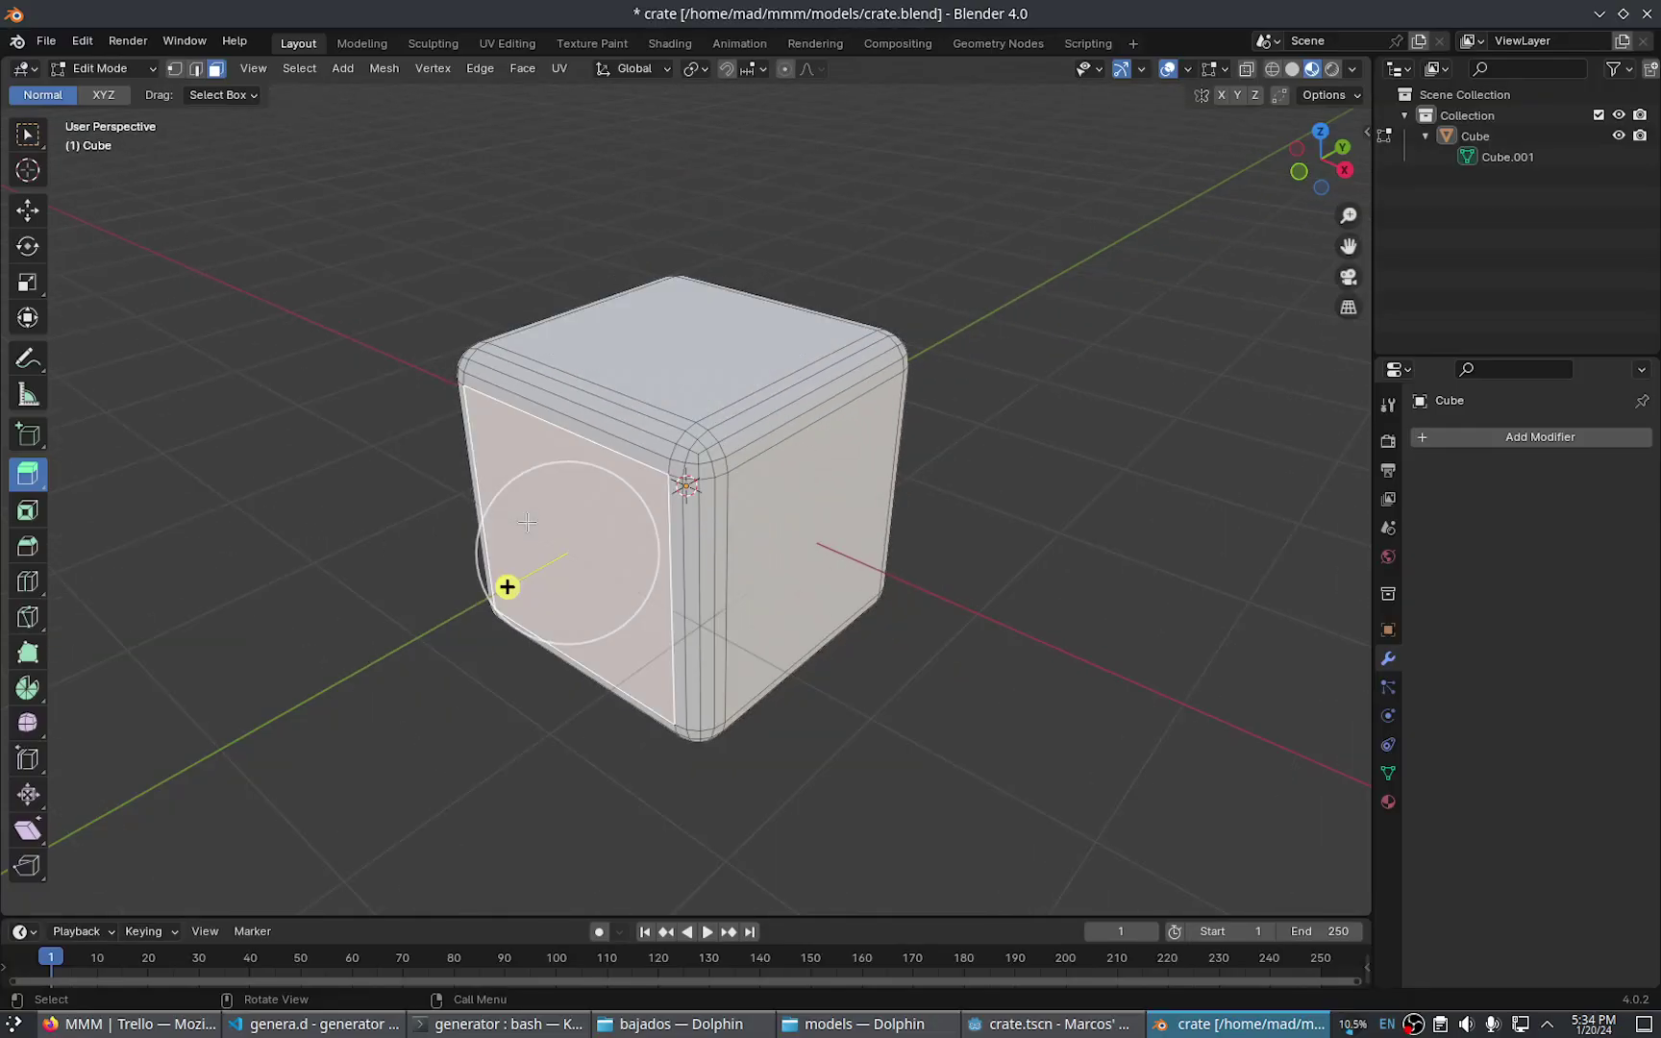
{"action": "left_click", "coordinate": [682, 309]}
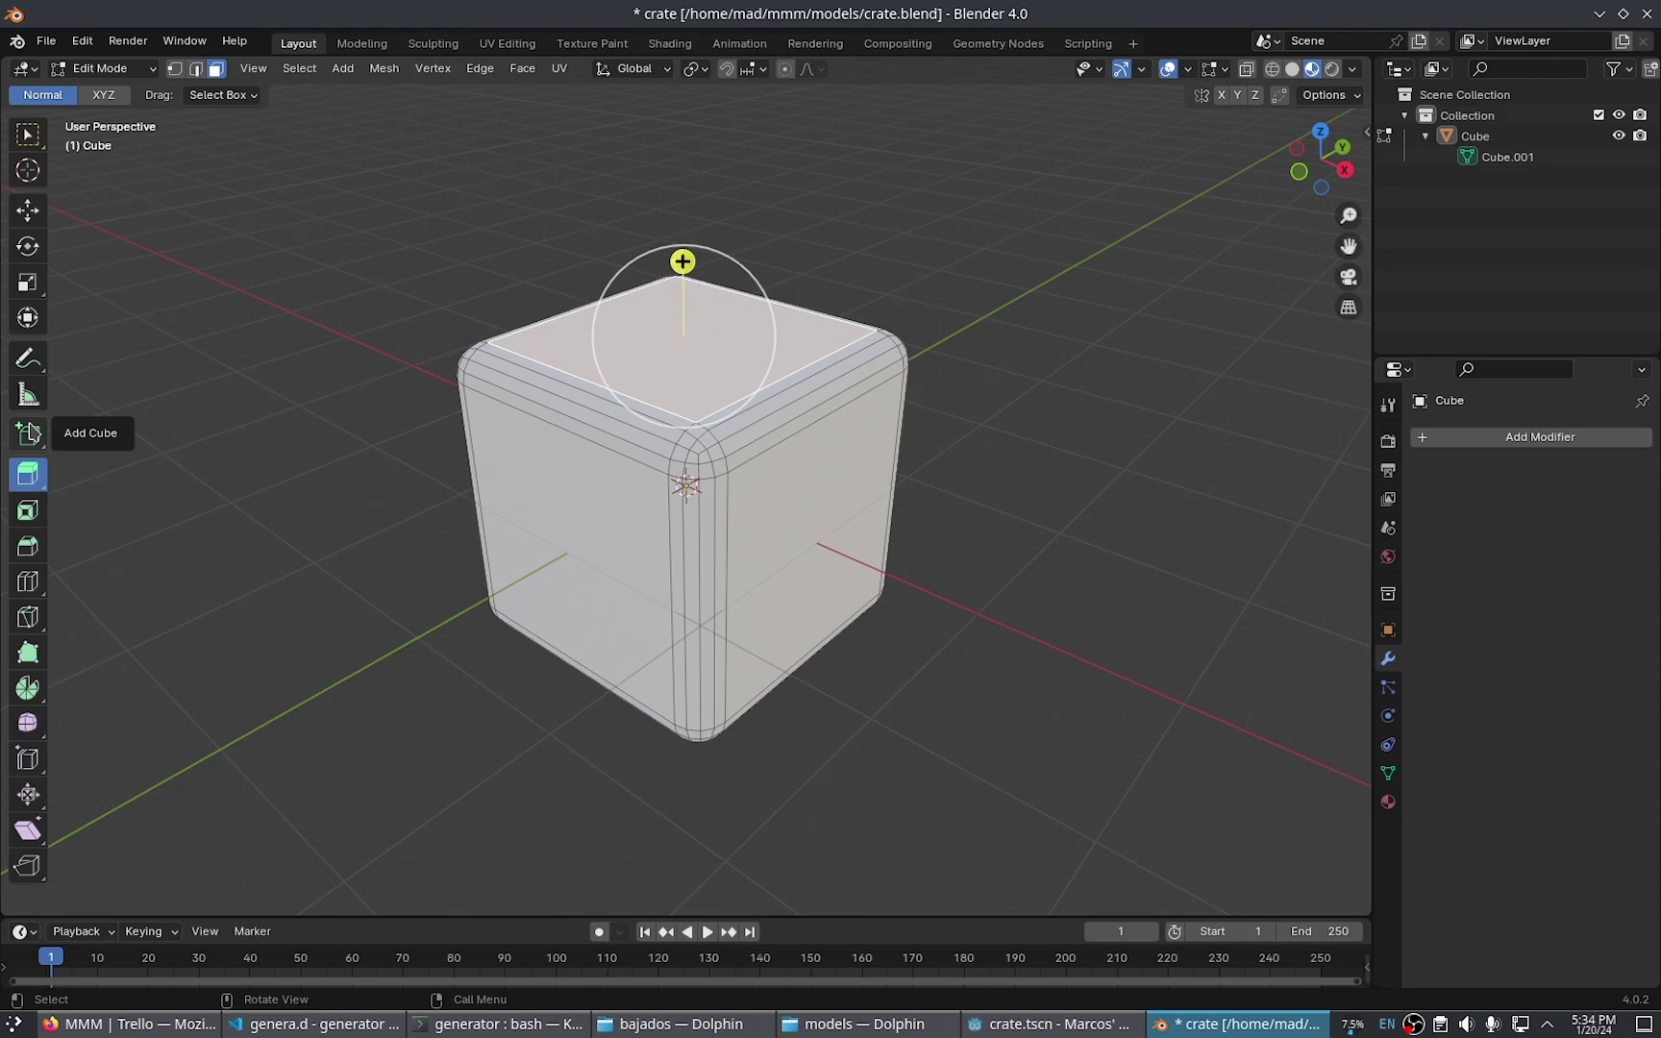
{"action": "left_click_drag", "start_coordinate": [683, 261], "coordinate": [706, 206]}
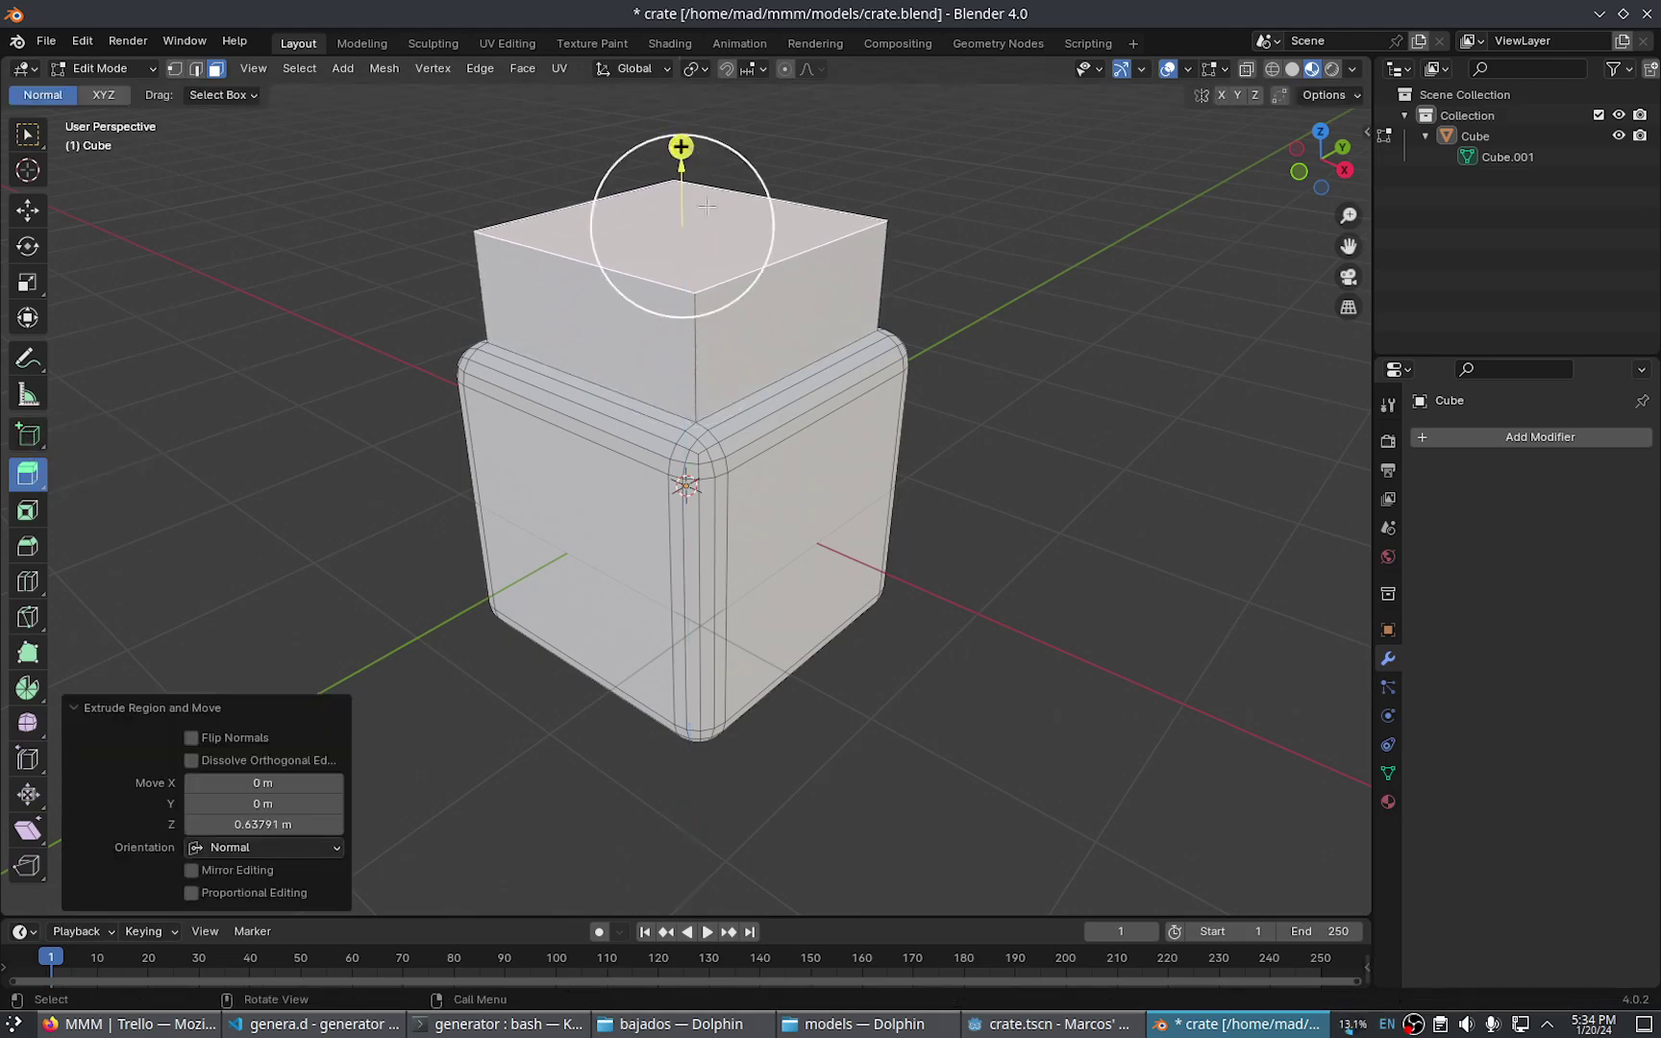
{"action": "key", "text": "ctrl+s"}
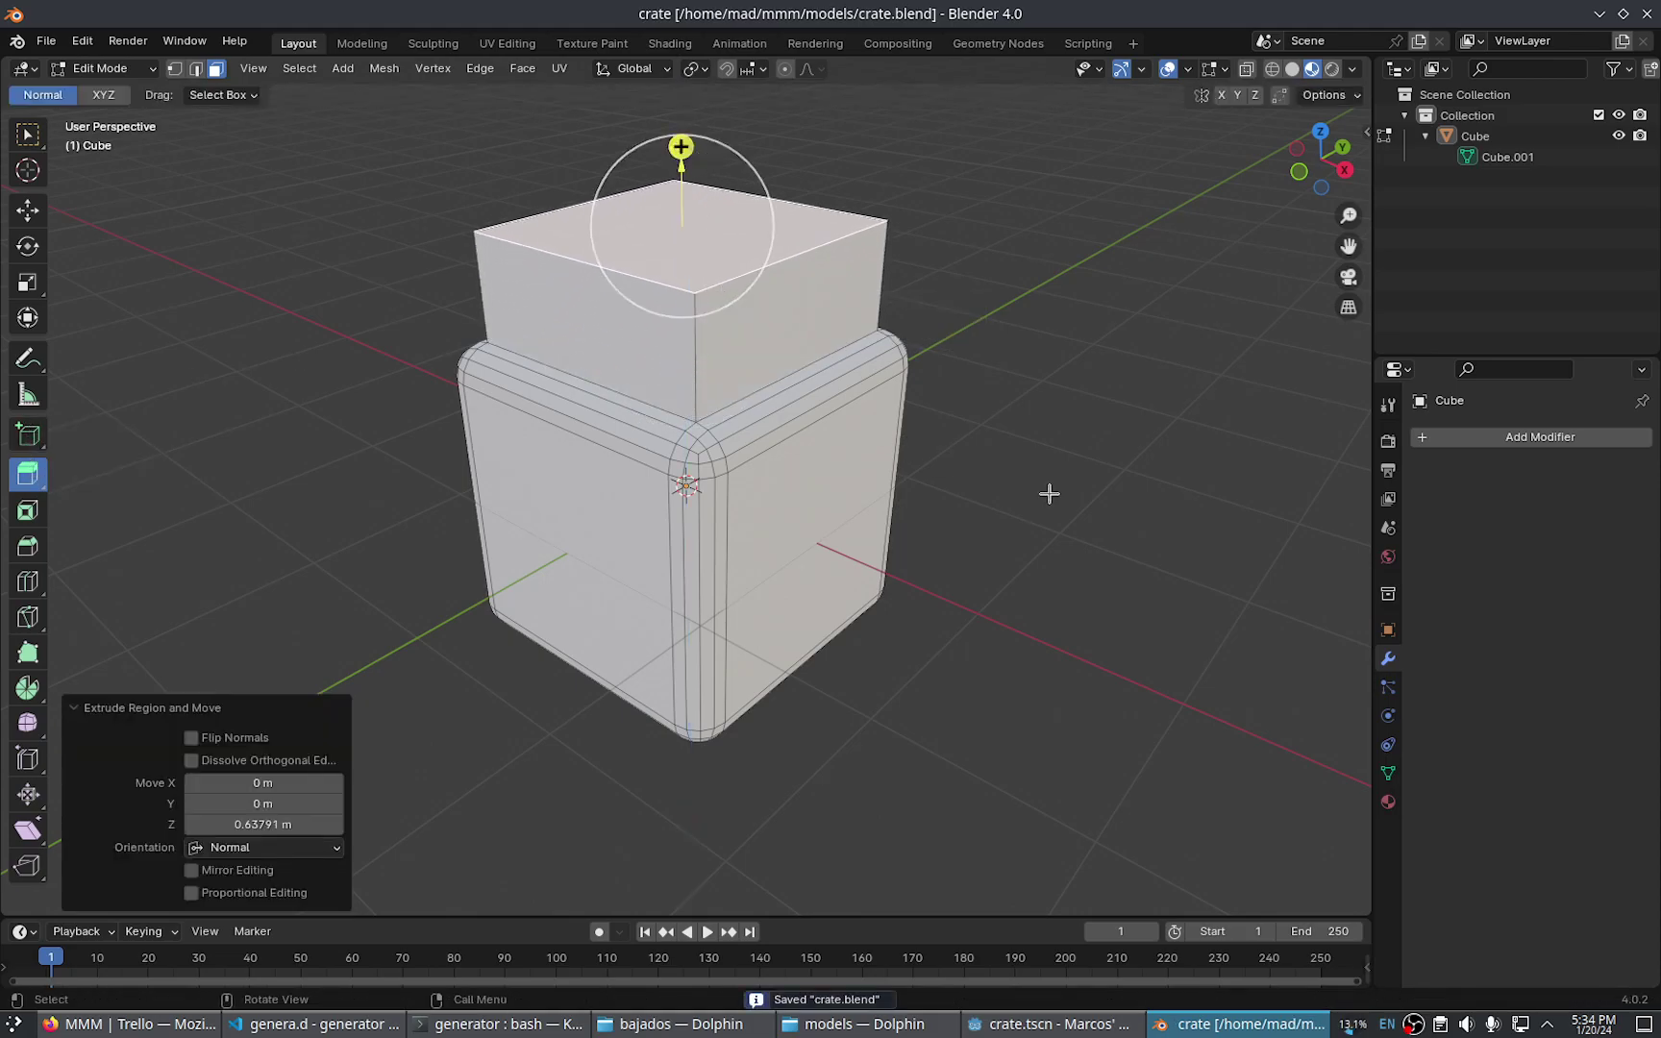
Deselect the top face and return to the Godot editor
{"action": "left_click", "coordinate": [1049, 493]}
{"action": "mouse_move", "coordinate": [706, 1031]}
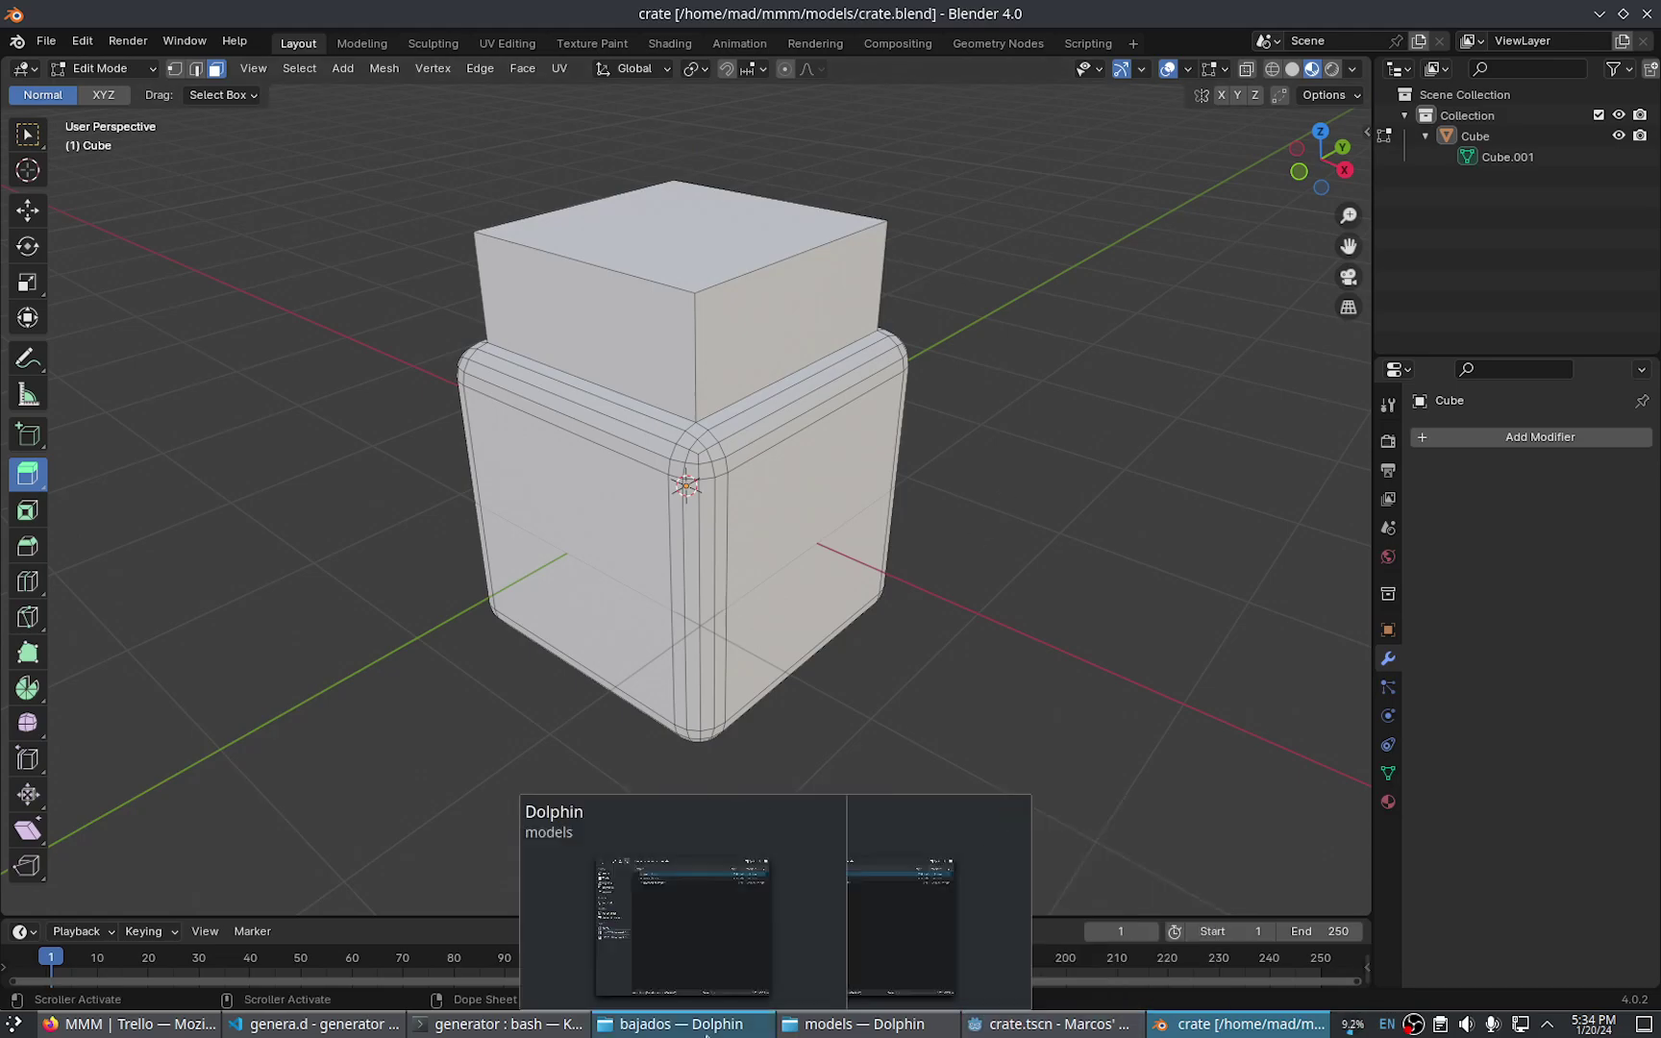
{"action": "left_click", "coordinate": [1016, 1026]}
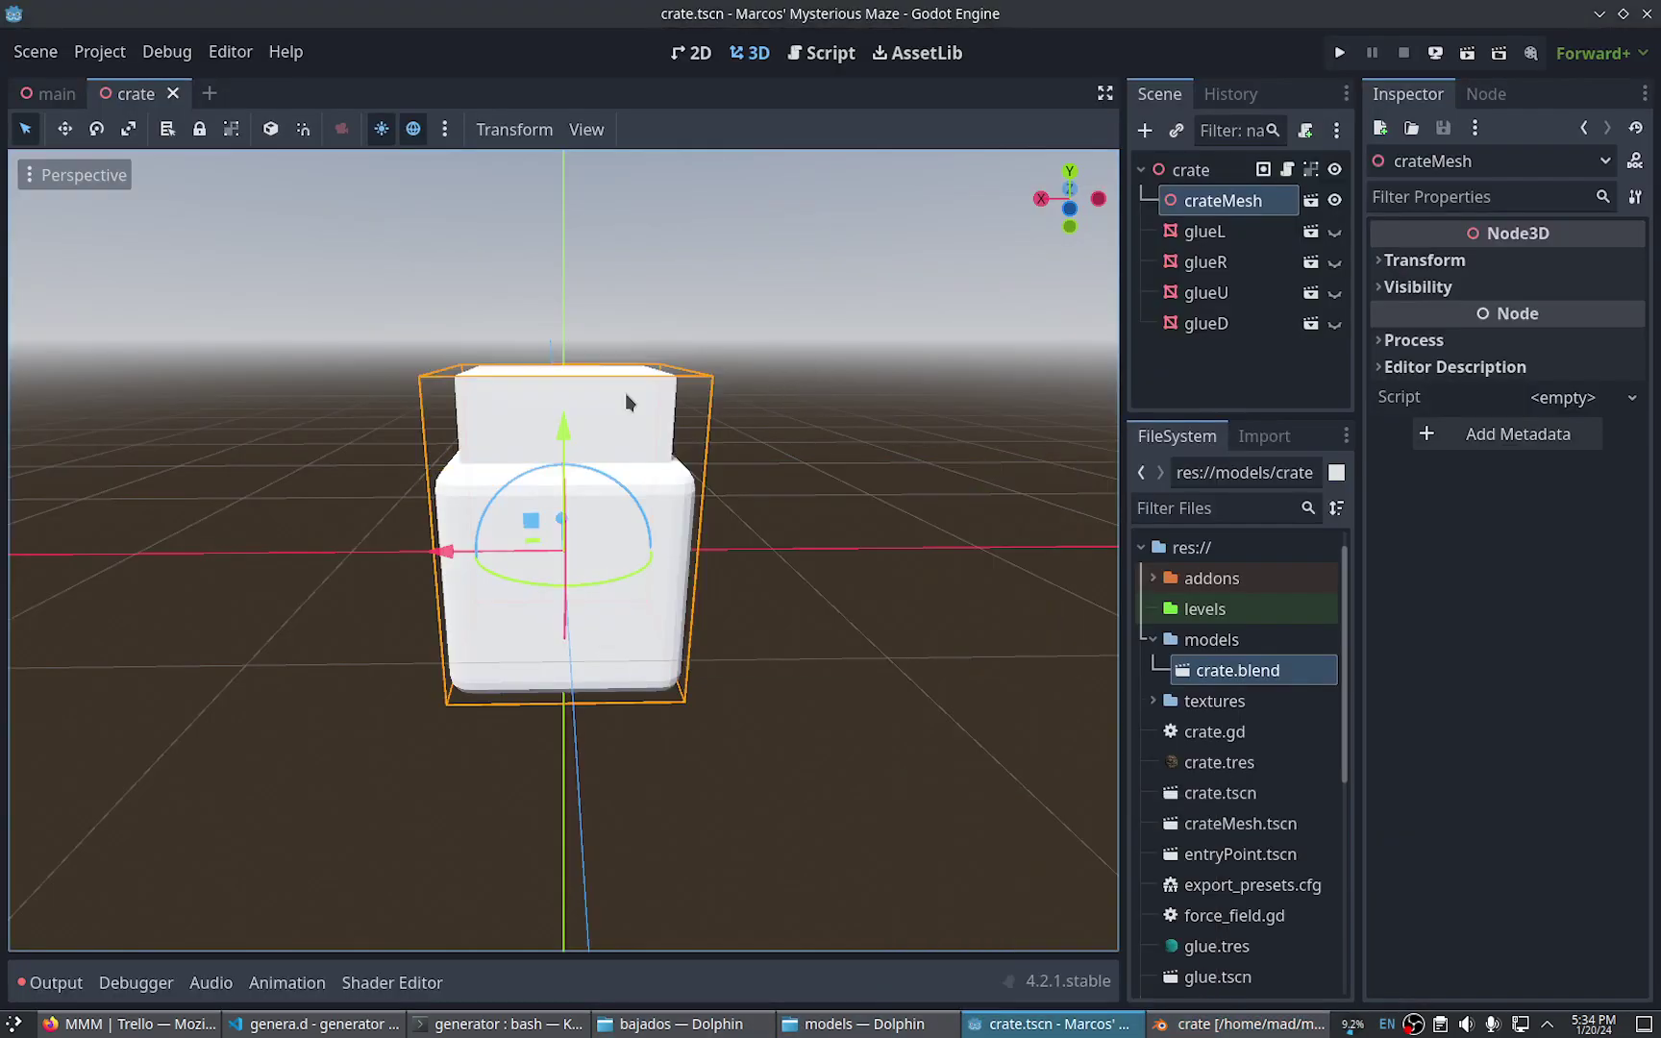
Inspect the raised crate in the viewport, then run the project with F5
{"action": "middle_click_drag", "start_coordinate": [767, 386], "coordinate": [641, 367]}
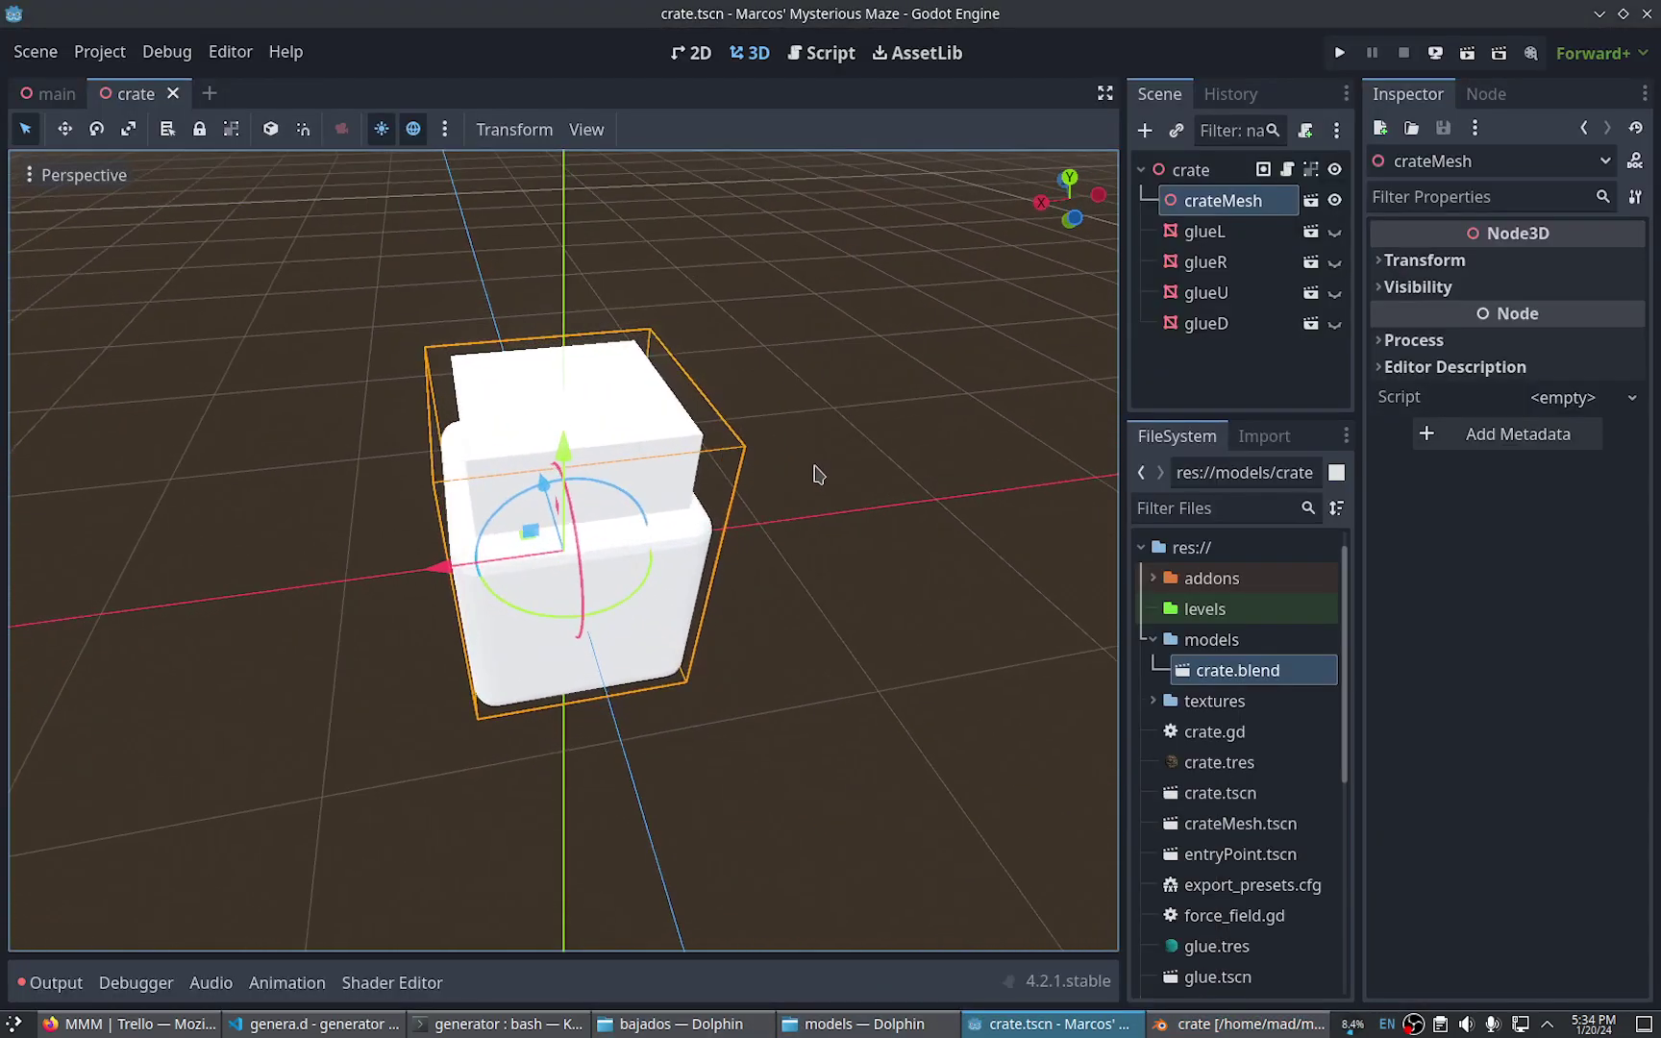
{"action": "scroll", "coordinate": [749, 495], "scroll_direction": "up", "scroll_amount": 1}
{"action": "scroll", "coordinate": [786, 482], "scroll_direction": "up", "scroll_amount": 1}
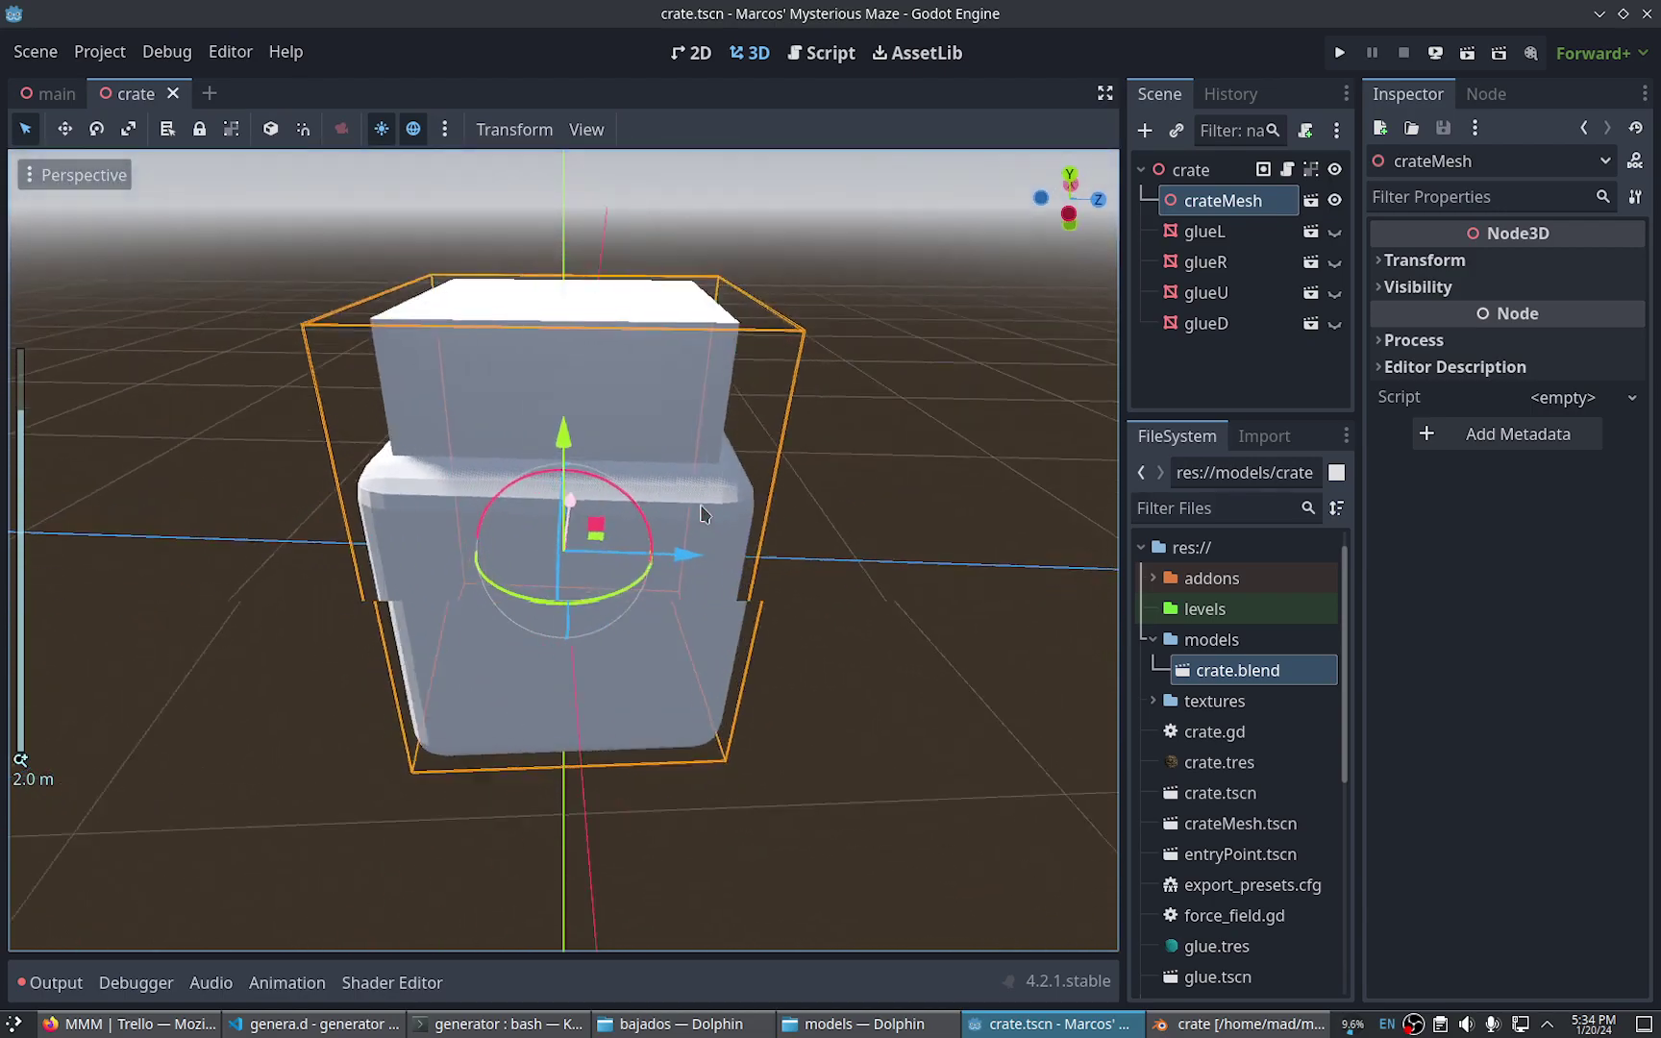
{"action": "middle_click_drag", "start_coordinate": [786, 481], "coordinate": [926, 509]}
{"action": "scroll", "coordinate": [760, 433], "scroll_direction": "down", "scroll_amount": 1}
{"action": "scroll", "coordinate": [760, 434], "scroll_direction": "down", "scroll_amount": 1}
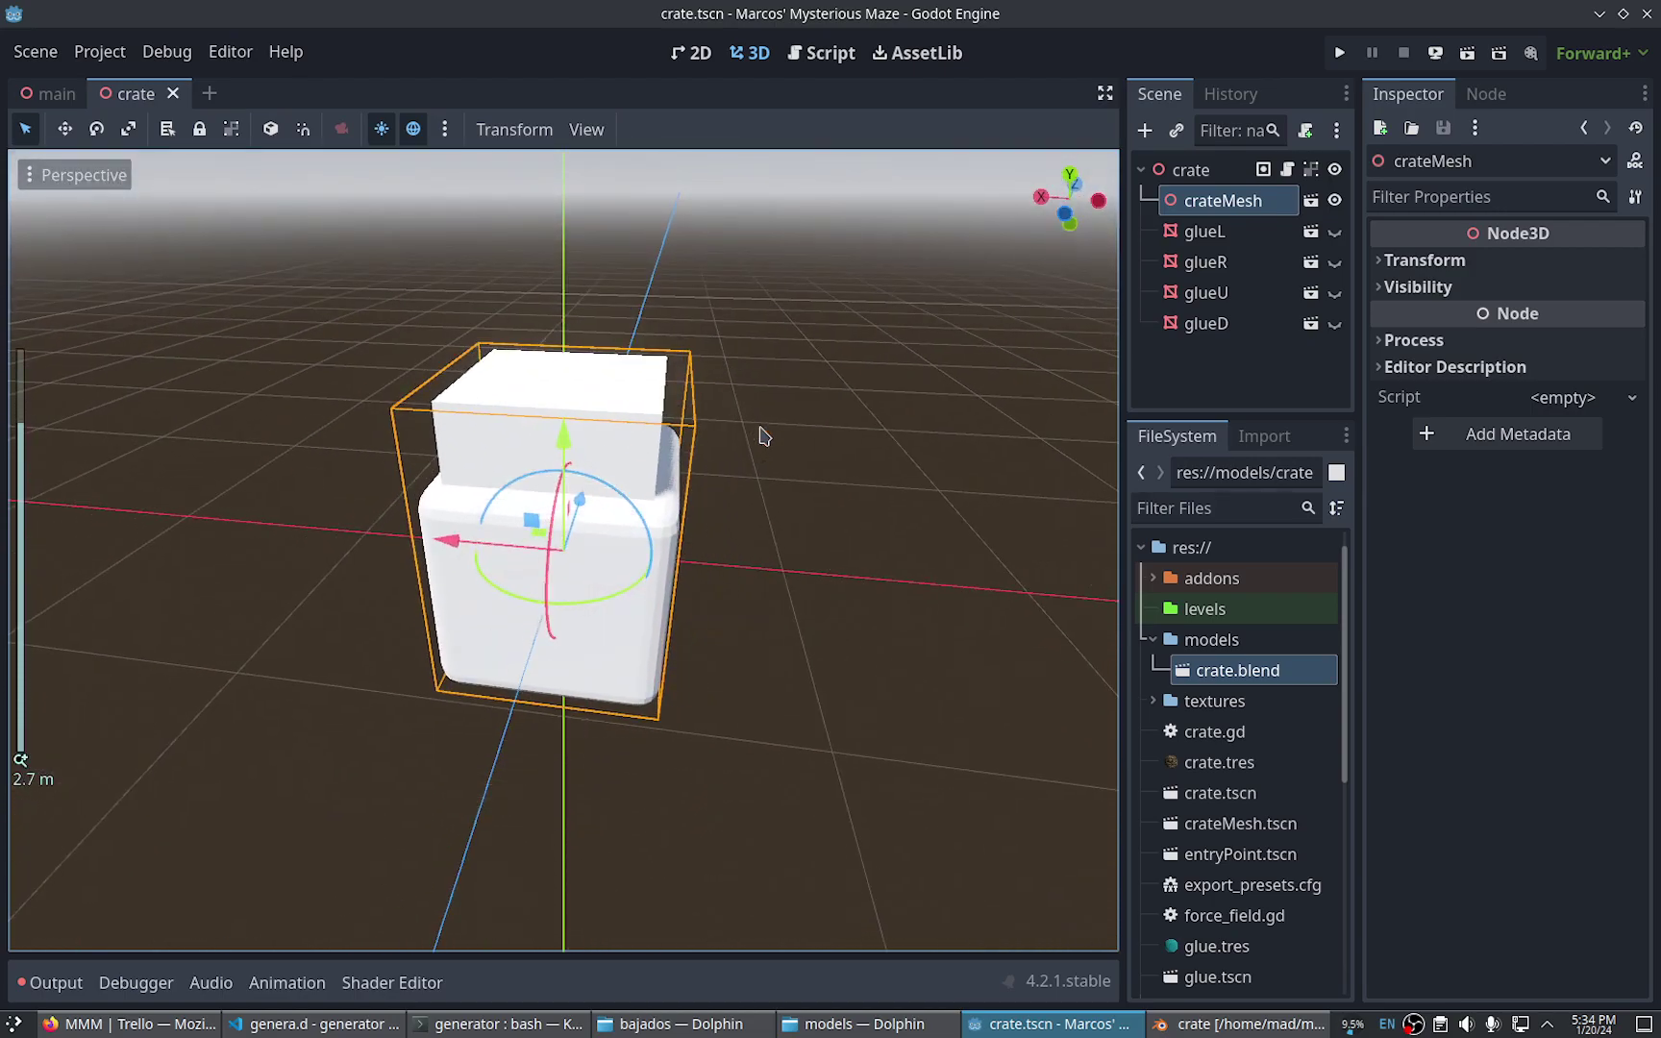
{"action": "key", "text": "F5"}
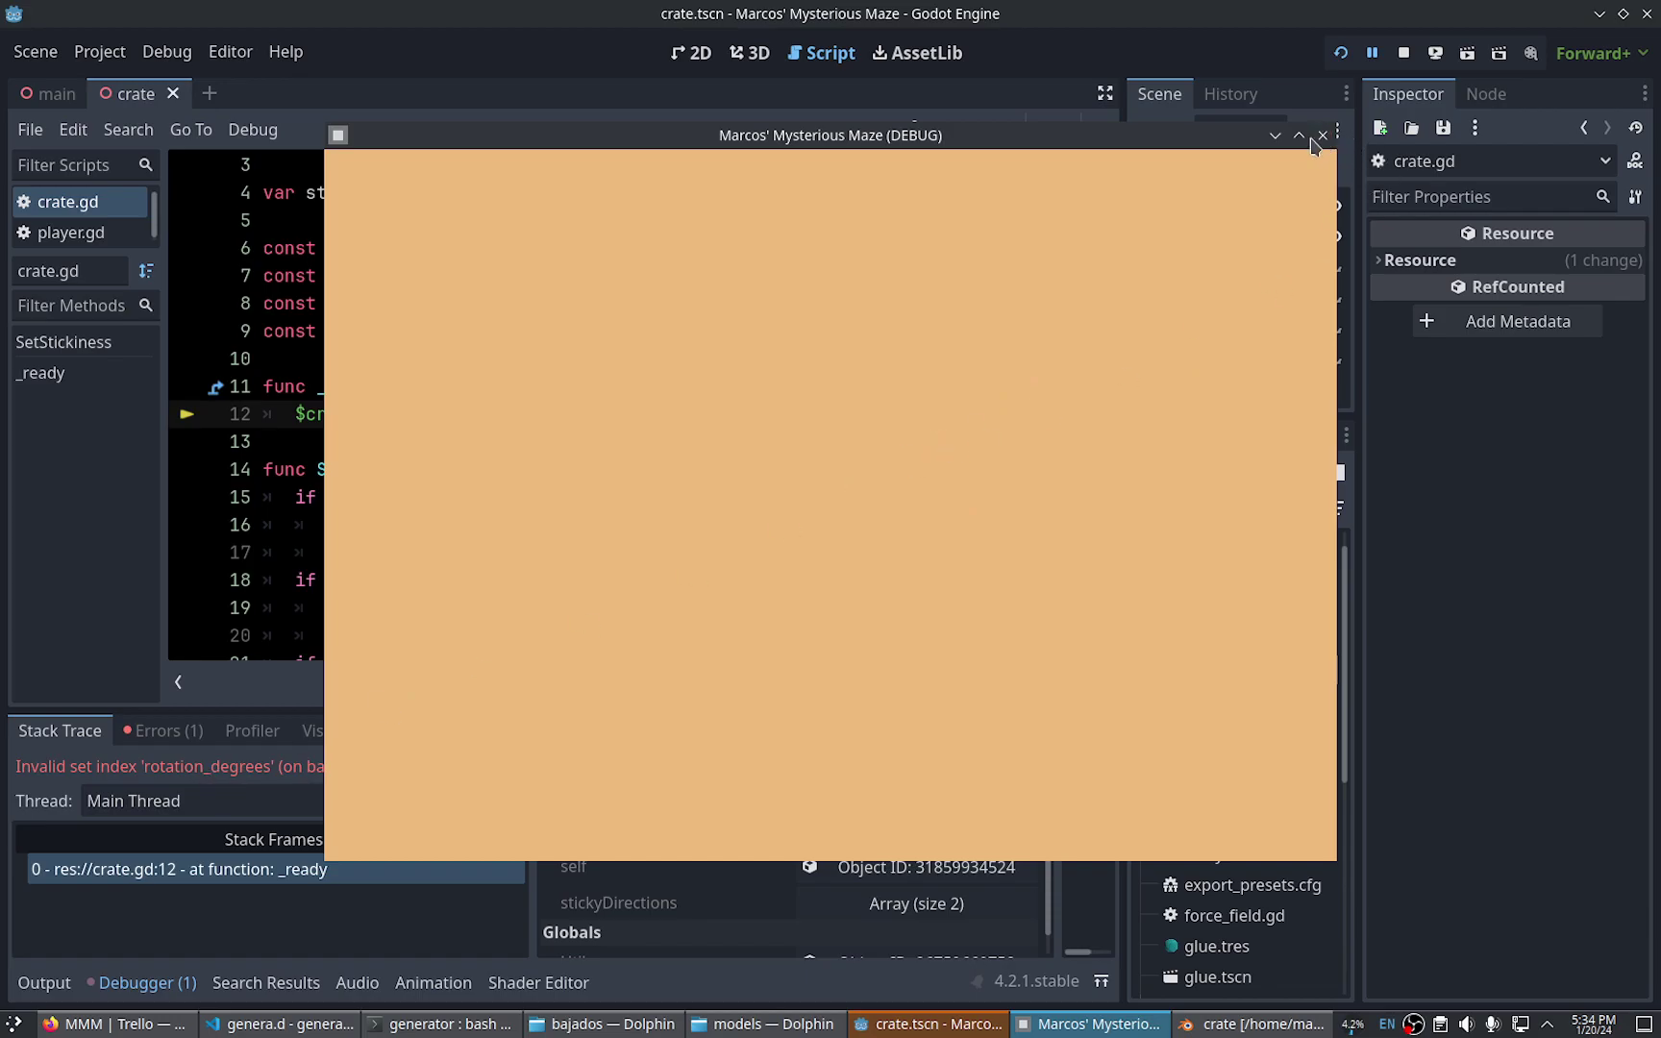
Stop the game, change $crate to $crateMesh on line 12 of crate.gd, and rerun
{"action": "left_click", "coordinate": [1405, 53]}
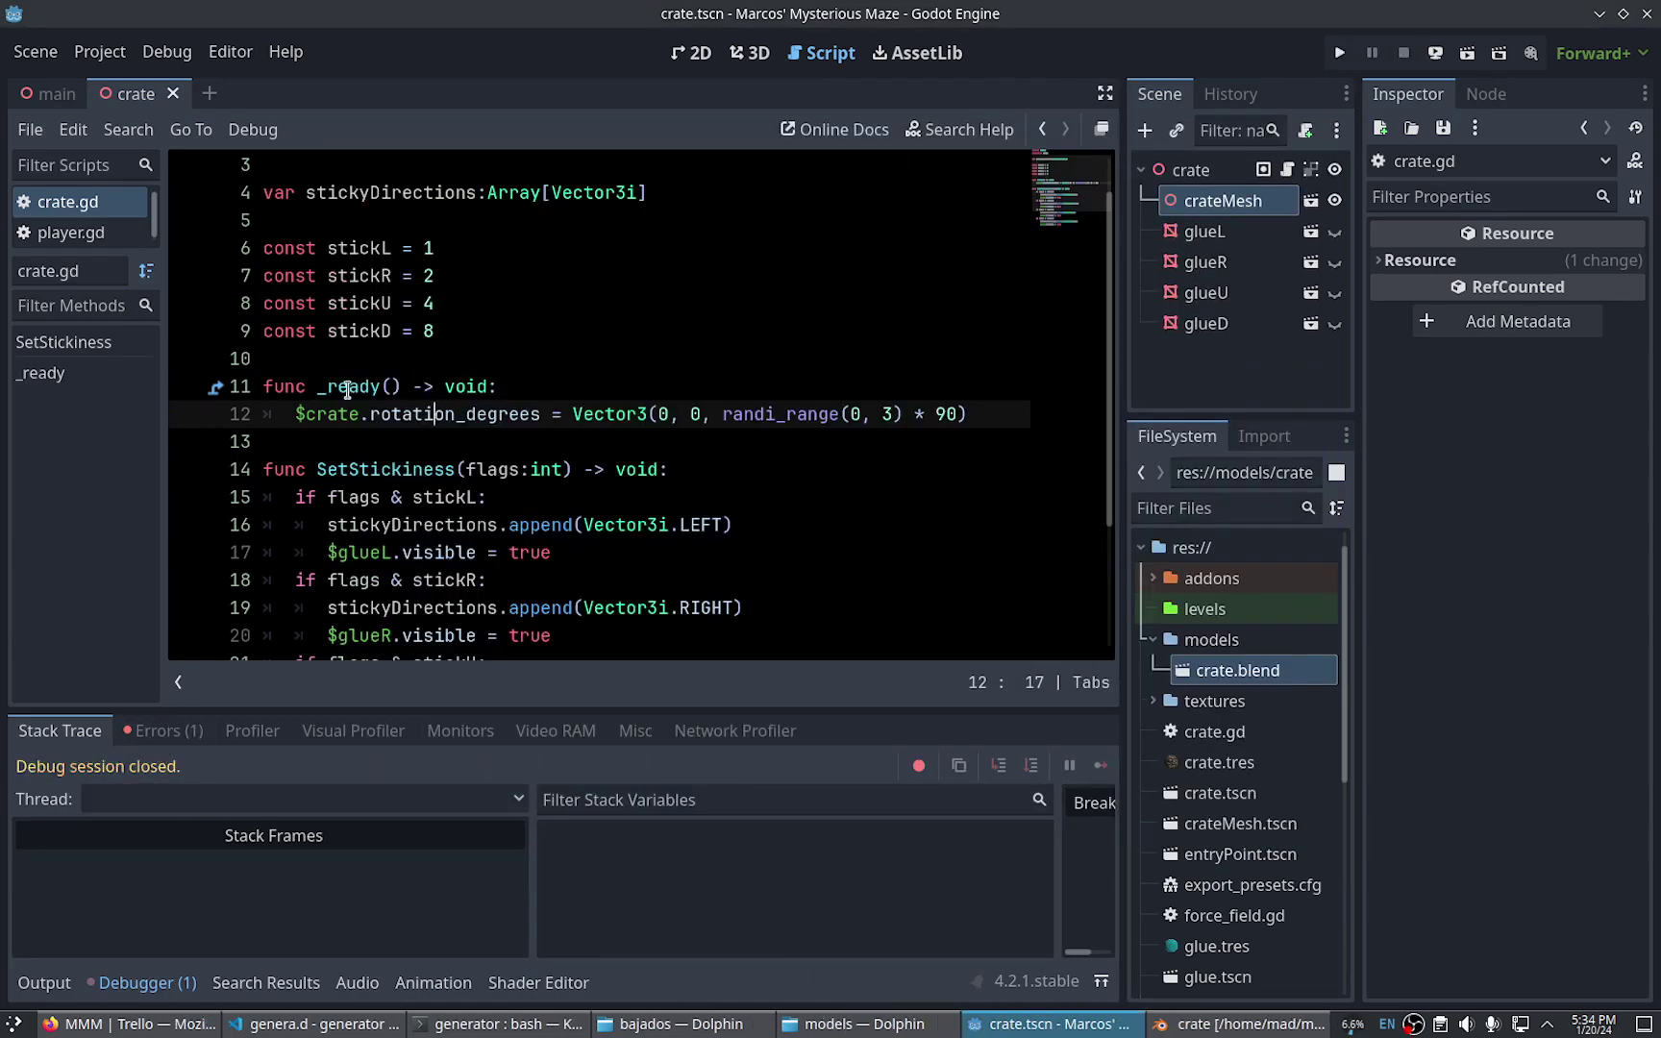
{"action": "double_click", "coordinate": [344, 420]}
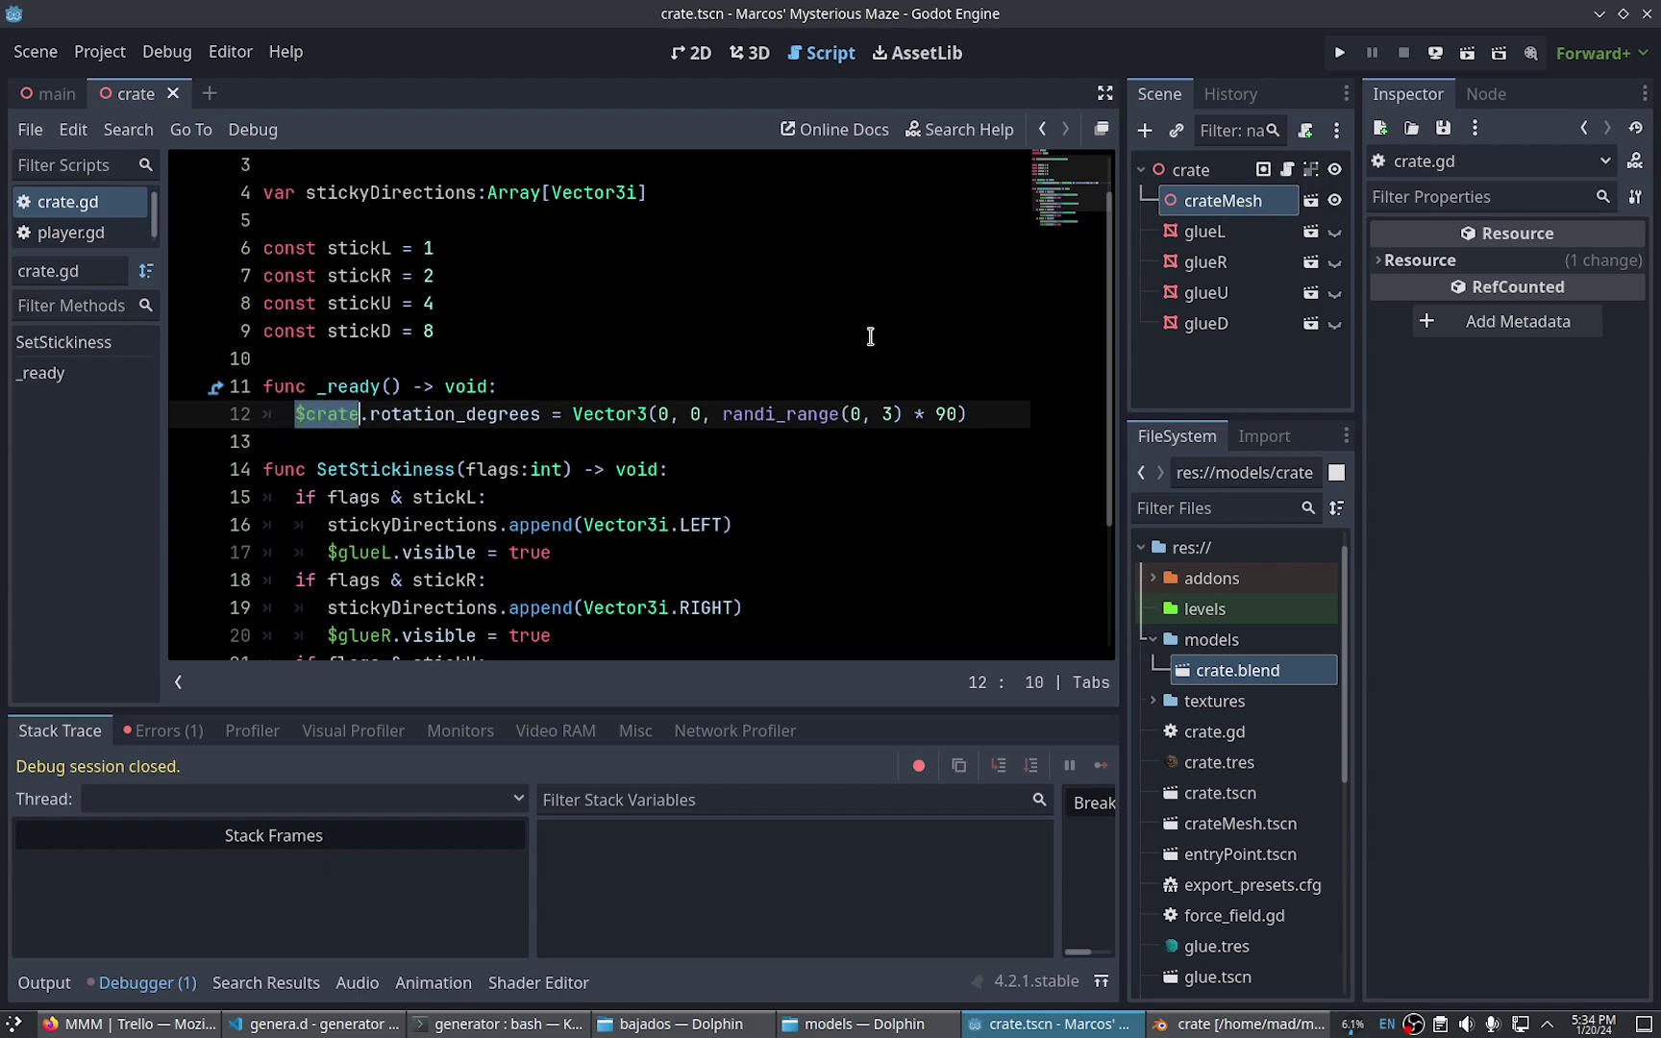
{"action": "key", "text": "Left"}
{"action": "key", "text": "Right"}
{"action": "key", "text": "ctrl+shift+Right"}
{"action": "type", "text": "crate"}
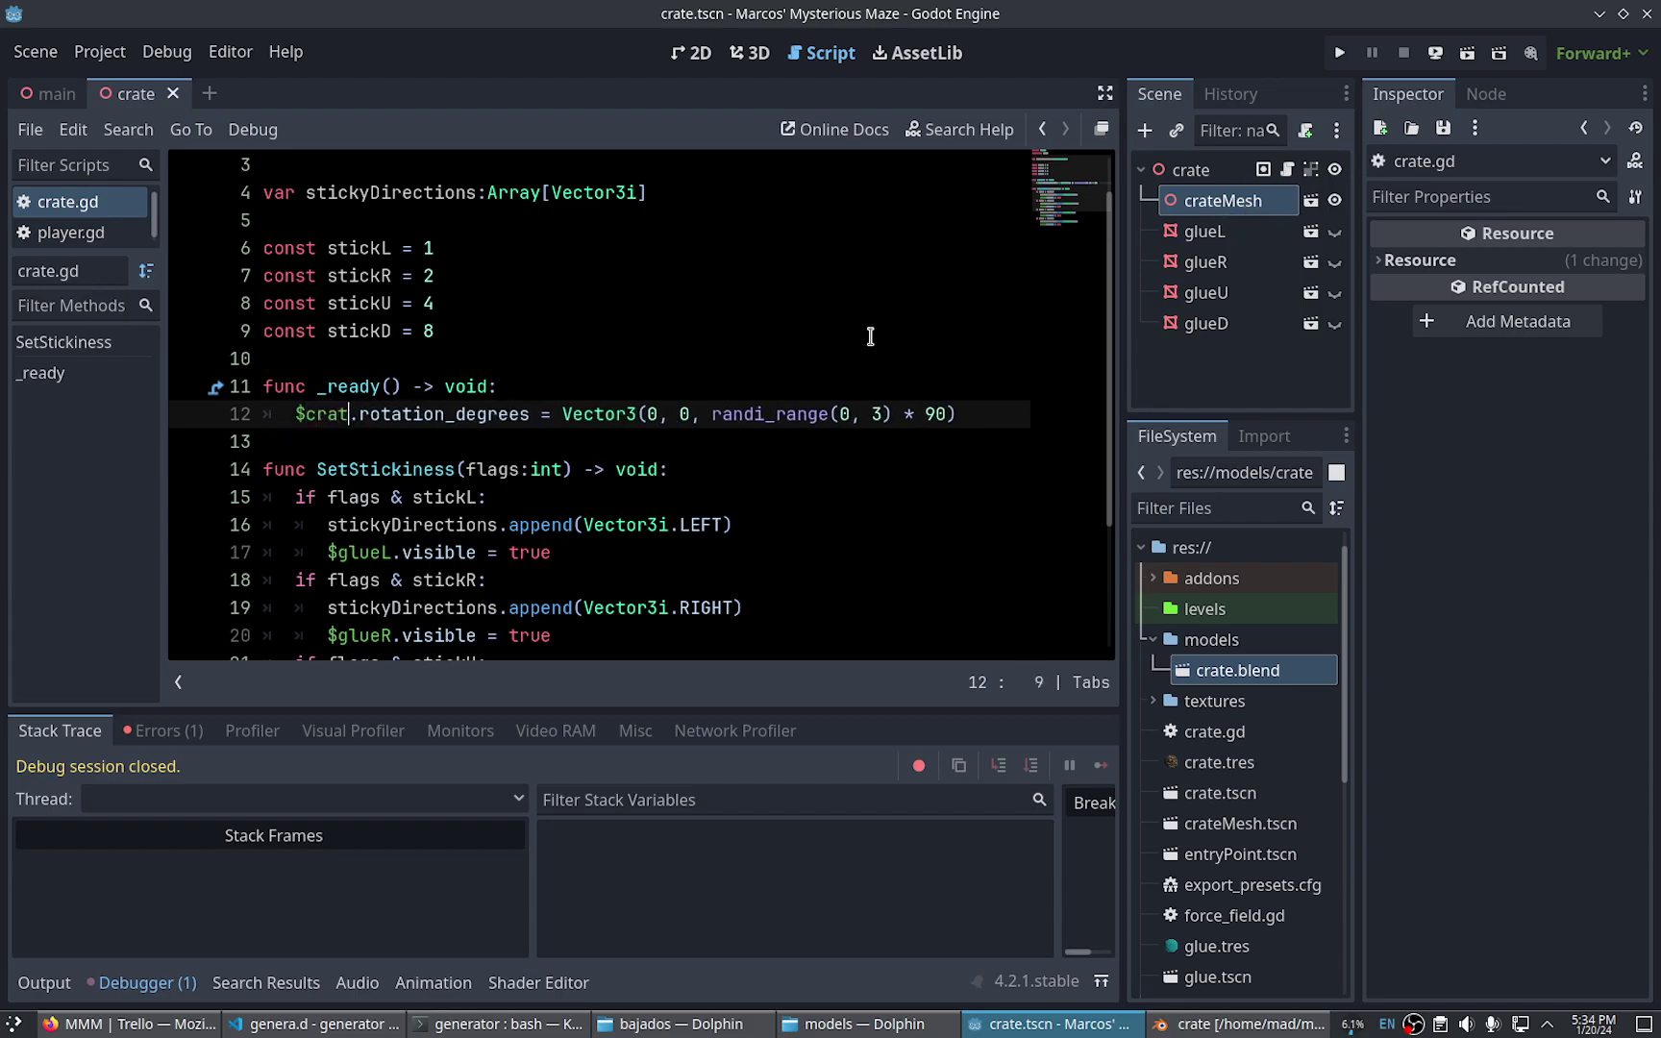
{"action": "key", "text": "Return"}
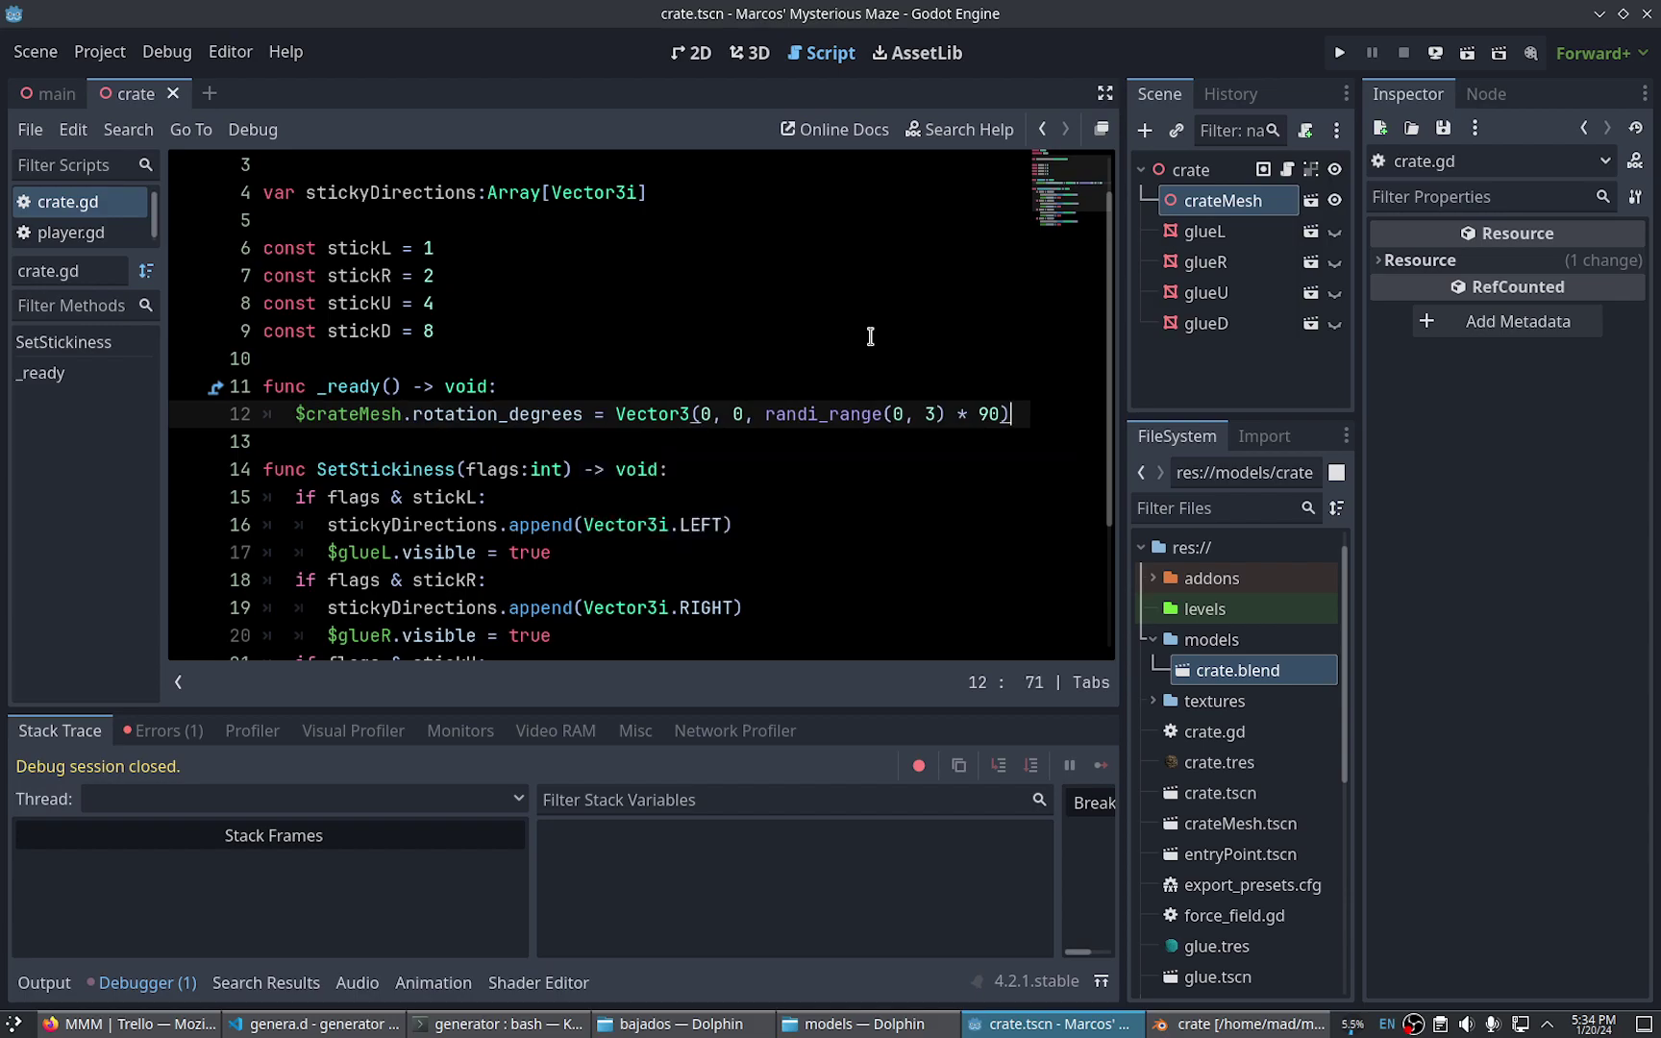
{"action": "key", "text": "F5"}
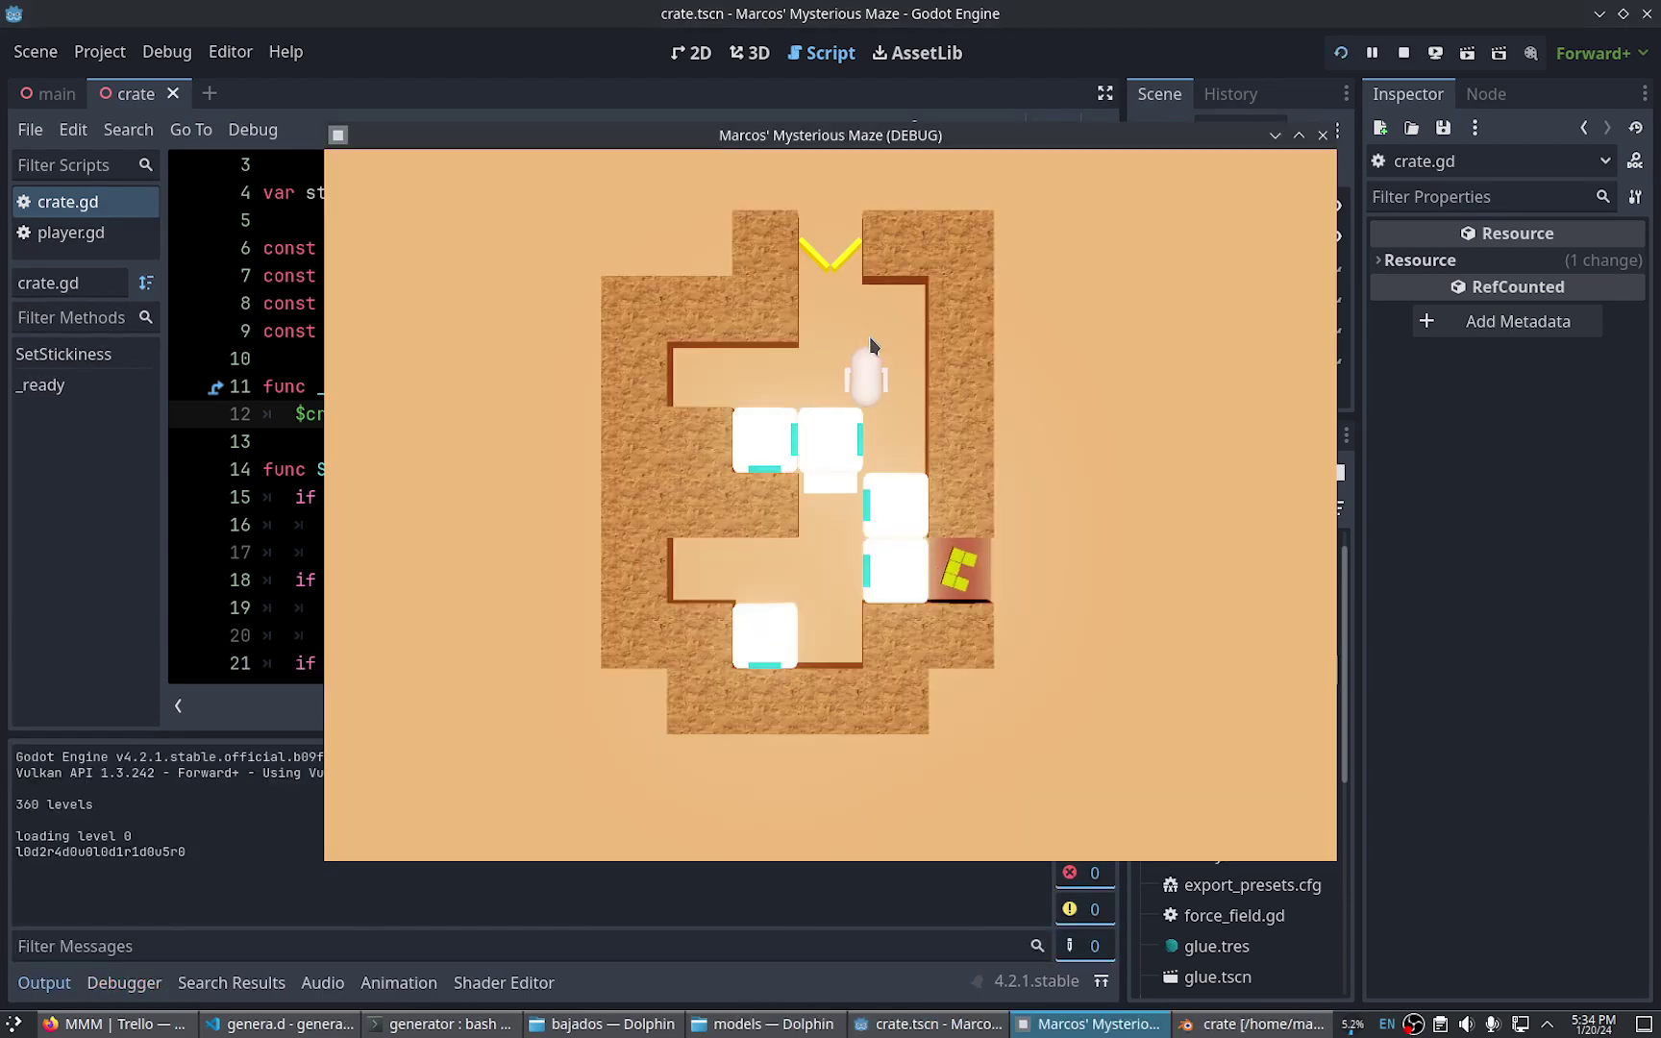
Move the player down beside the crates, shifting one, then stop the game
{"action": "key", "text": "Down"}
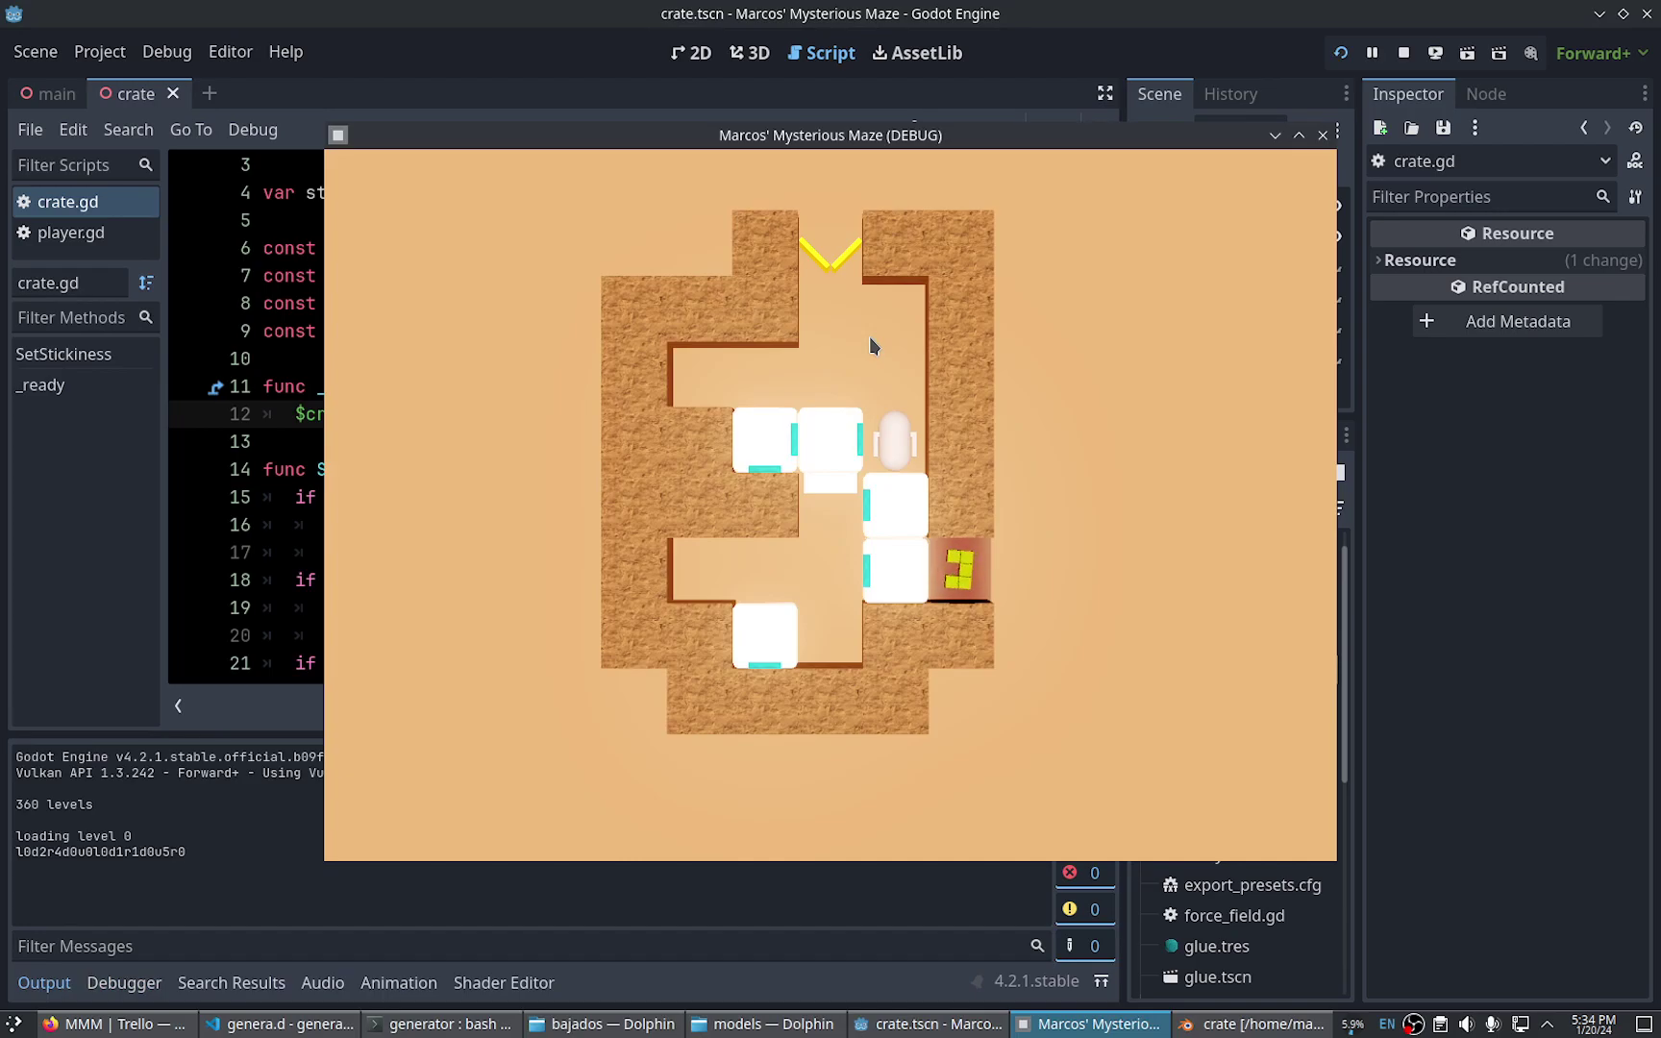
{"action": "key", "text": "Down"}
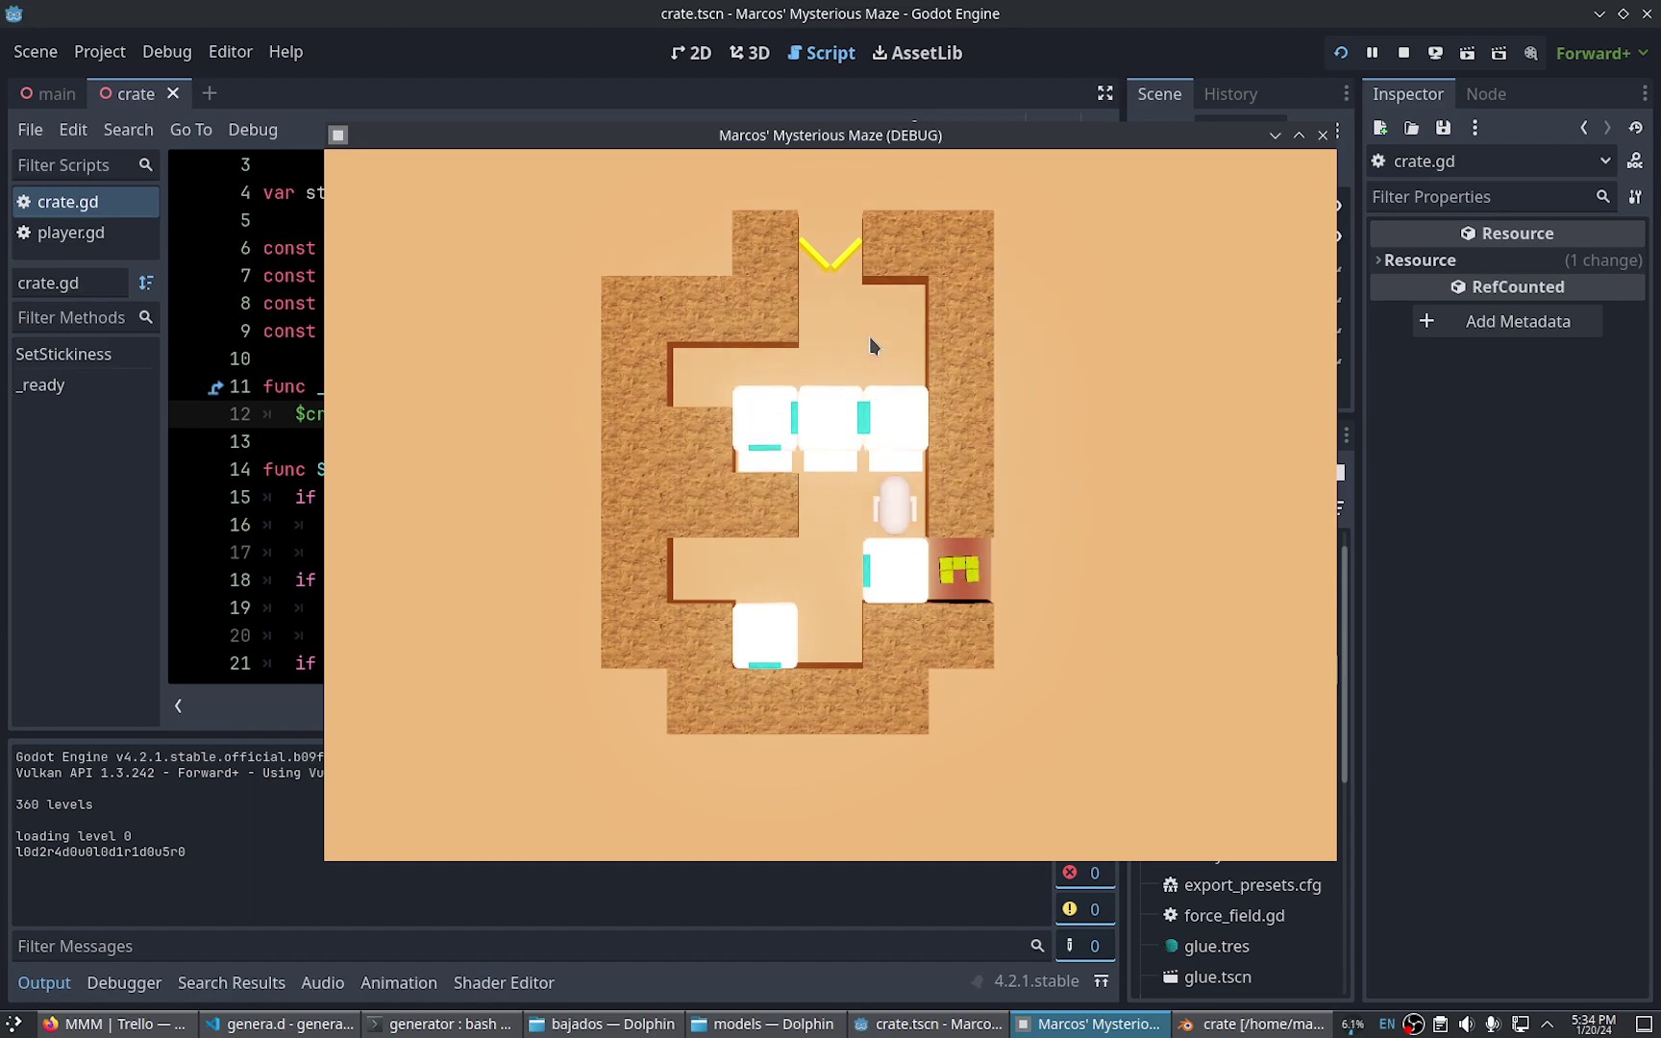
{"action": "key", "text": "F8"}
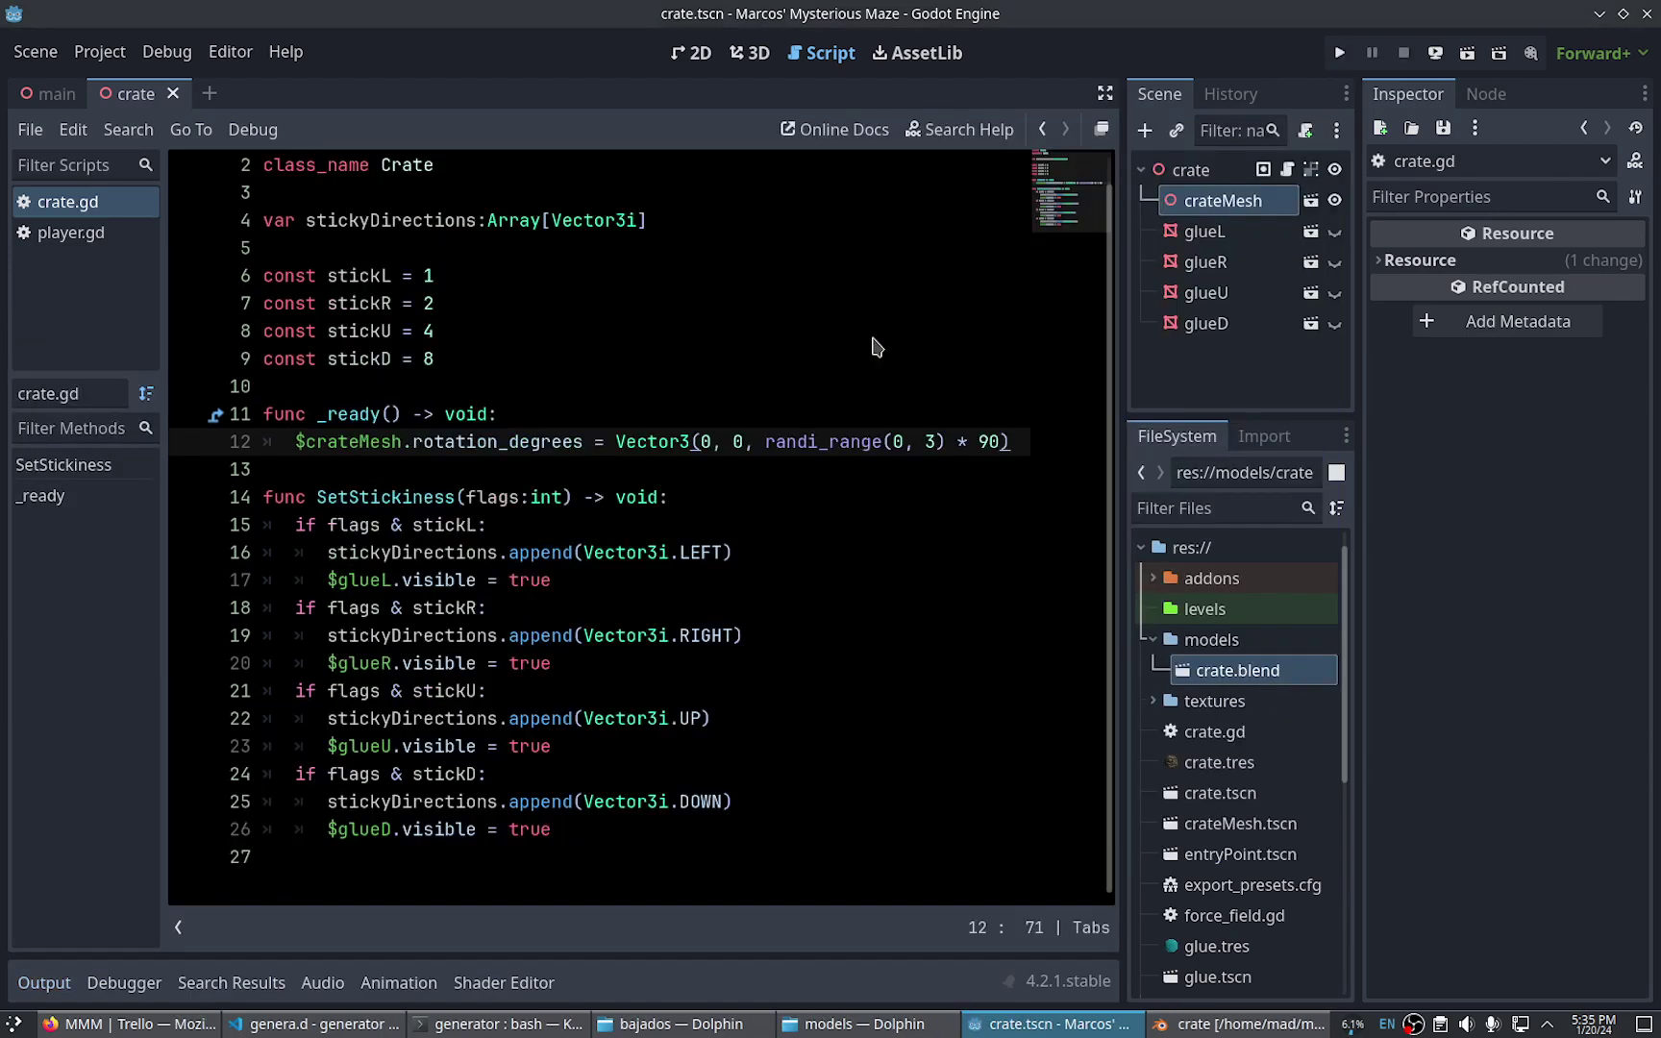
Undo the top-face extrusion in crate.blend in Blender and save the file
{"action": "left_click", "coordinate": [1240, 1023]}
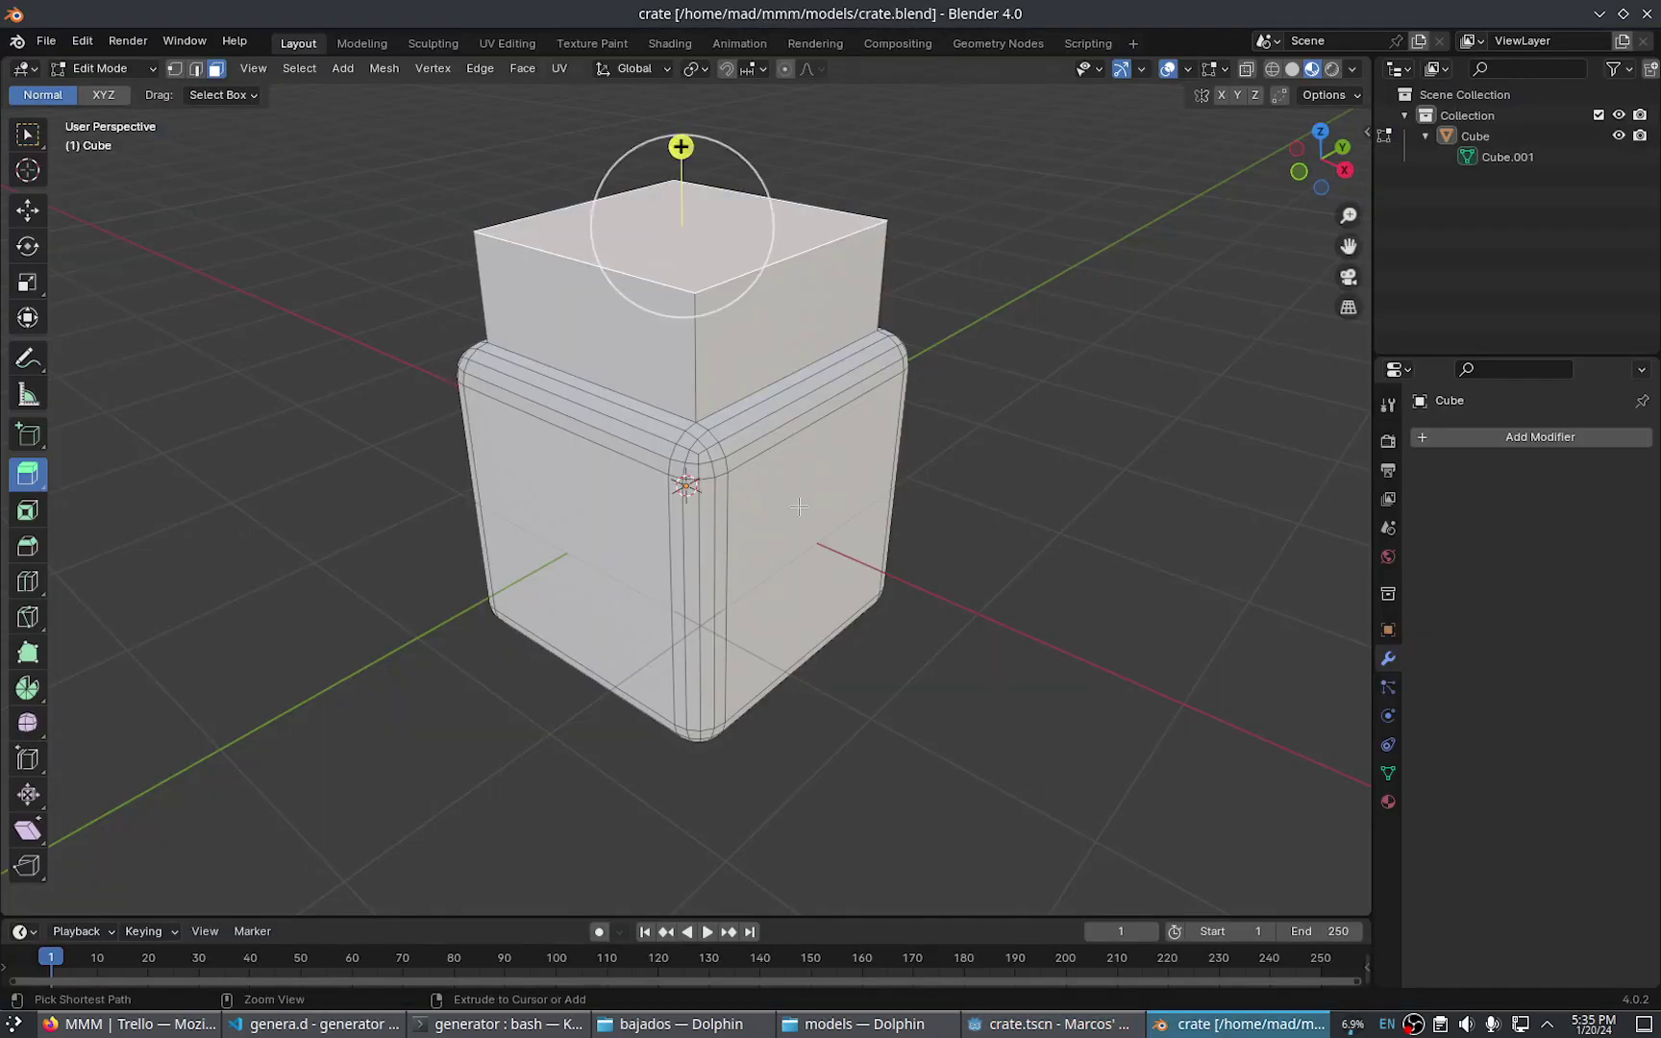
{"action": "key", "text": "ctrl+z"}
{"action": "key", "text": "ctrl+s"}
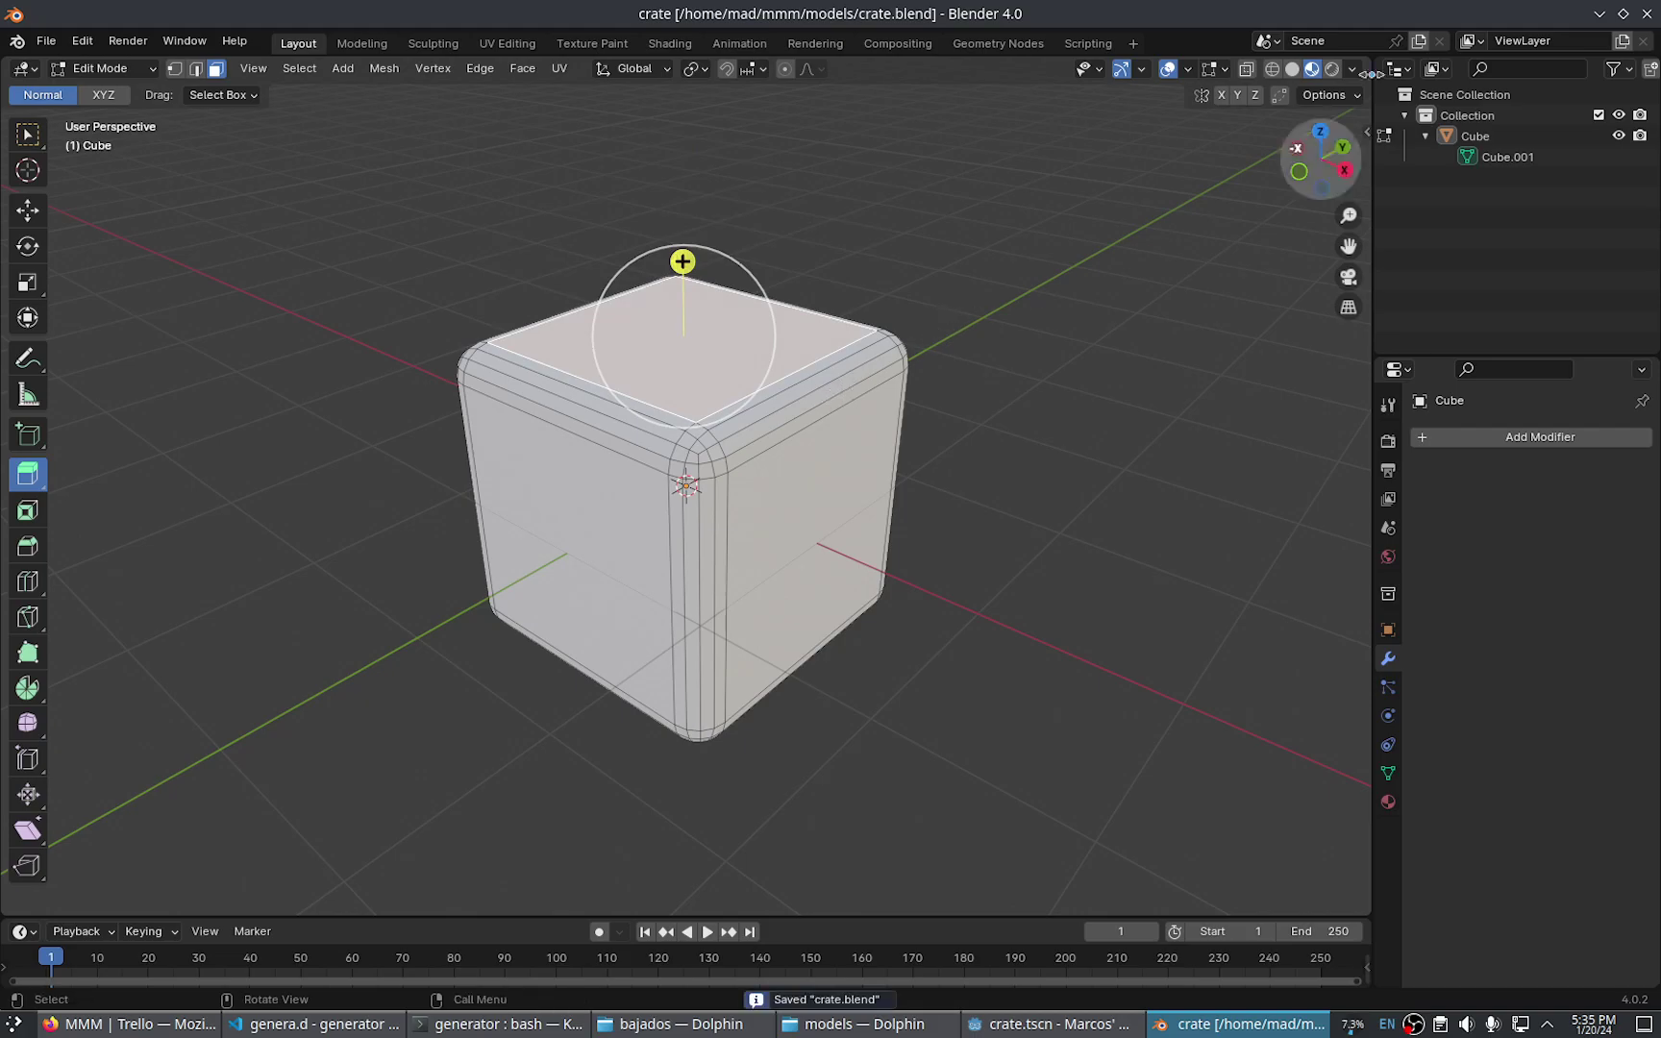
{"action": "key", "text": "alt+Tab"}
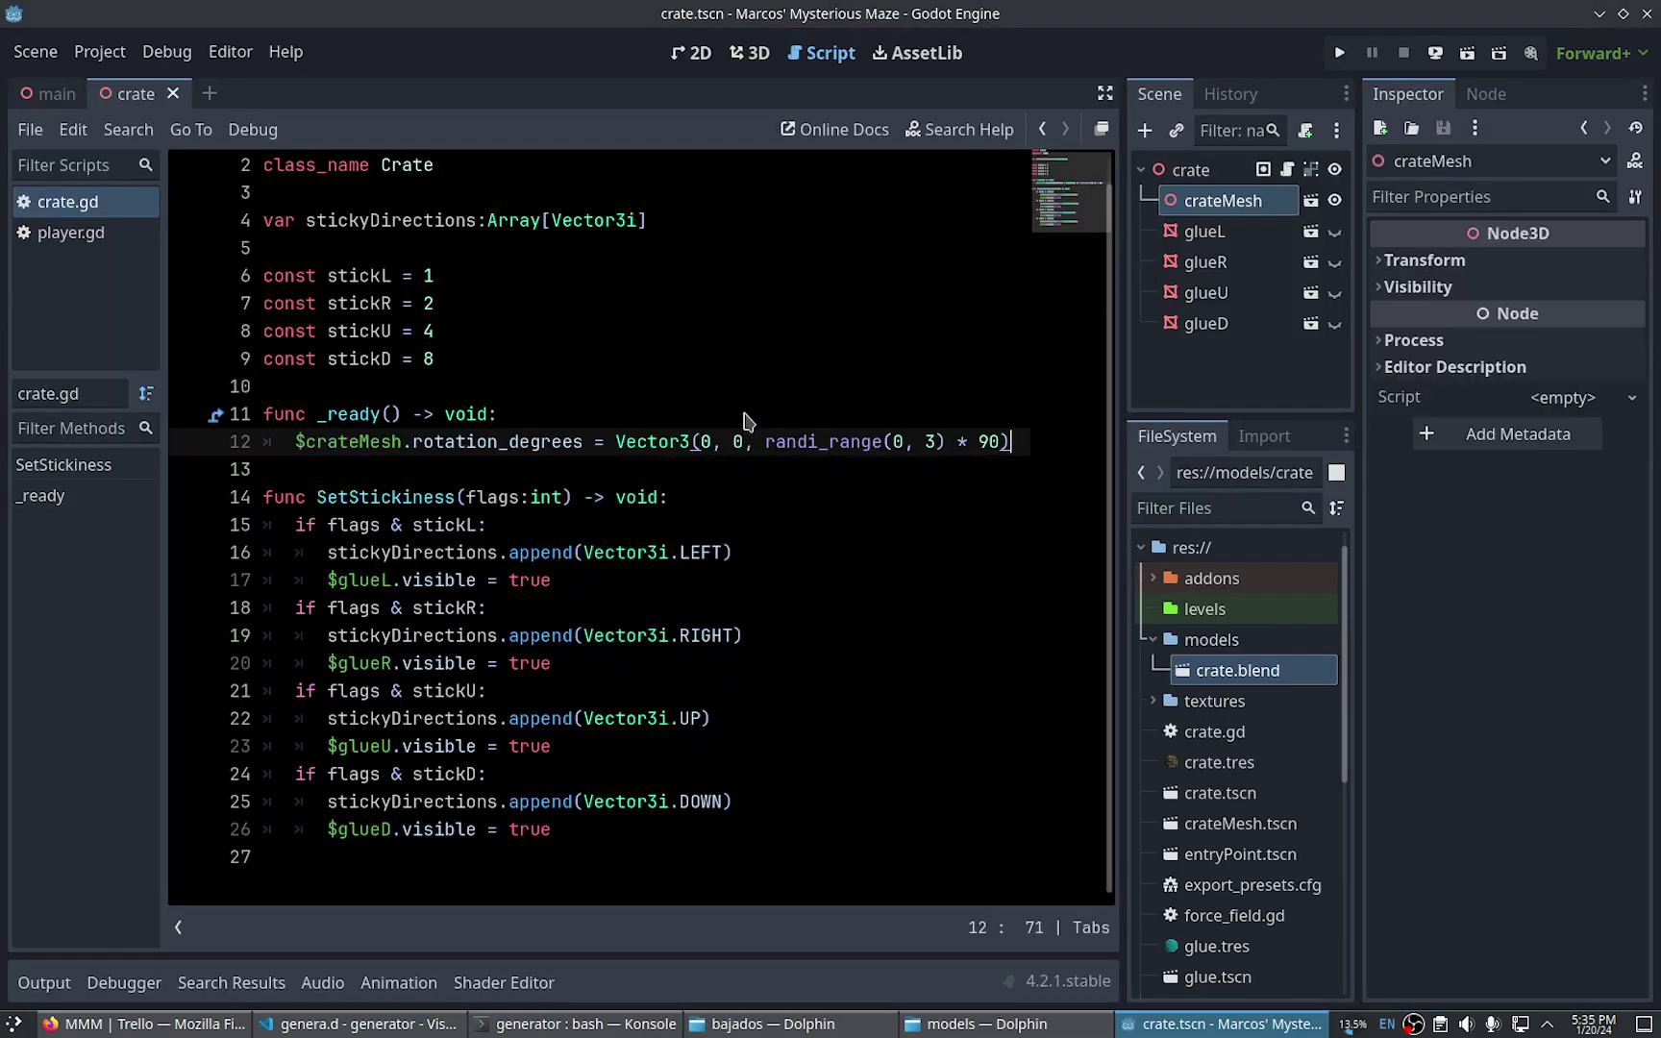
Open the crateMesh scene and set the Cube's surface material override 0 to crate.tres
{"action": "left_click", "coordinate": [1310, 201]}
{"action": "left_click", "coordinate": [1240, 201]}
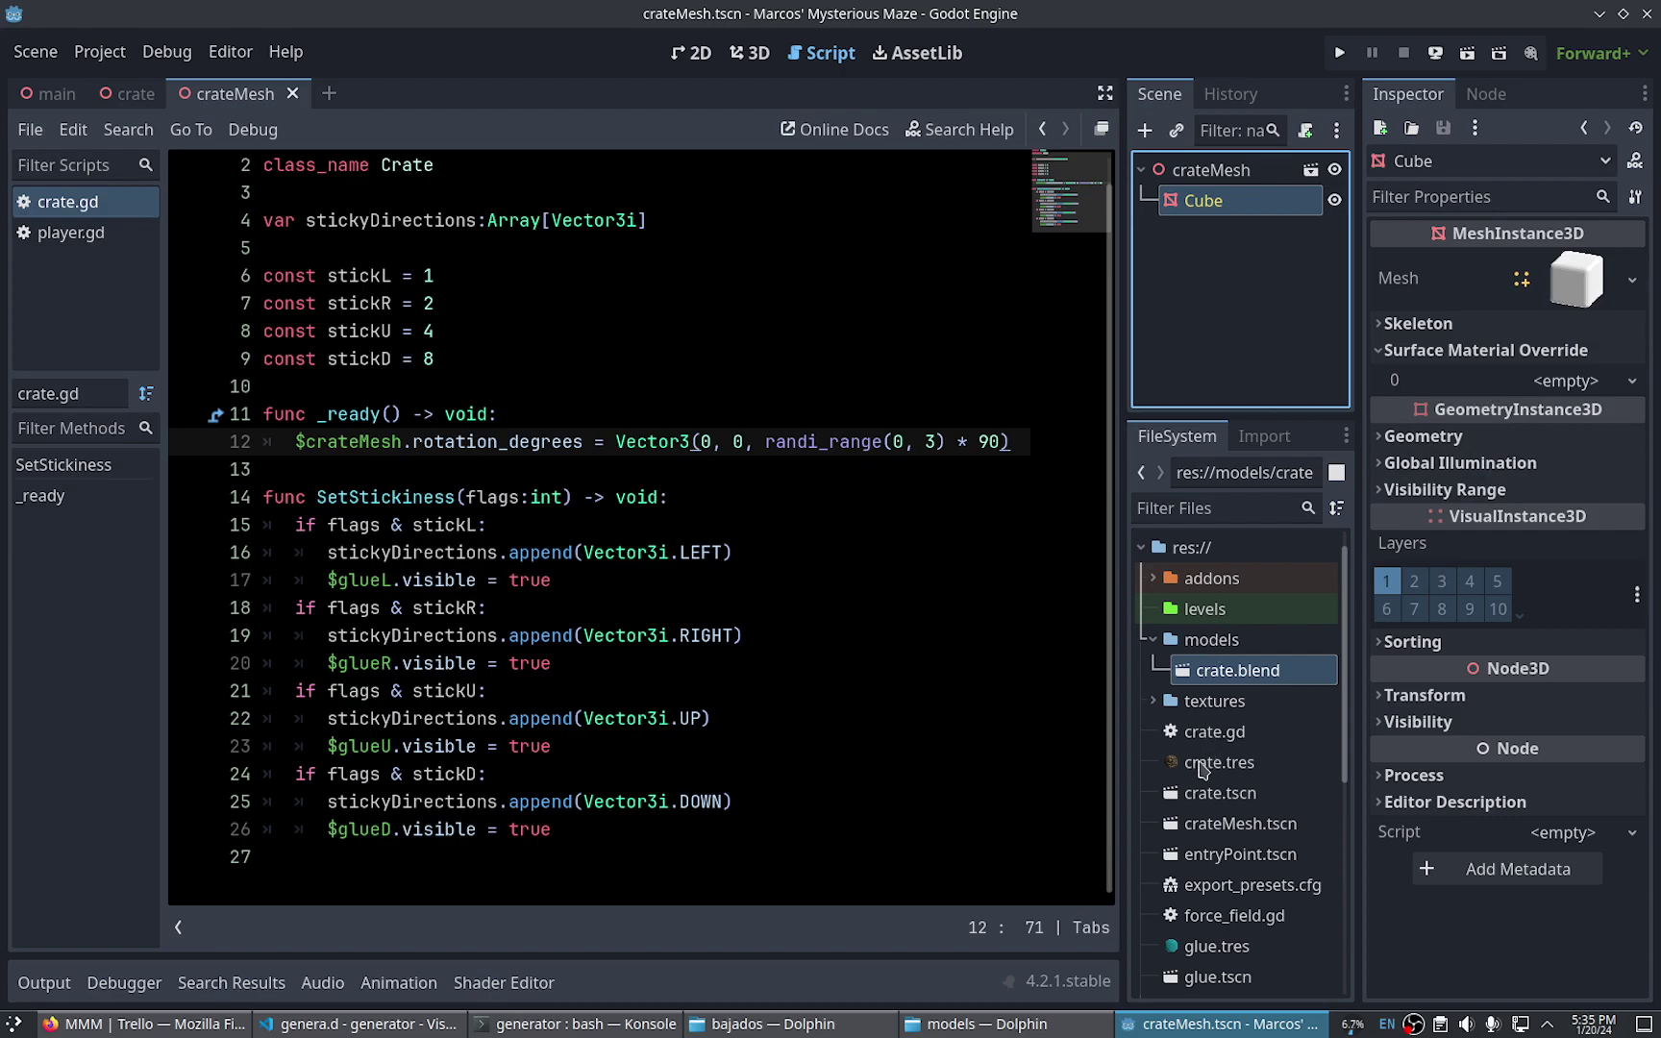
{"action": "left_click_drag", "start_coordinate": [1201, 769], "coordinate": [1557, 384]}
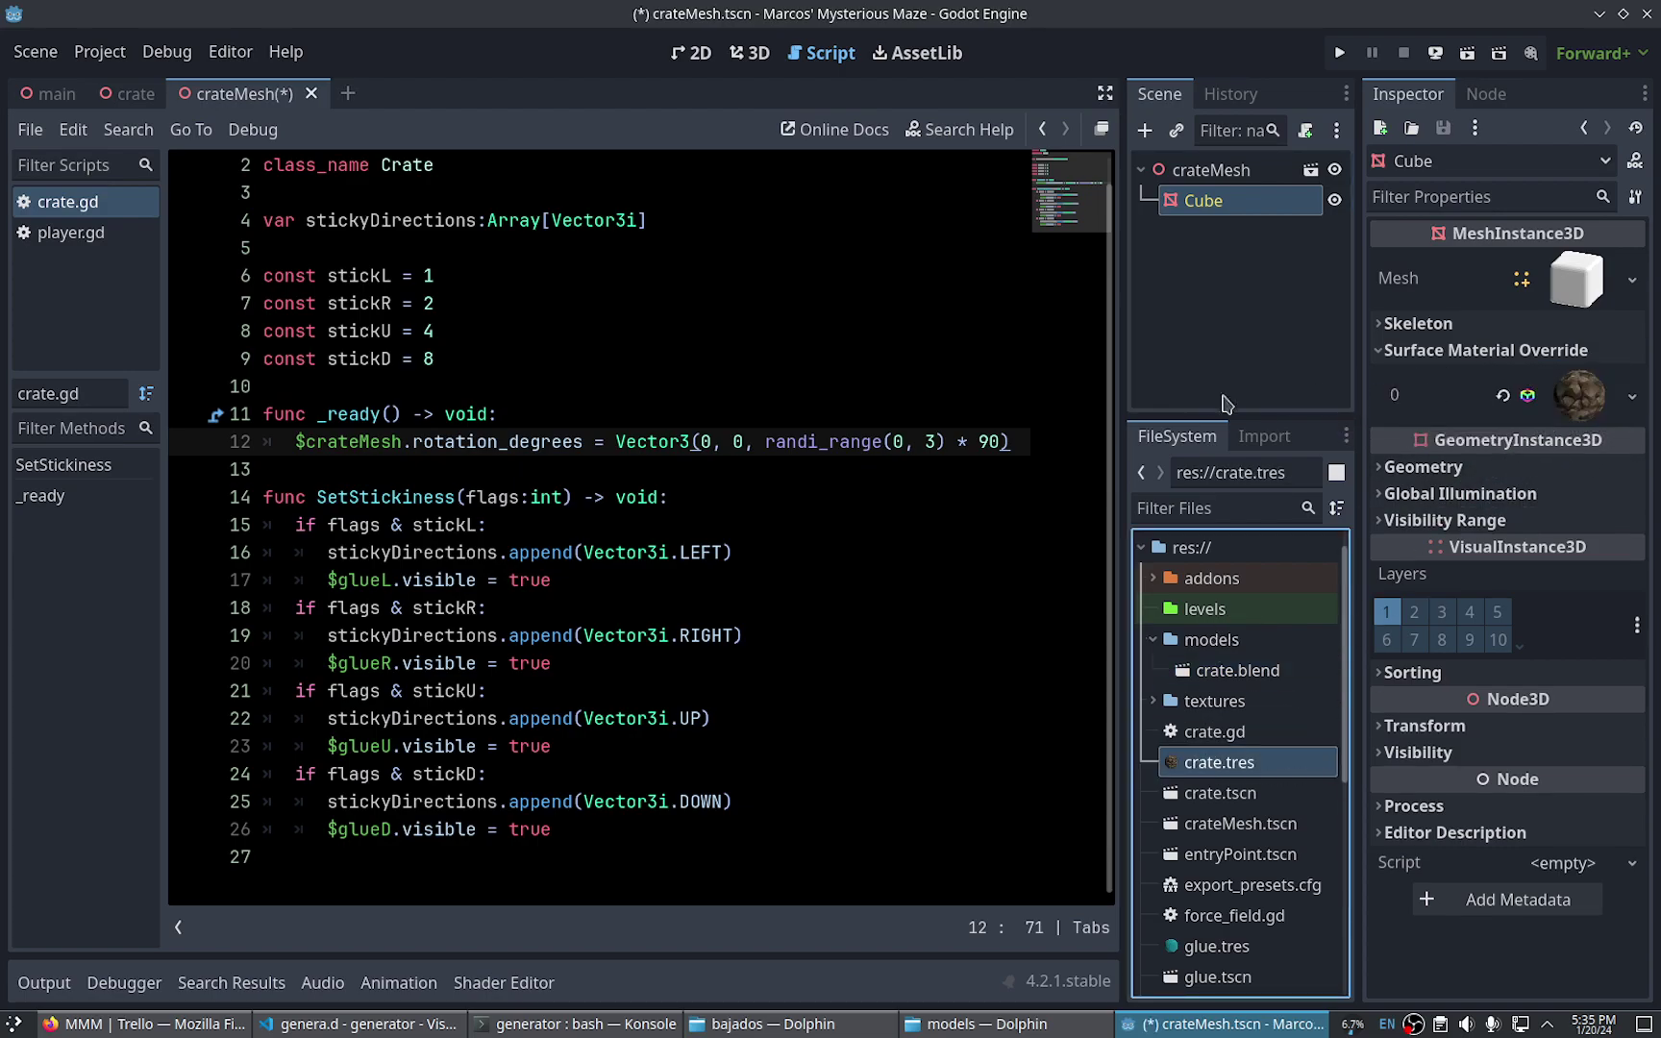
Save the crateMesh scene and run the game with the textured crate
{"action": "key", "text": "ctrl+s"}
{"action": "left_click", "coordinate": [599, 391]}
{"action": "key", "text": "F5"}
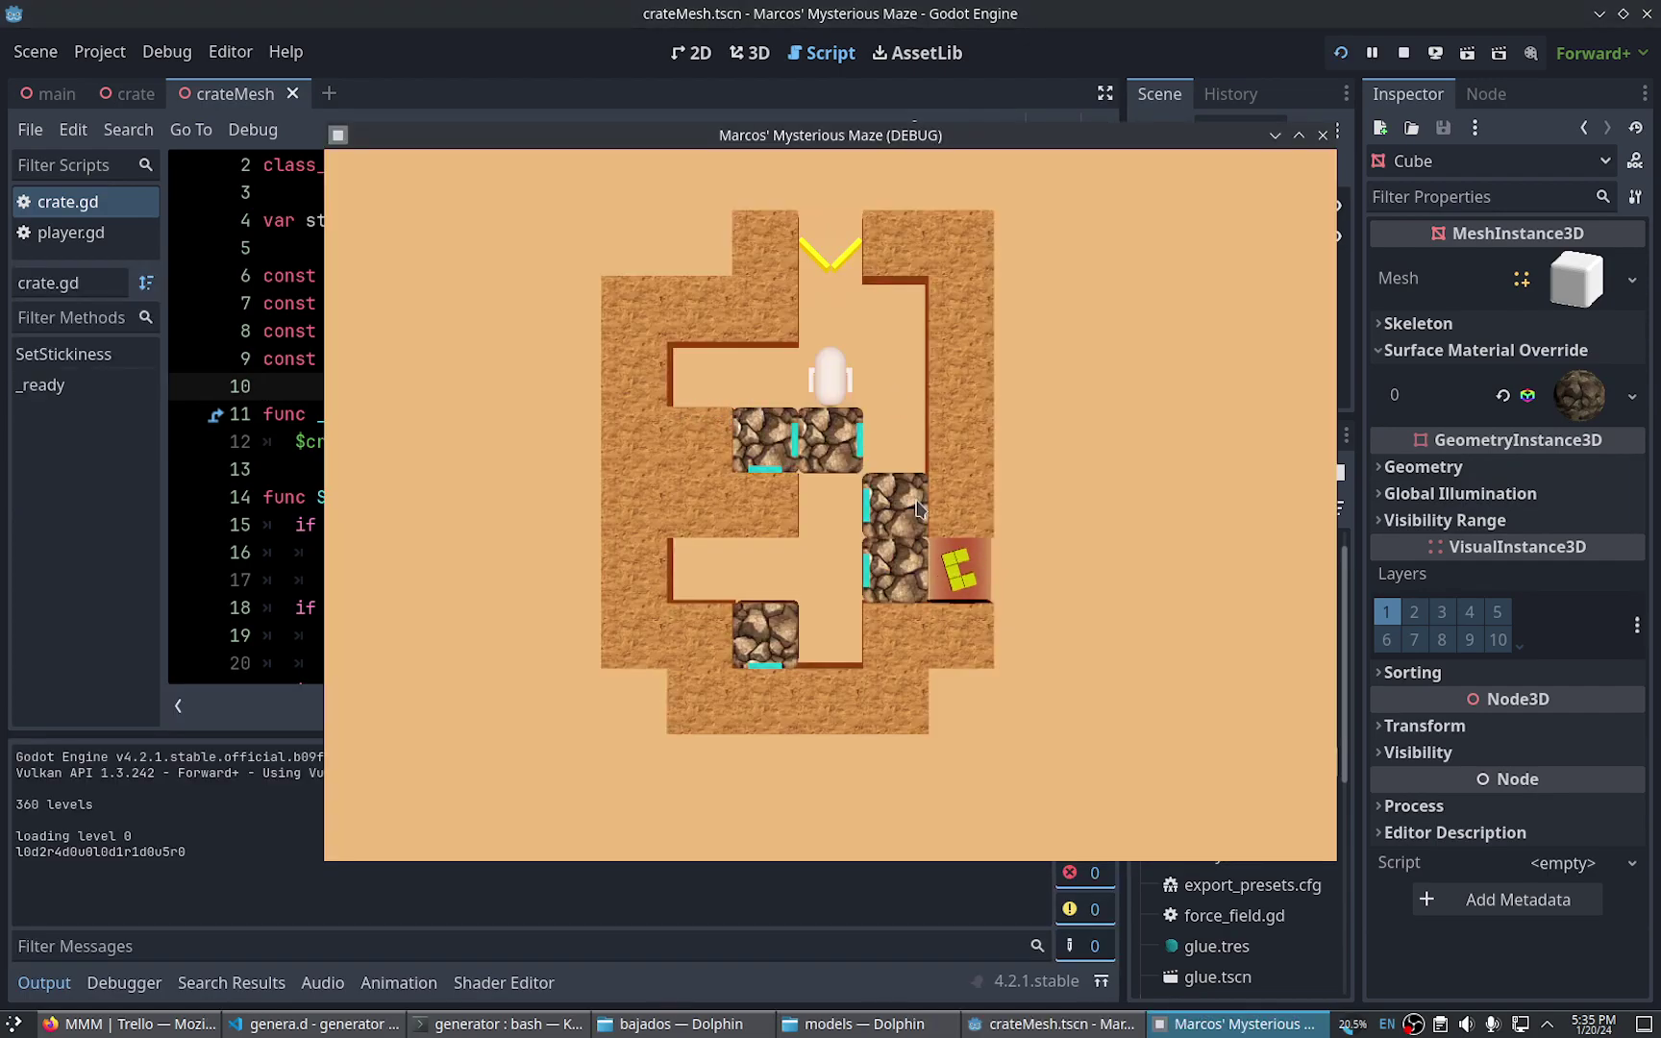
Walk the player around the maze and push the crates into two rows
{"action": "key", "text": "Right"}
{"action": "key", "text": "Down"}
{"action": "key", "text": "Down"}
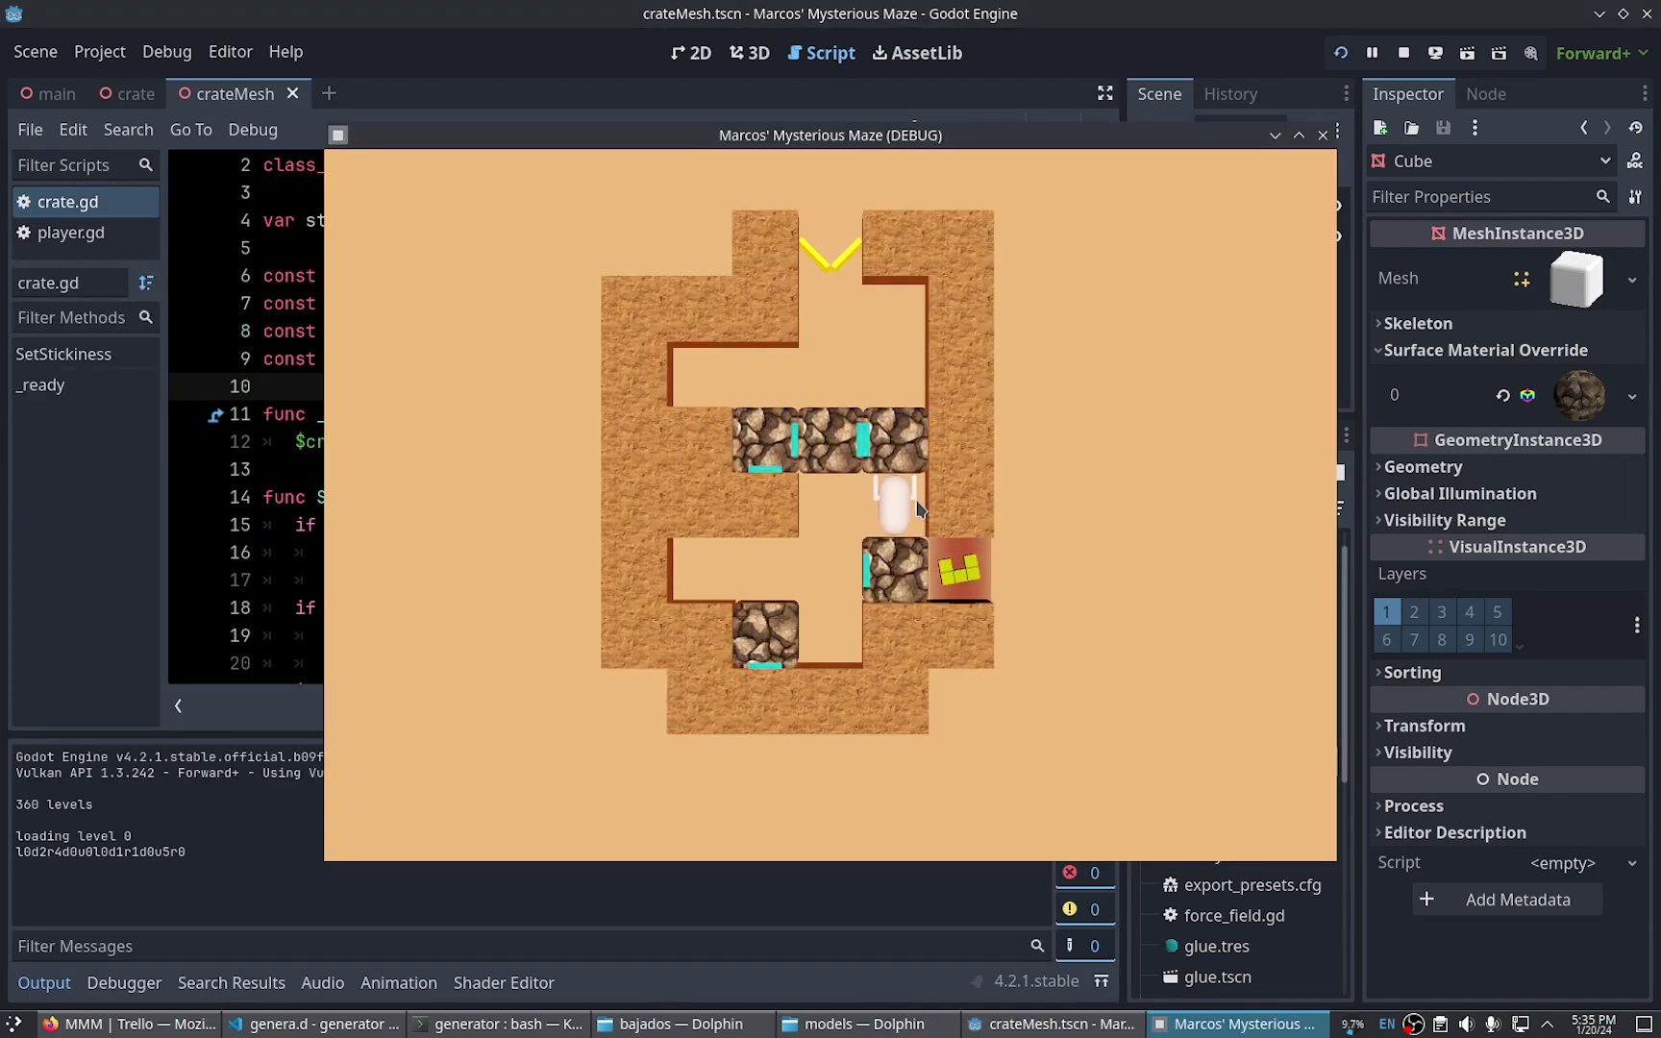
{"action": "key", "text": "Left"}
{"action": "key", "text": "Down"}
{"action": "key", "text": "Down"}
{"action": "key", "text": "Up"}
{"action": "key", "text": "Left"}
{"action": "key", "text": "Down"}
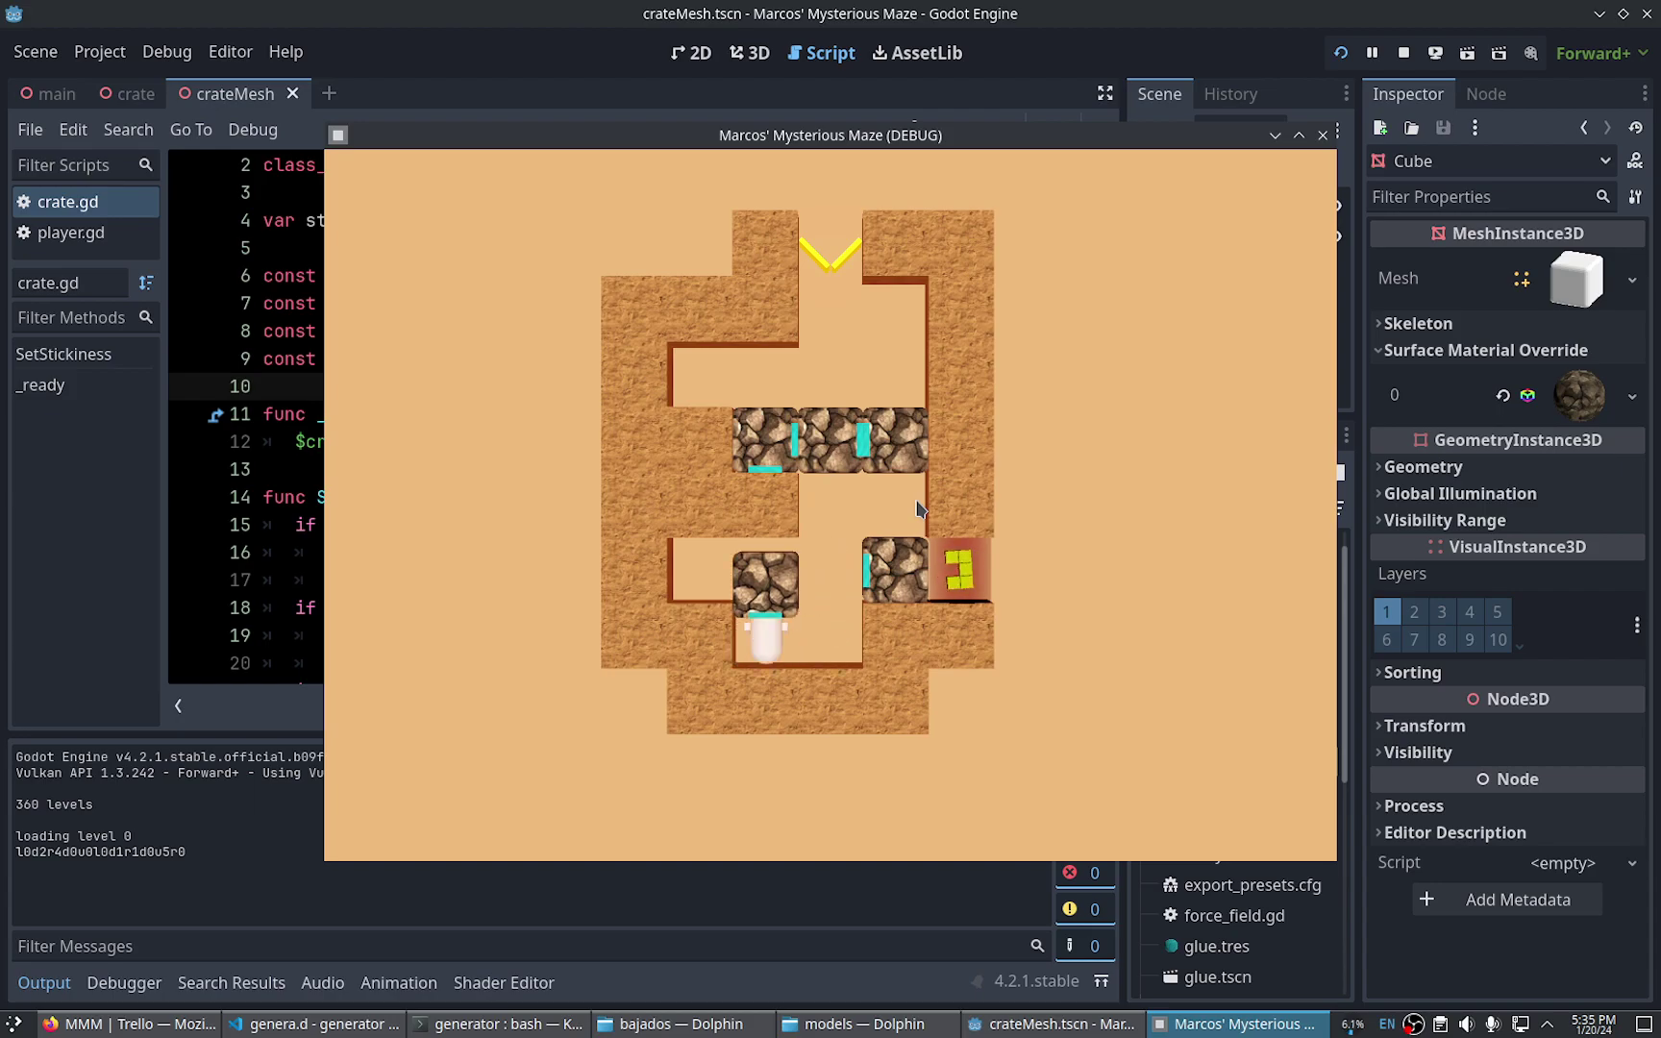
{"action": "key", "text": "Right"}
{"action": "key", "text": "Left"}
{"action": "key", "text": "Right"}
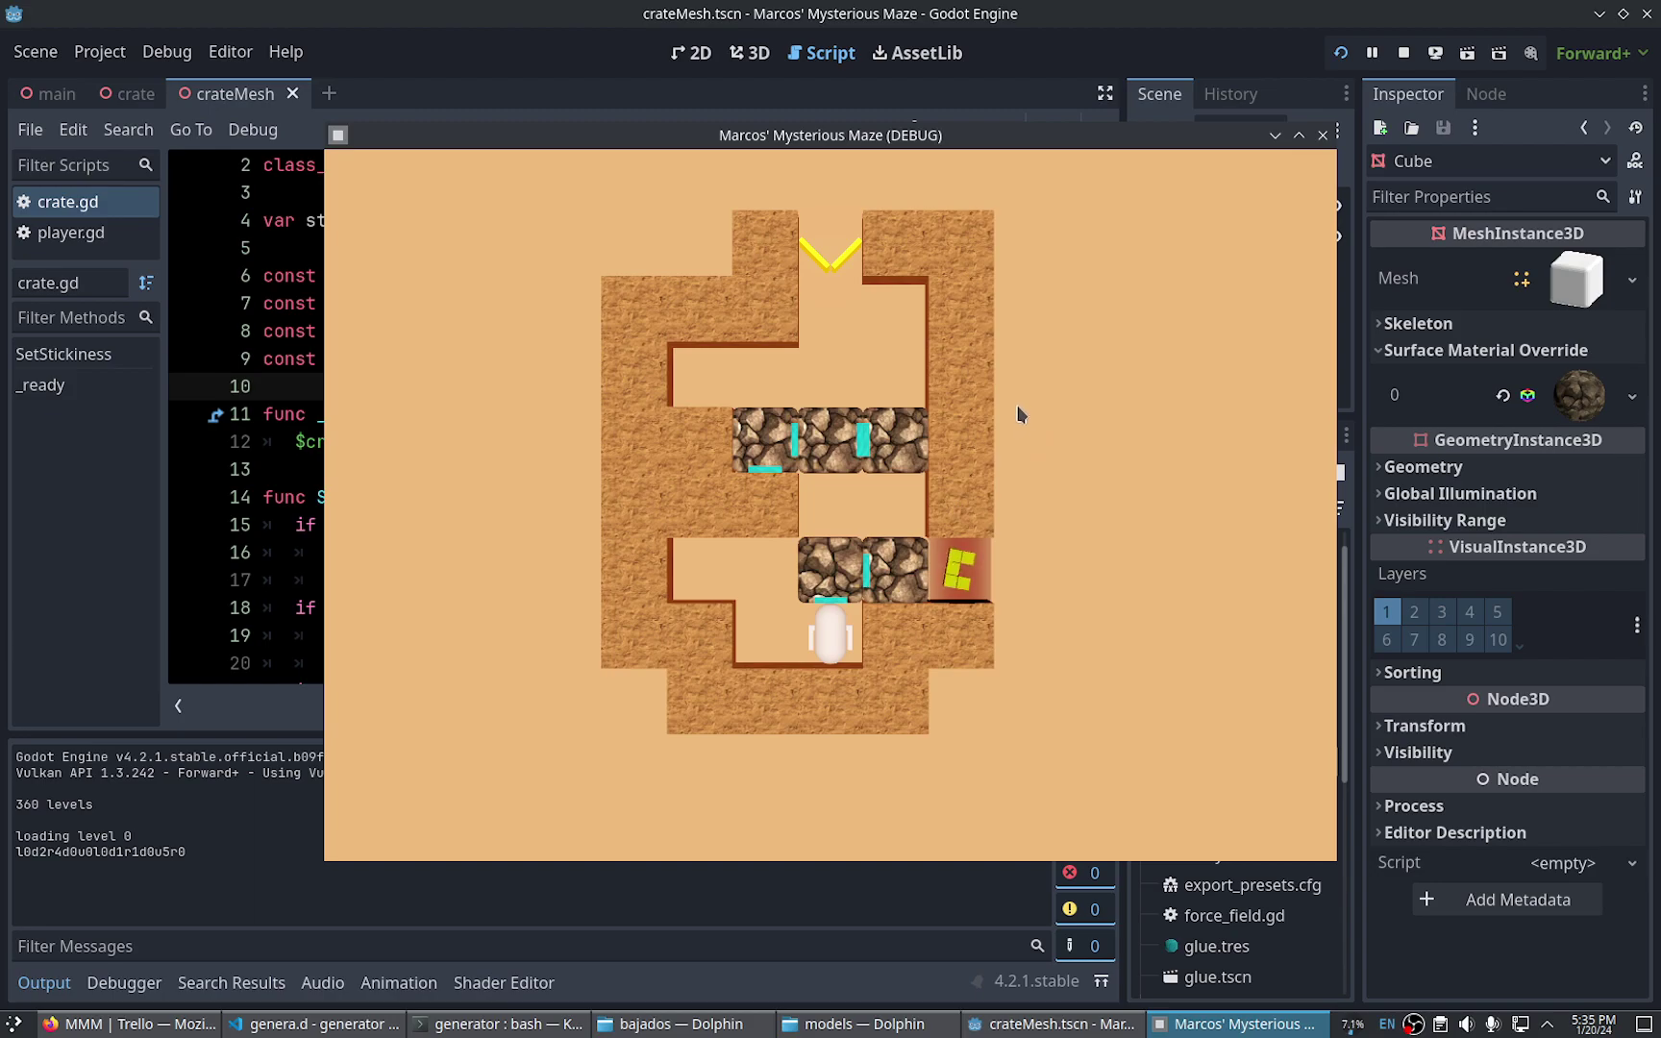
{"action": "left_click_drag", "start_coordinate": [1079, 463], "coordinate": [1014, 444], "text": "alt"}
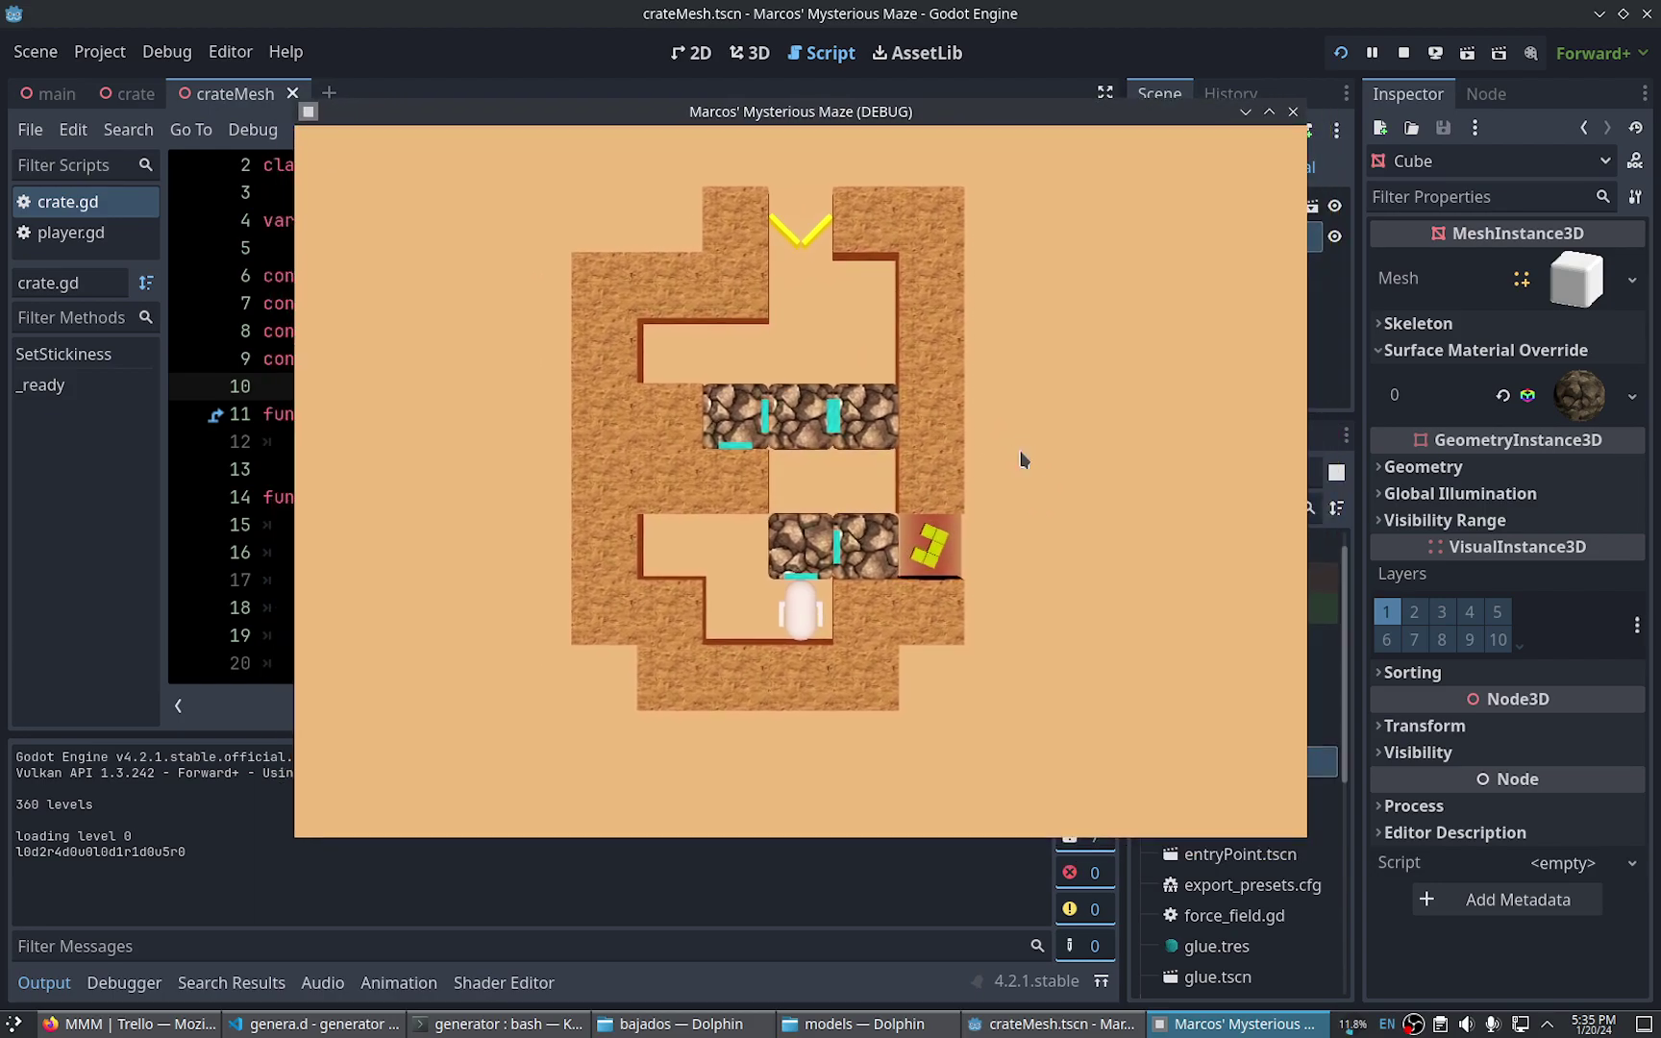
Add a Trello card titled 'try assigning the materials inside Blender' to the WIP list
{"action": "left_click", "coordinate": [130, 1024]}
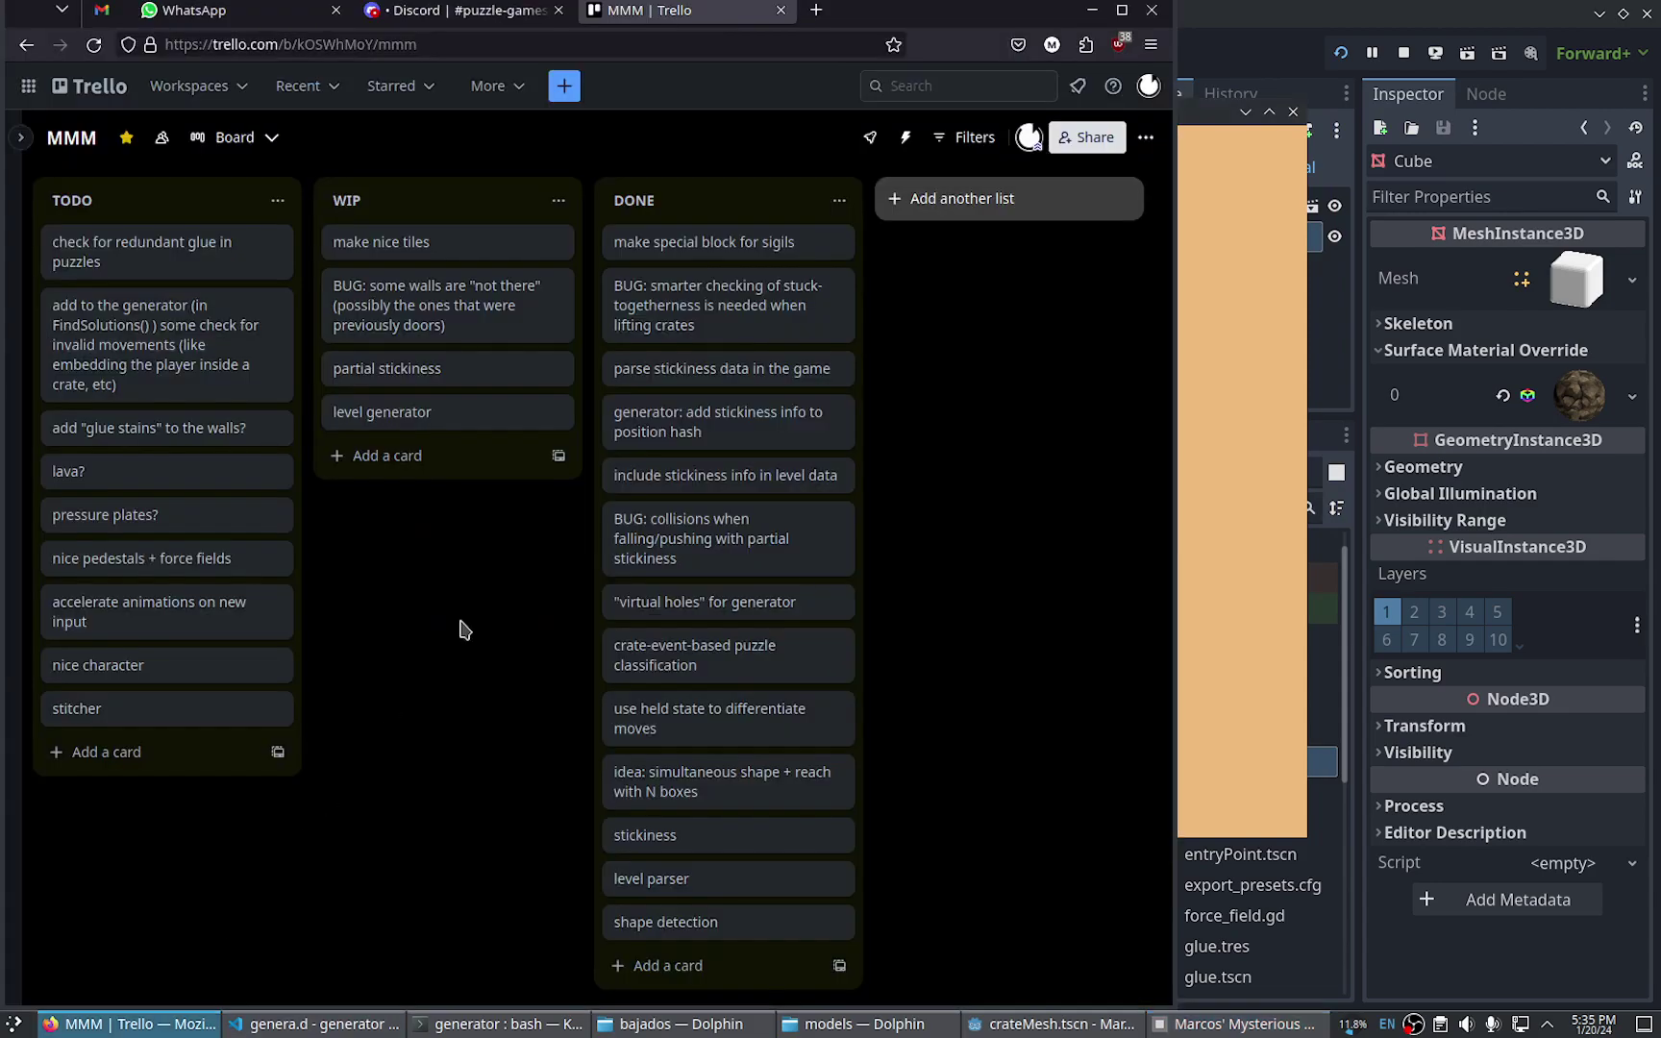
{"action": "left_click", "coordinate": [445, 461]}
{"action": "type", "text": "try assigning the material ins"}
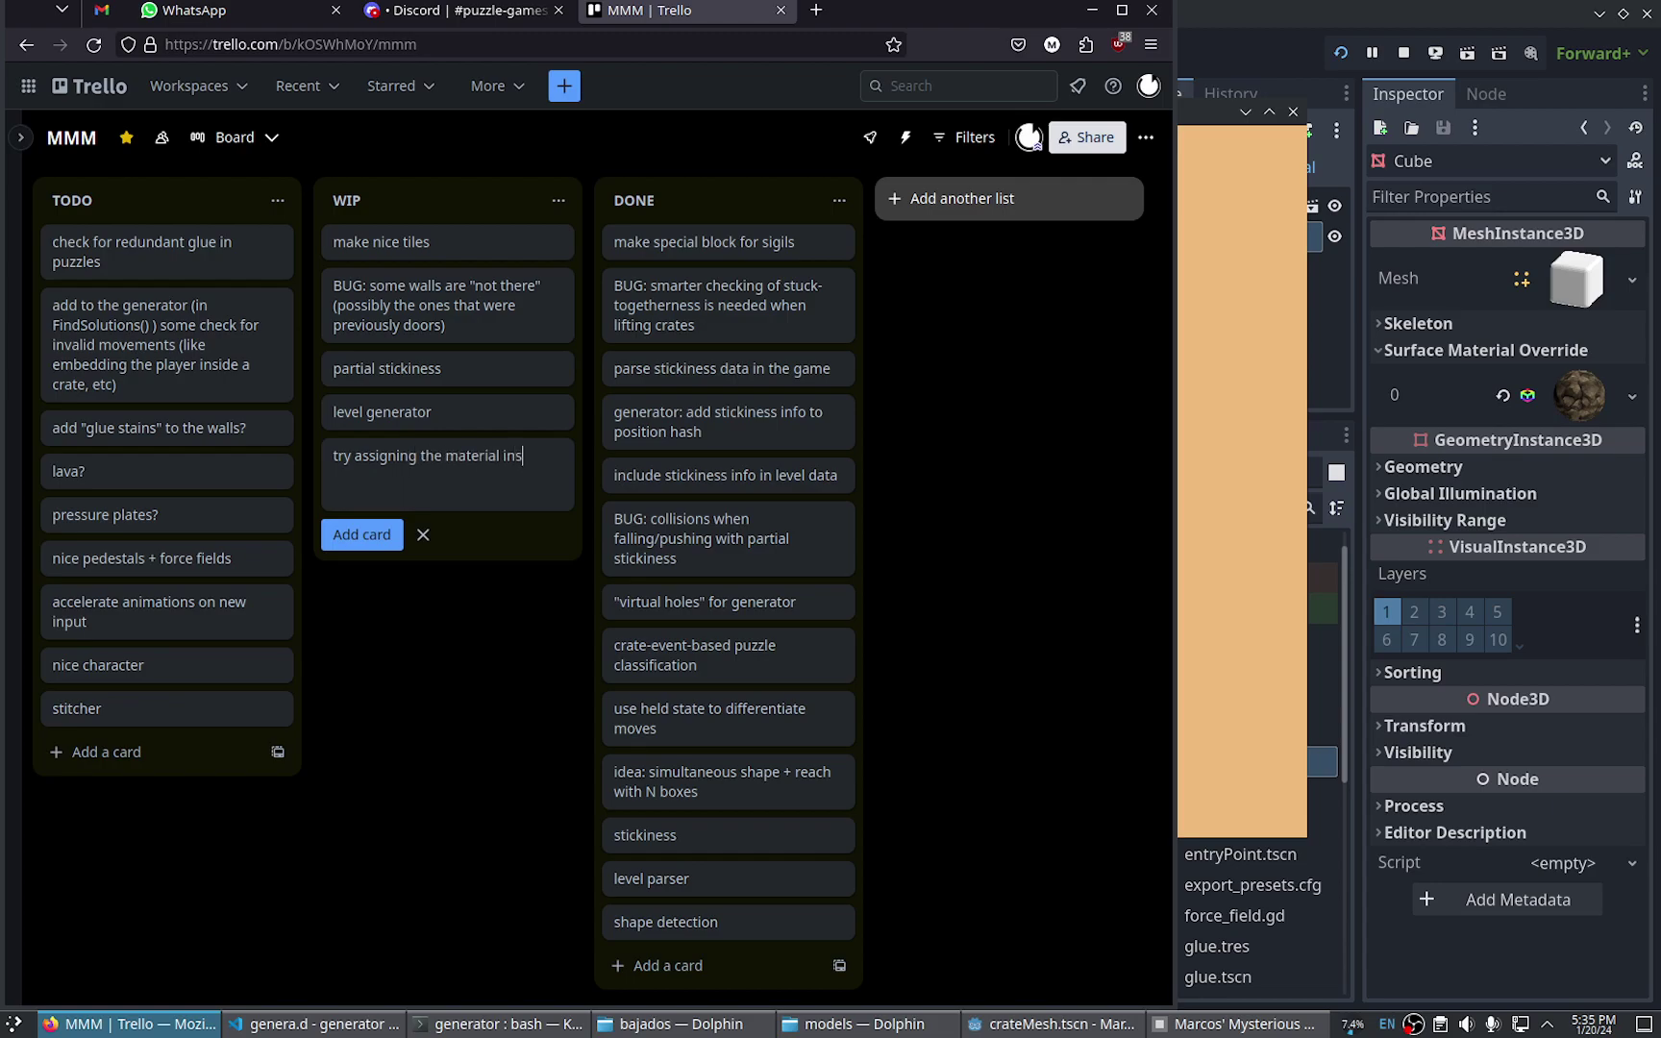
{"action": "type", "text": "ide Blender"}
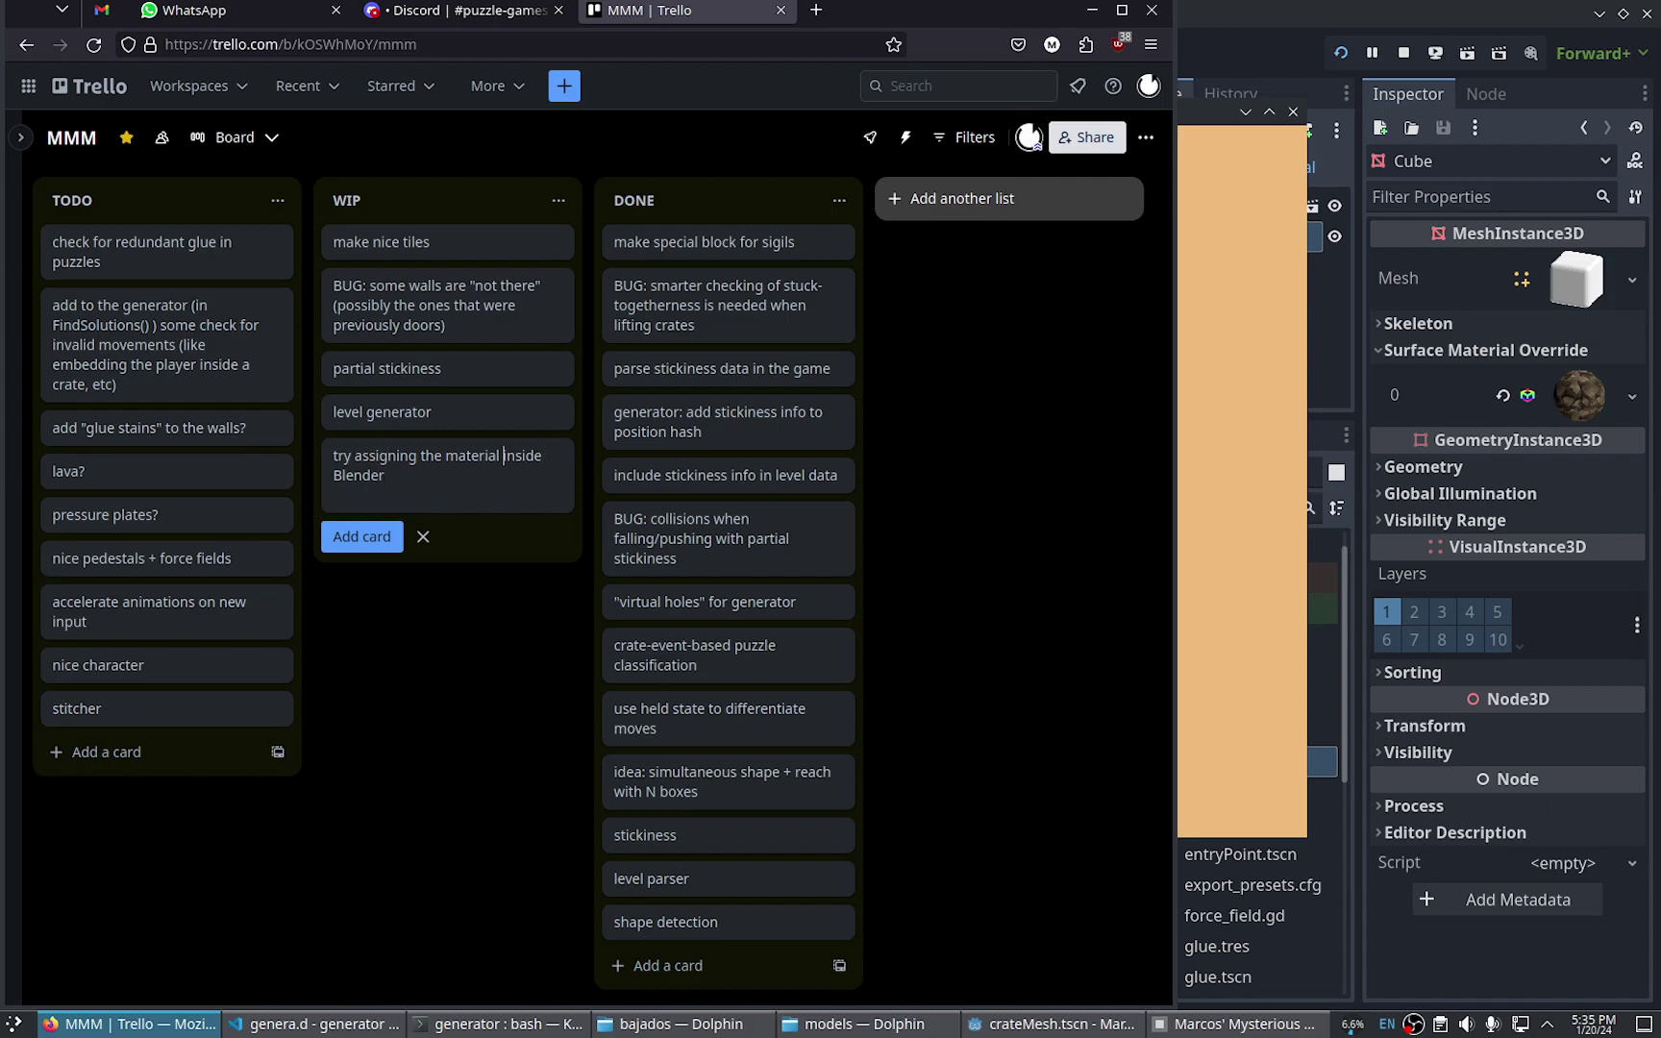
{"action": "type", "text": "s"}
{"action": "key", "text": "Return"}
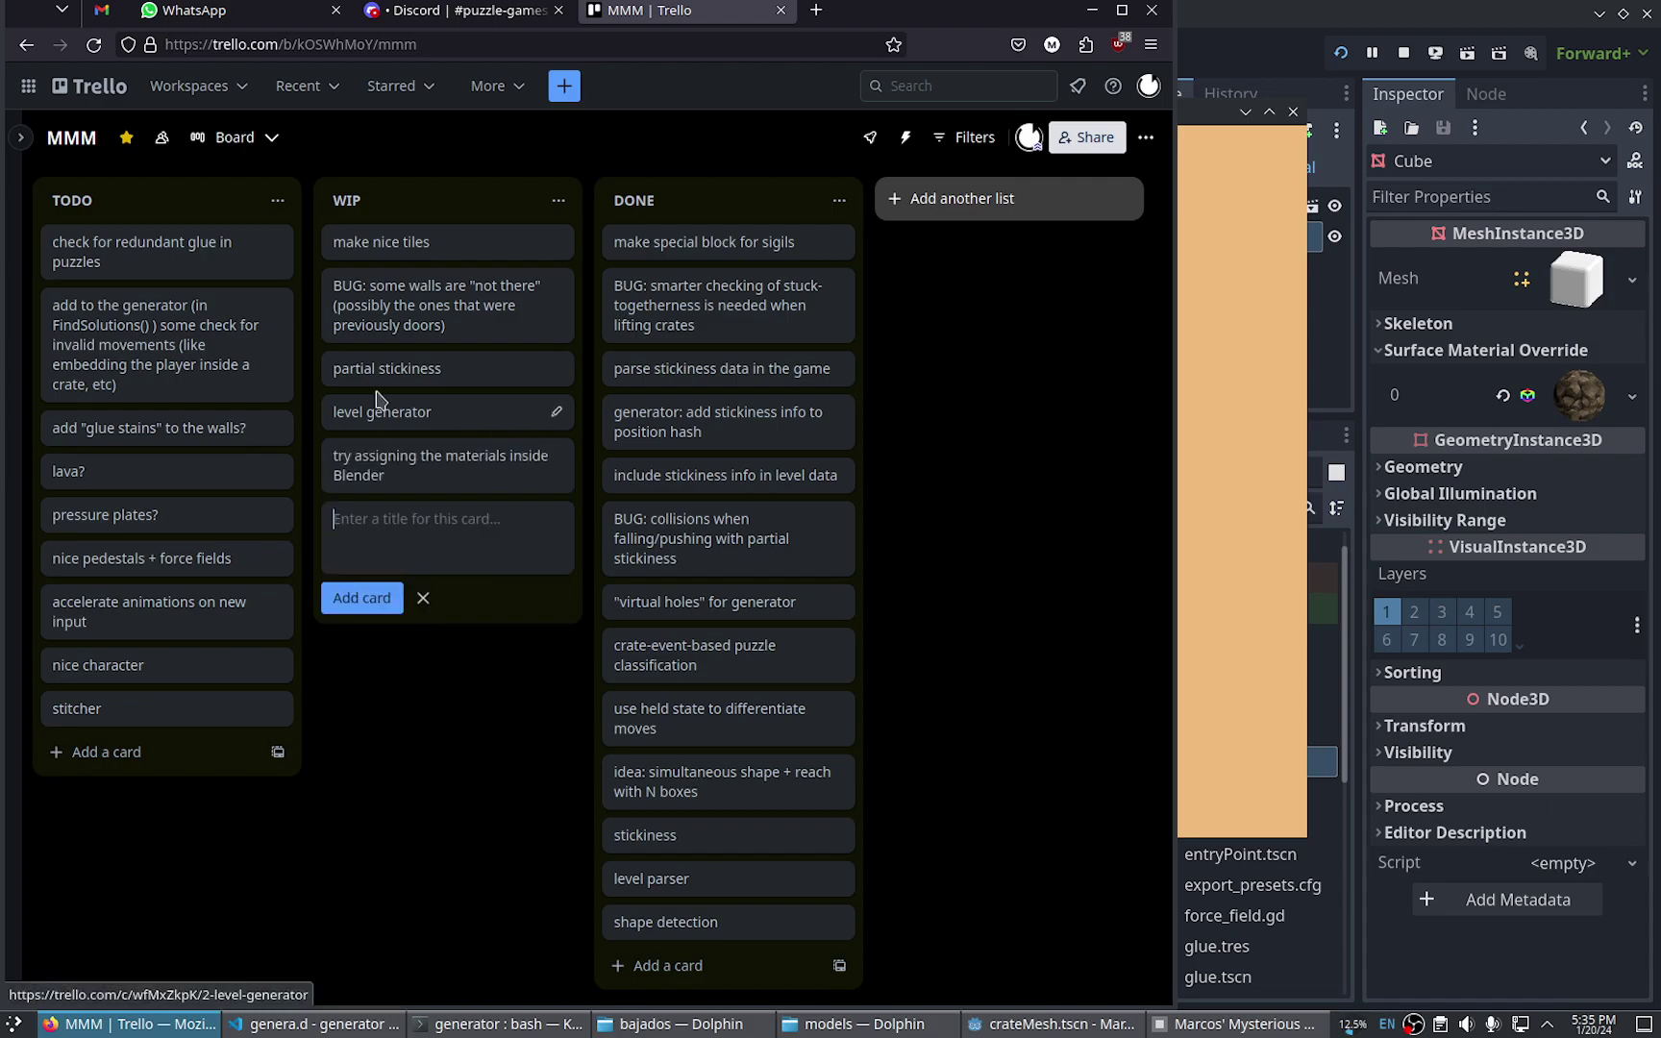
Move the new card to the top of the TODO list
{"action": "mouse_move", "coordinate": [382, 469]}
{"action": "left_mouse_down"}
{"action": "mouse_move", "coordinate": [433, 313]}
{"action": "mouse_move", "coordinate": [114, 315]}
{"action": "left_mouse_up"}
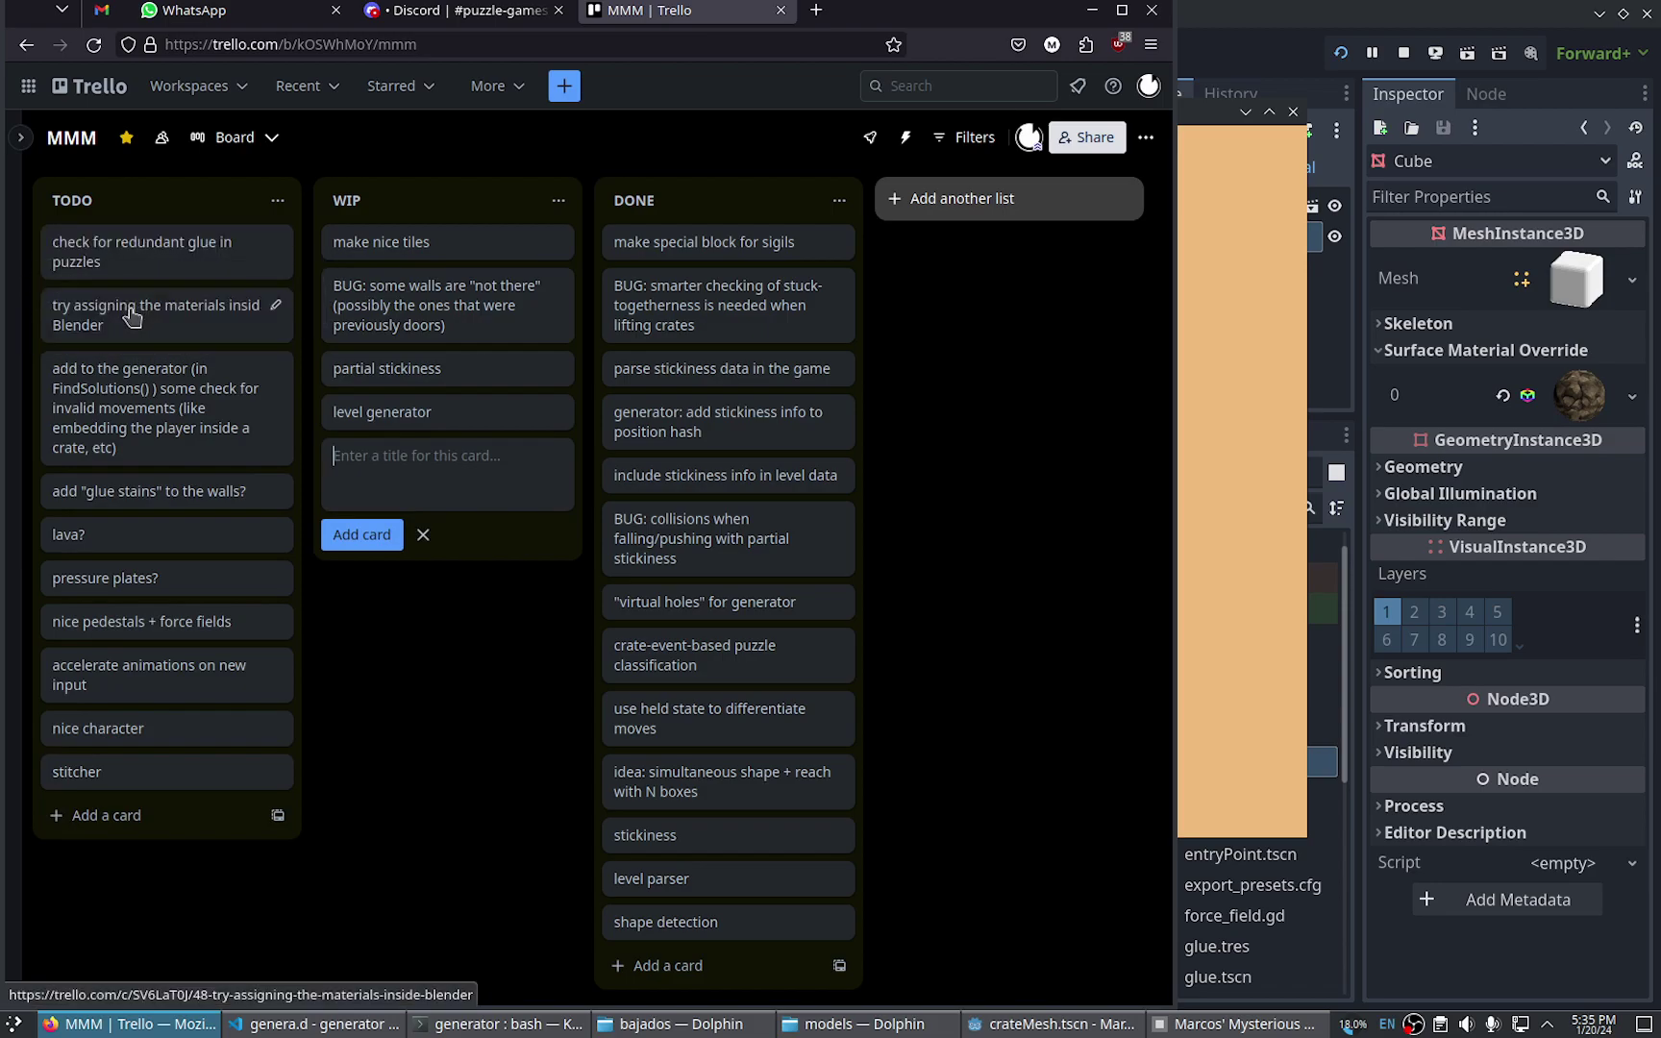
{"action": "left_click_drag", "start_coordinate": [113, 315], "coordinate": [167, 251]}
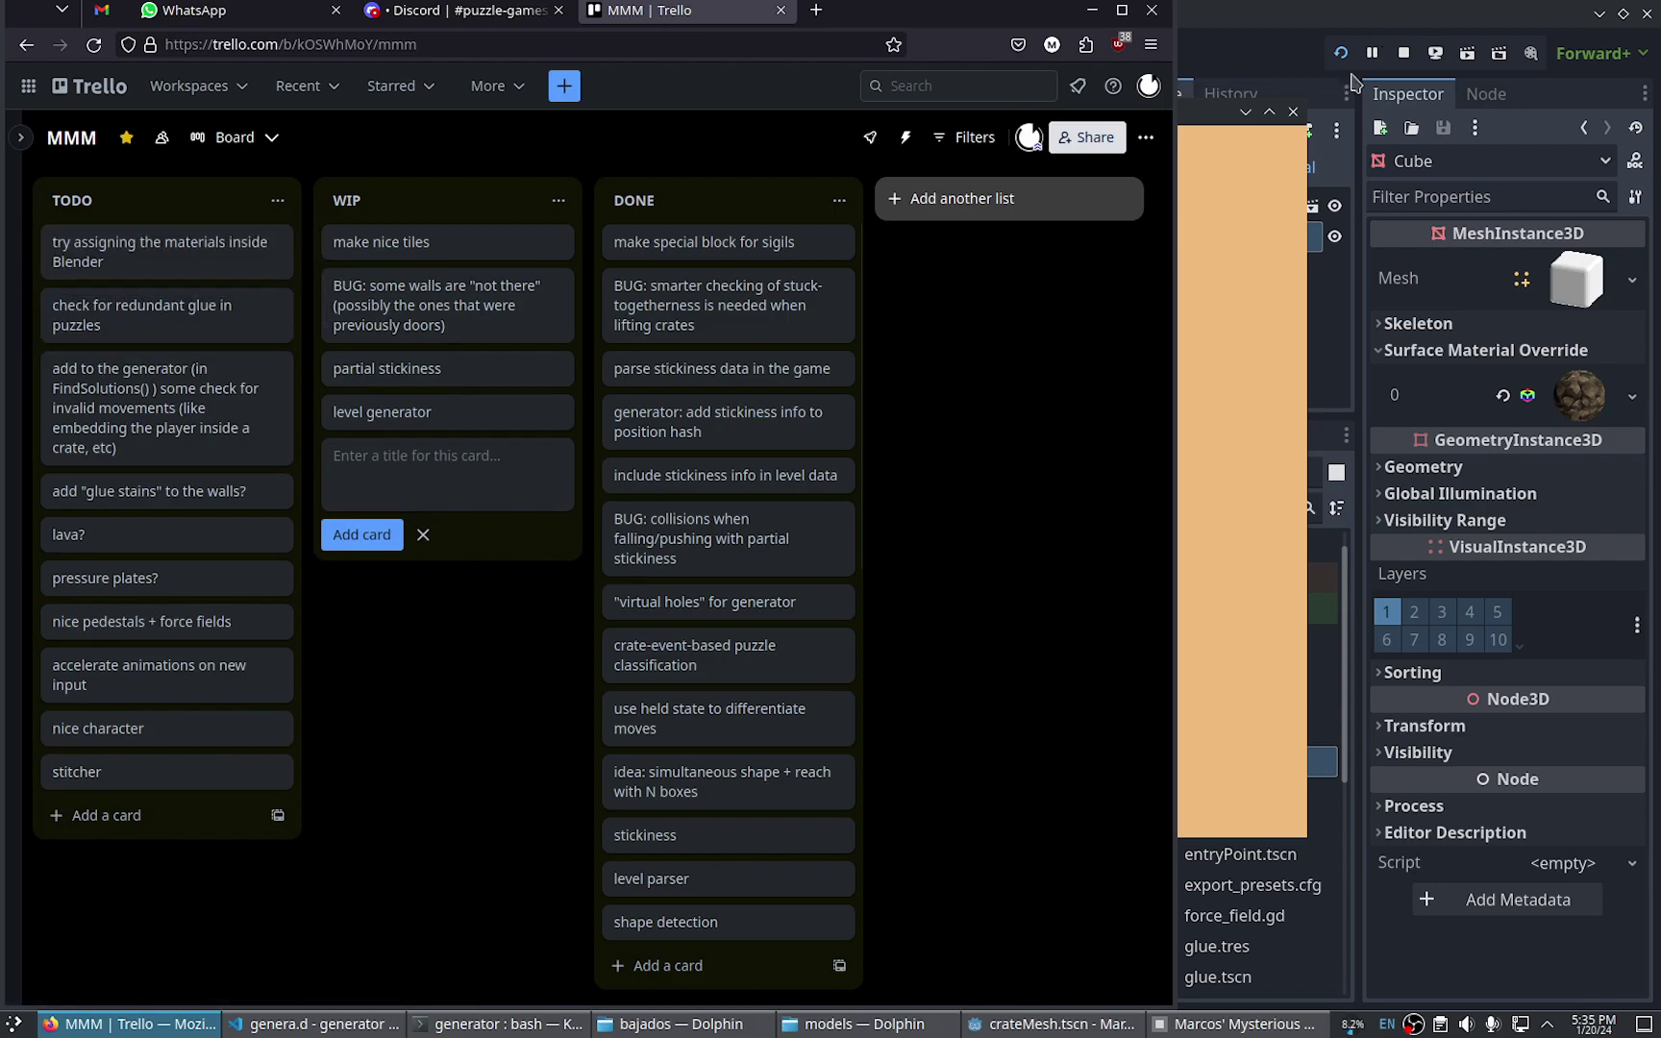
{"action": "left_click", "coordinate": [1296, 217]}
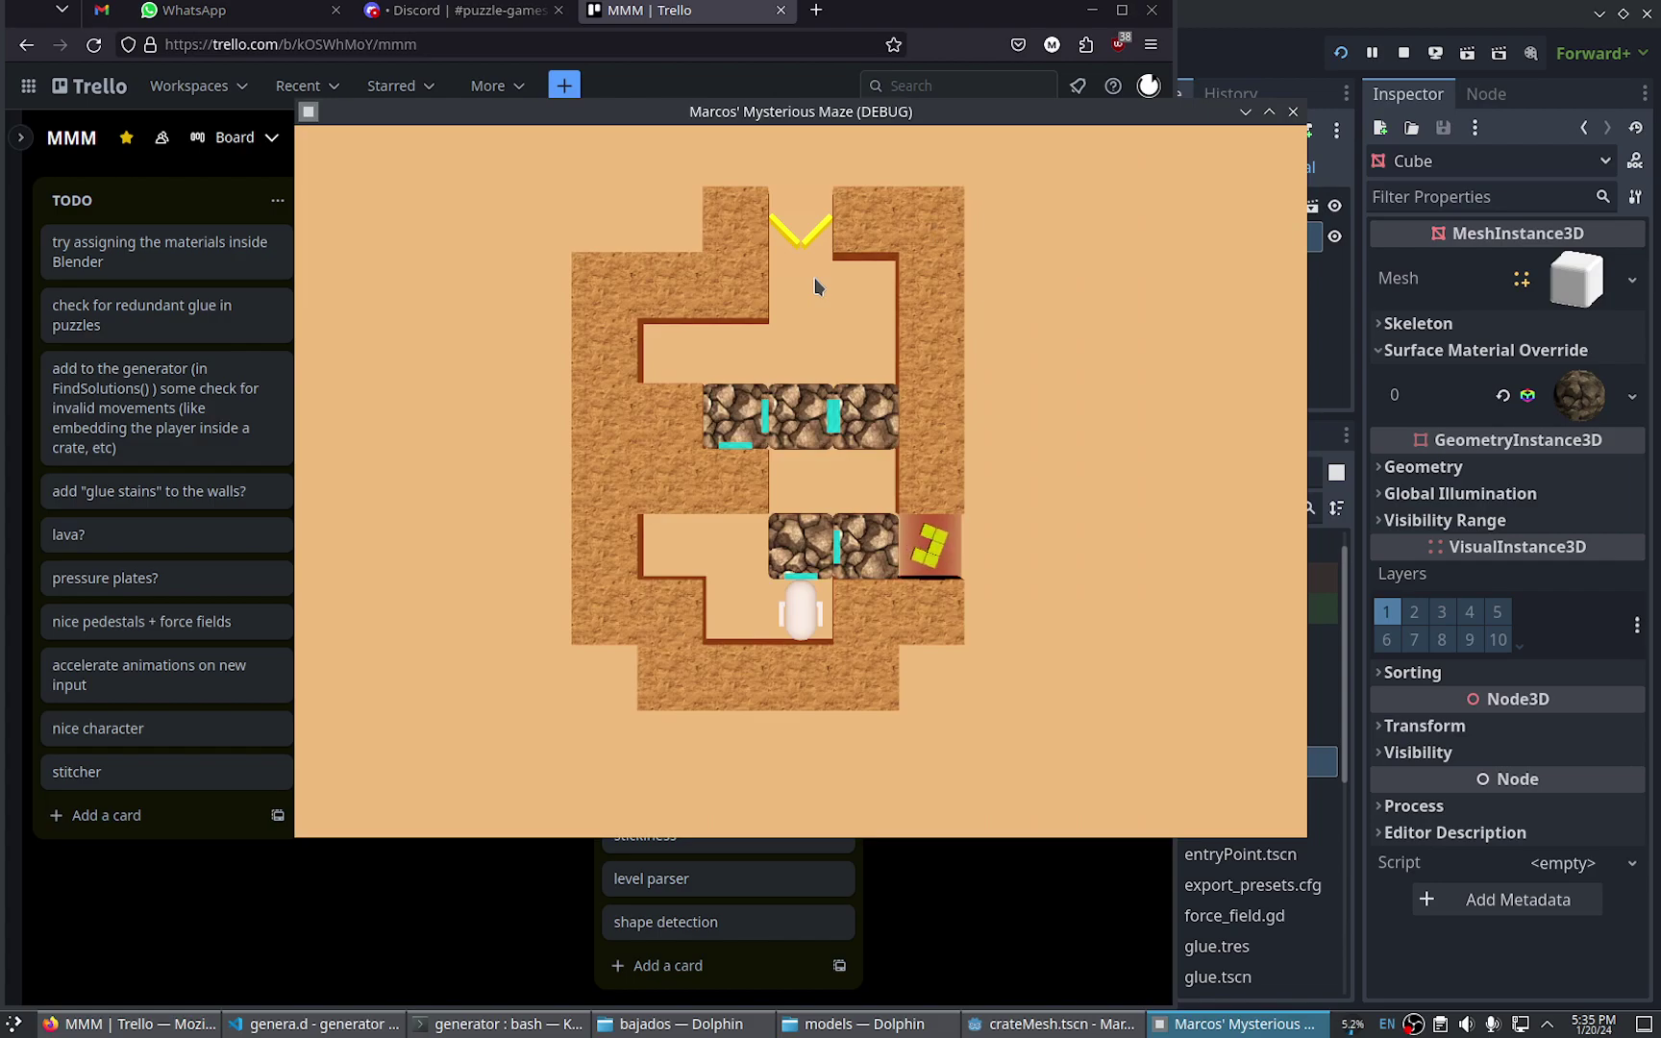
Close the running game and close the crate.gd script in Godot
{"action": "key", "text": "Escape"}
{"action": "key", "text": "alt+Tab"}
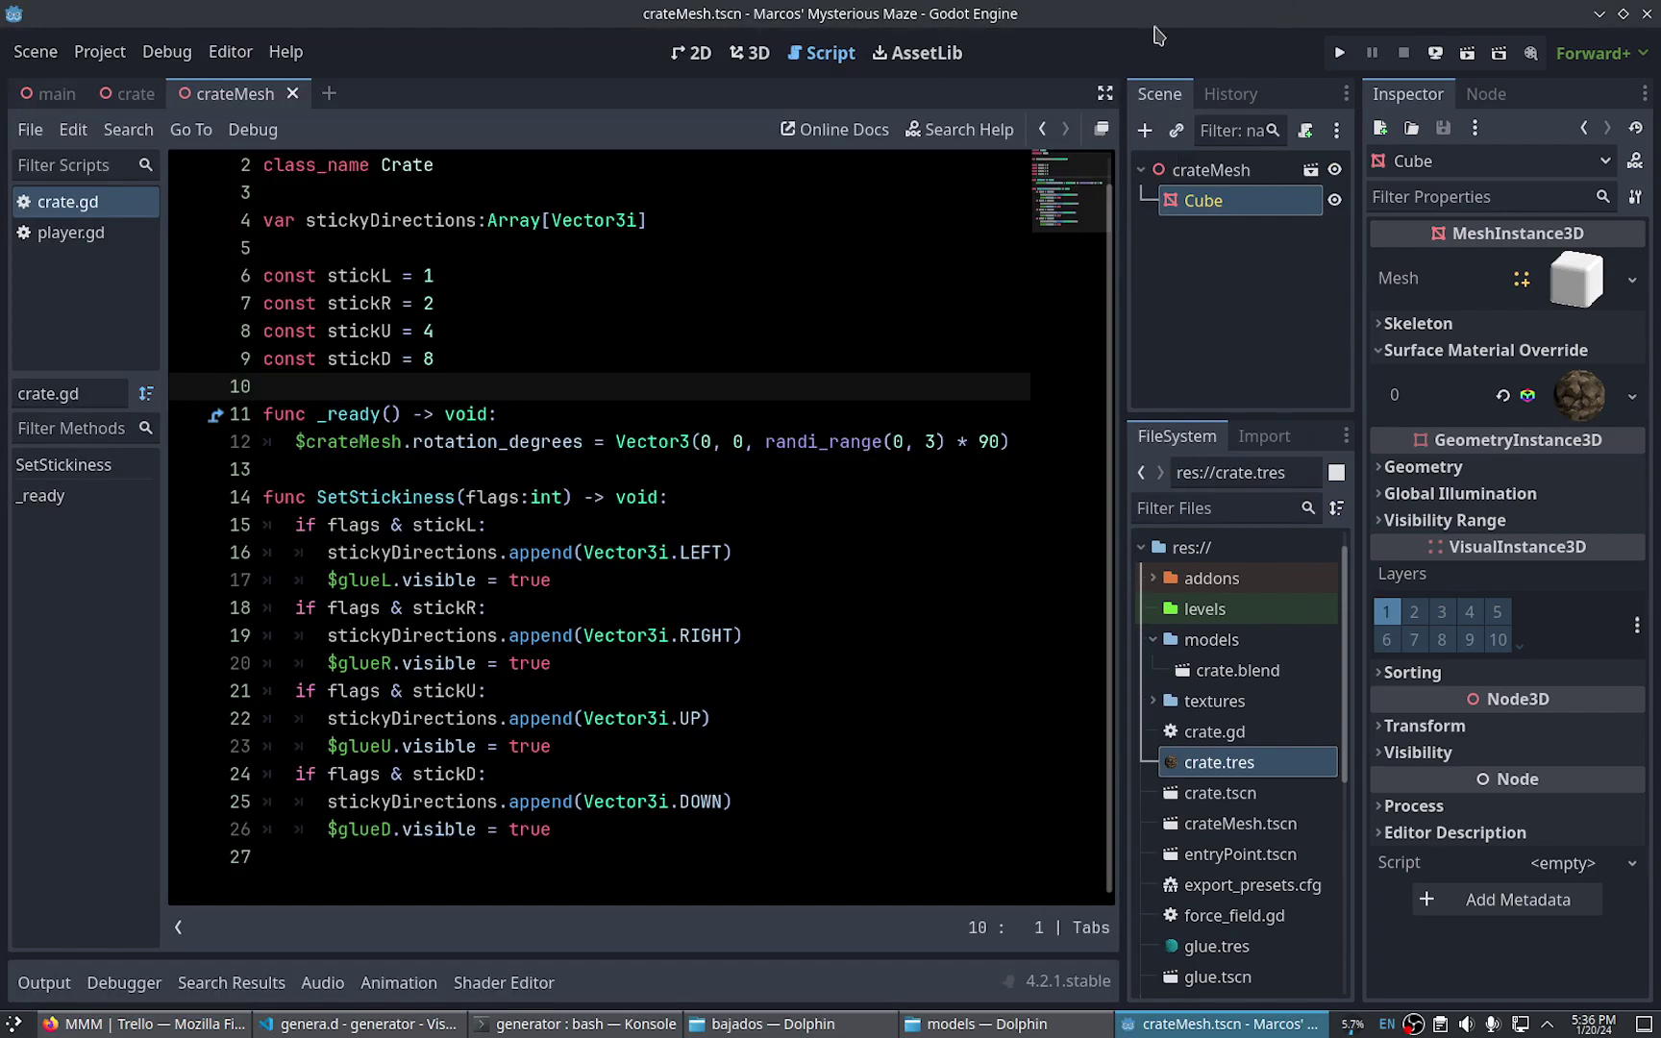
{"action": "scroll", "coordinate": [701, 370], "scroll_direction": "up", "scroll_amount": 1}
{"action": "left_click", "coordinate": [701, 336]}
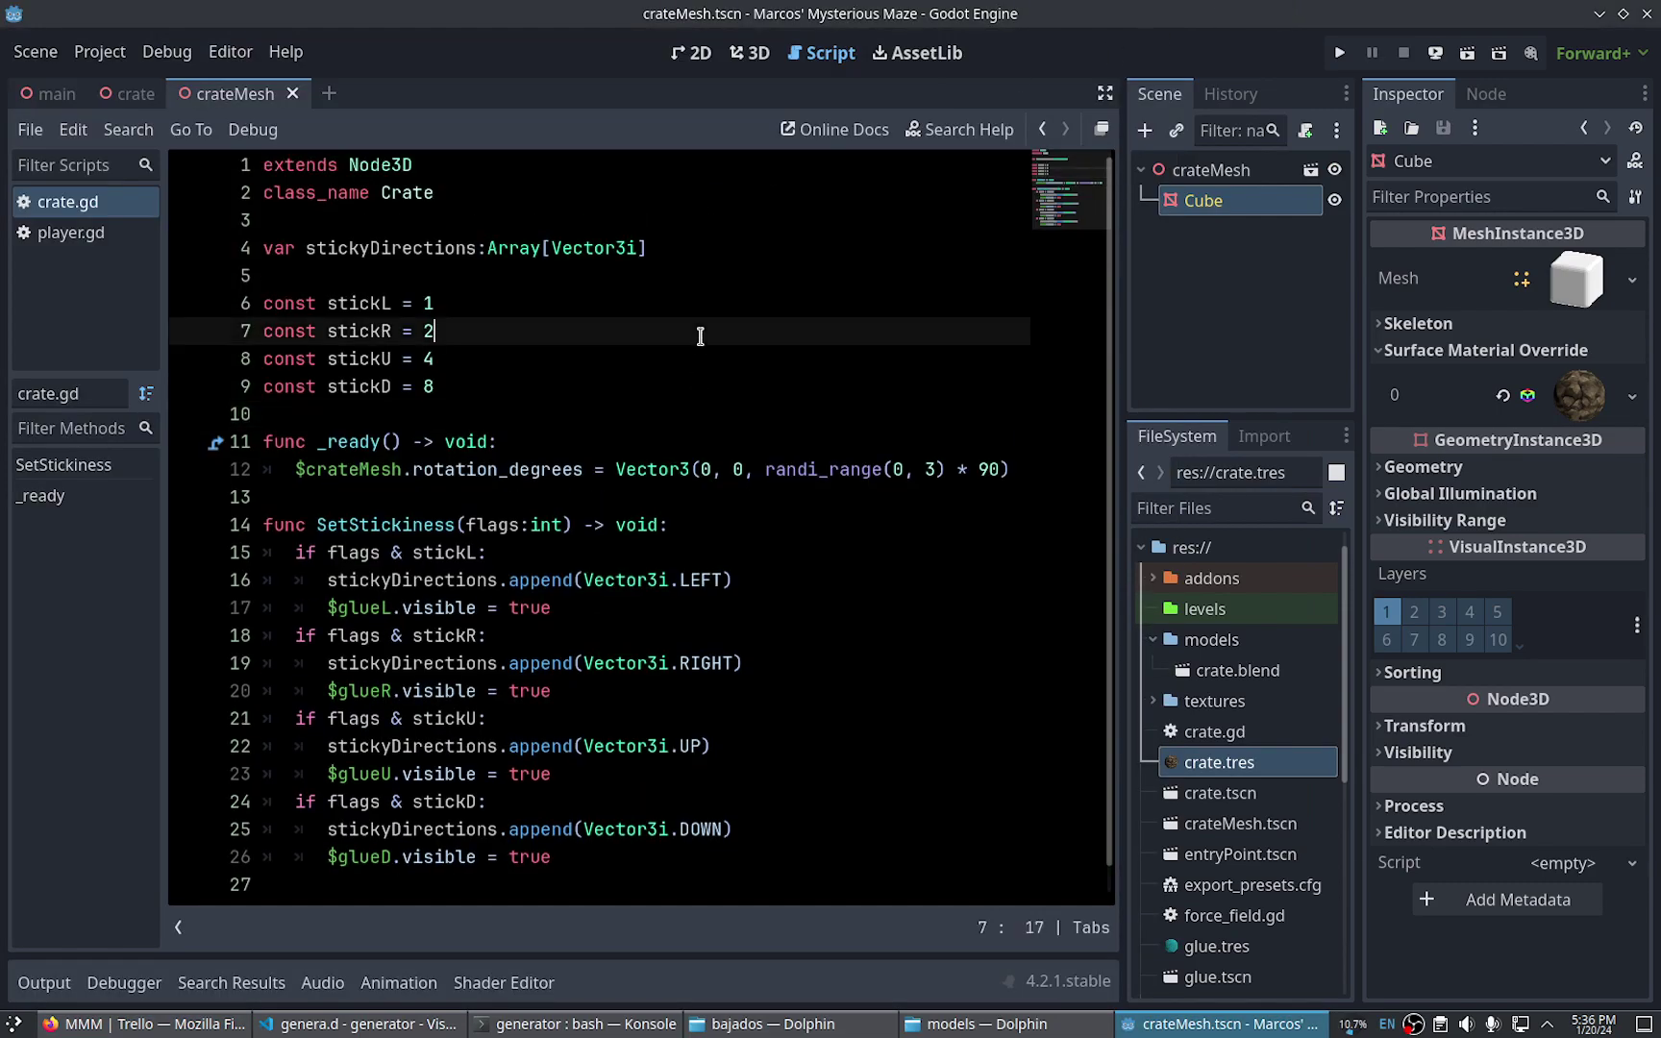
{"action": "middle_click", "coordinate": [85, 202]}
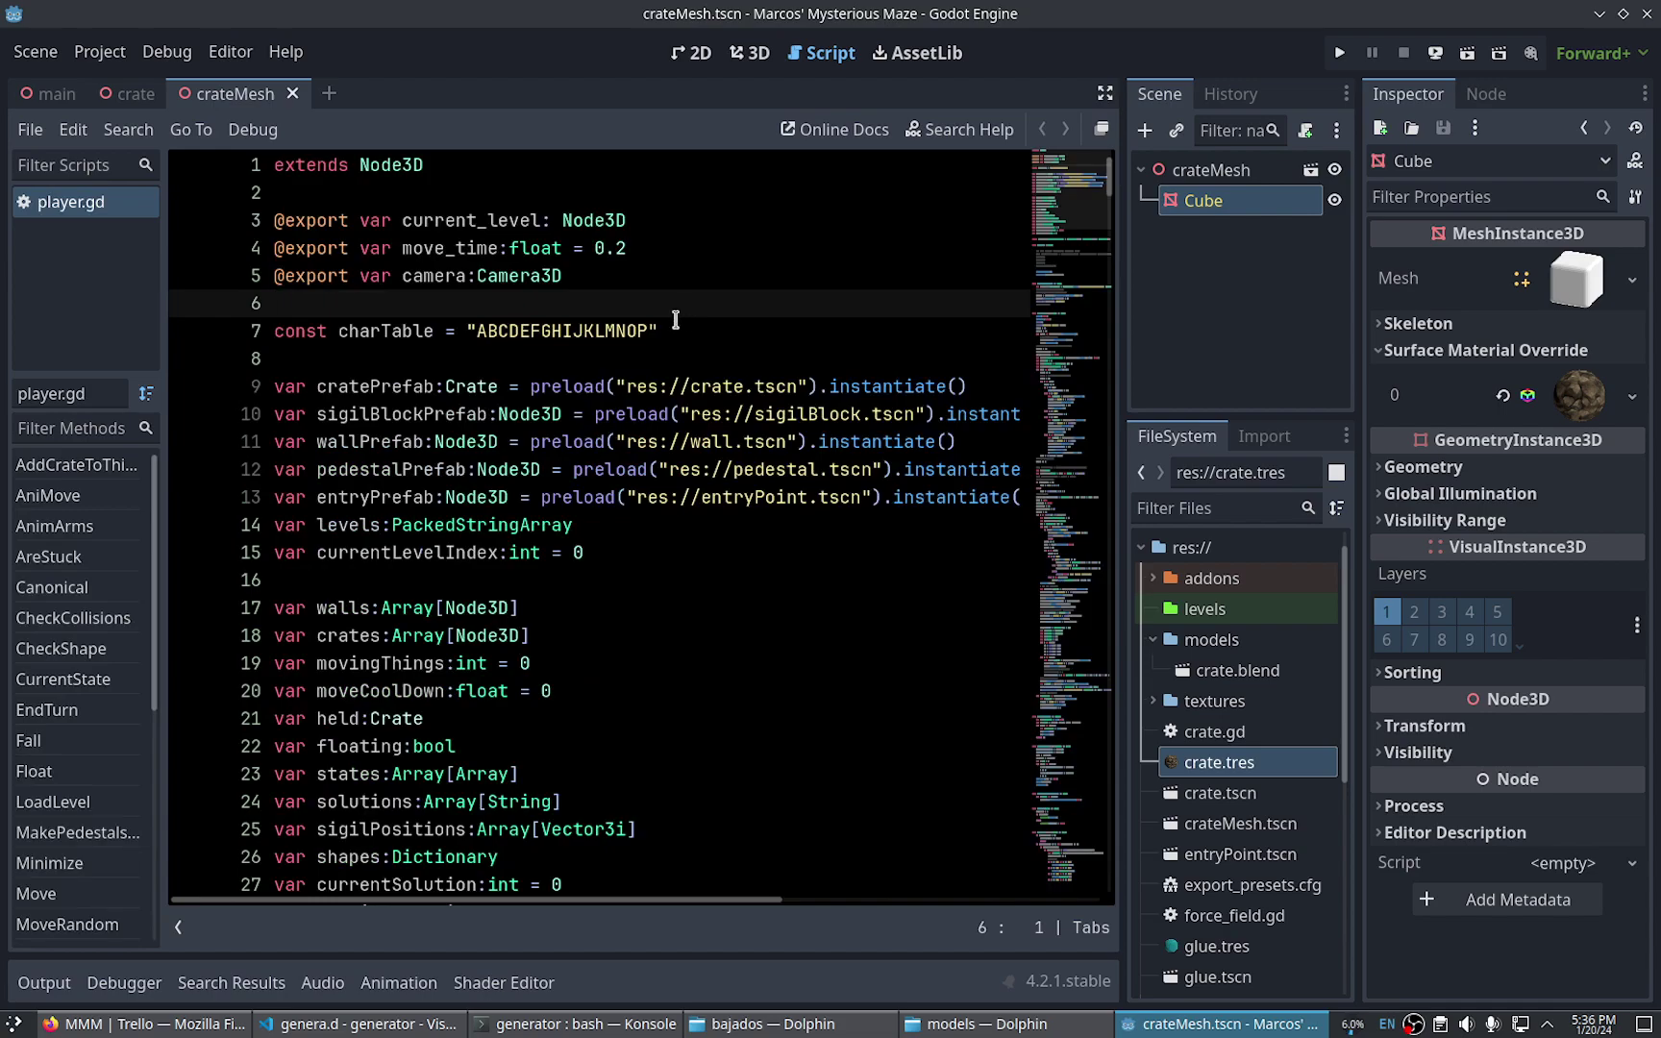
Run the project, move the player left to the wall, and stop it
{"action": "key", "text": "F5"}
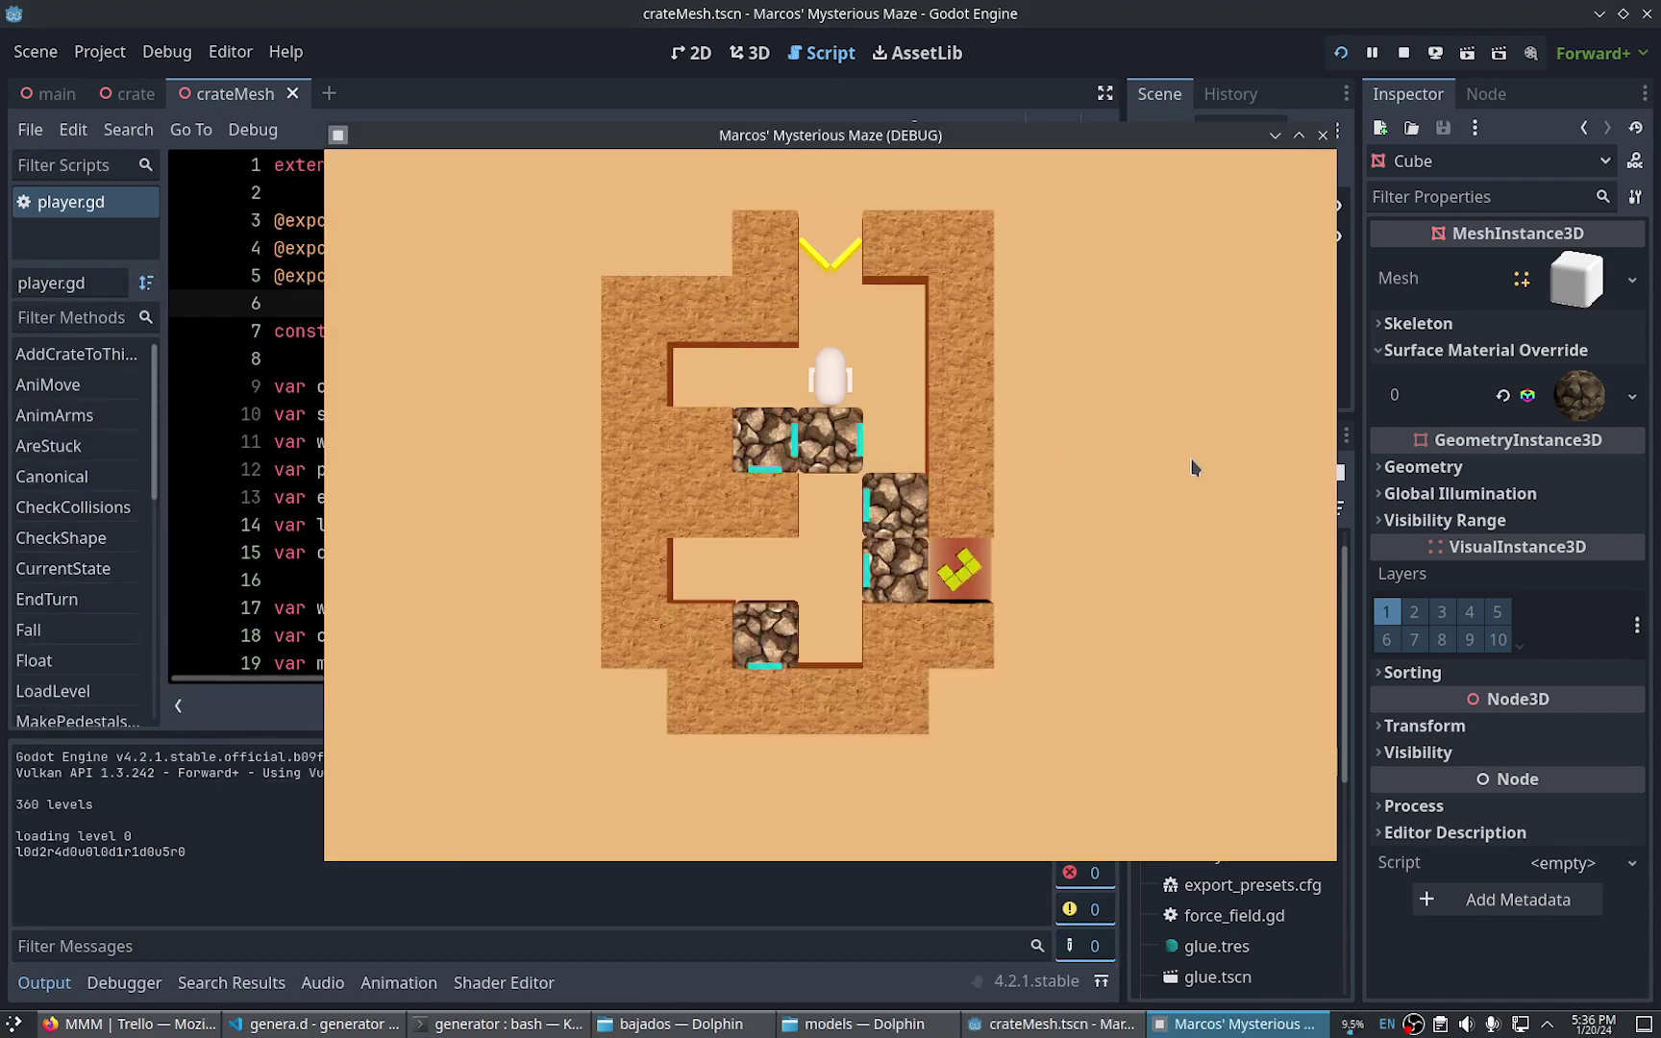
{"action": "key", "text": "Left"}
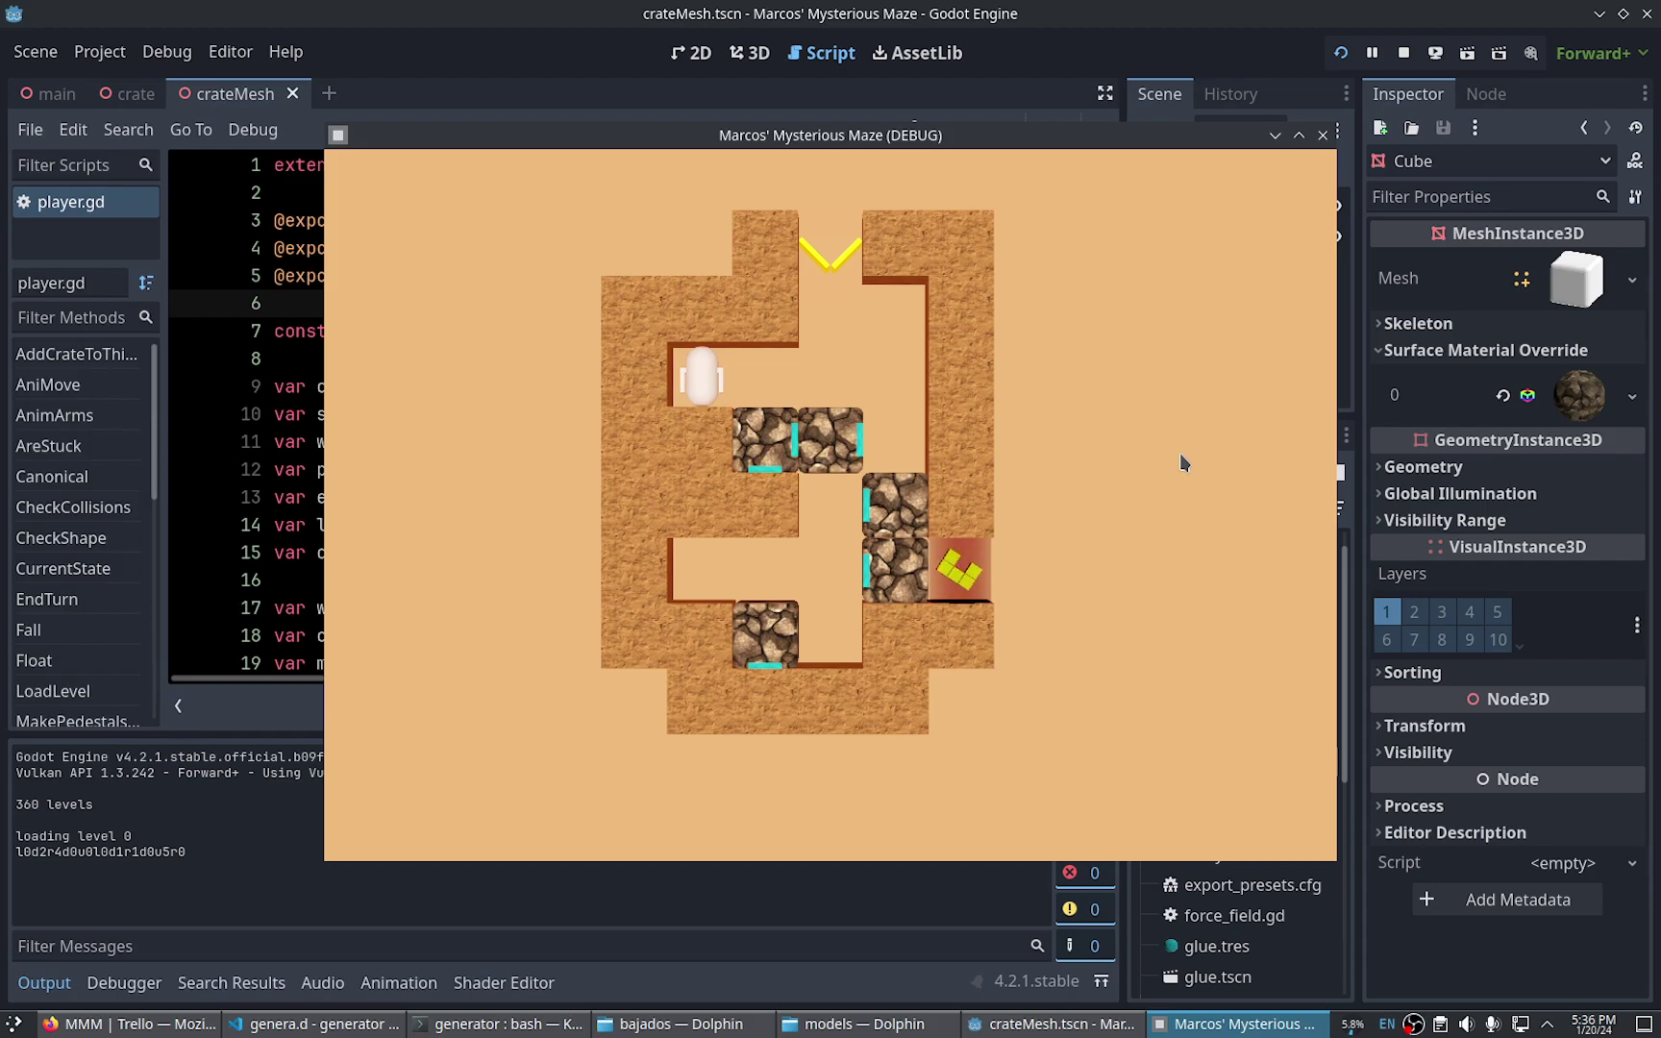
{"action": "key", "text": "Escape"}
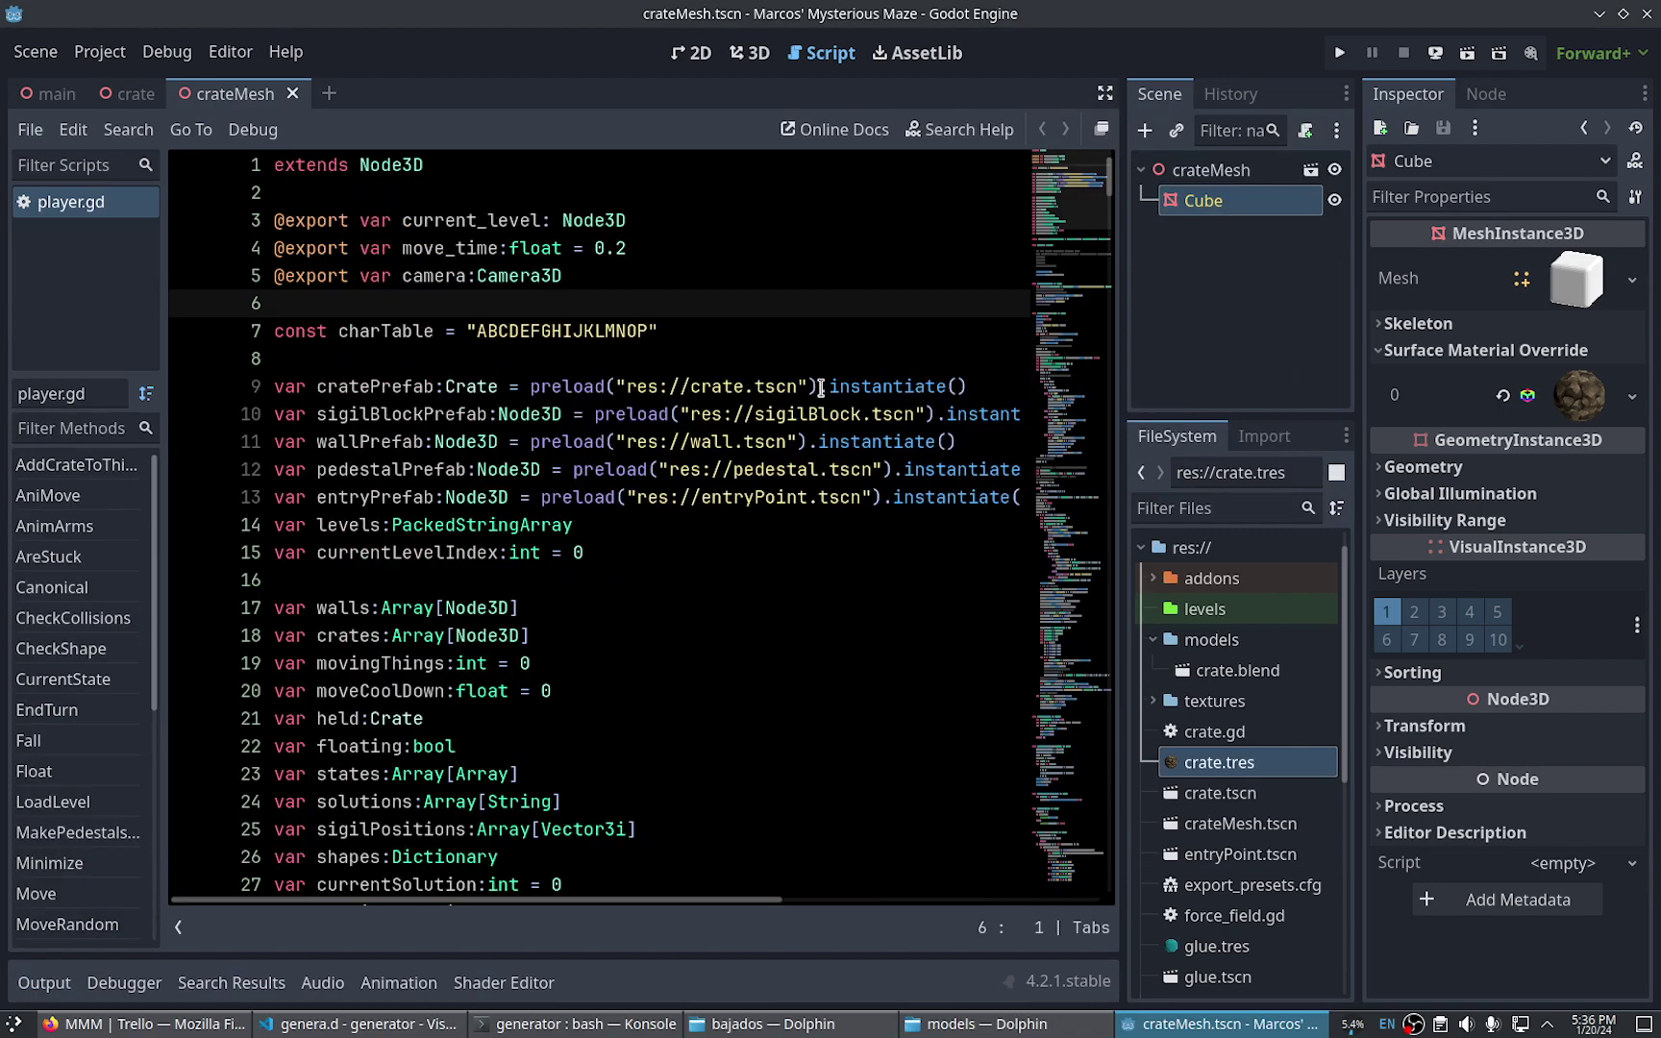
{"action": "left_click", "coordinate": [808, 358]}
Open allLevels.lvl in the VS Code generator project
{"action": "left_click", "coordinate": [355, 1023]}
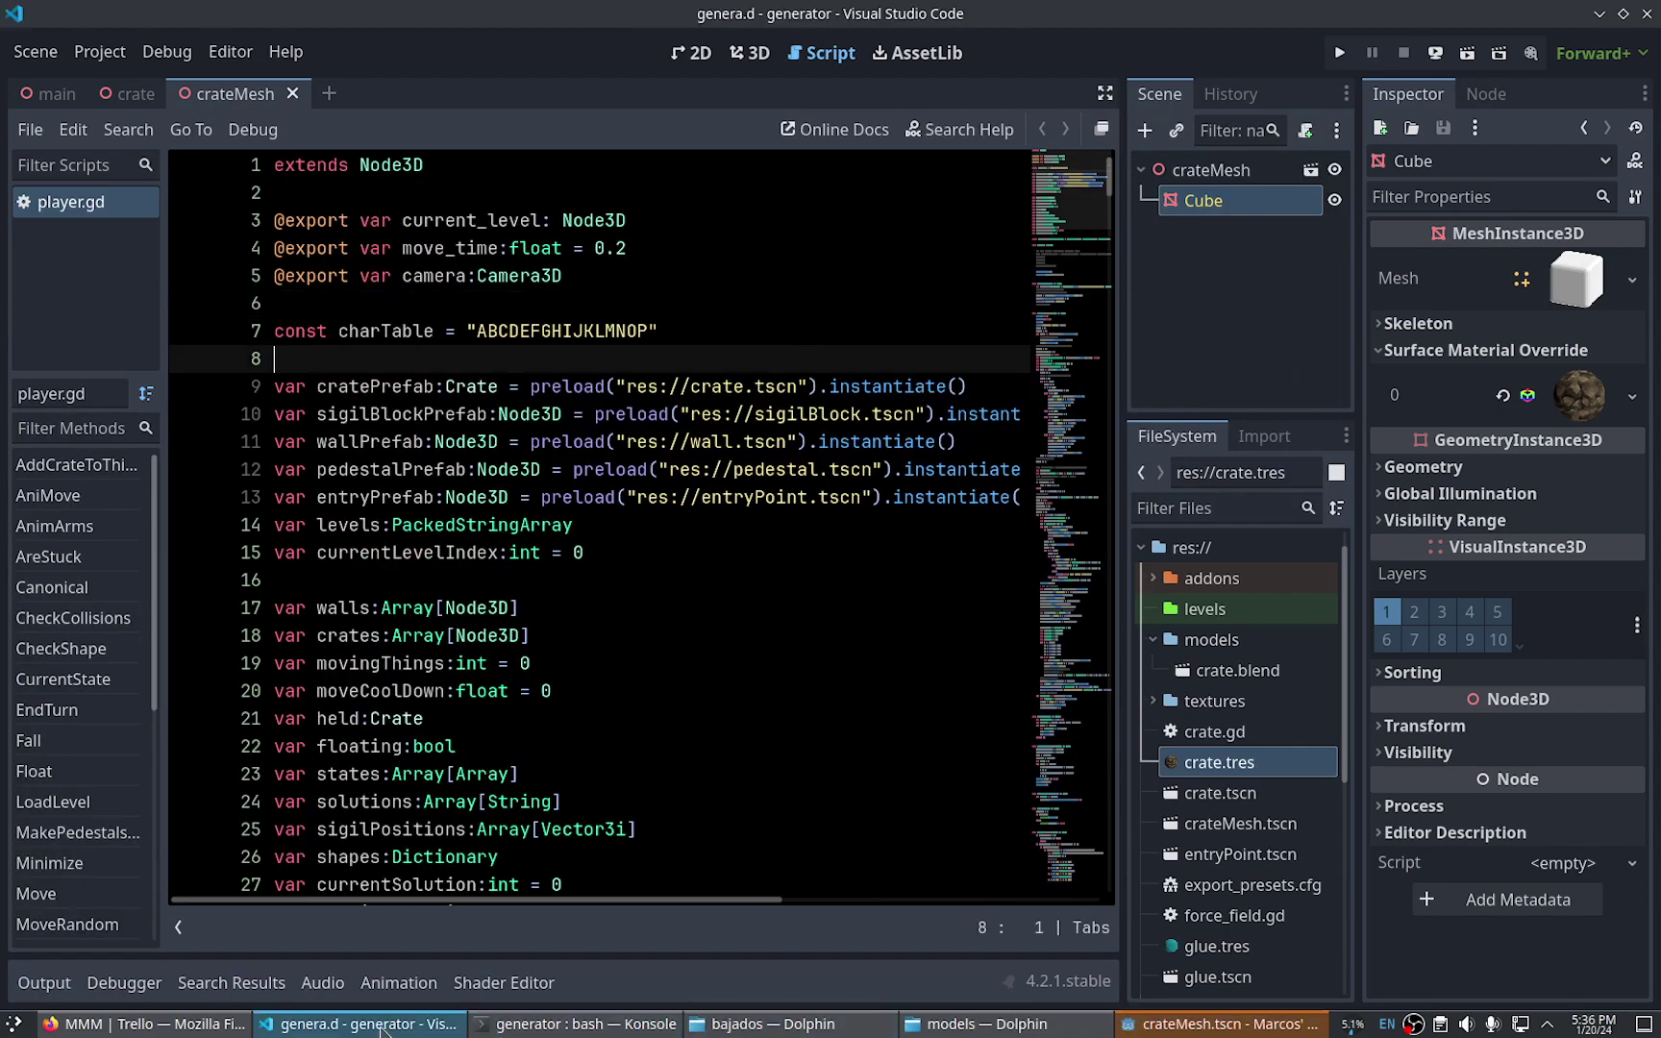
{"action": "key", "text": "ctrl+p"}
{"action": "type", "text": "al"}
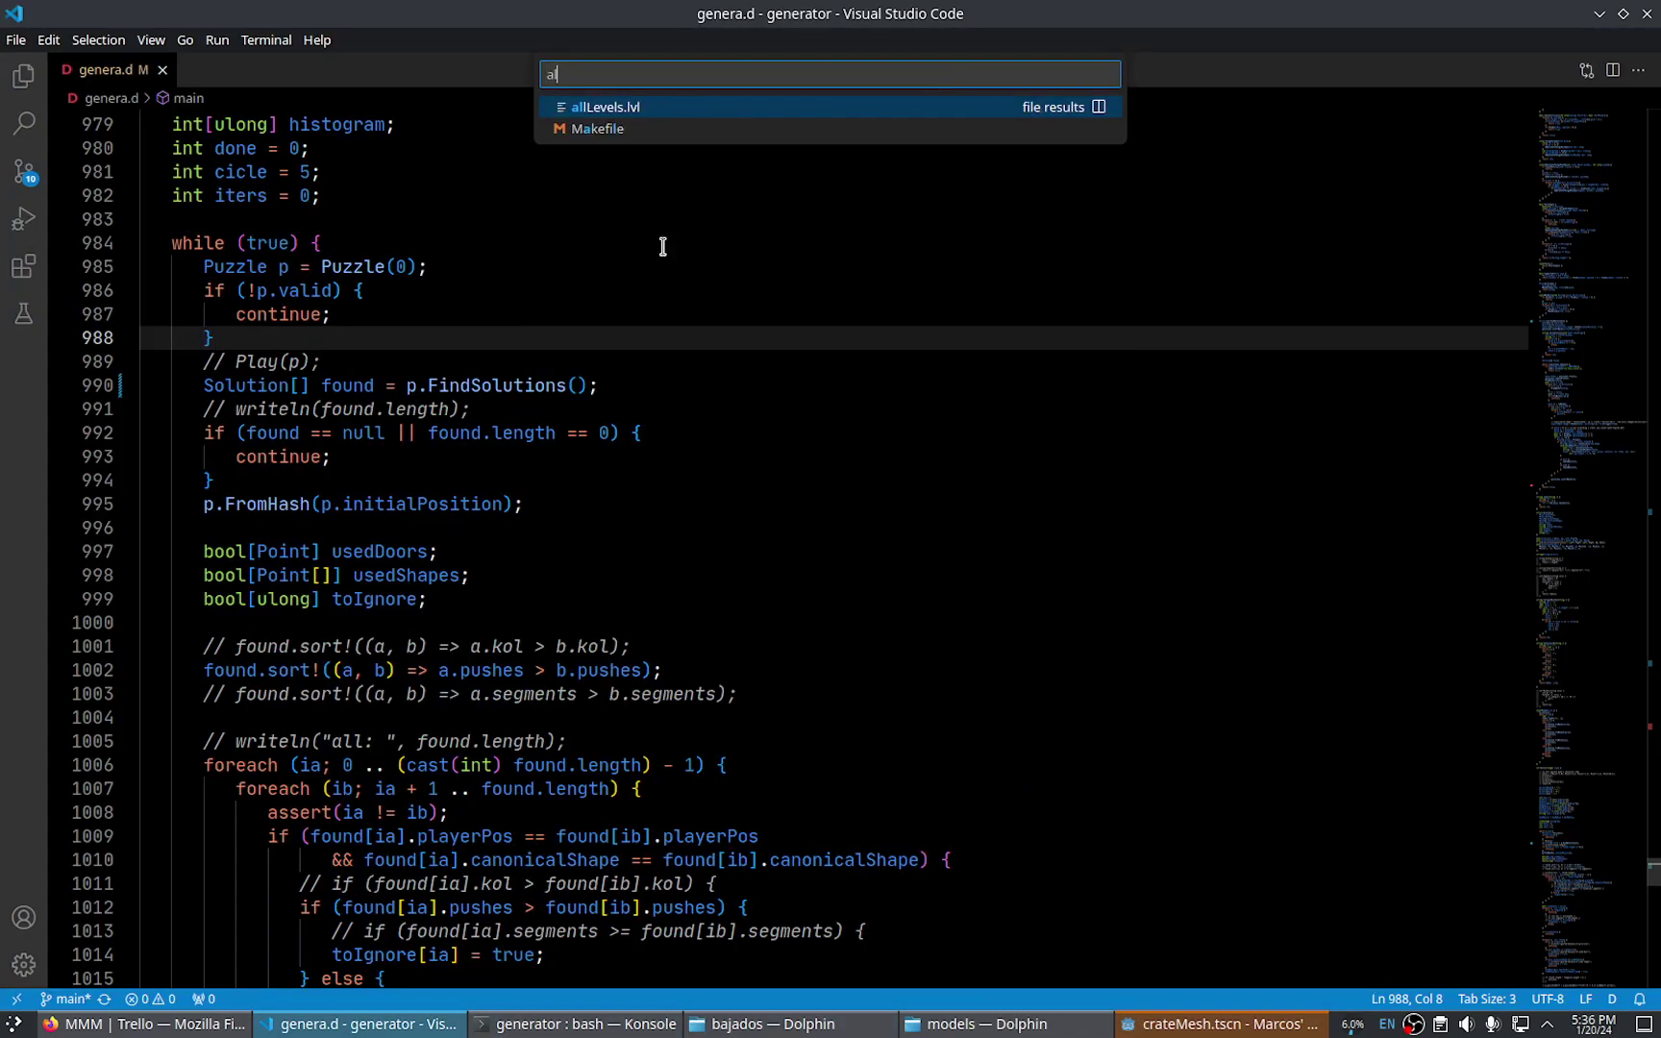
{"action": "type", "text": "l"}
{"action": "key", "text": "Return"}
Mark the = after the 4 on line 3 and compare it with the running game
{"action": "key", "text": "Down"}
{"action": "key", "text": "Down"}
{"action": "key", "text": "Down"}
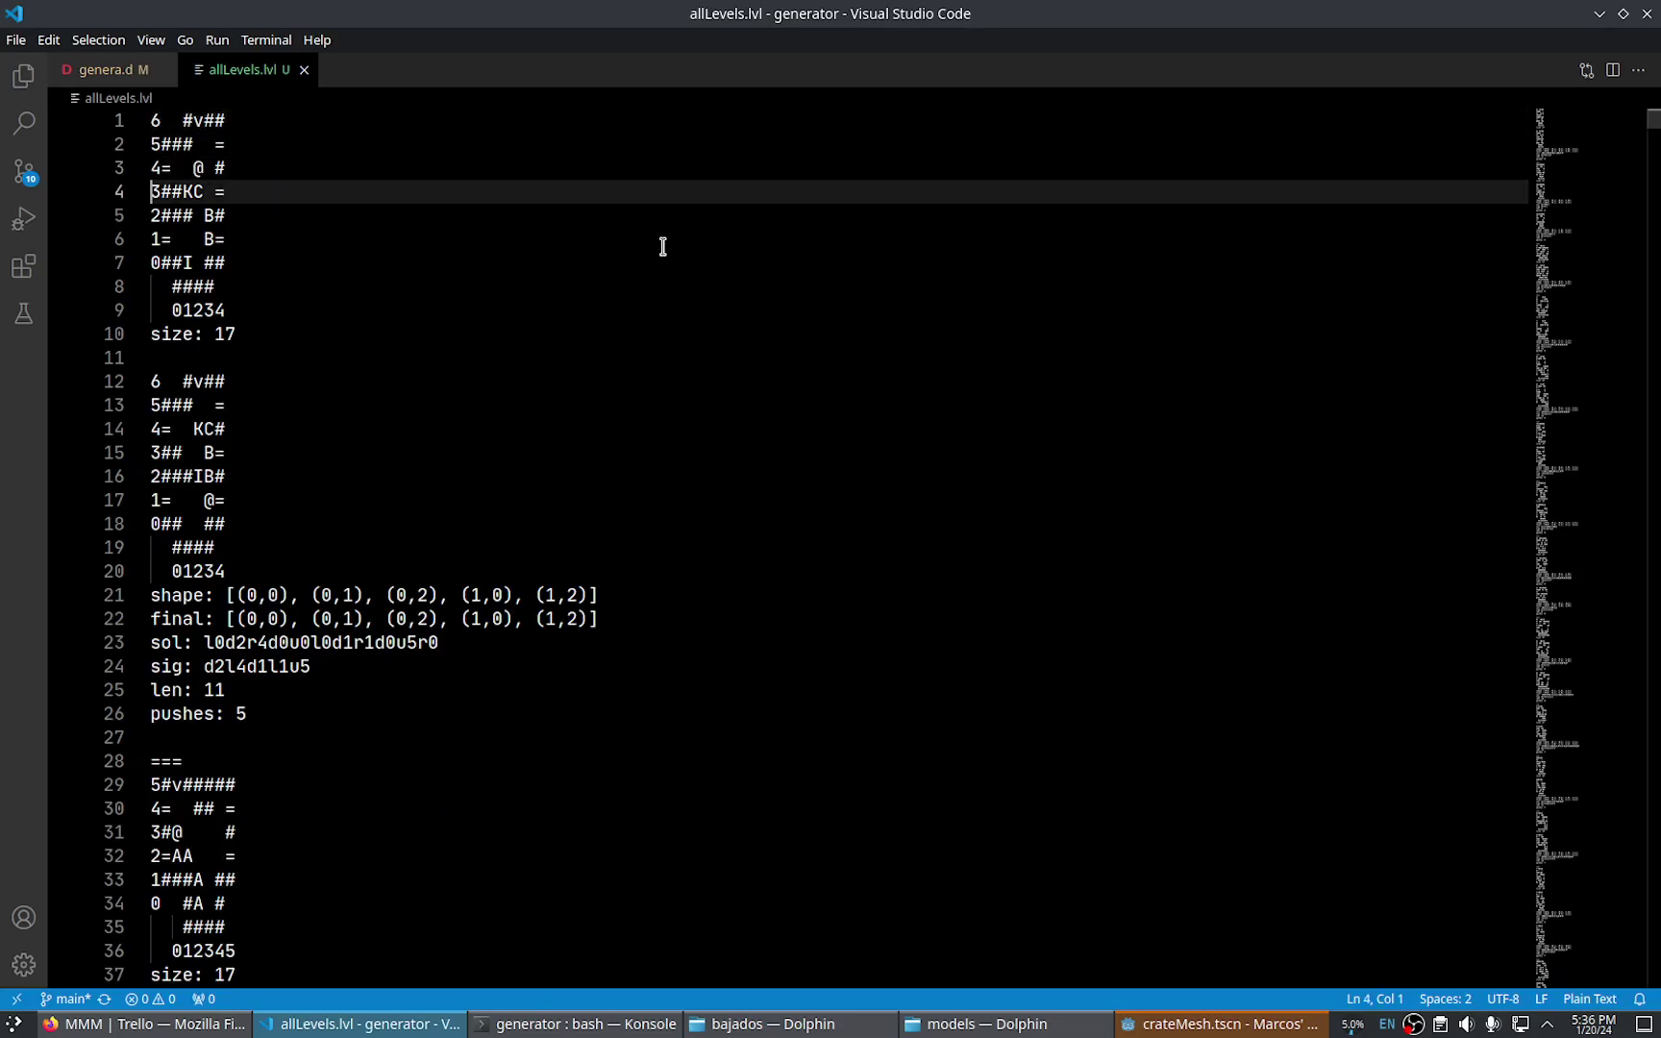
{"action": "key", "text": "Up"}
{"action": "key", "text": "Right"}
{"action": "key", "text": "shift+Right"}
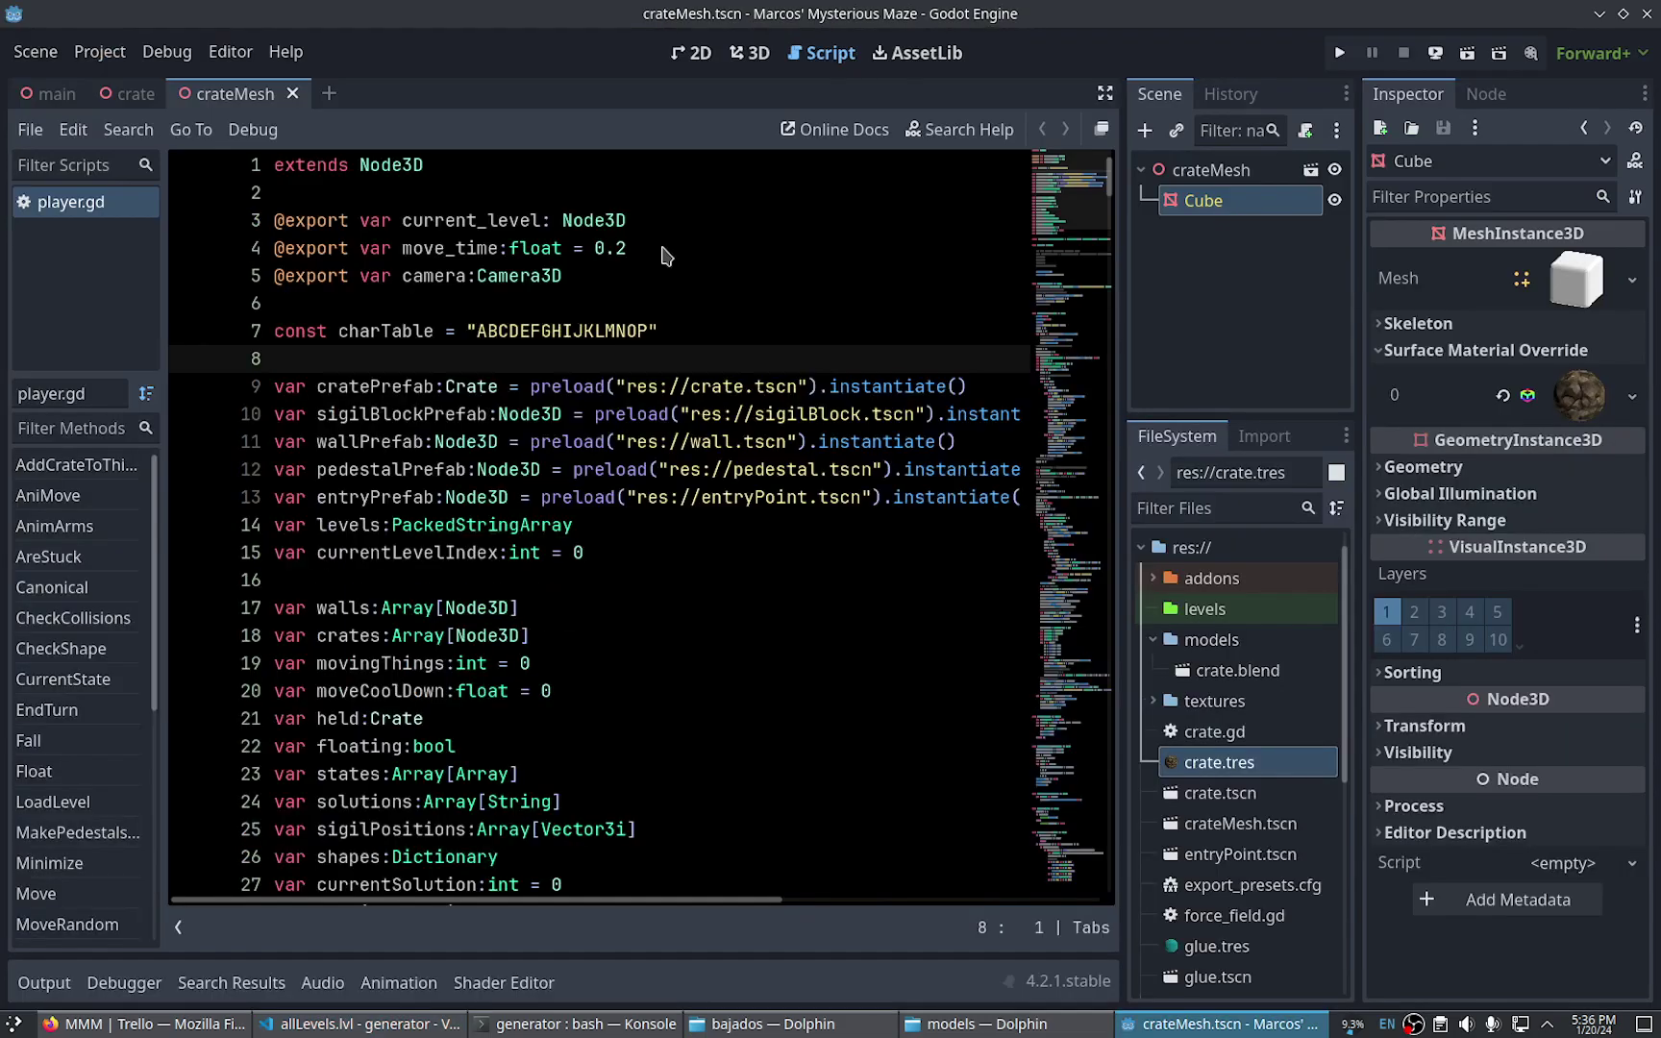
{"action": "key", "text": "F5"}
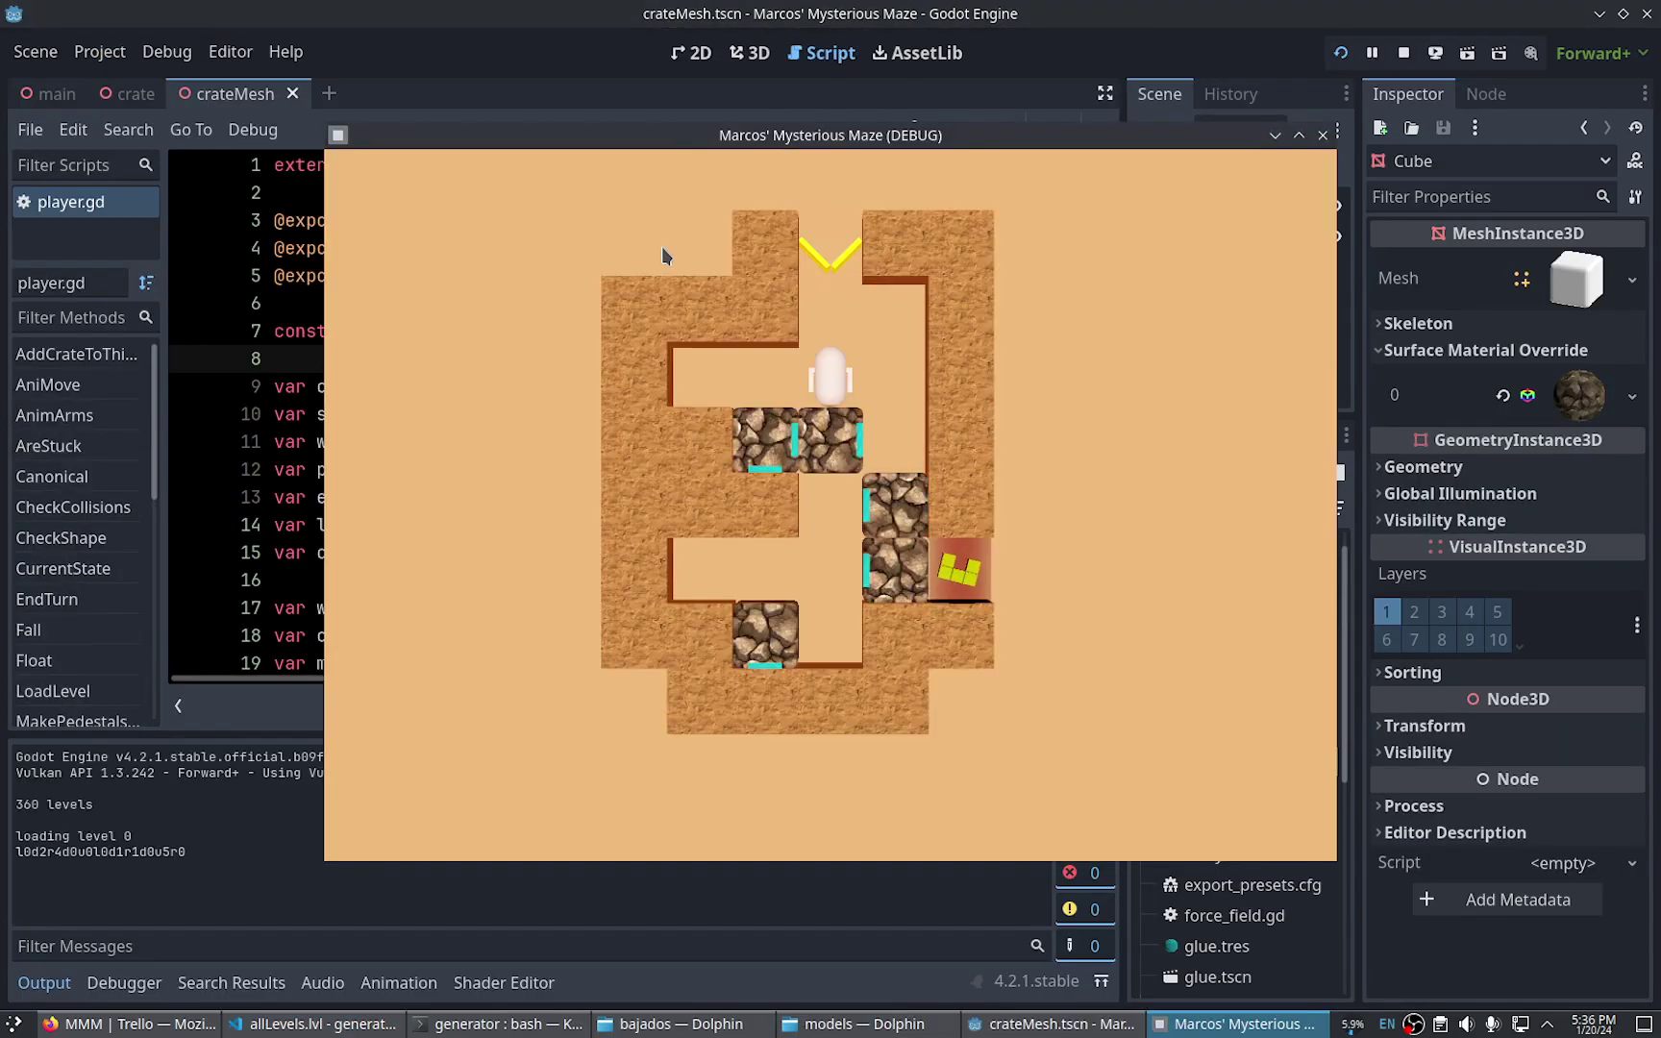
{"action": "key", "text": "Left"}
{"action": "key", "text": "Left"}
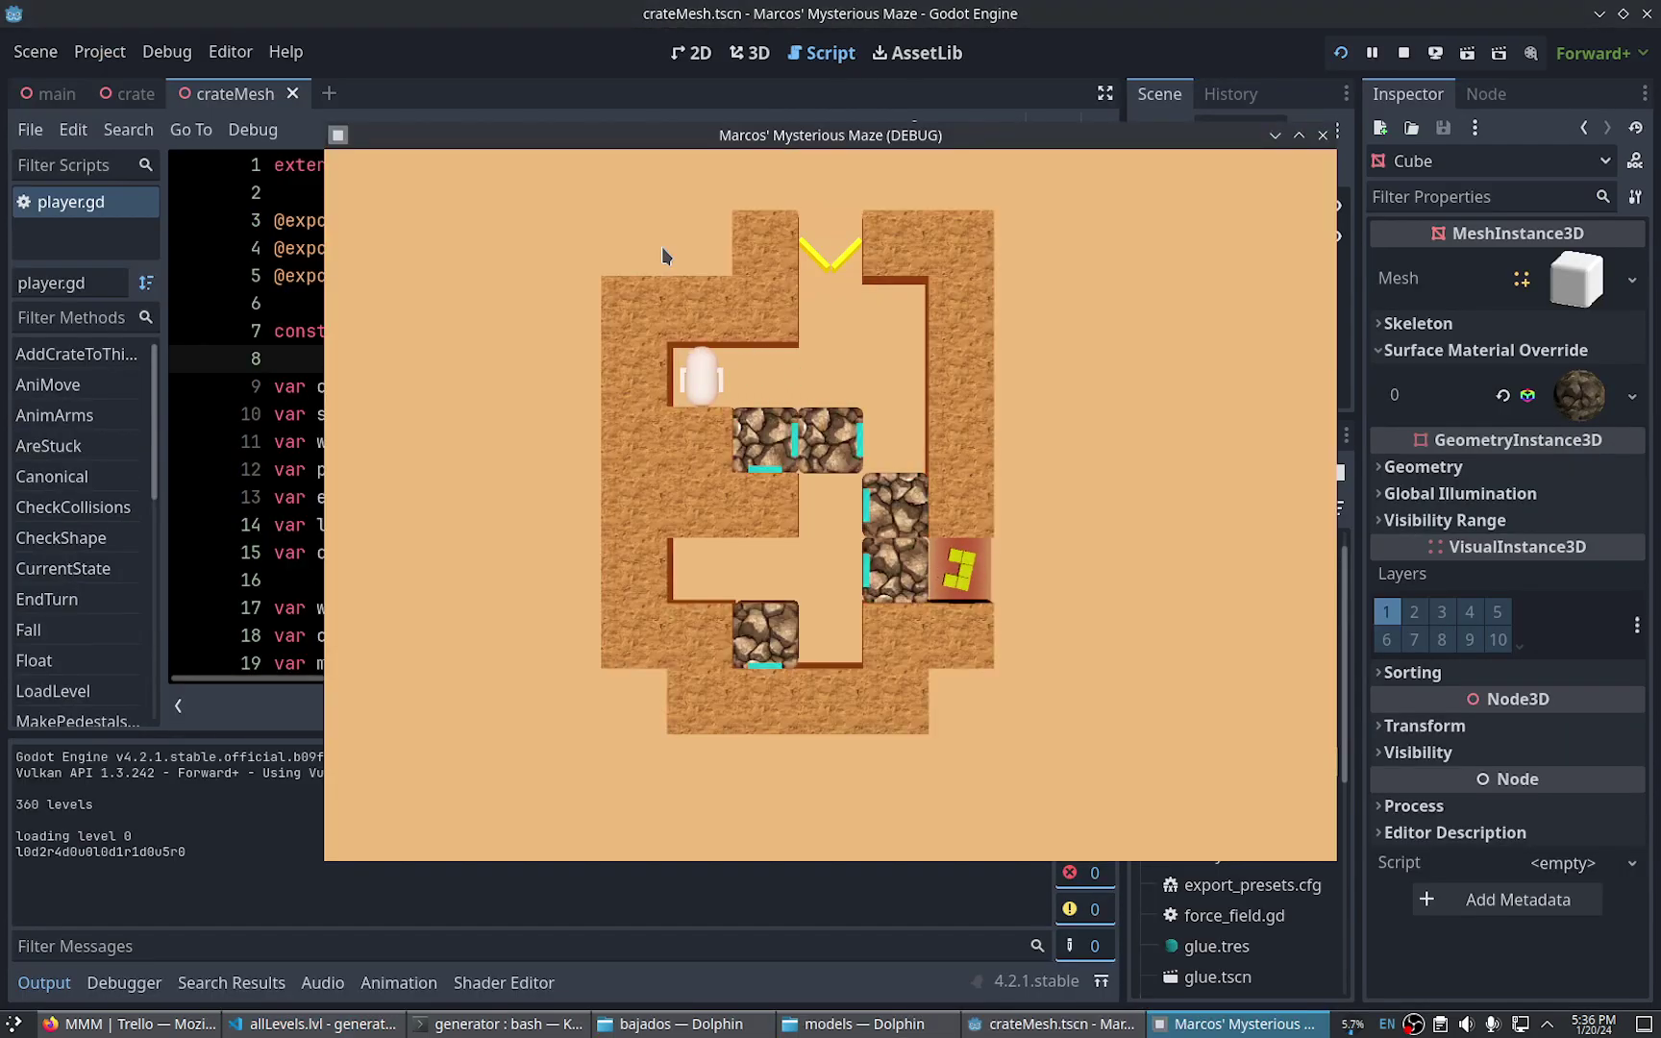
{"action": "key", "text": "alt+Tab"}
{"action": "key", "text": "alt+Tab"}
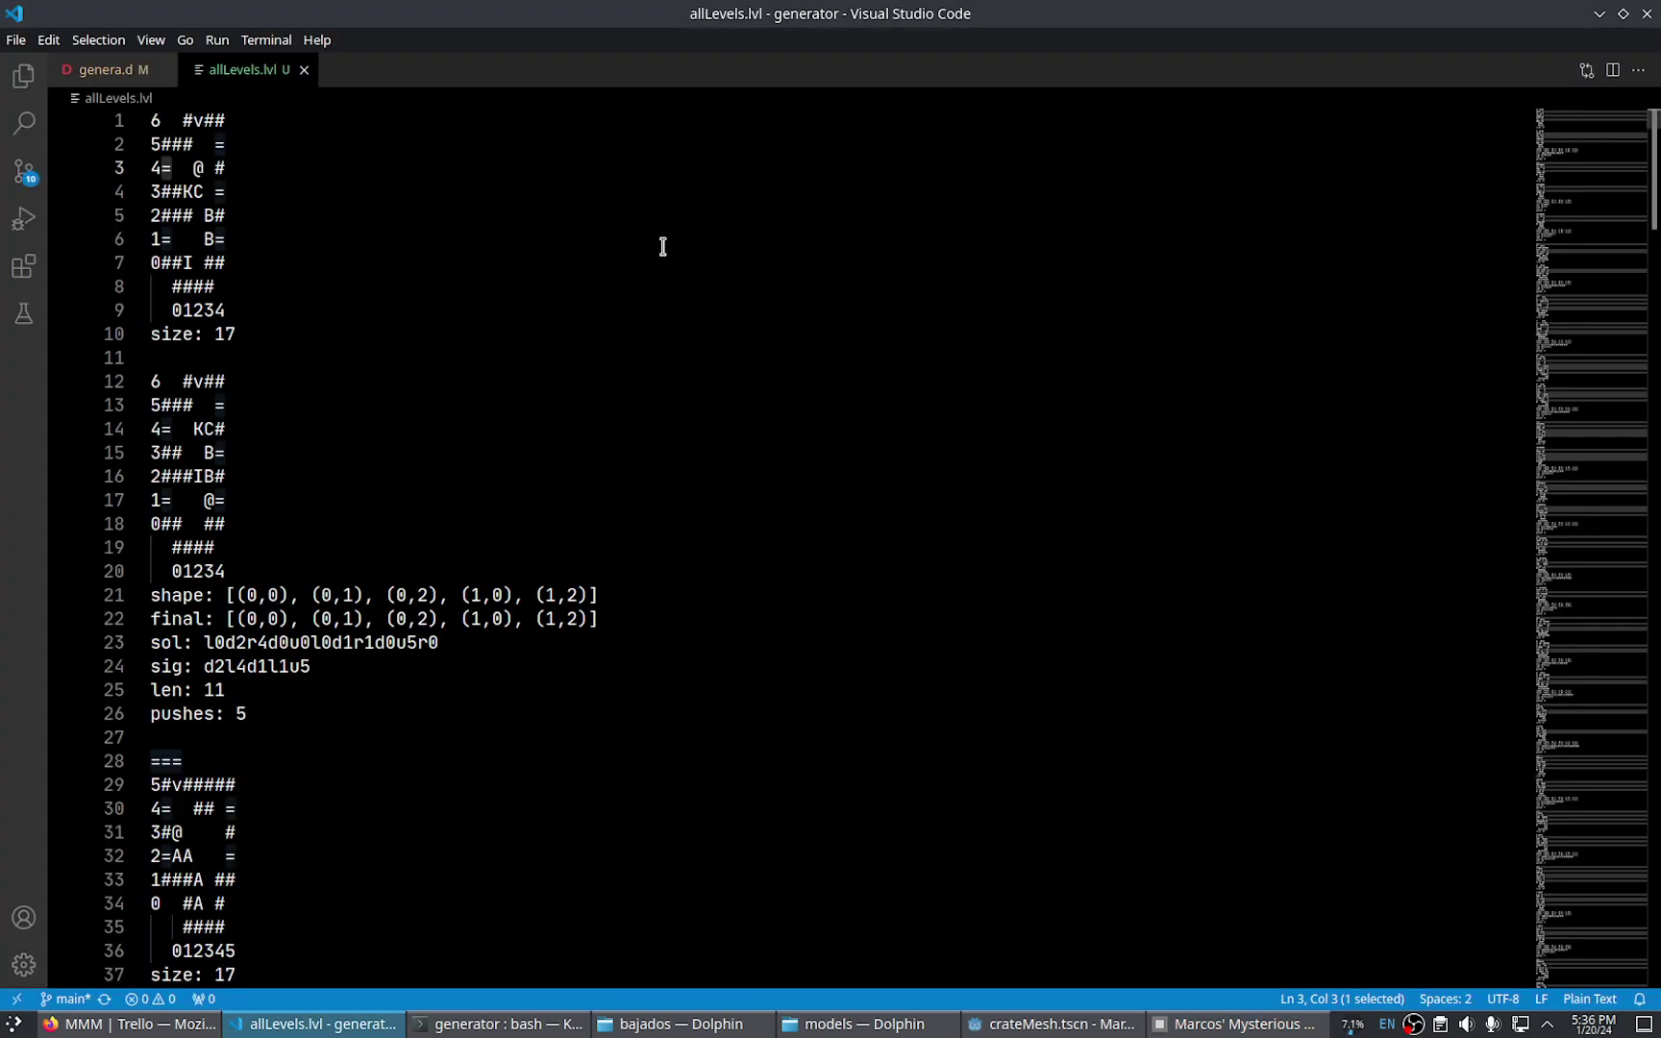
{"action": "key", "text": "F5"}
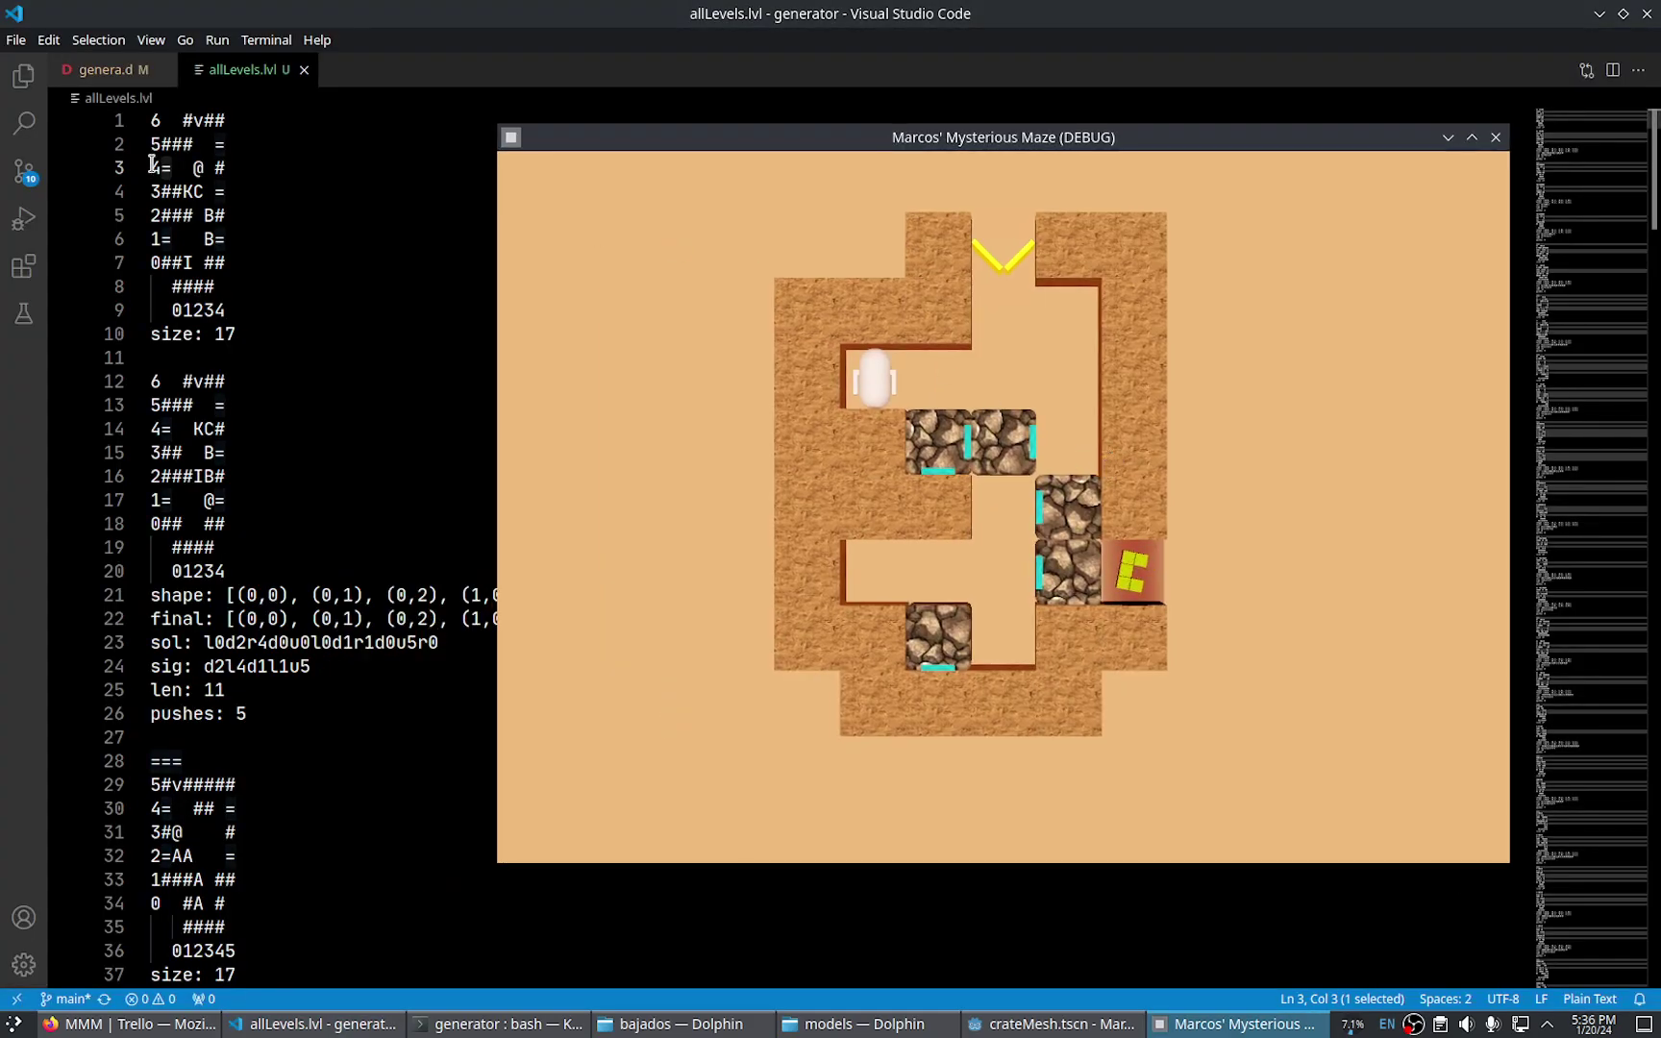
{"action": "left_click", "coordinate": [169, 167]}
Select the first level's block, lines 1–11, and inspect its wall cells on lines 2–3
{"action": "key", "text": "shift+Left"}
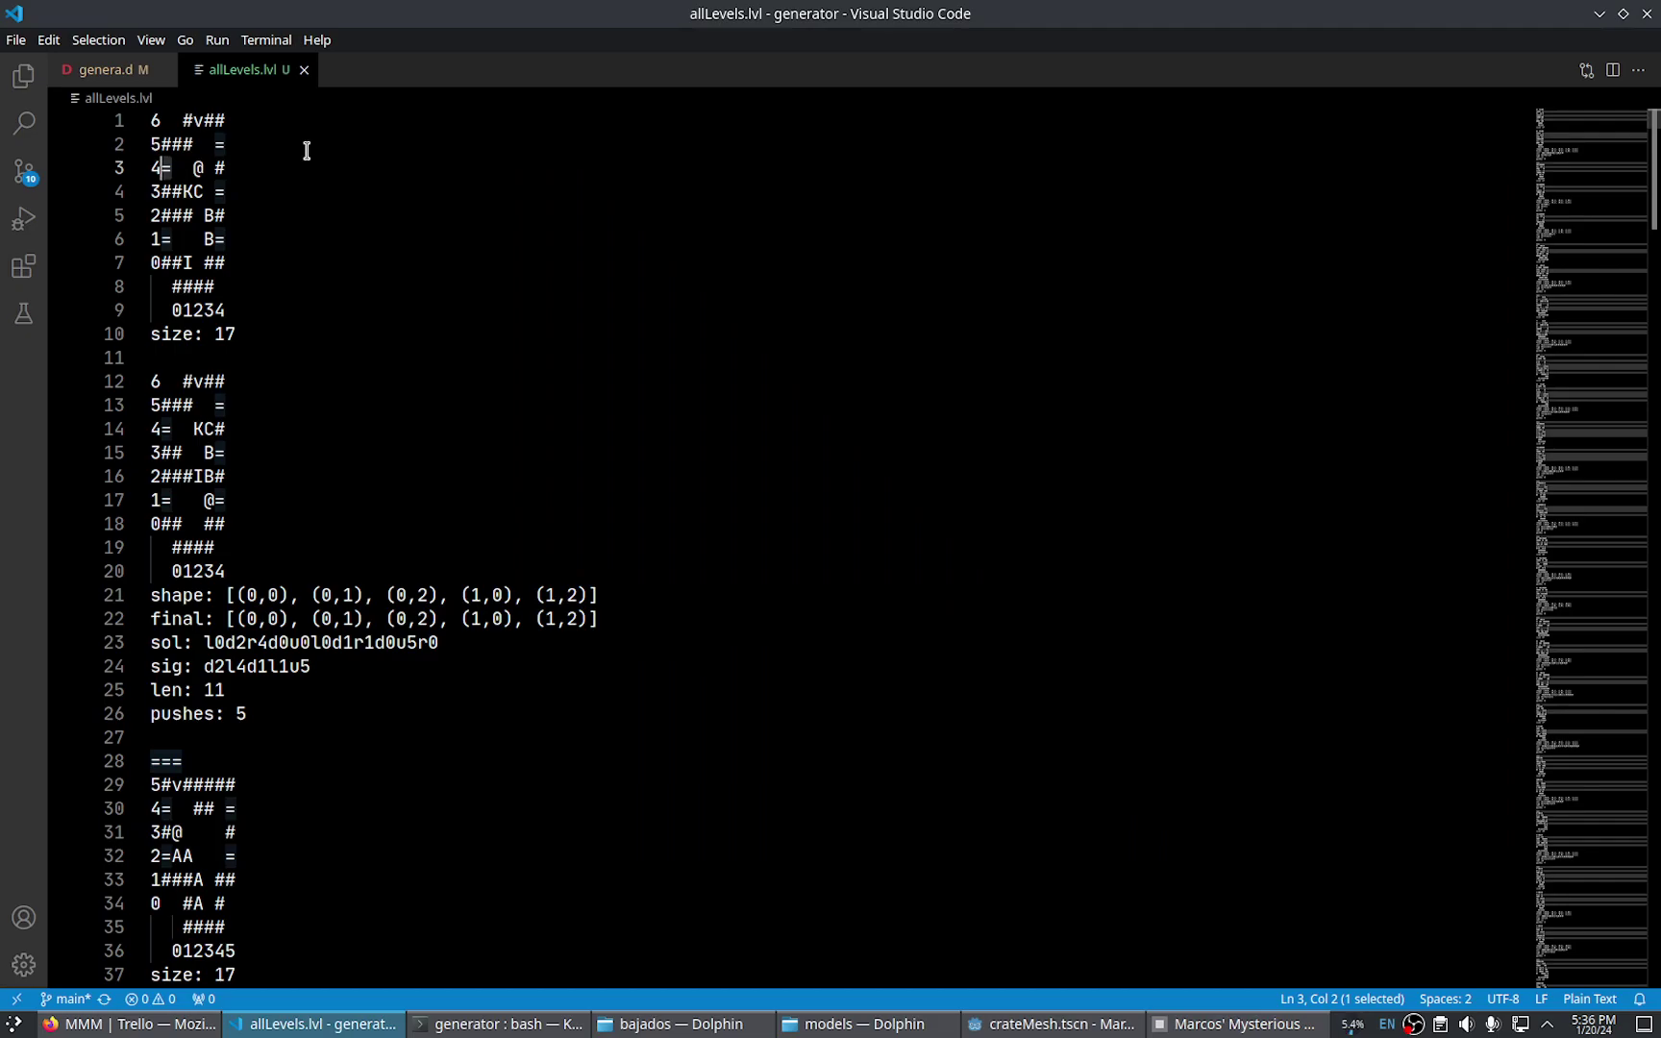
{"action": "key", "text": "ctrl+Home"}
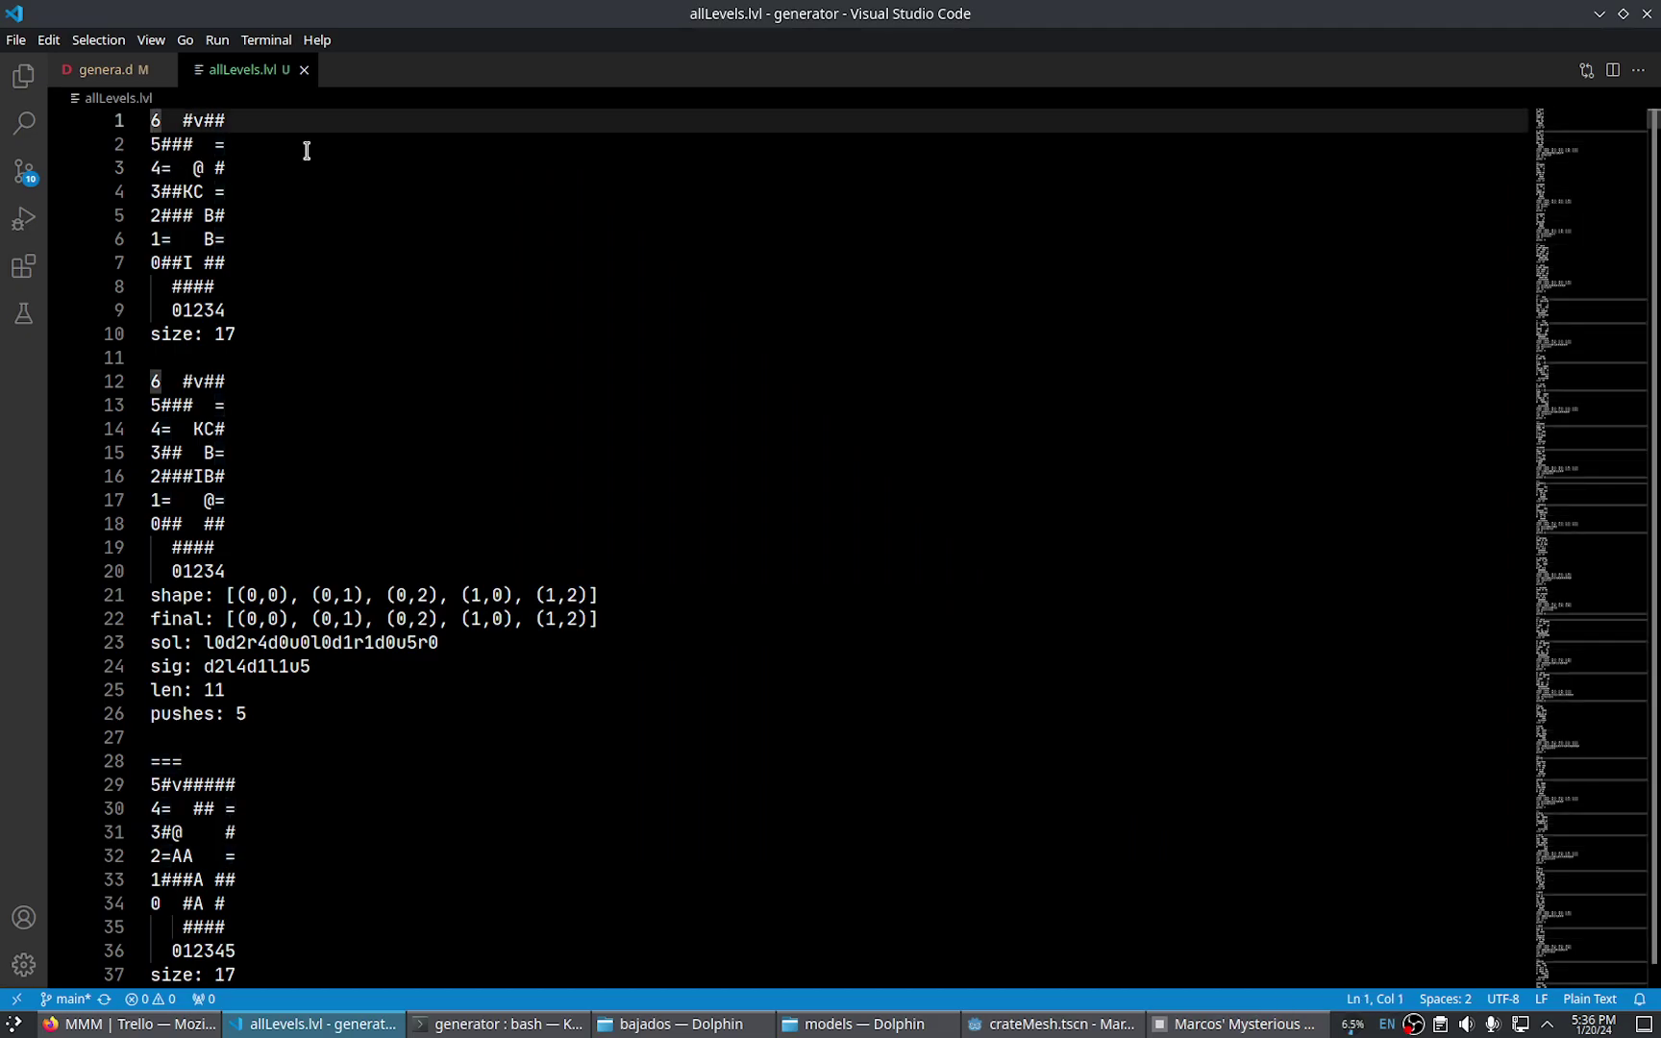
{"action": "key", "text": "shift+Down"}
{"action": "key", "text": "shift+Down"}
{"action": "key", "text": "shift+Down"}
{"action": "key", "text": "shift+Down"}
{"action": "key", "text": "shift+Down"}
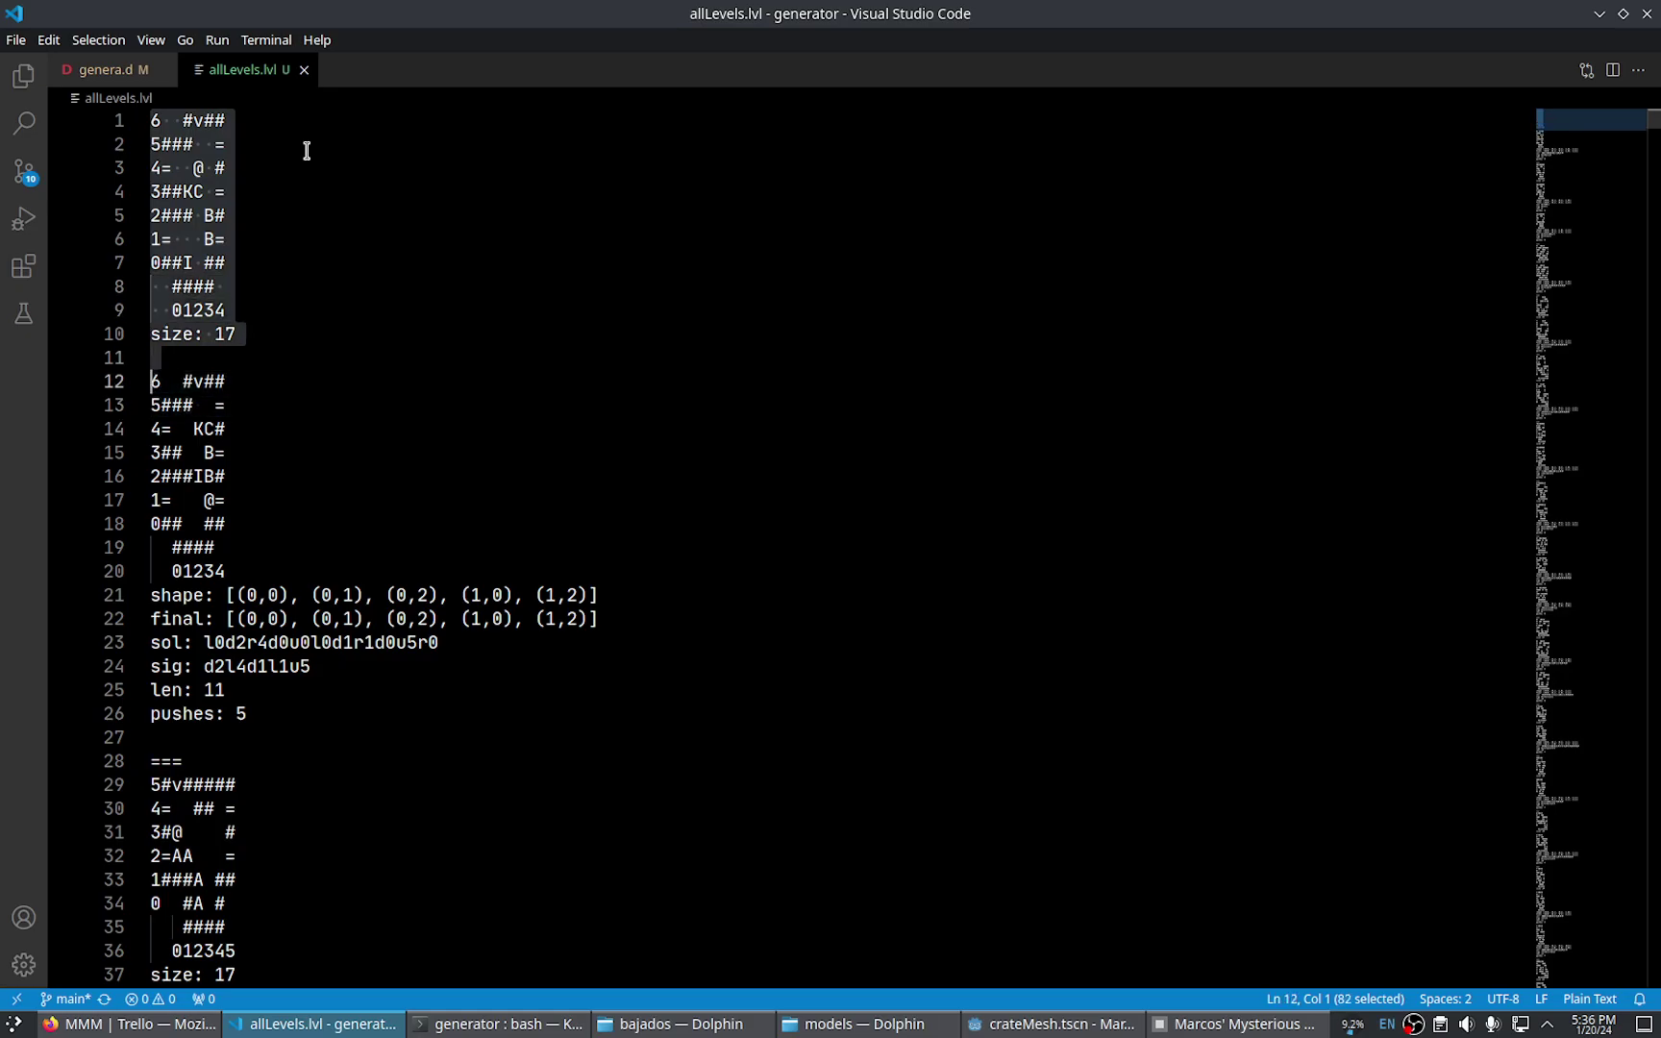
{"action": "key", "text": "Left"}
{"action": "key", "text": "Down"}
{"action": "key", "text": "Down"}
{"action": "key", "text": "Right"}
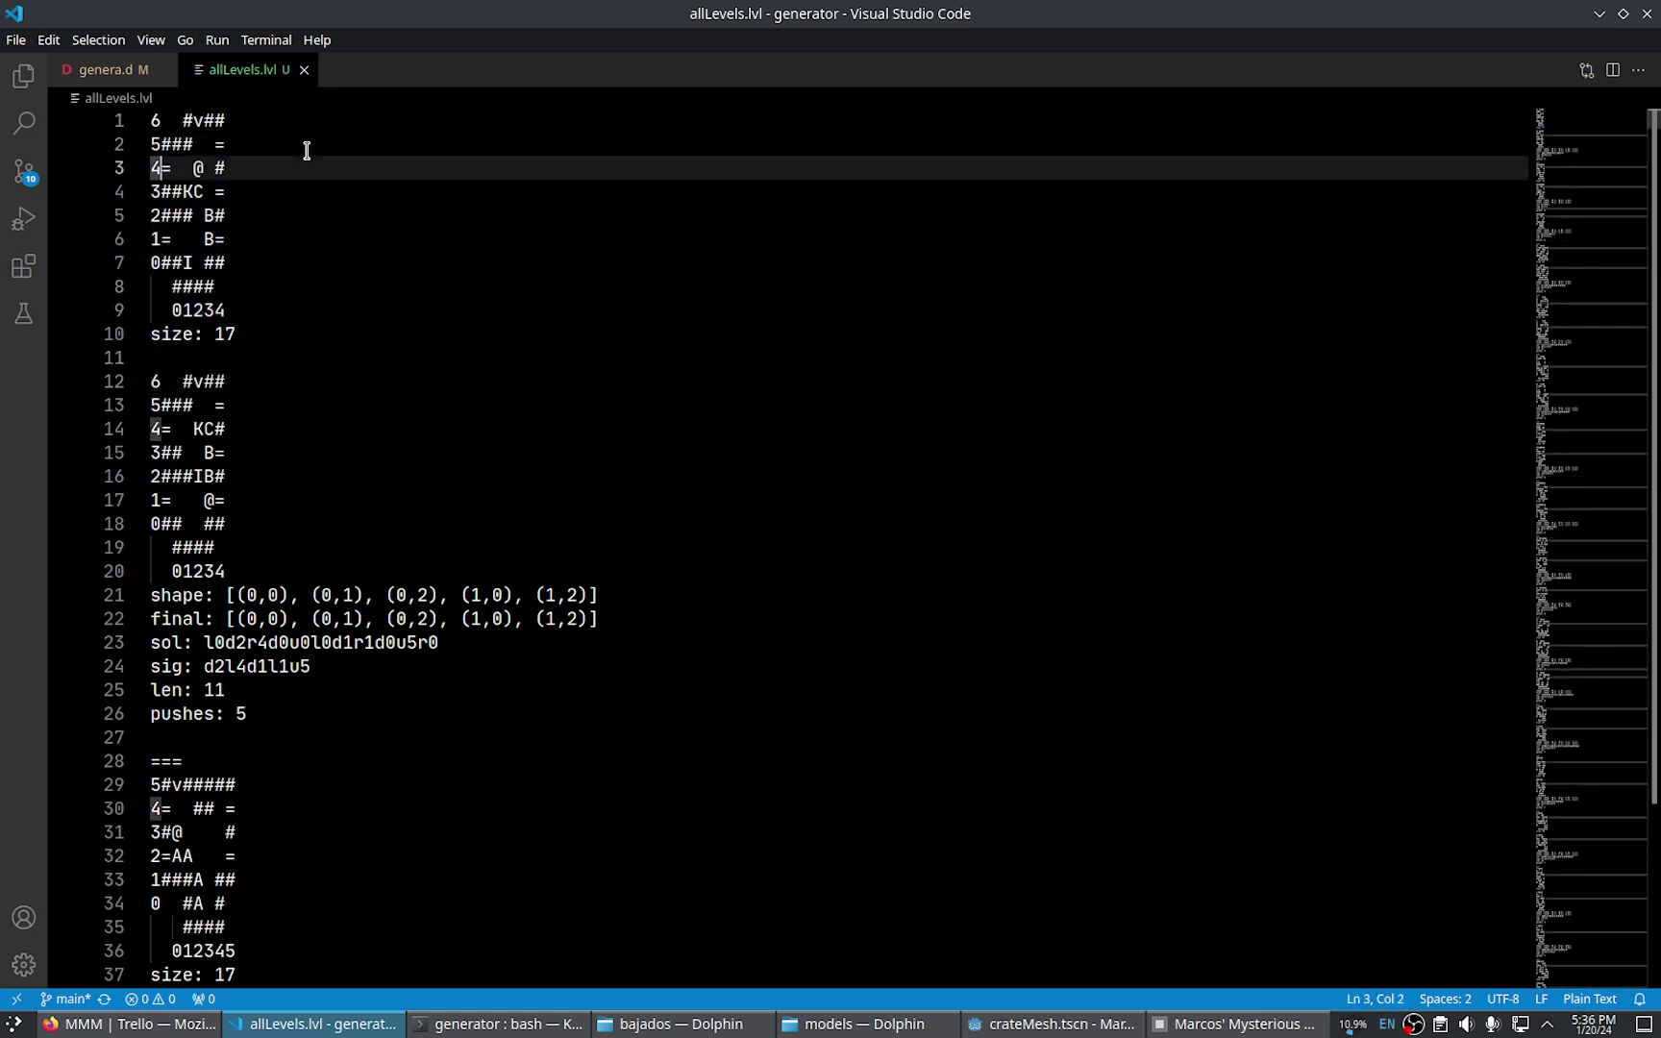
{"action": "key", "text": "shift+Right"}
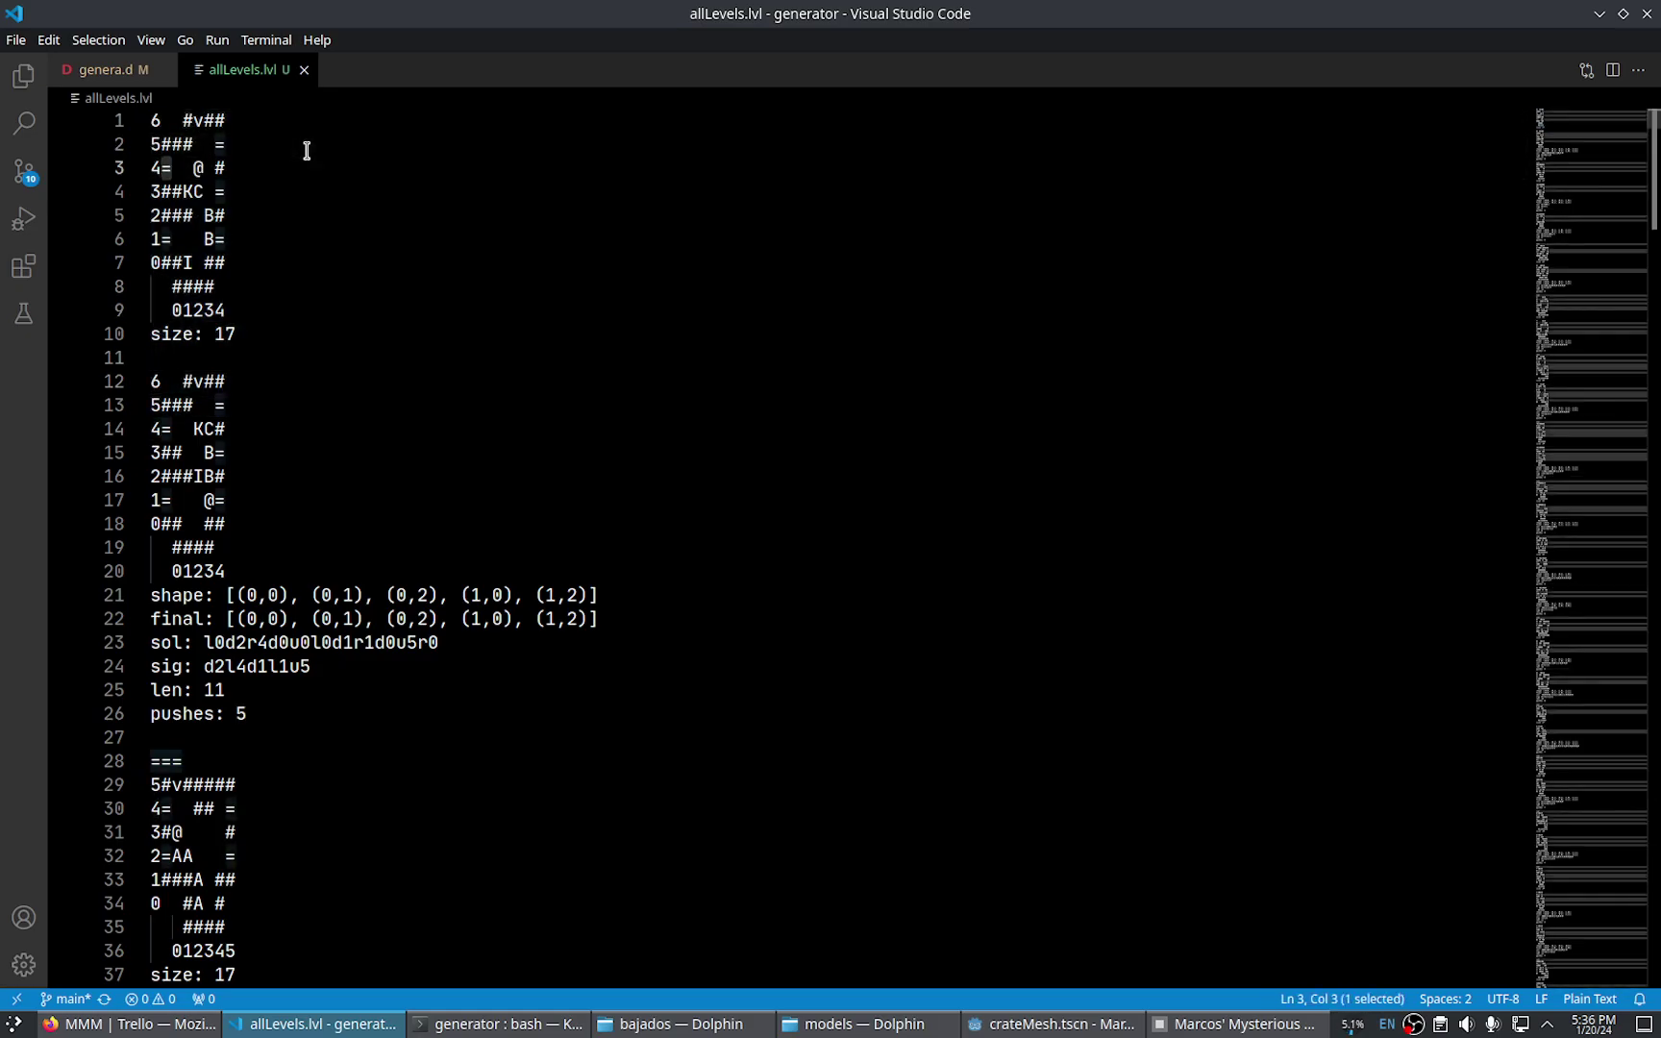
{"action": "key", "text": "Left"}
{"action": "key", "text": "Up"}
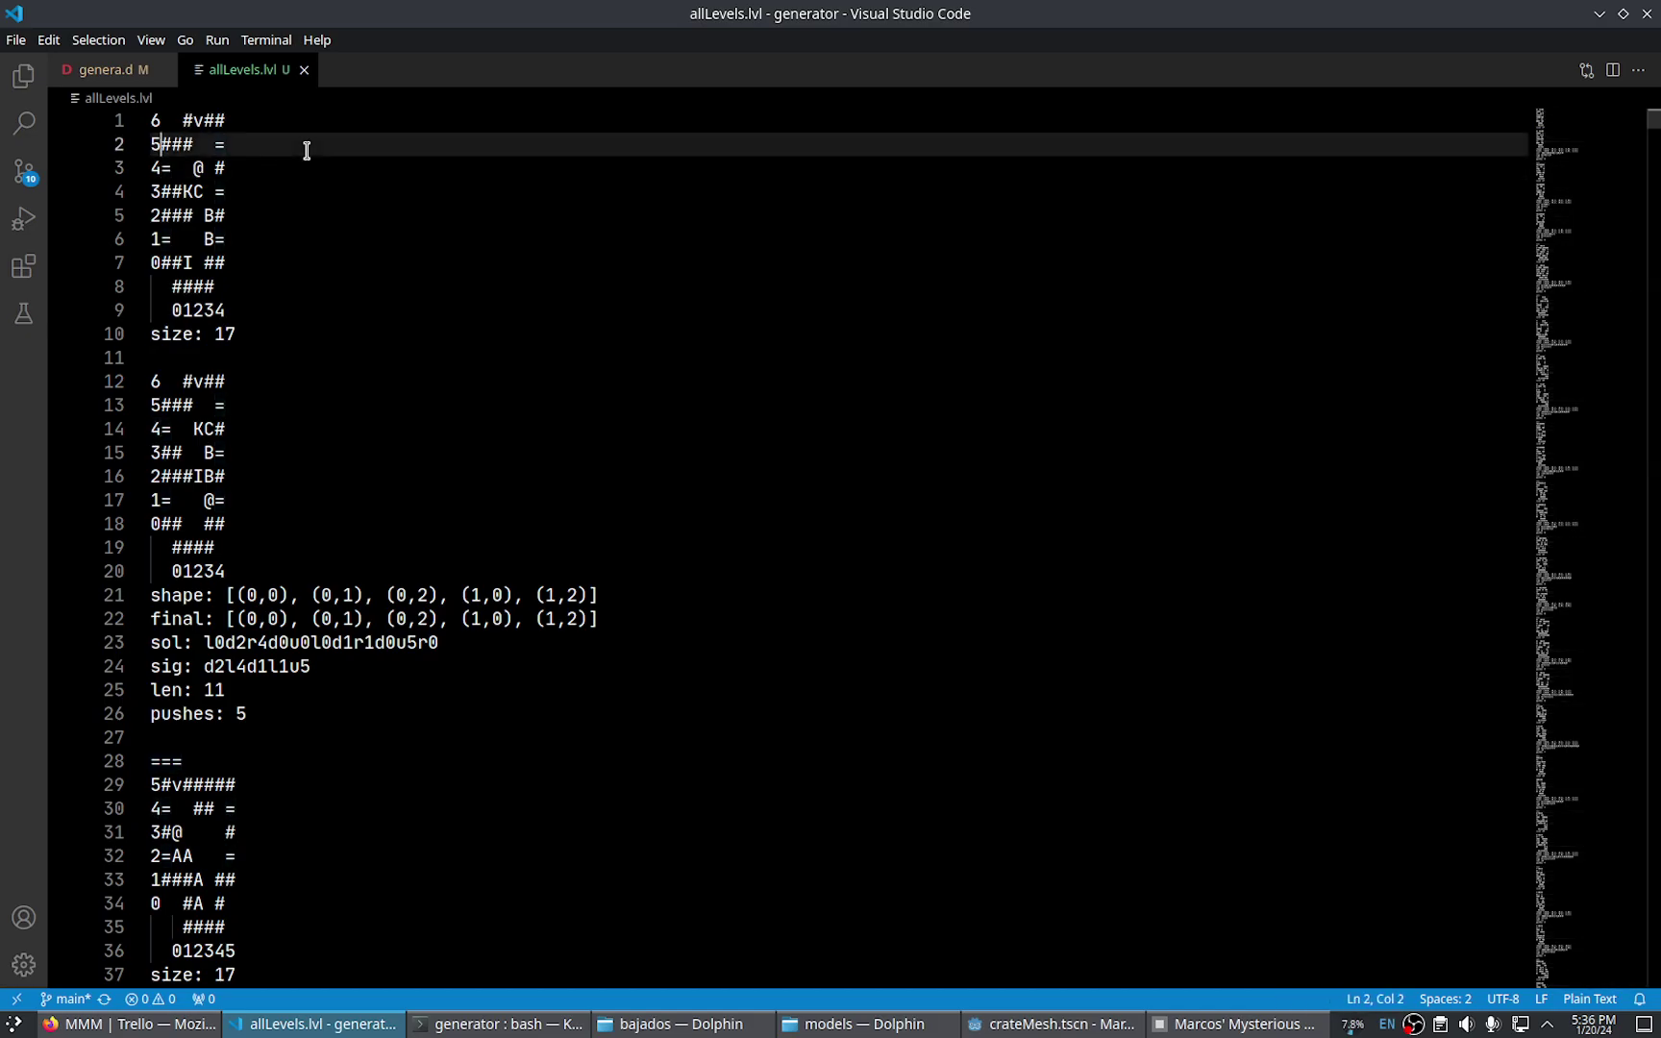
{"action": "key", "text": "shift+Left"}
Check the empty cells on line 3 against the second level's rows, leaving the file unedited
{"action": "key", "text": "Down"}
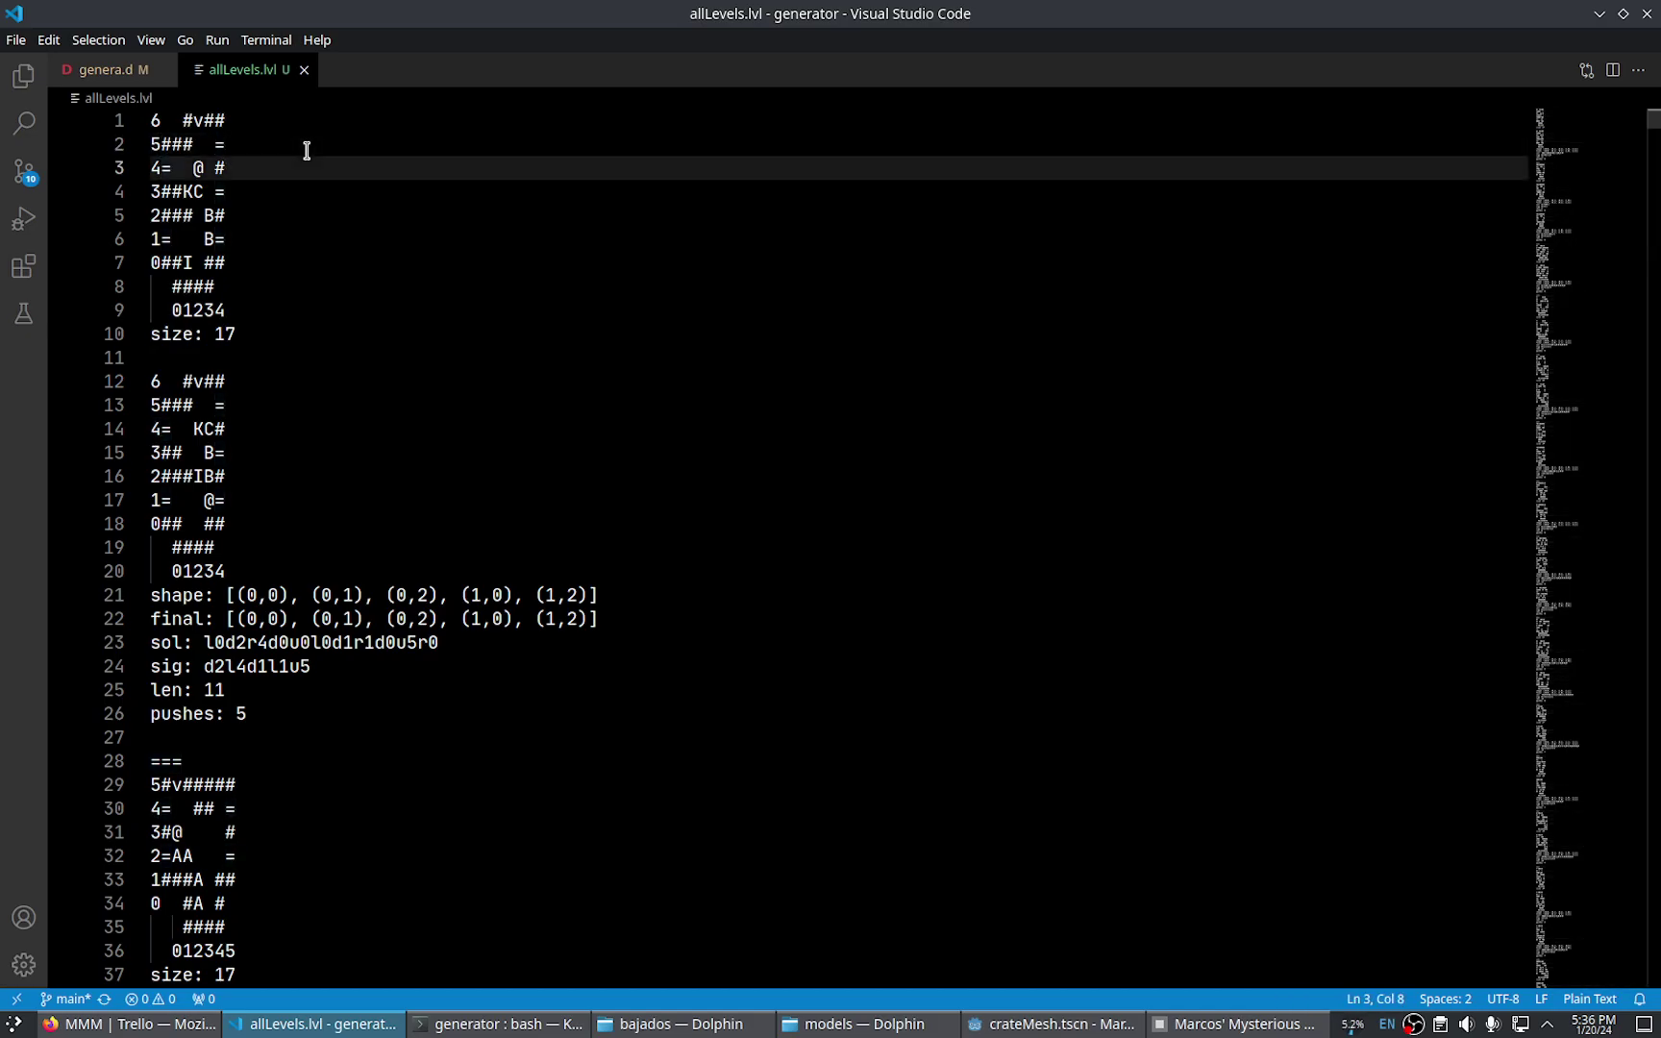
{"action": "key", "text": "Right"}
{"action": "key", "text": "Down"}
{"action": "key", "text": "Down"}
{"action": "key", "text": "Down"}
{"action": "key", "text": "Down"}
{"action": "key", "text": "Down"}
{"action": "key", "text": "Down"}
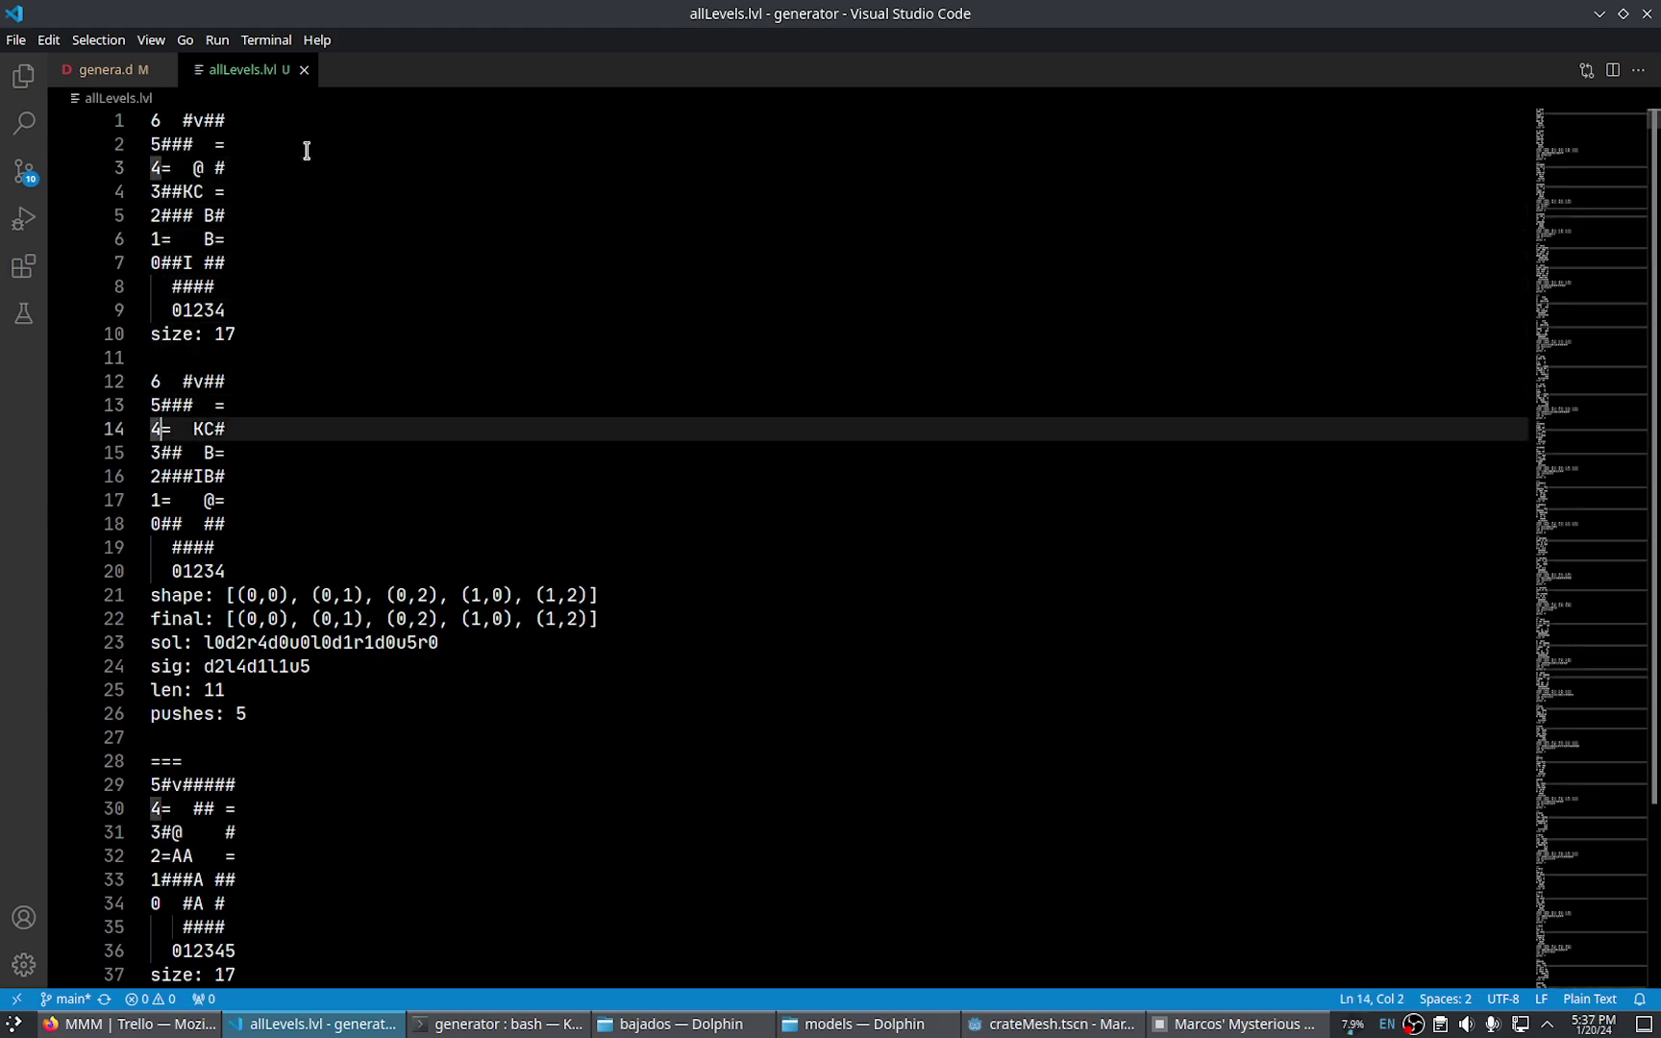
{"action": "key", "text": "Up"}
{"action": "key", "text": "Up"}
{"action": "key", "text": "Up"}
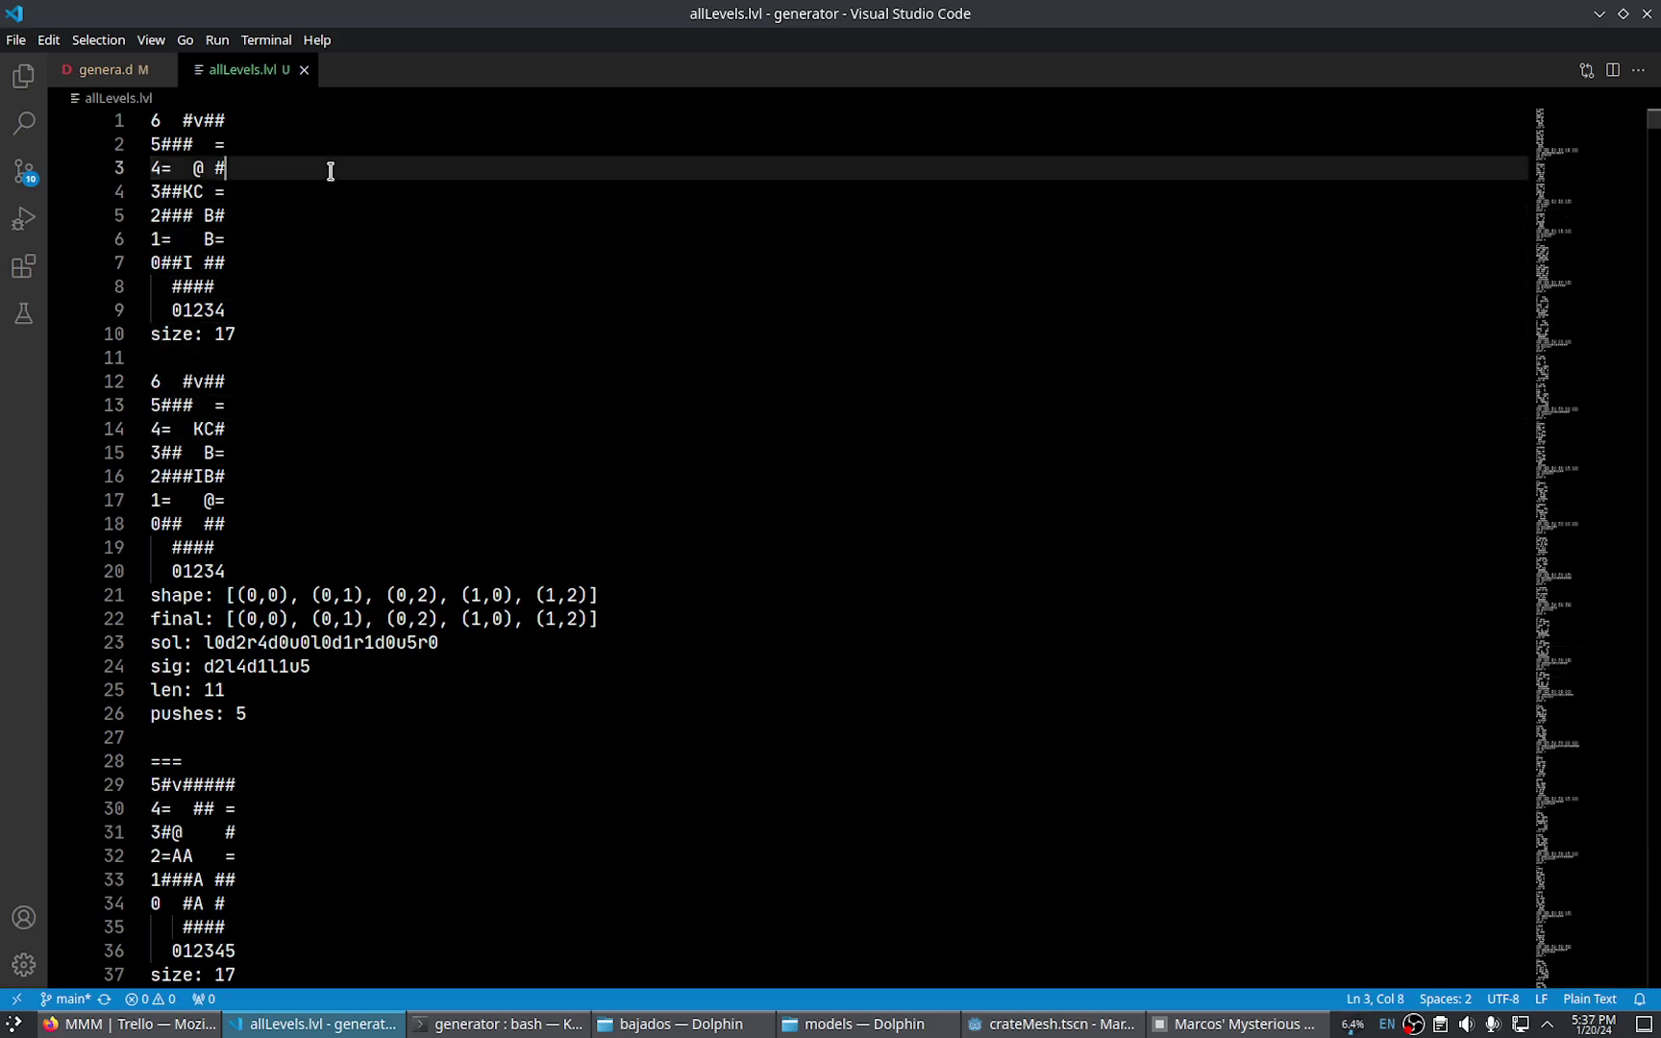
{"action": "key", "text": "Right"}
{"action": "key", "text": "shift+Right"}
{"action": "key", "text": "shift+Right"}
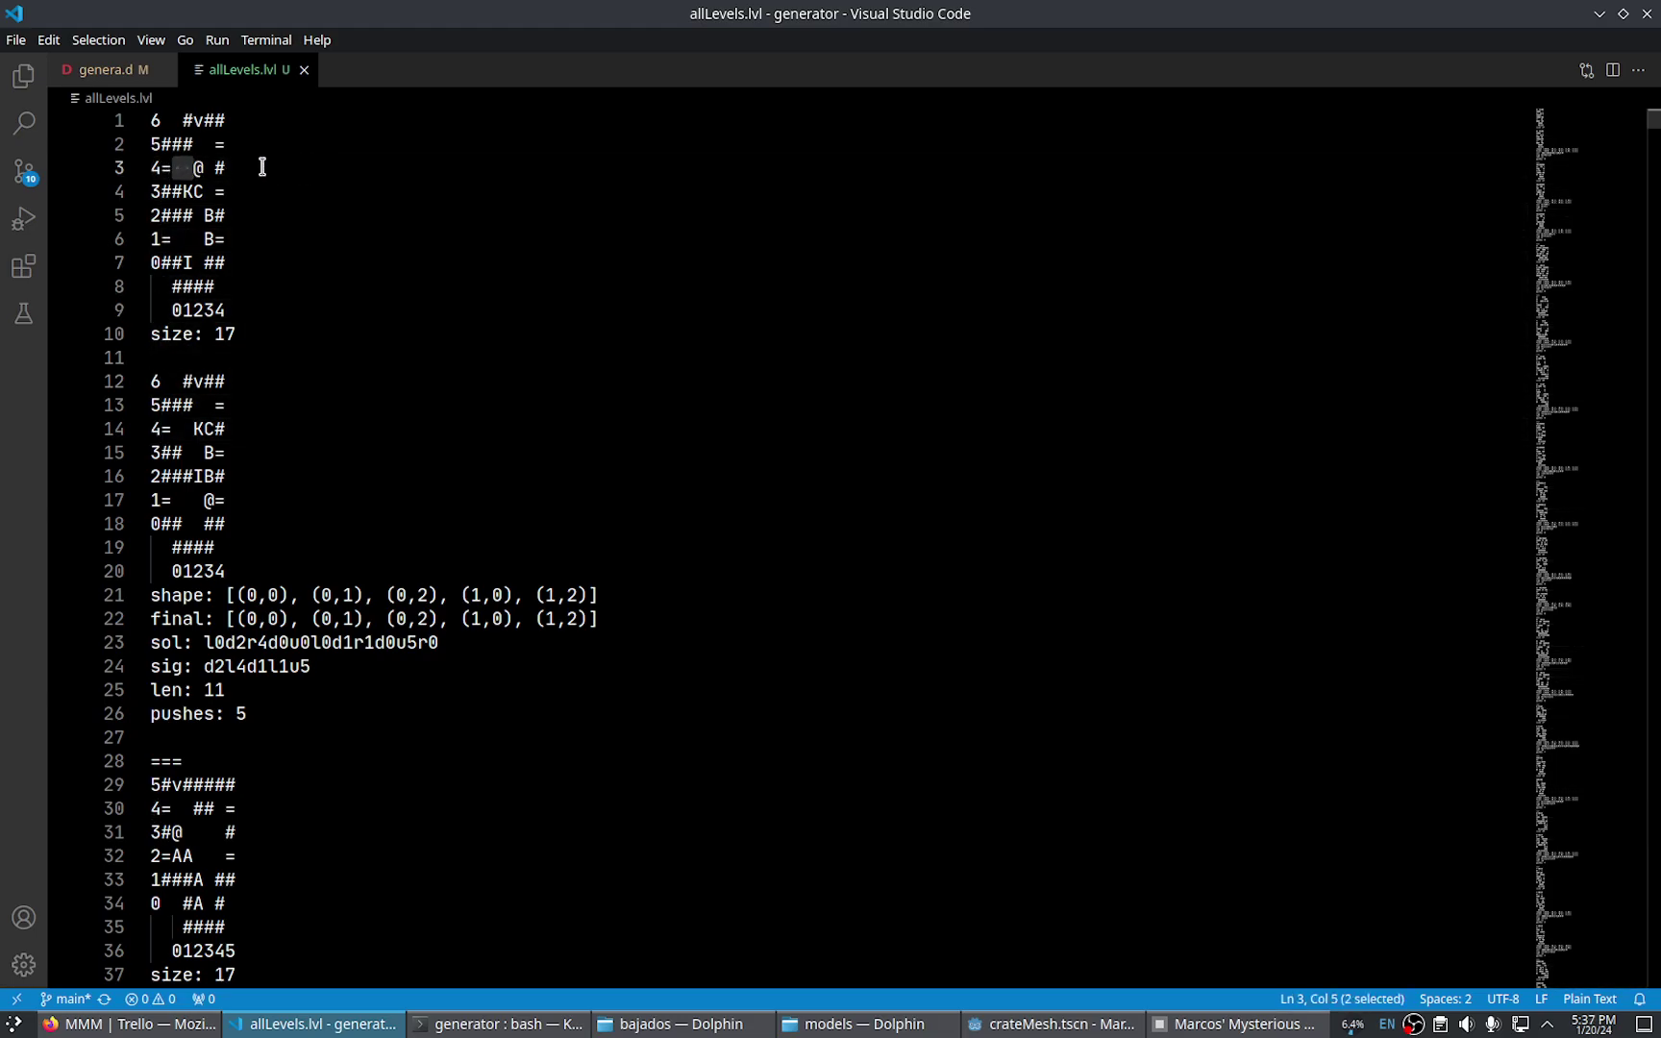
{"action": "key", "text": "shift+Left"}
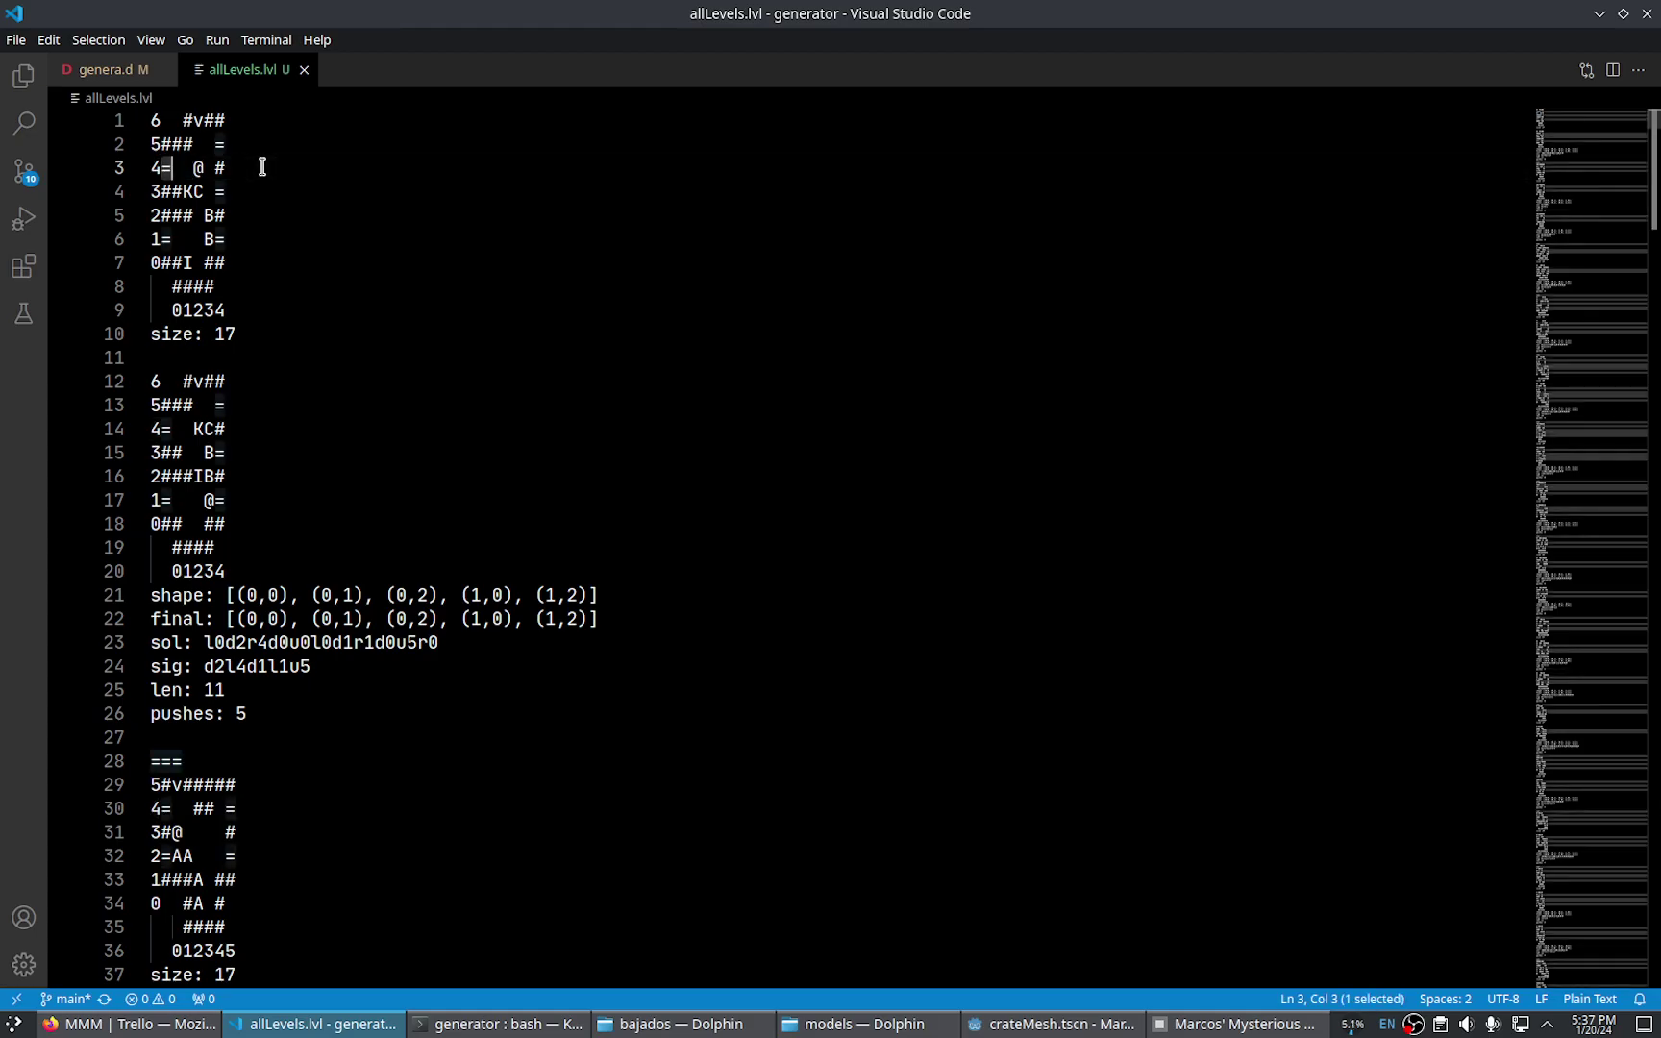
{"action": "key", "text": "Home"}
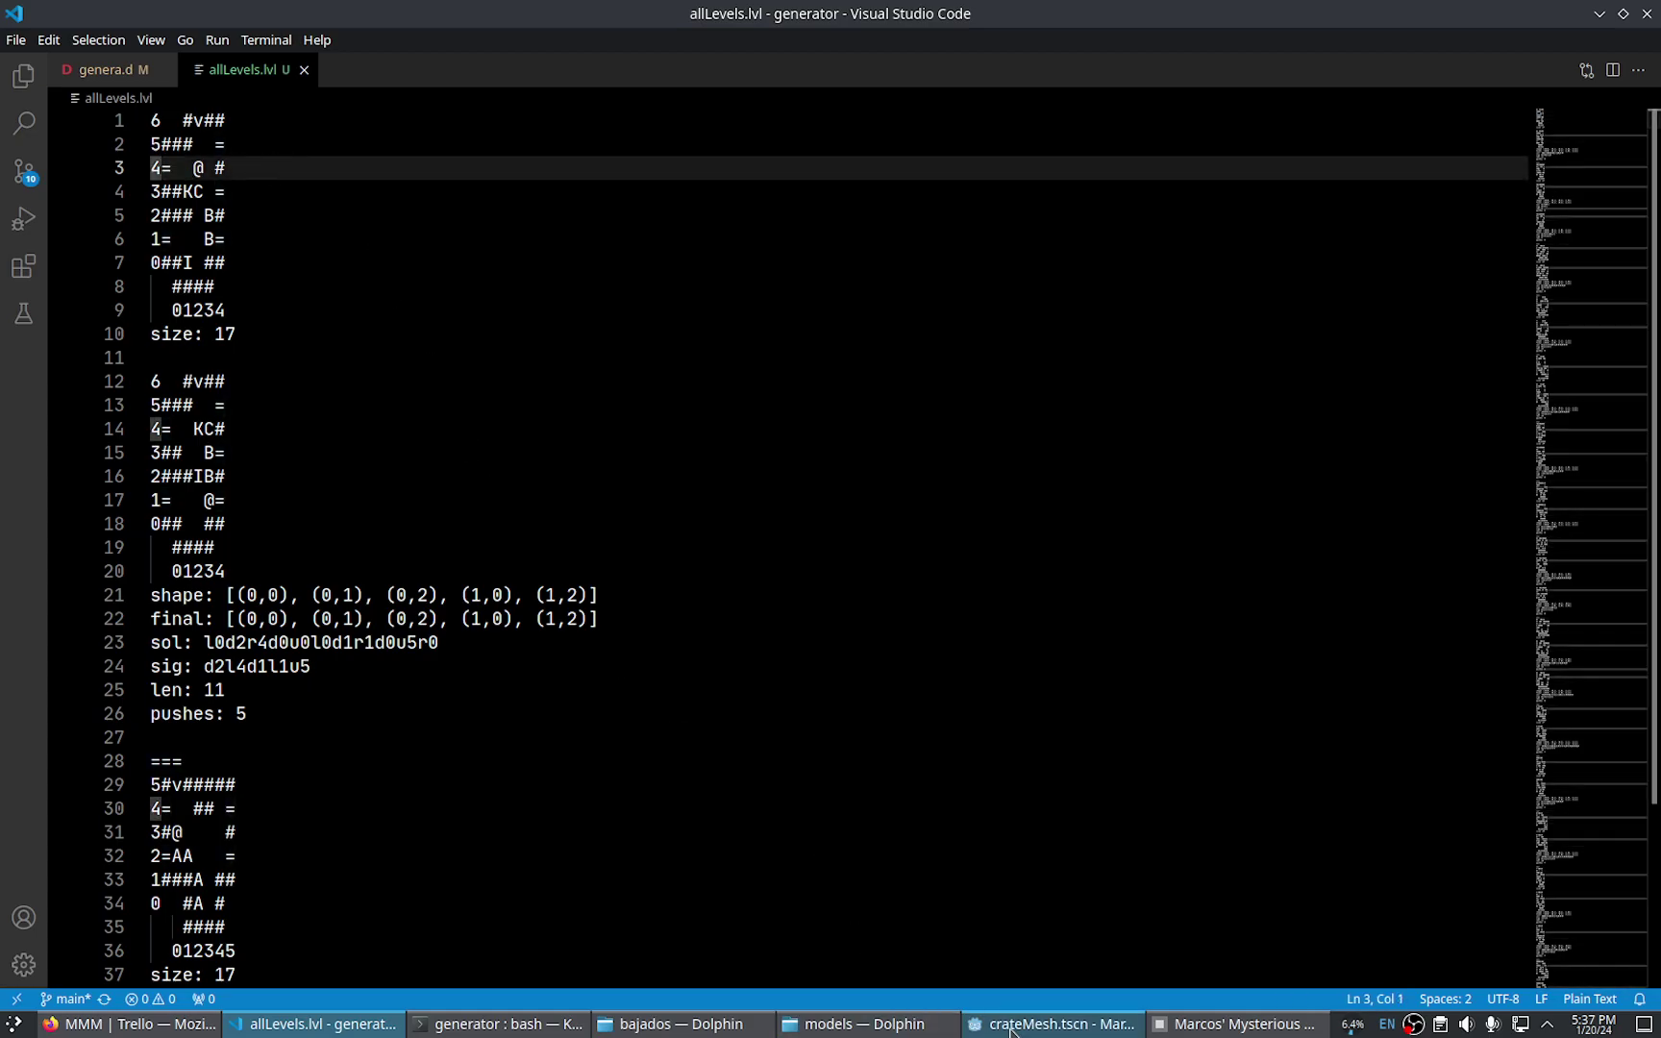
{"action": "left_click", "coordinate": [1011, 1030]}
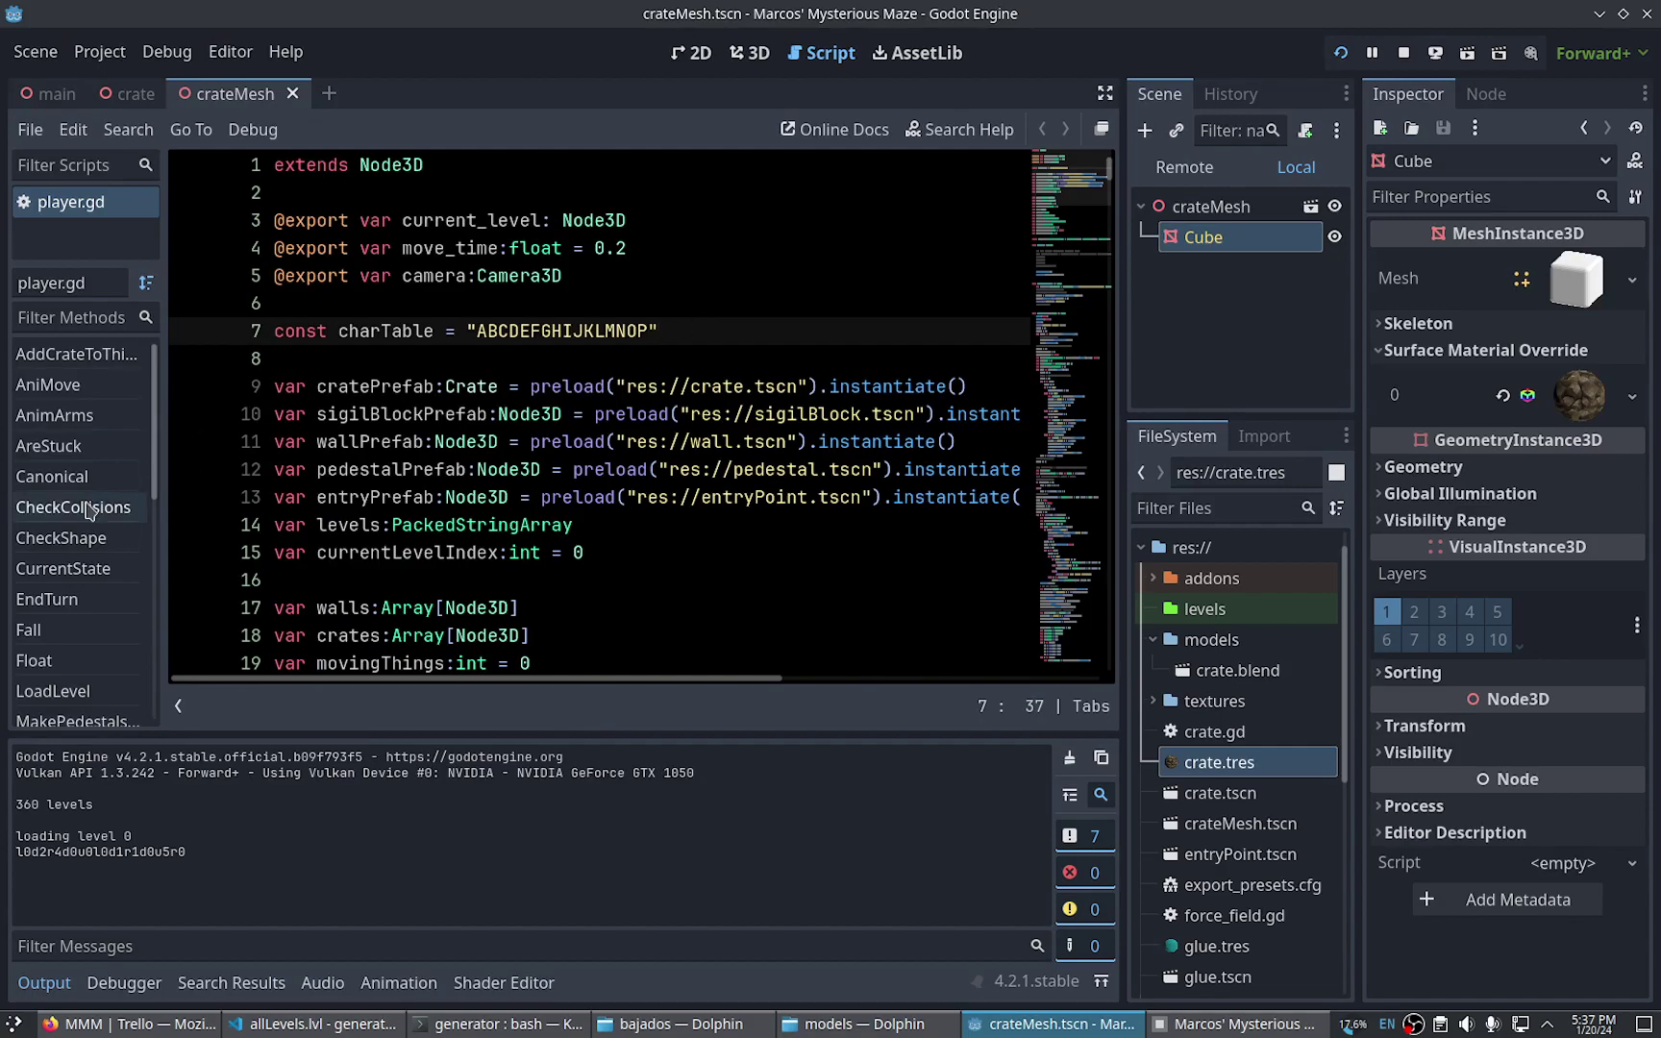
Jump to LoadLevel in player.gd and hide the output panel and side docks
{"action": "scroll", "coordinate": [68, 500], "scroll_direction": "down", "scroll_amount": 3}
{"action": "left_click", "coordinate": [67, 548]}
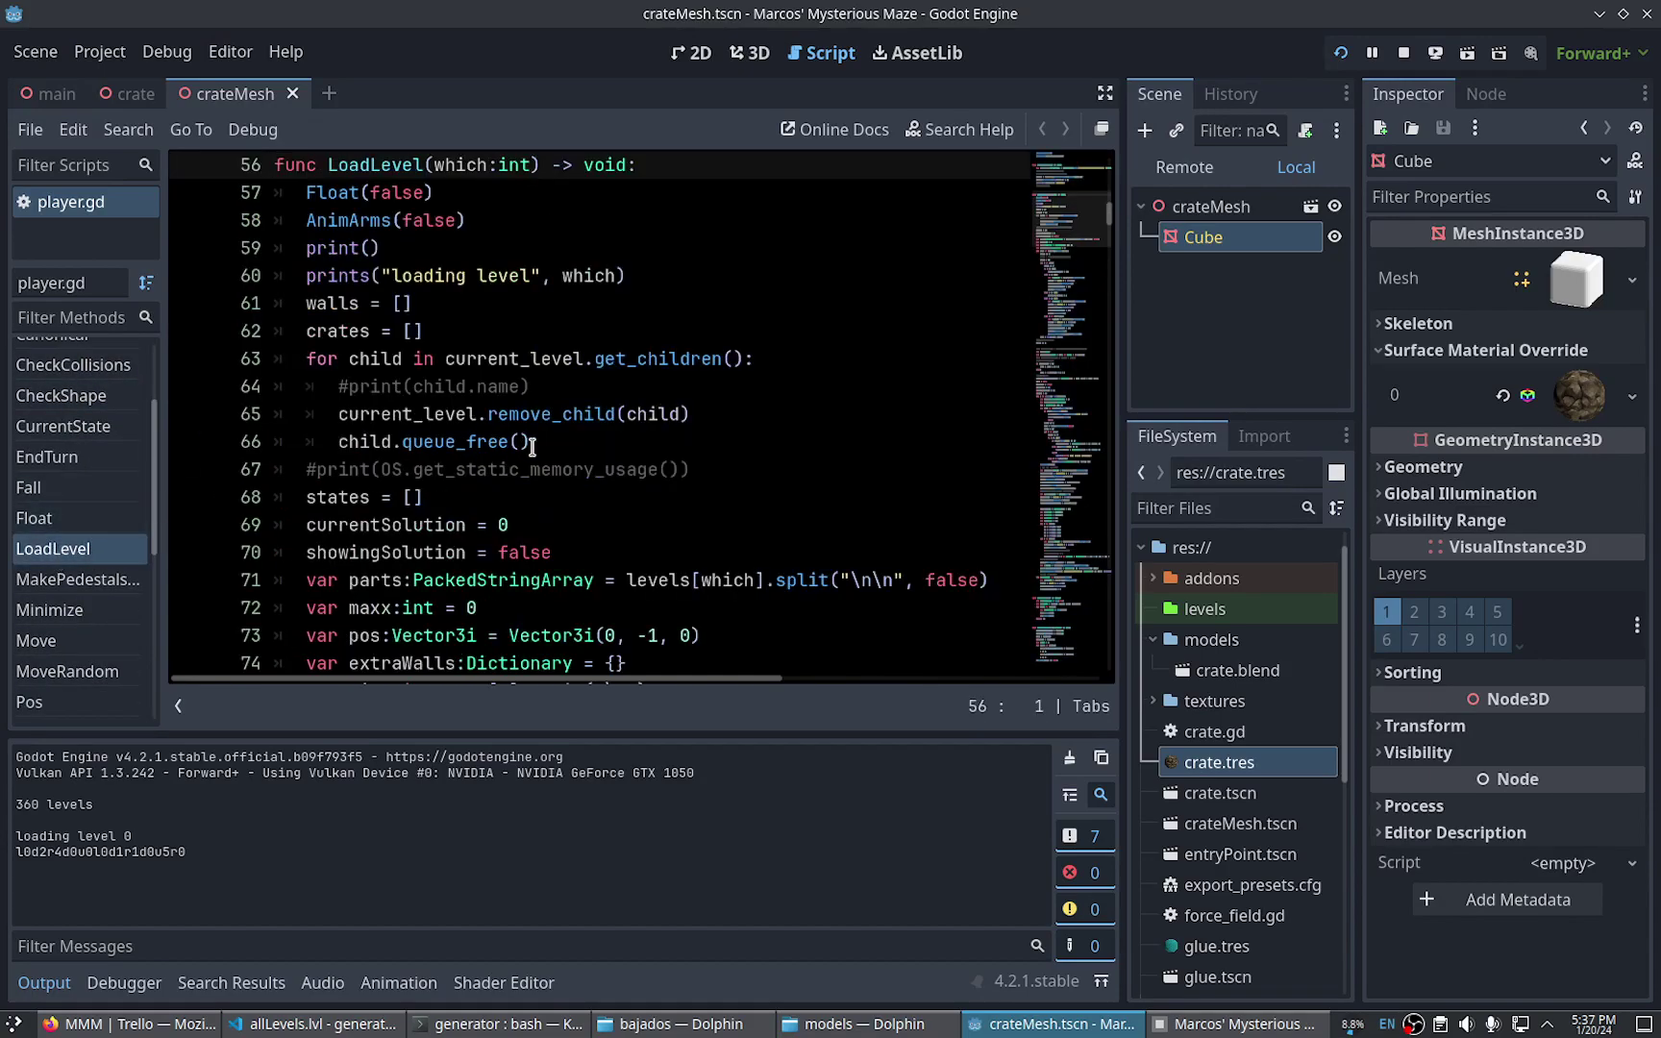
{"action": "left_click", "coordinate": [46, 983]}
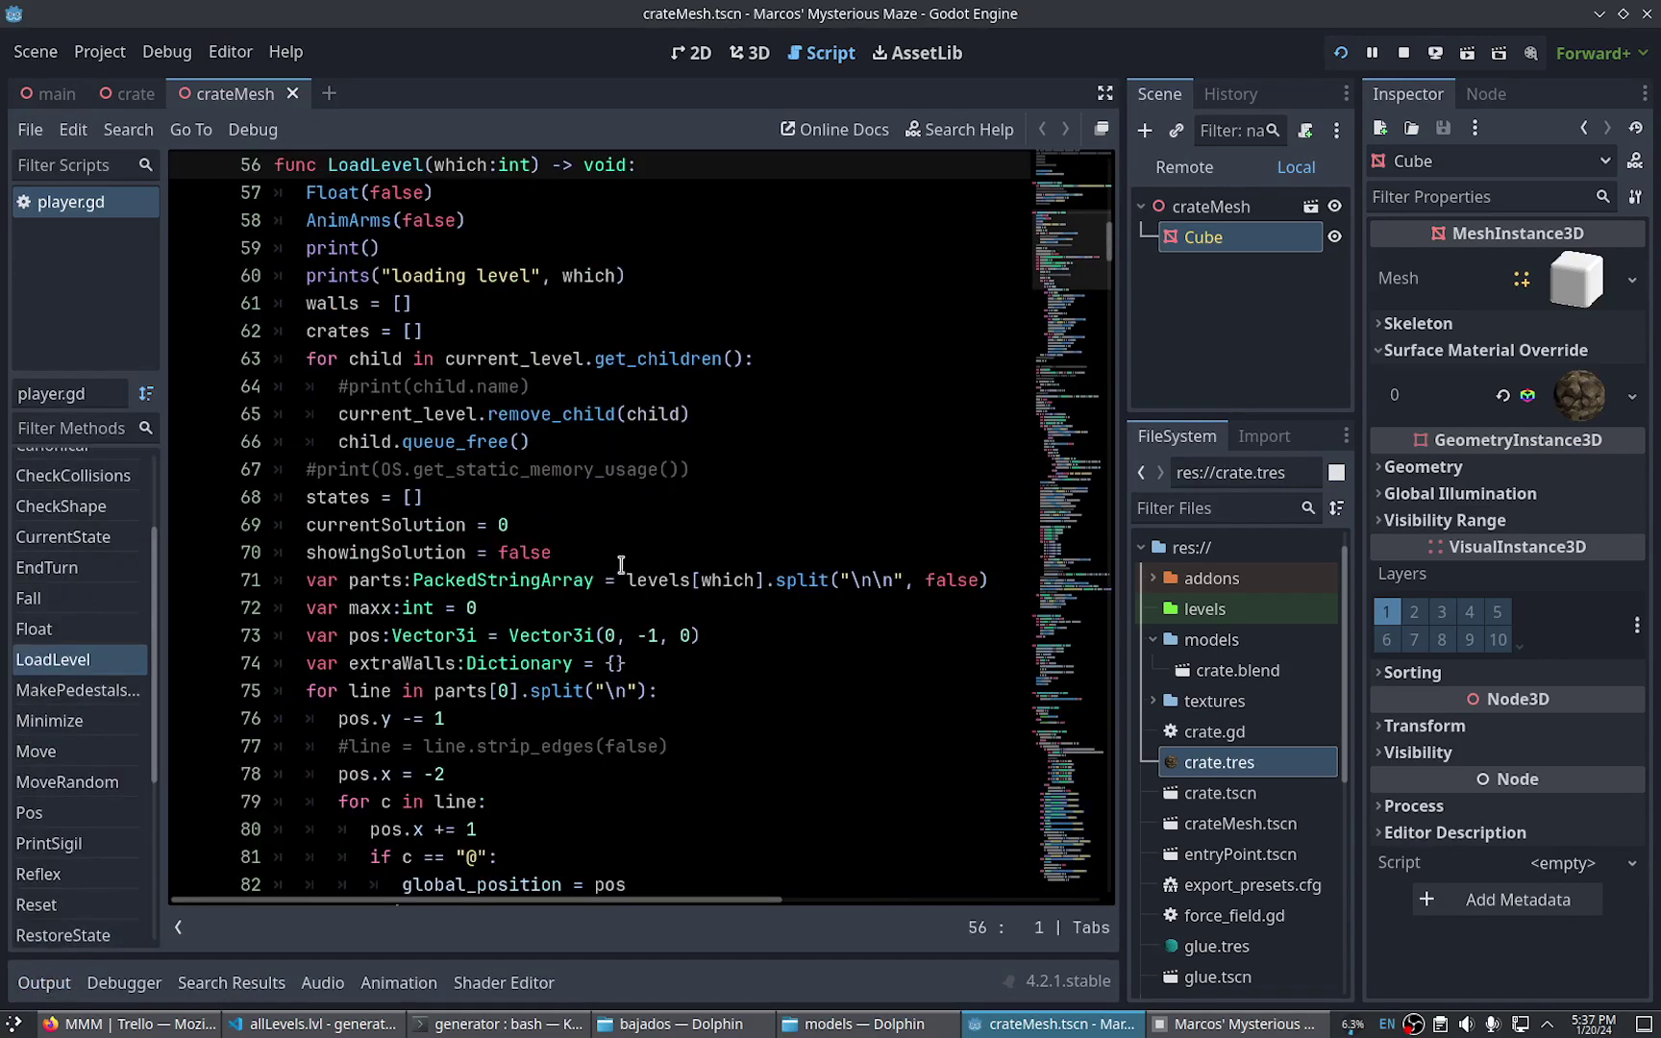
{"action": "left_click", "coordinate": [1105, 93]}
Review the # wall checks in LoadLevel on lines 89–91
{"action": "scroll", "coordinate": [857, 428], "scroll_direction": "down", "scroll_amount": 1}
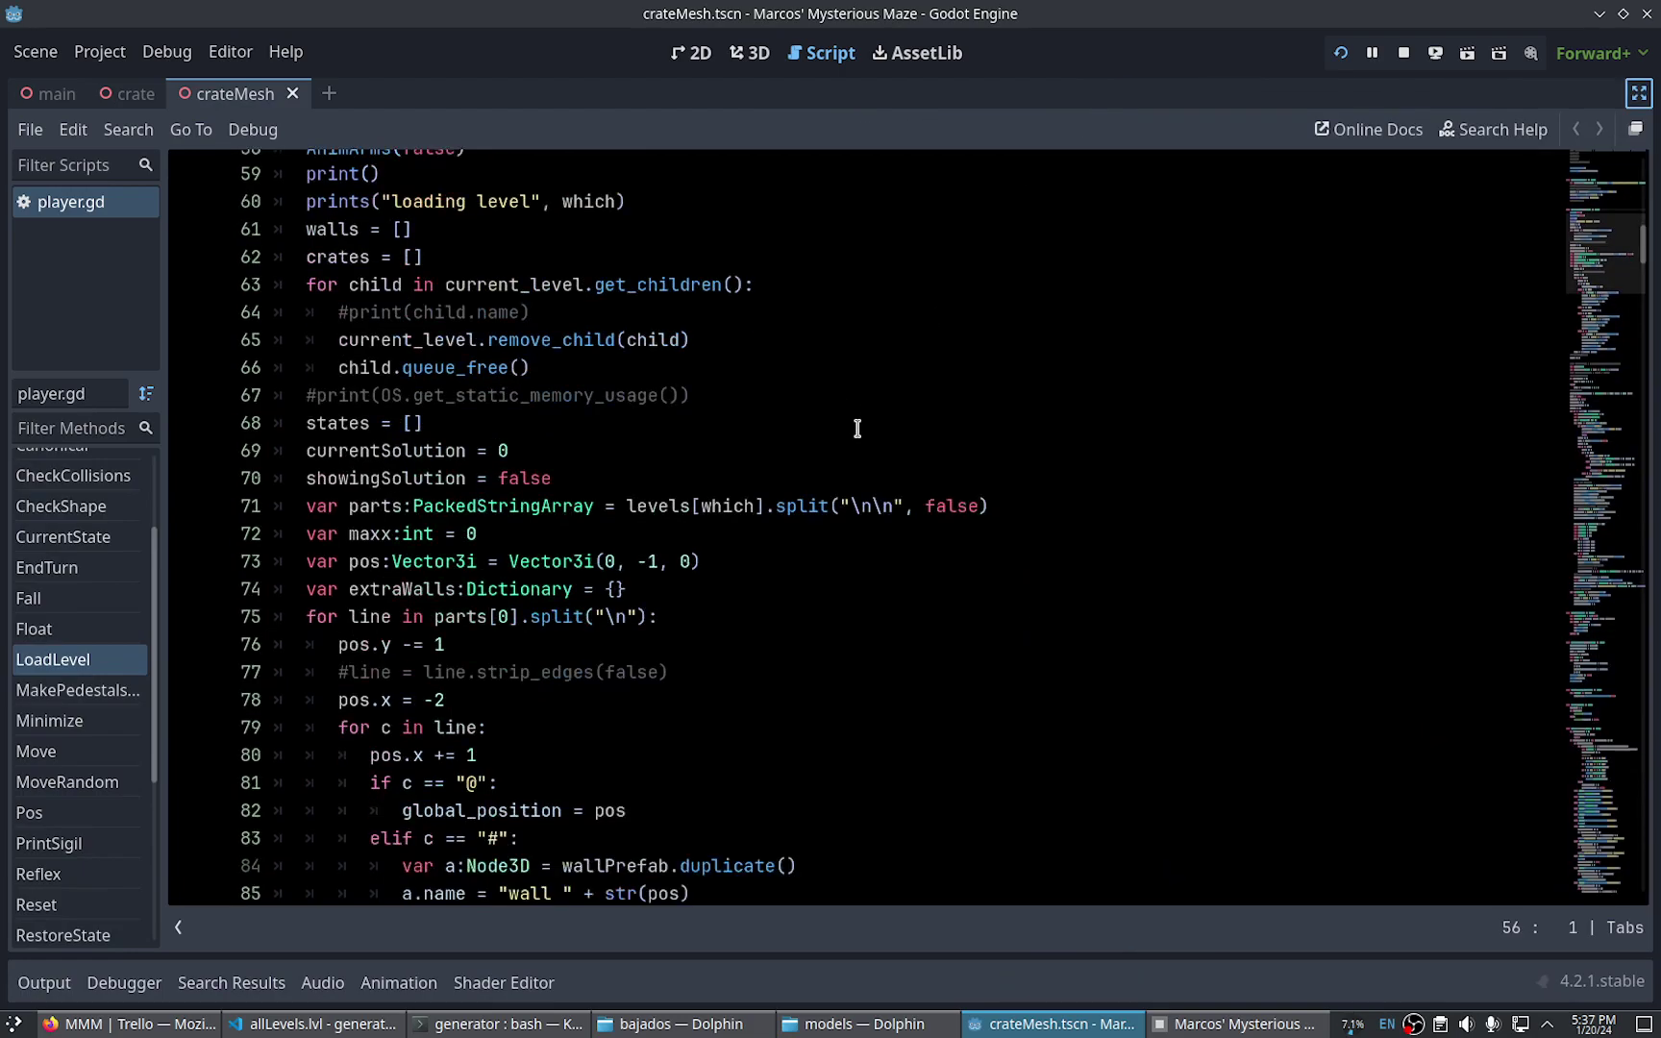
{"action": "scroll", "coordinate": [857, 429], "scroll_direction": "up", "scroll_amount": 5}
{"action": "scroll", "coordinate": [851, 429], "scroll_direction": "down", "scroll_amount": 10}
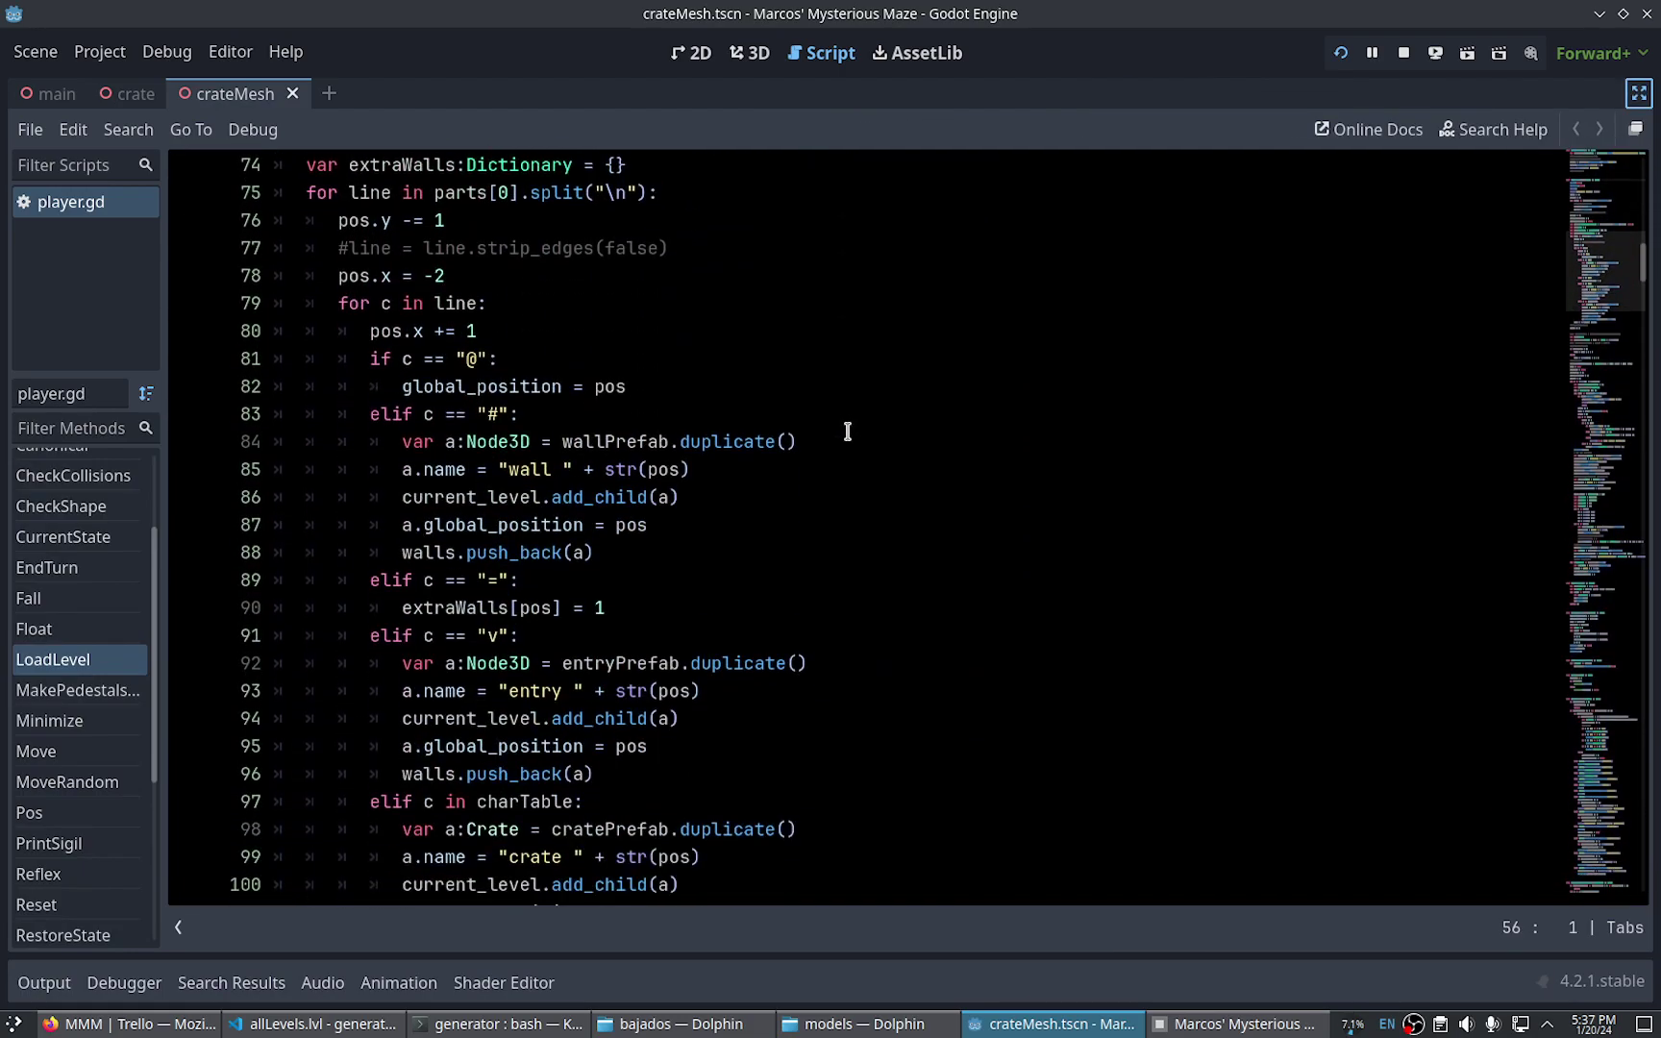
{"action": "scroll", "coordinate": [791, 453], "scroll_direction": "down", "scroll_amount": 2}
{"action": "left_click", "coordinate": [494, 419]}
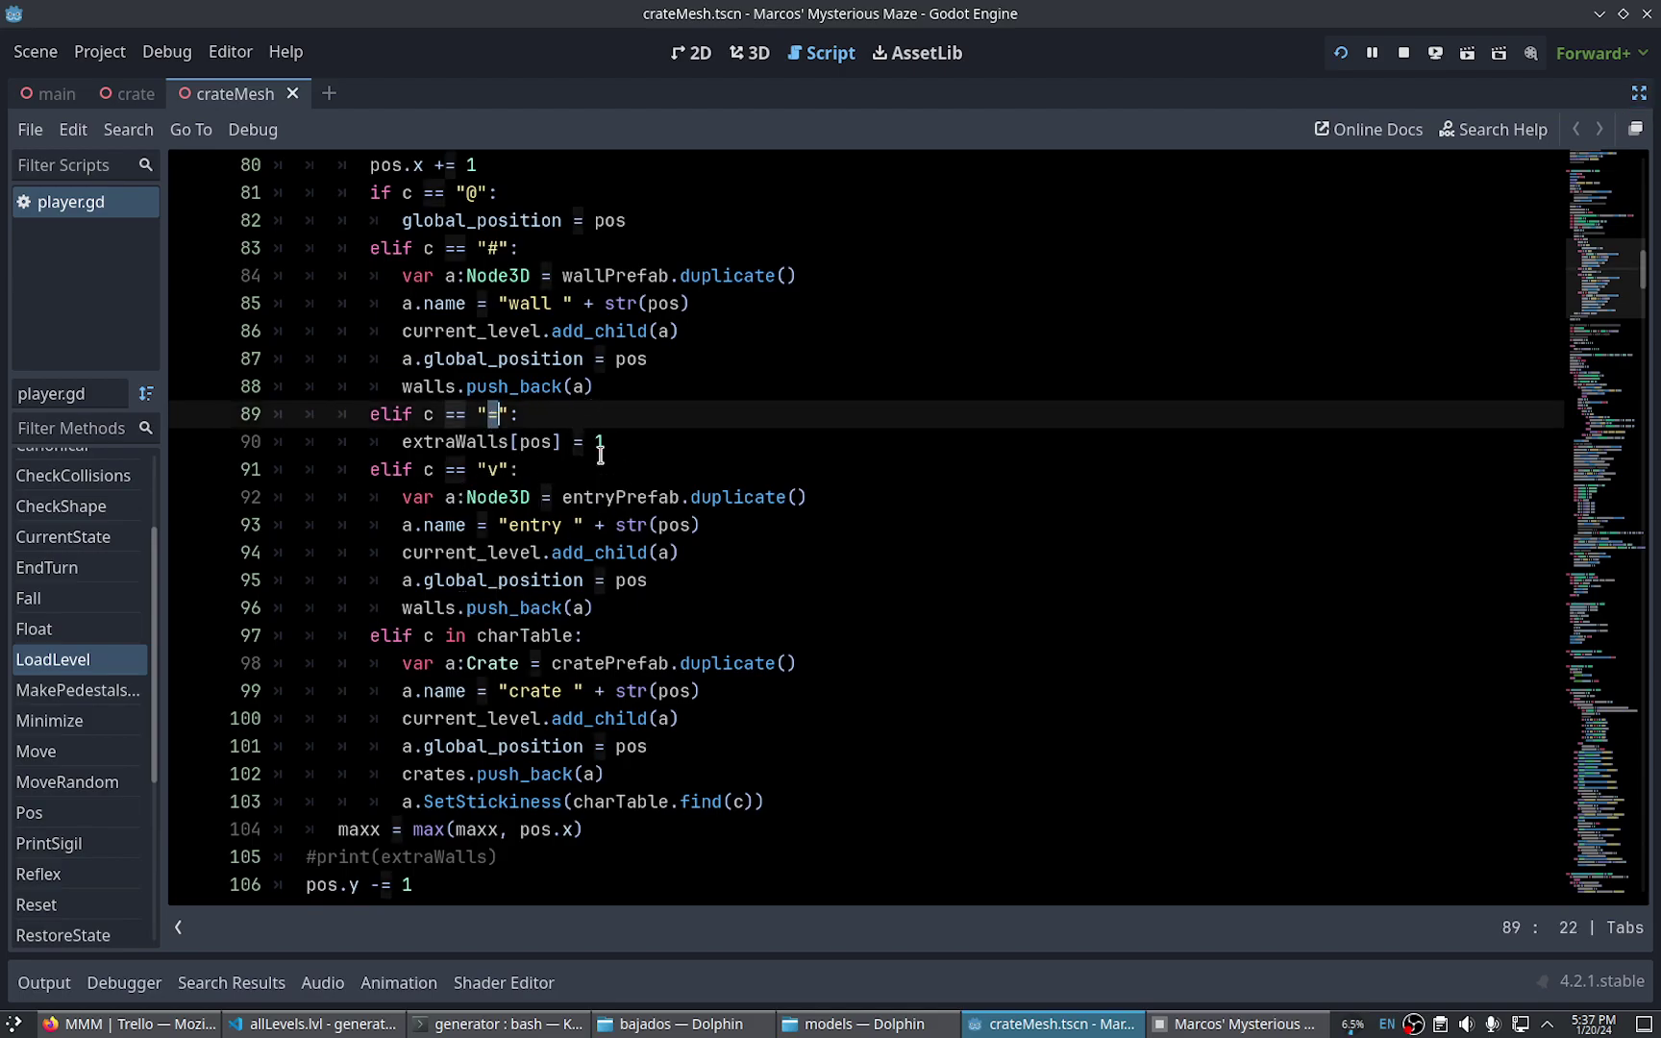
{"action": "left_click", "coordinate": [641, 402]}
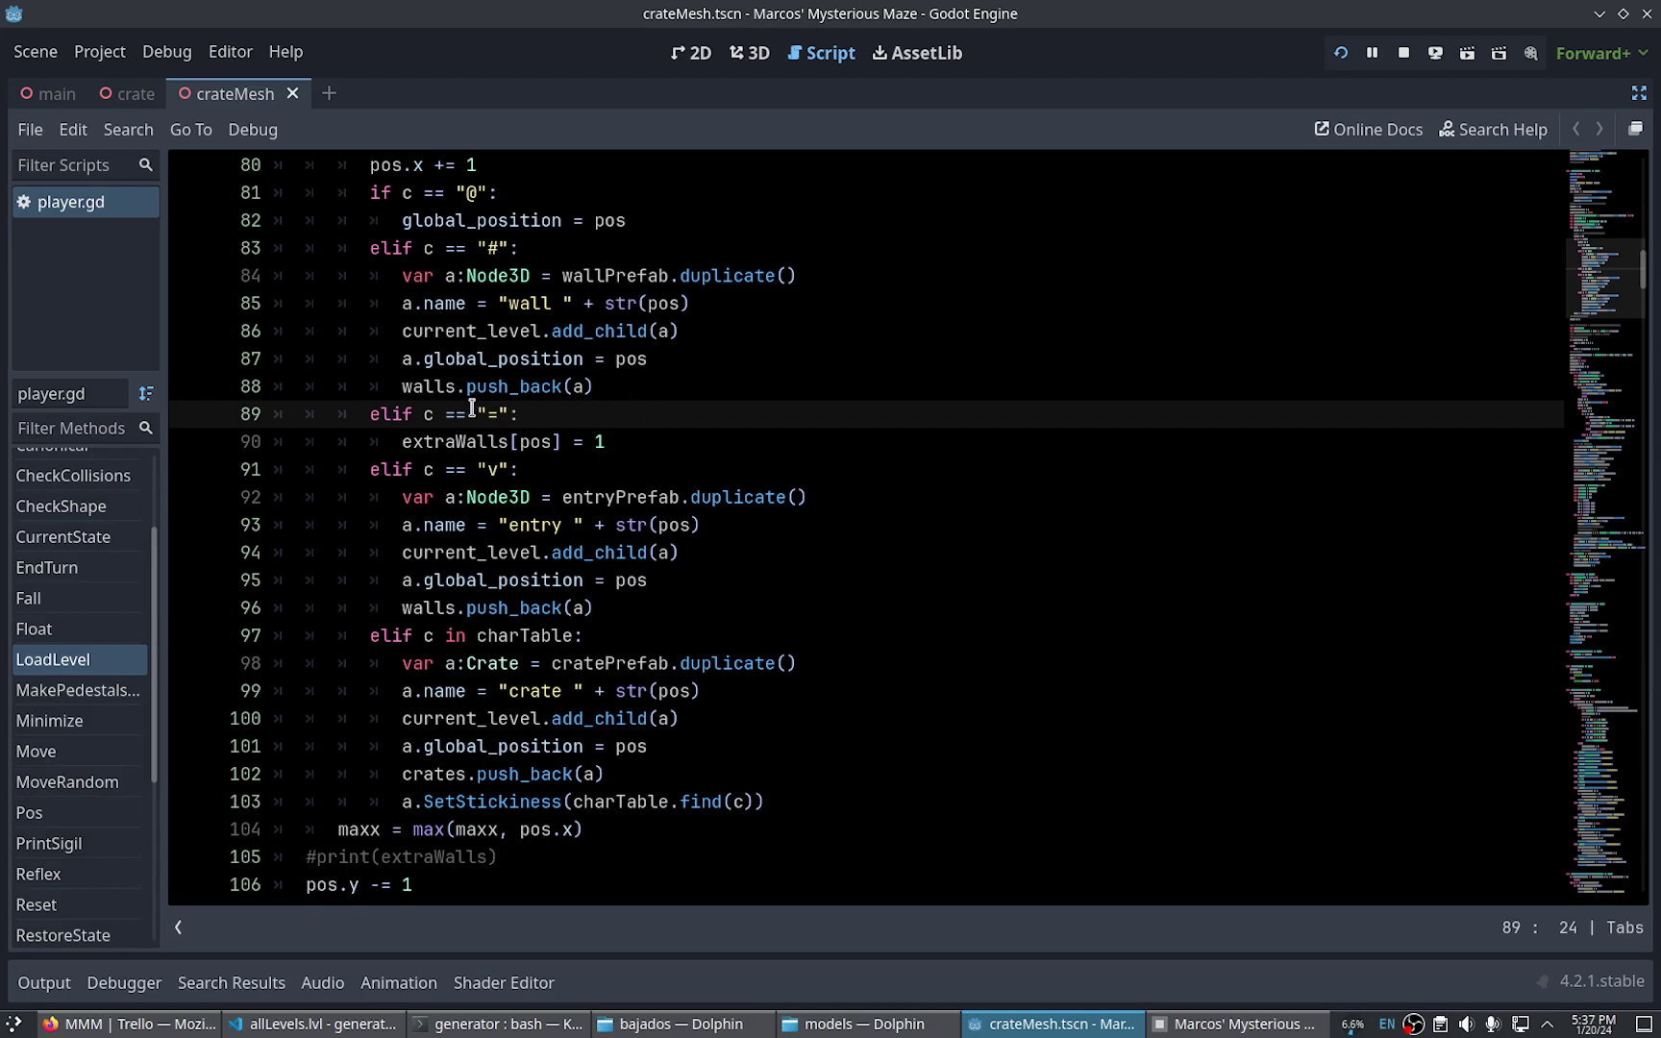
{"action": "left_click", "coordinate": [616, 475]}
Review the crate placement code ending with crates.push_back(a) on line 102
{"action": "scroll", "coordinate": [596, 558], "scroll_direction": "down", "scroll_amount": 3}
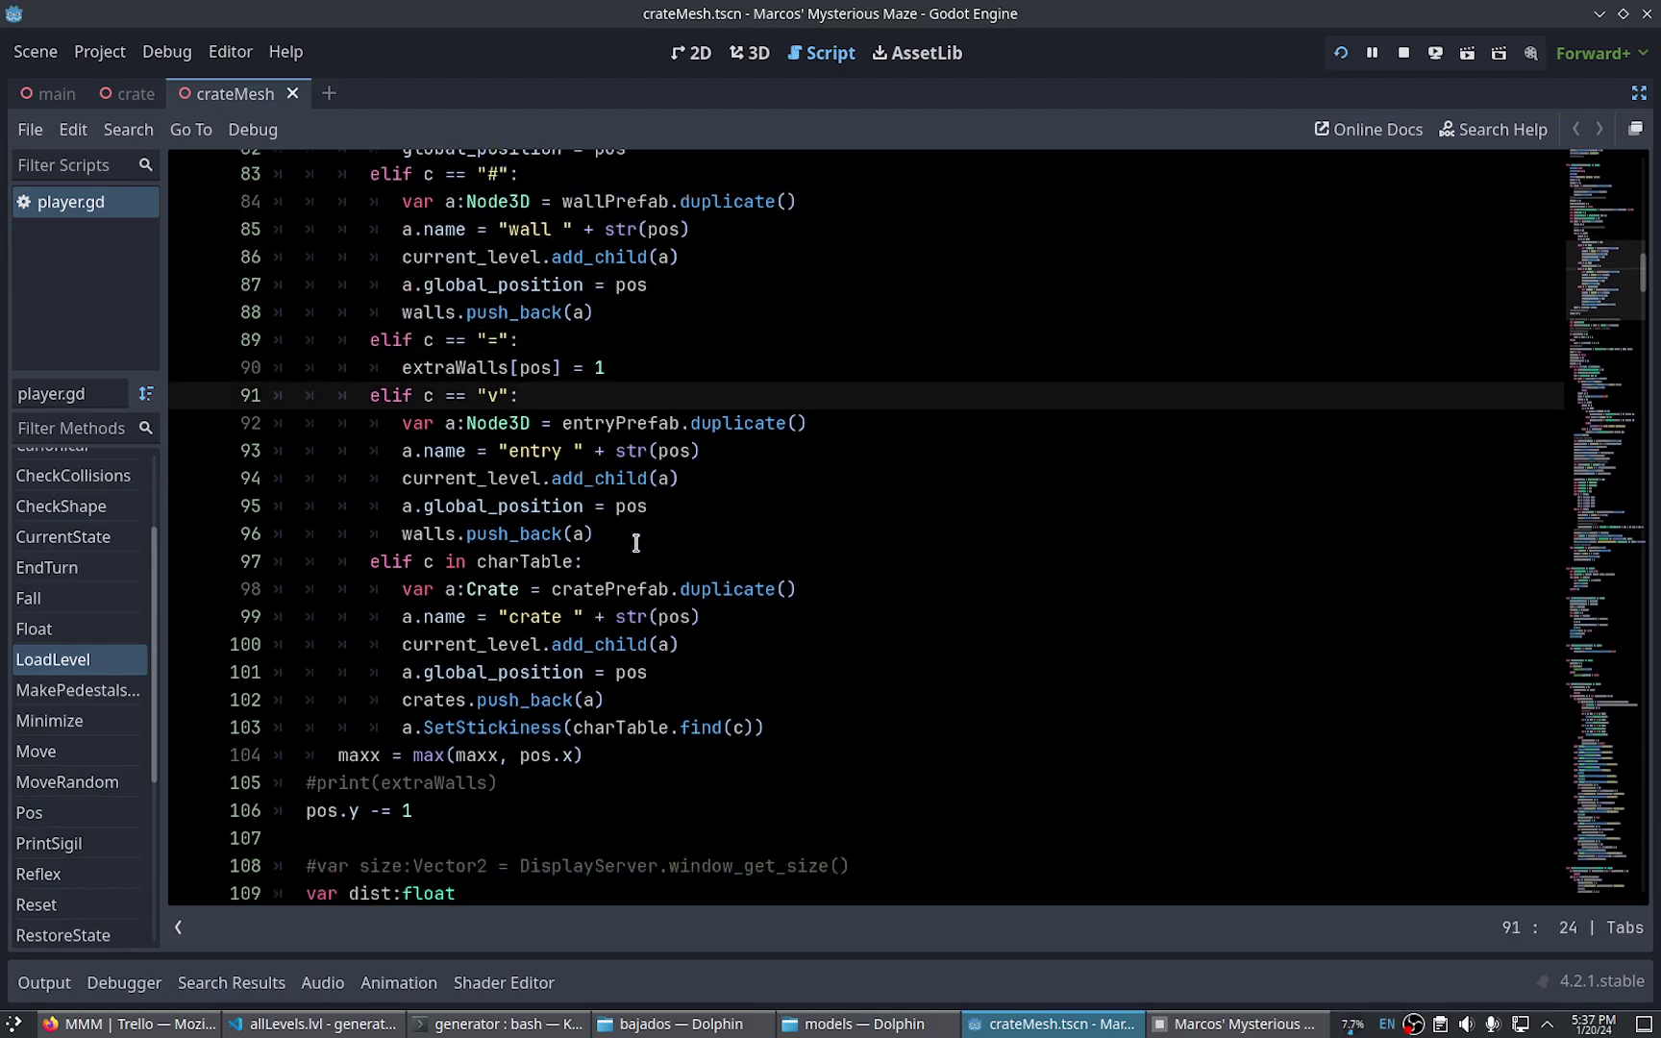
{"action": "scroll", "coordinate": [615, 531], "scroll_direction": "down", "scroll_amount": 3}
{"action": "scroll", "coordinate": [621, 525], "scroll_direction": "down", "scroll_amount": 3}
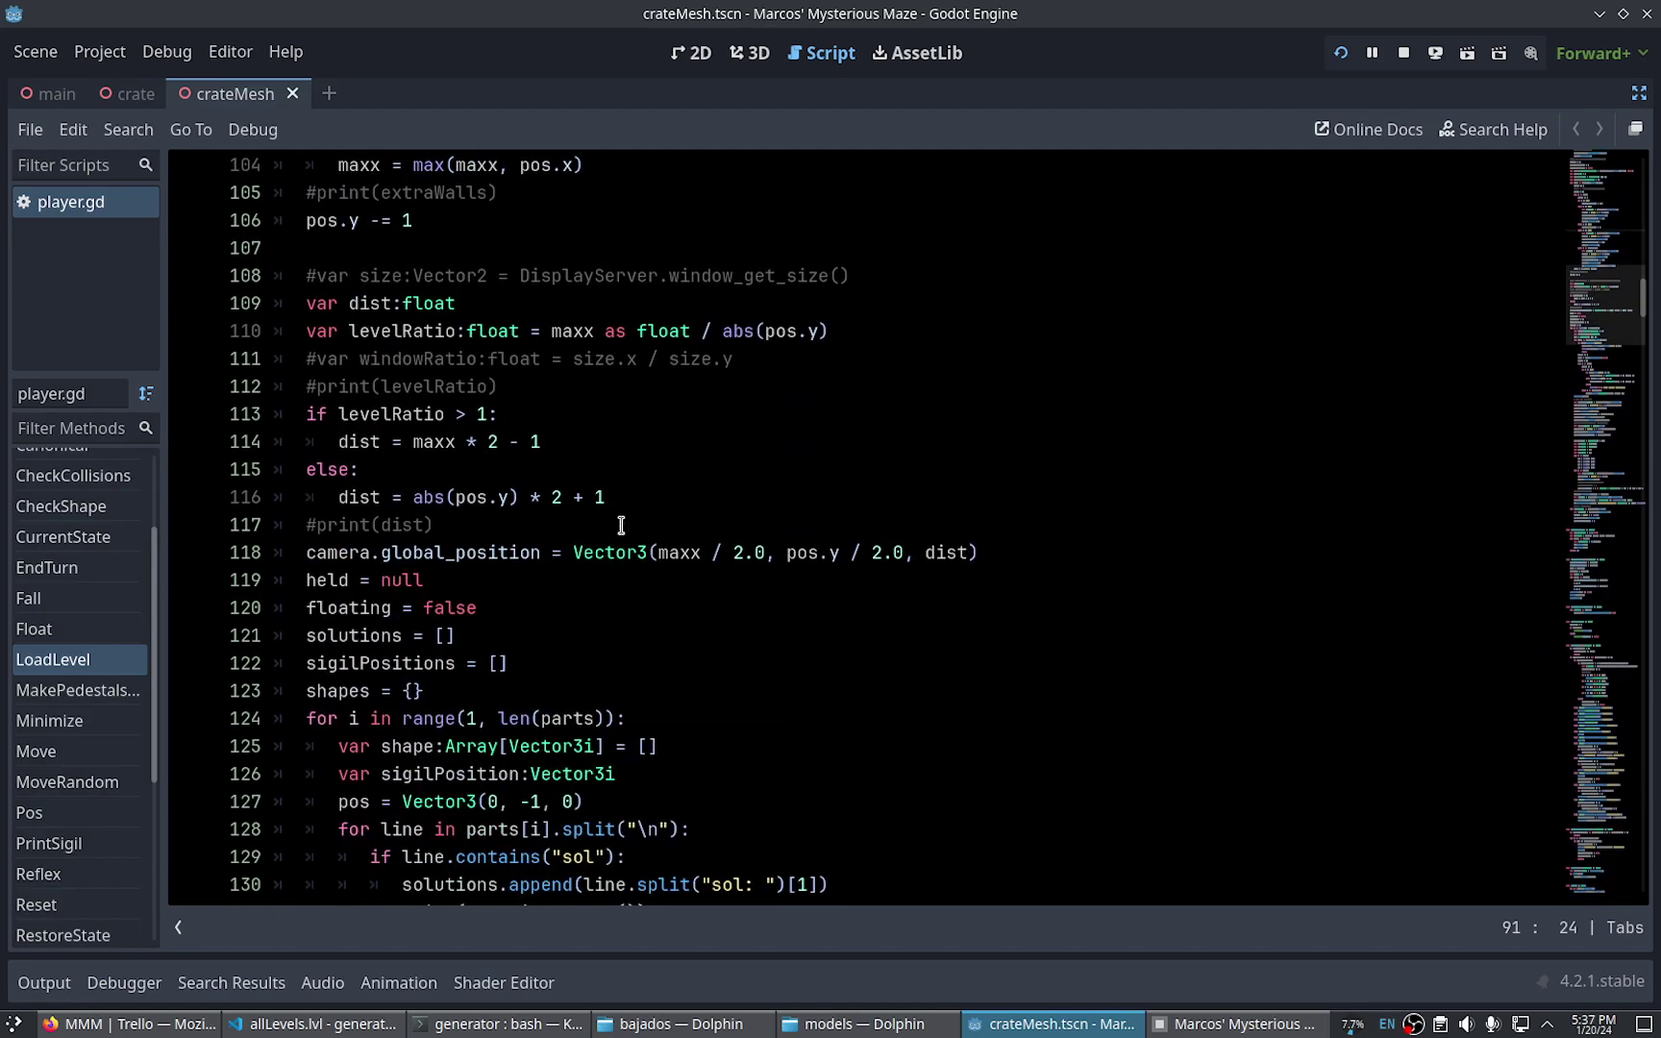
{"action": "scroll", "coordinate": [621, 525], "scroll_direction": "down", "scroll_amount": 4}
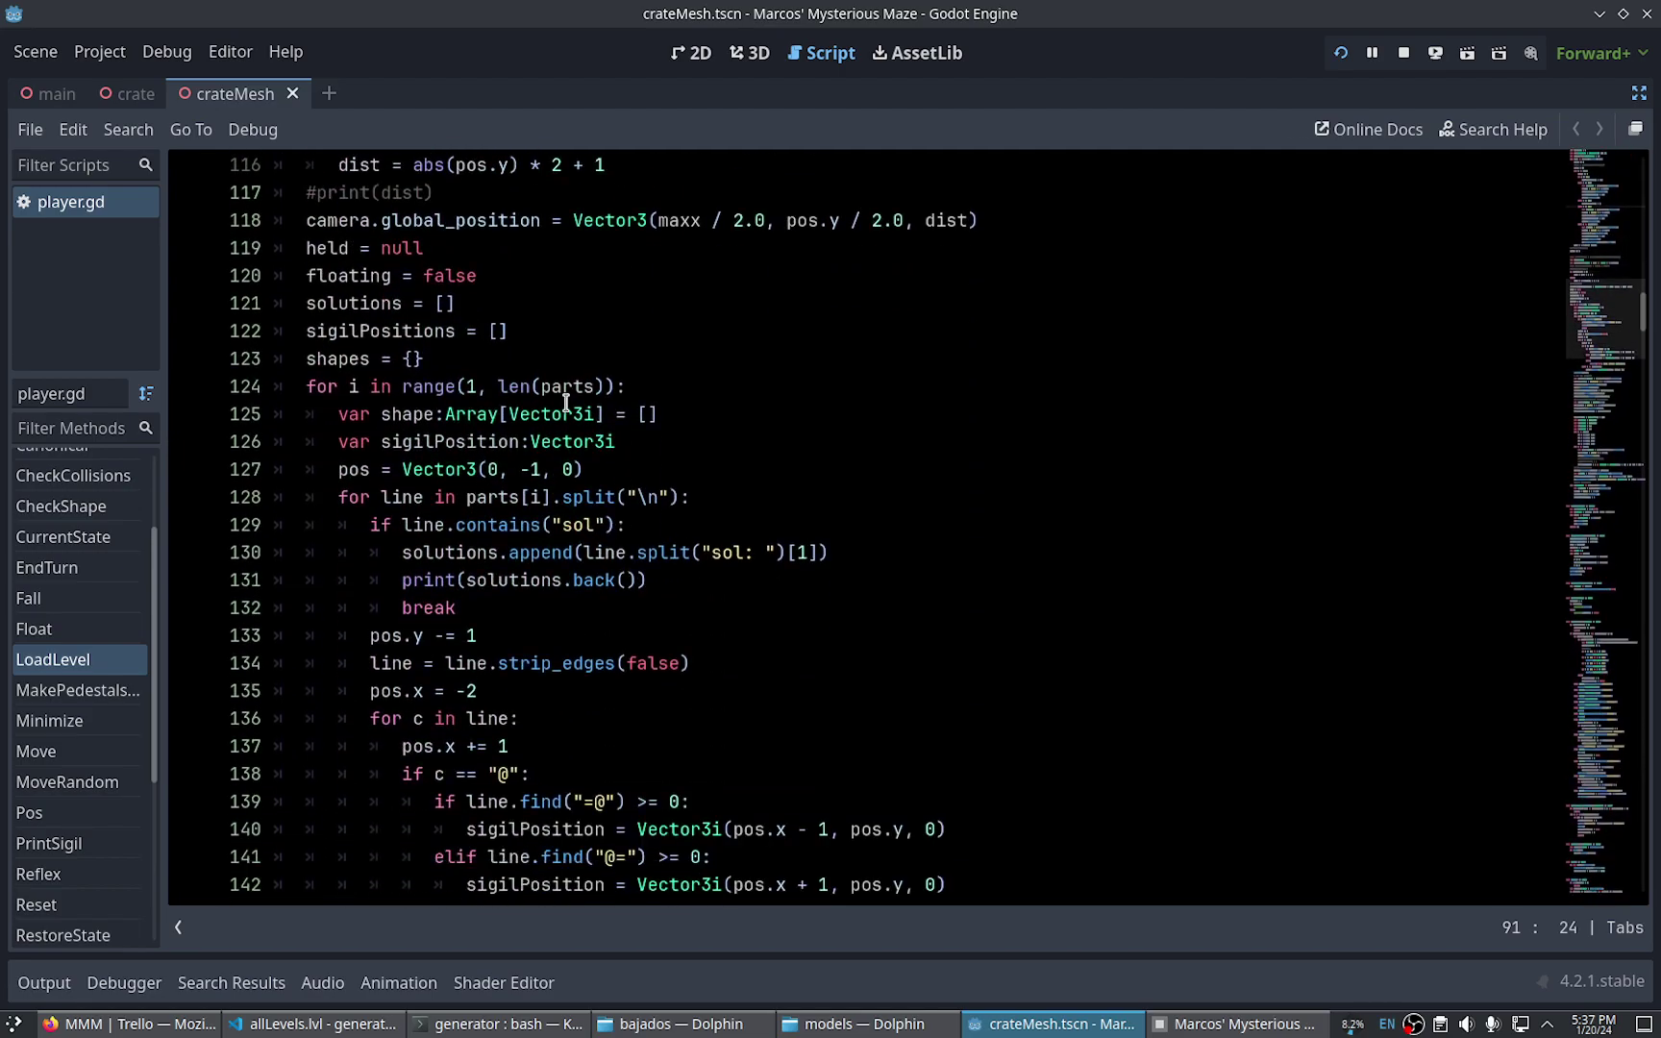
{"action": "scroll", "coordinate": [566, 401], "scroll_direction": "up", "scroll_amount": 5}
{"action": "scroll", "coordinate": [566, 402], "scroll_direction": "up", "scroll_amount": 3}
{"action": "left_click", "coordinate": [805, 441]}
Inspect the moveCoolDown variable near line 24 at the top of the script
{"action": "scroll", "coordinate": [1352, 346], "scroll_direction": "up", "scroll_amount": 3}
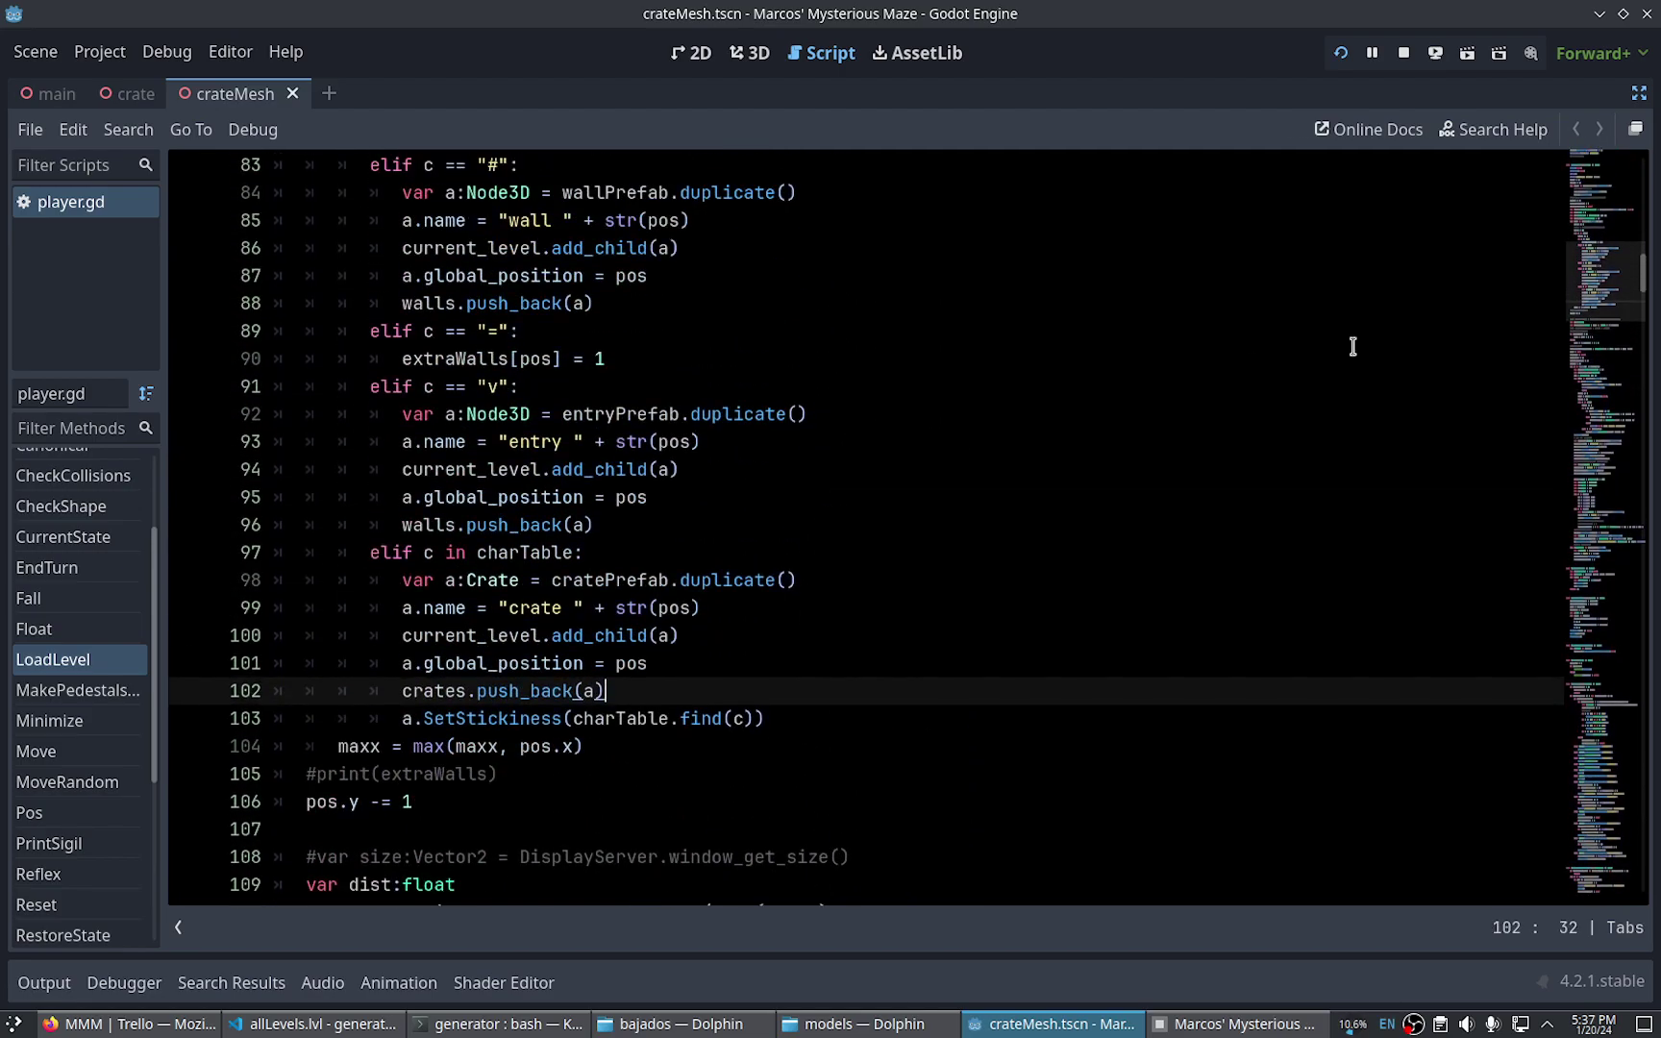
{"action": "left_click_drag", "start_coordinate": [1628, 267], "coordinate": [1275, 167]}
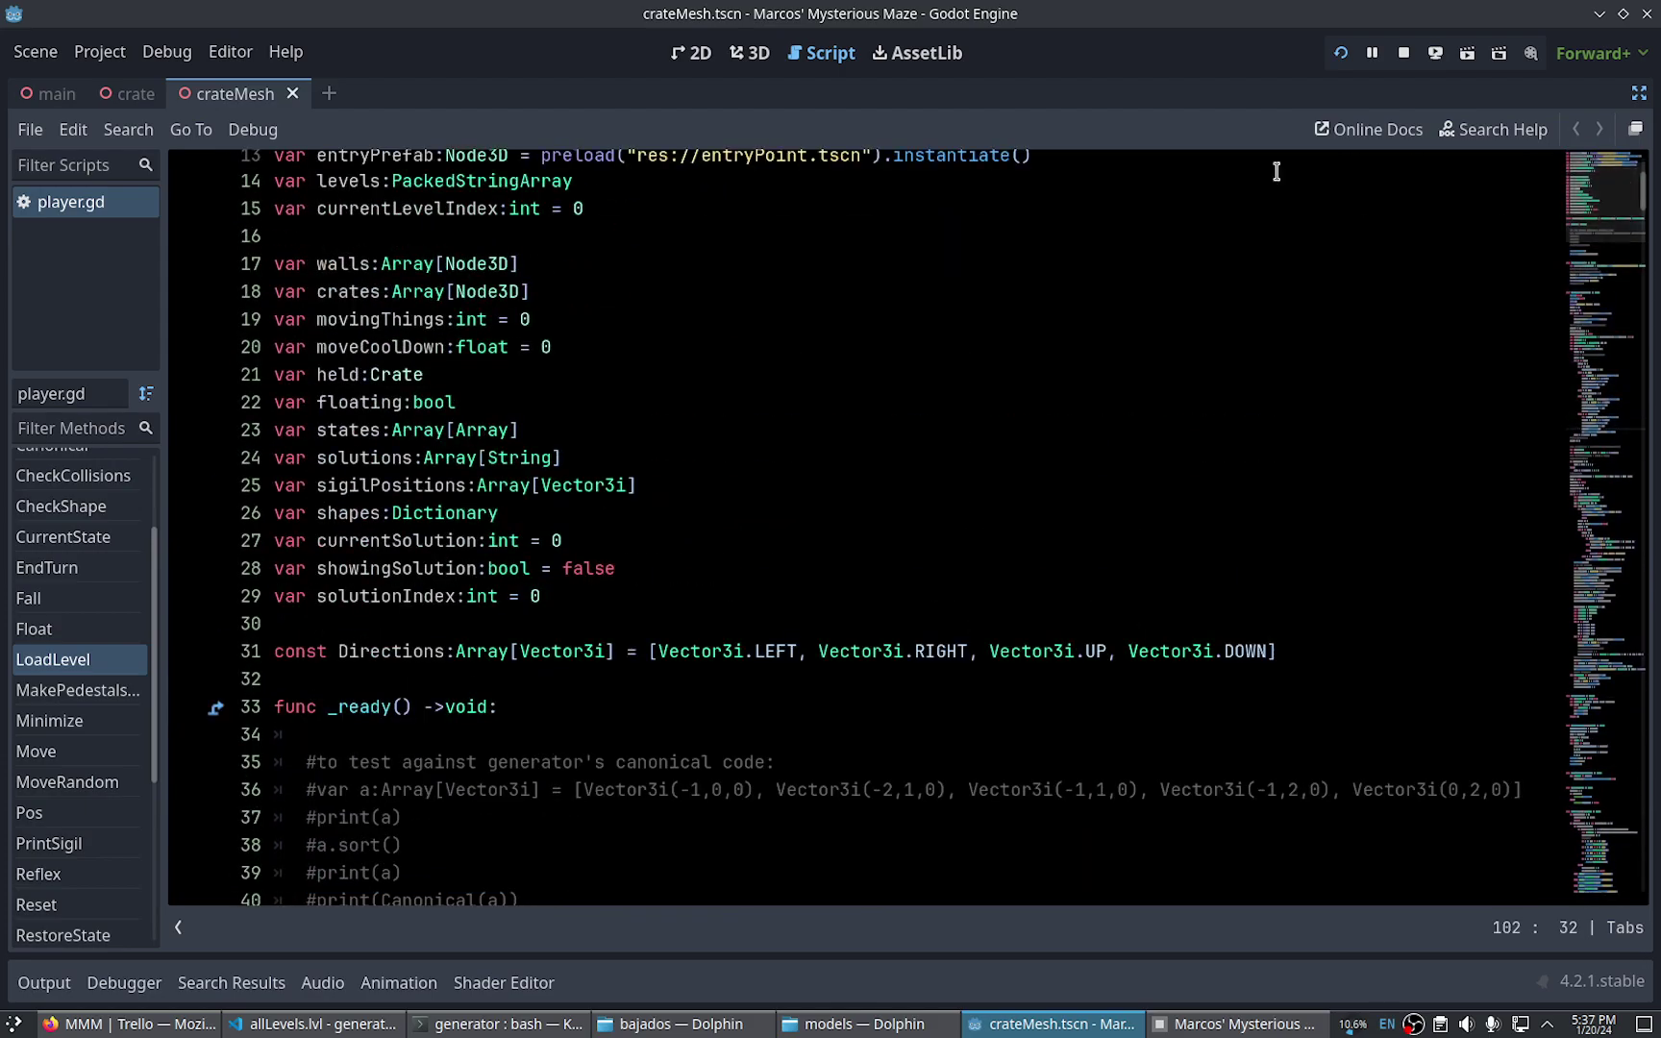
{"action": "double_click", "coordinate": [373, 351]}
{"action": "left_click", "coordinate": [613, 459]}
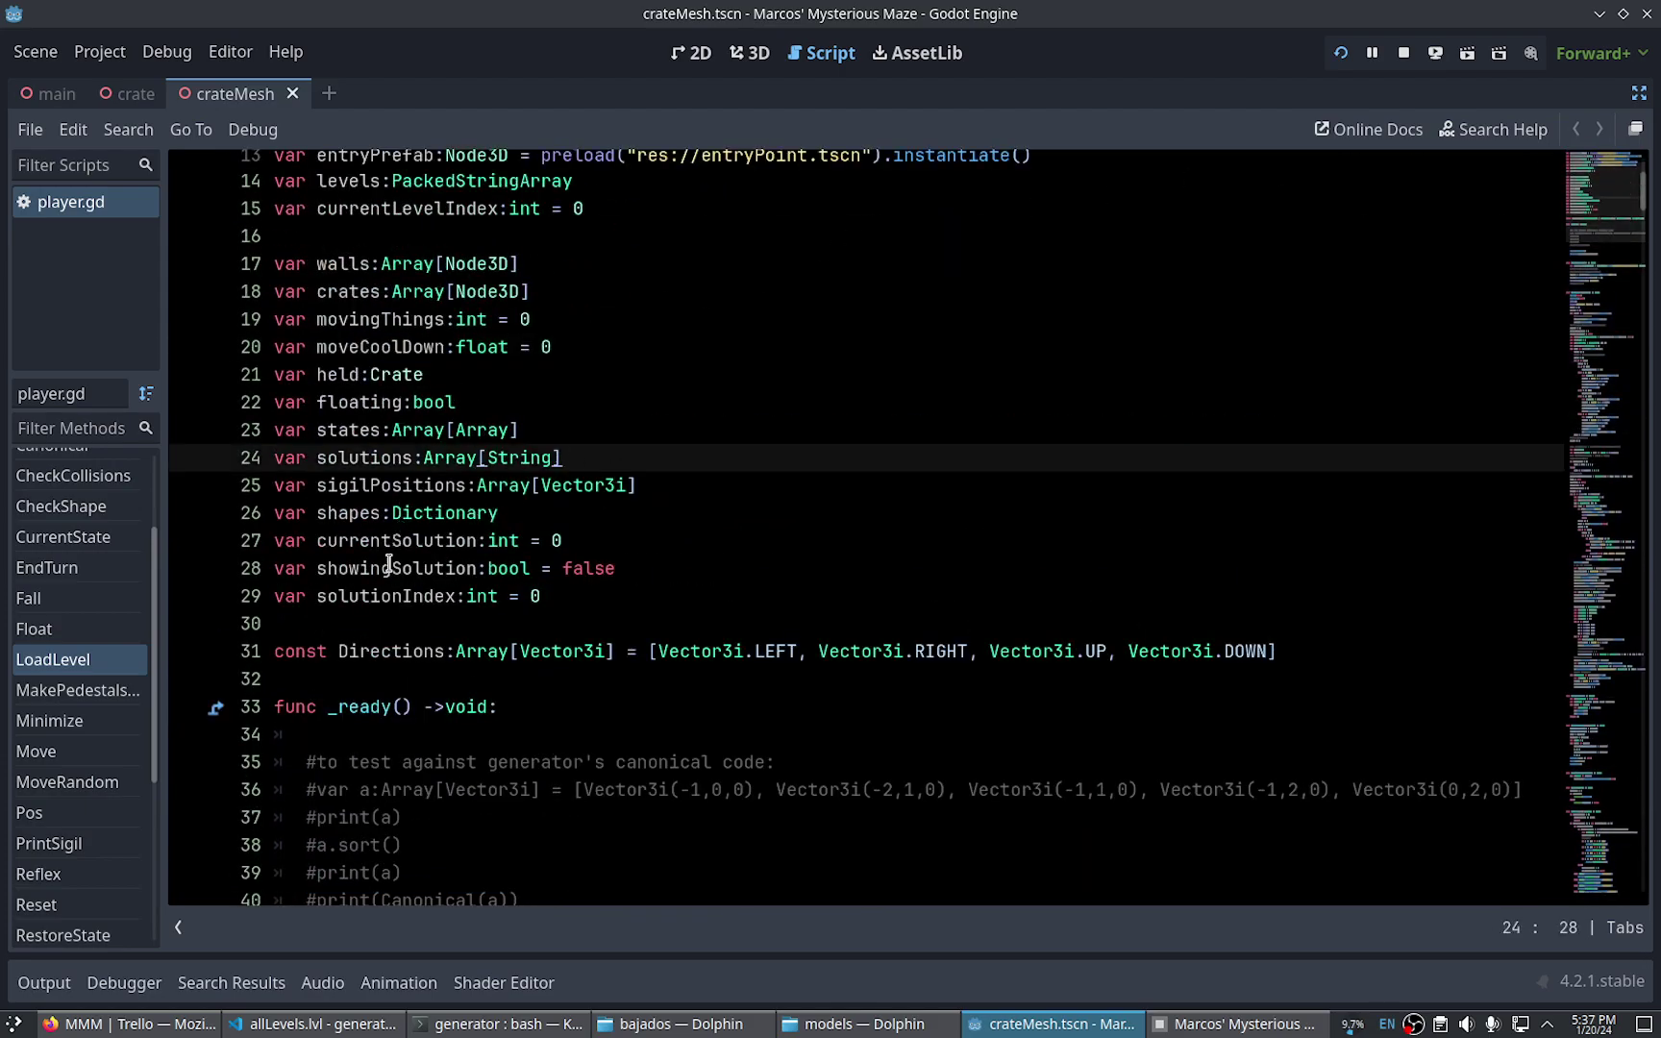
{"action": "scroll", "coordinate": [481, 342], "scroll_direction": "up", "scroll_amount": 2}
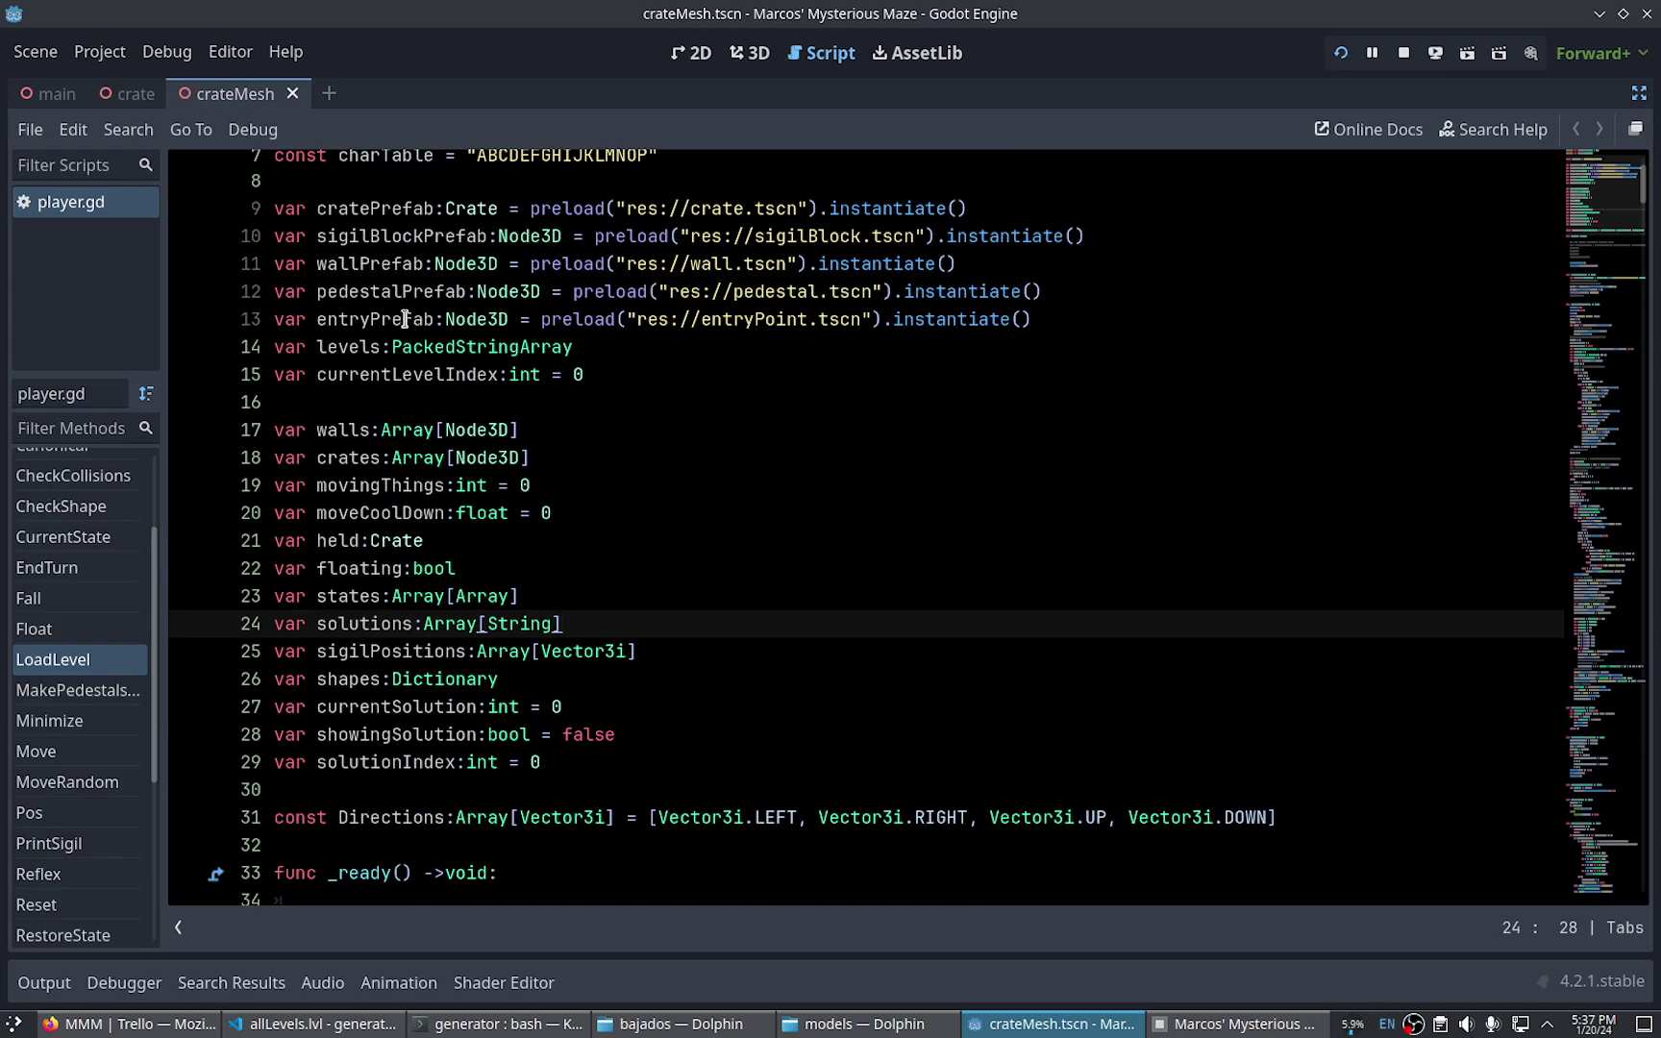
{"action": "key", "text": "ctrl+f"}
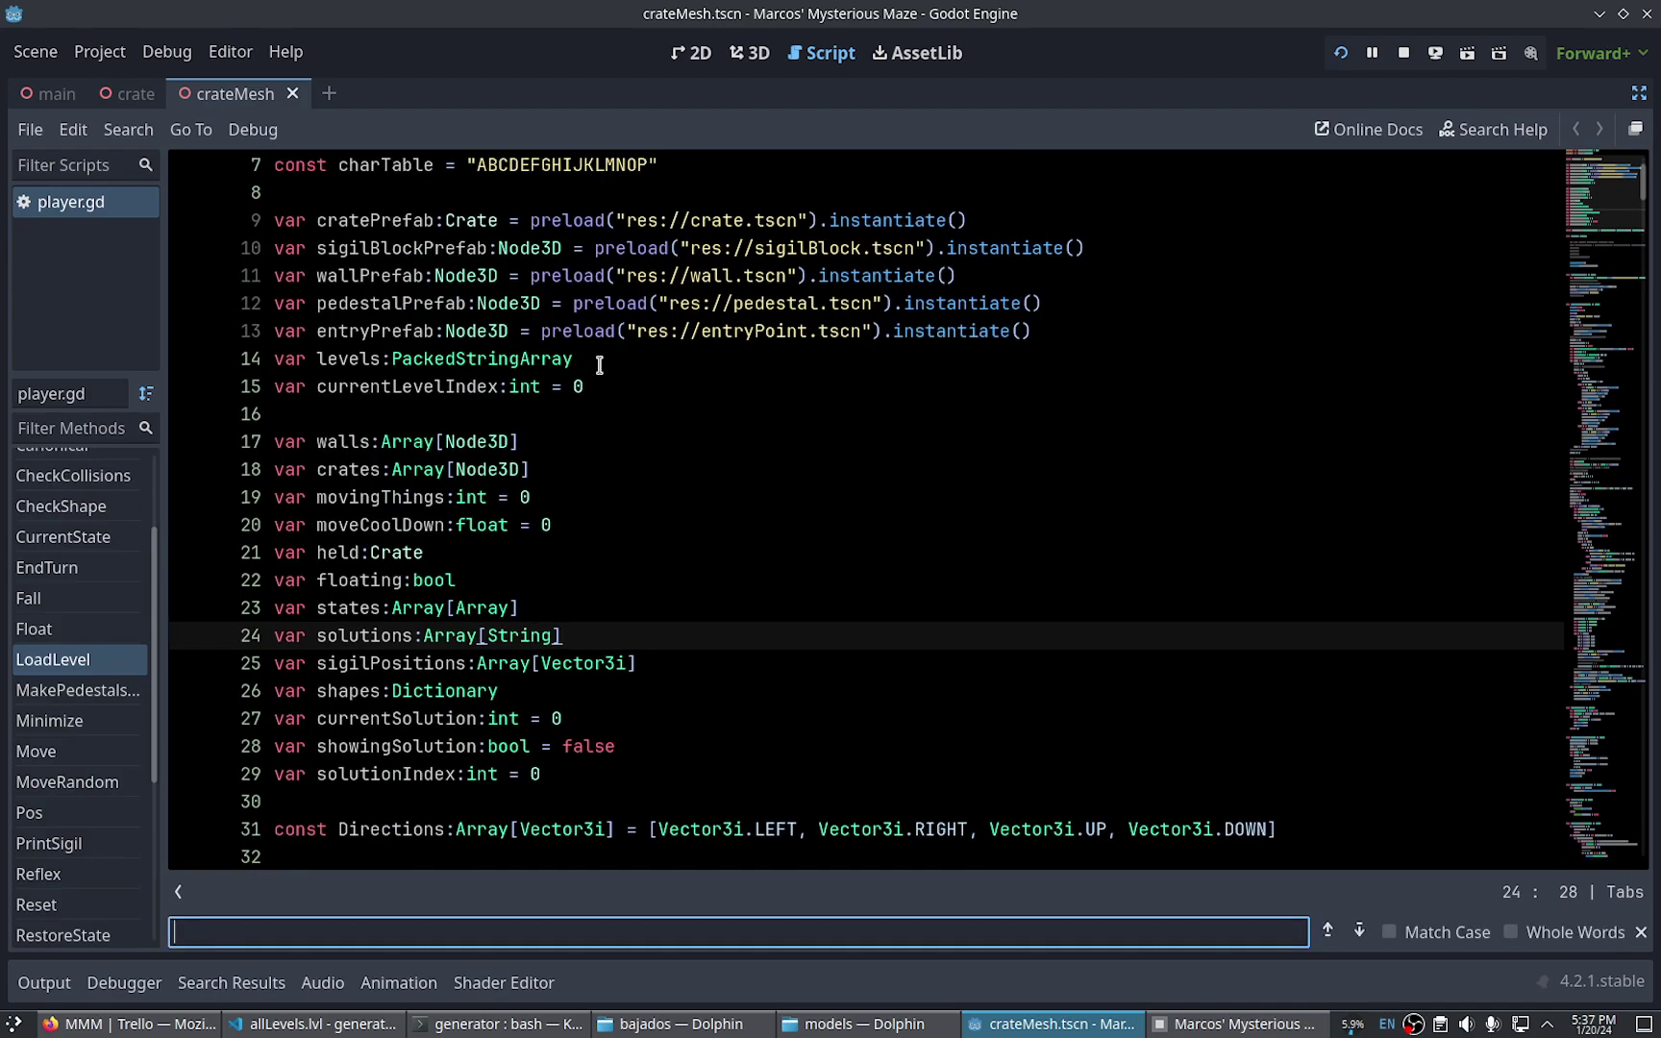
{"action": "type", "text": "extraw"}
{"action": "key", "text": "Escape"}
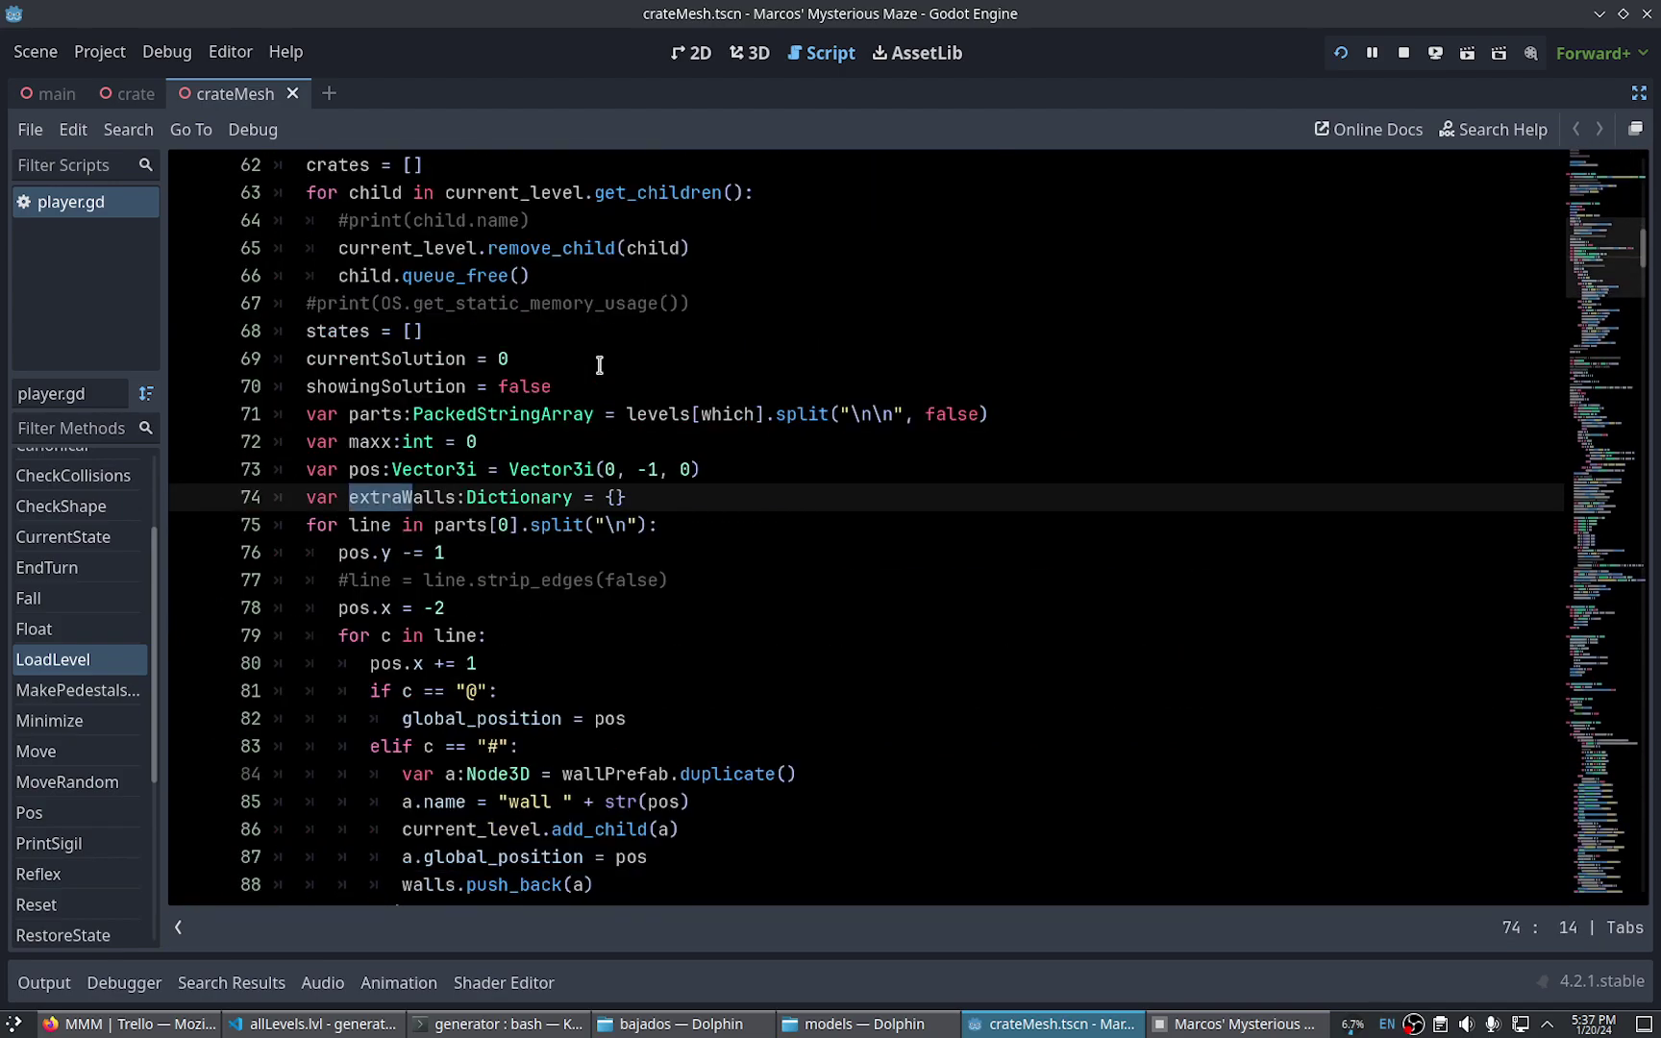
{"action": "left_click", "coordinate": [807, 490]}
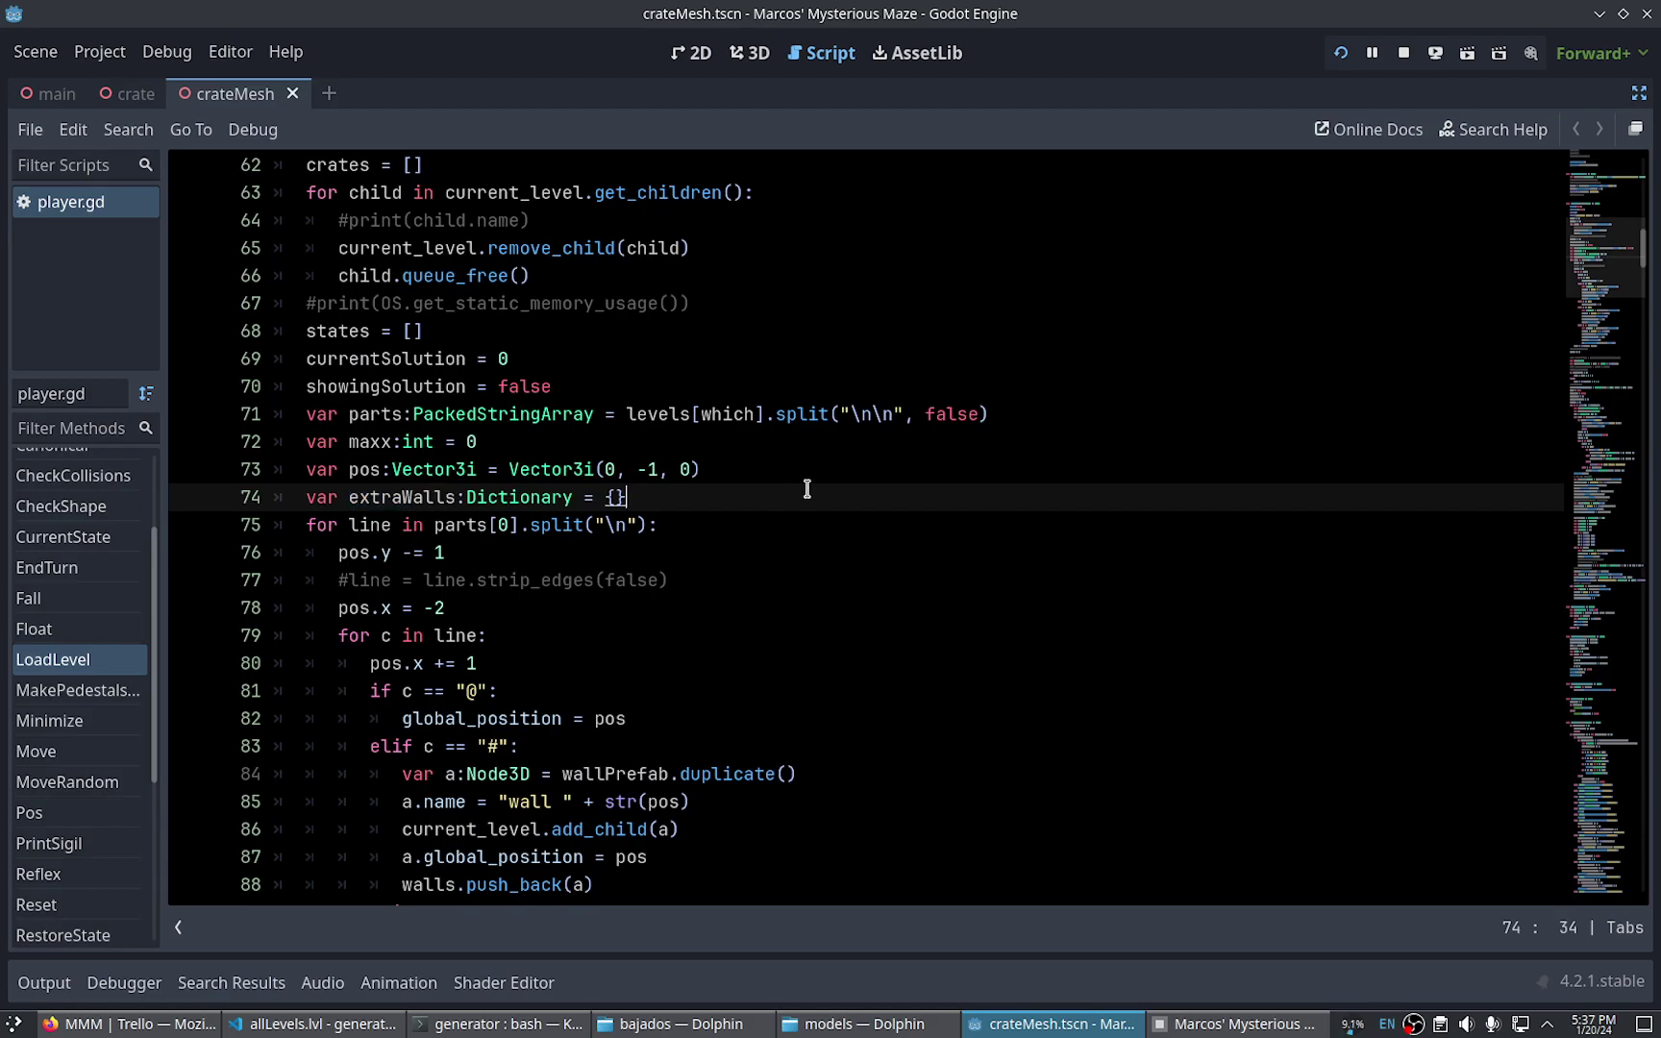
{"action": "double_click", "coordinate": [429, 502]}
{"action": "key", "text": "ctrl+f"}
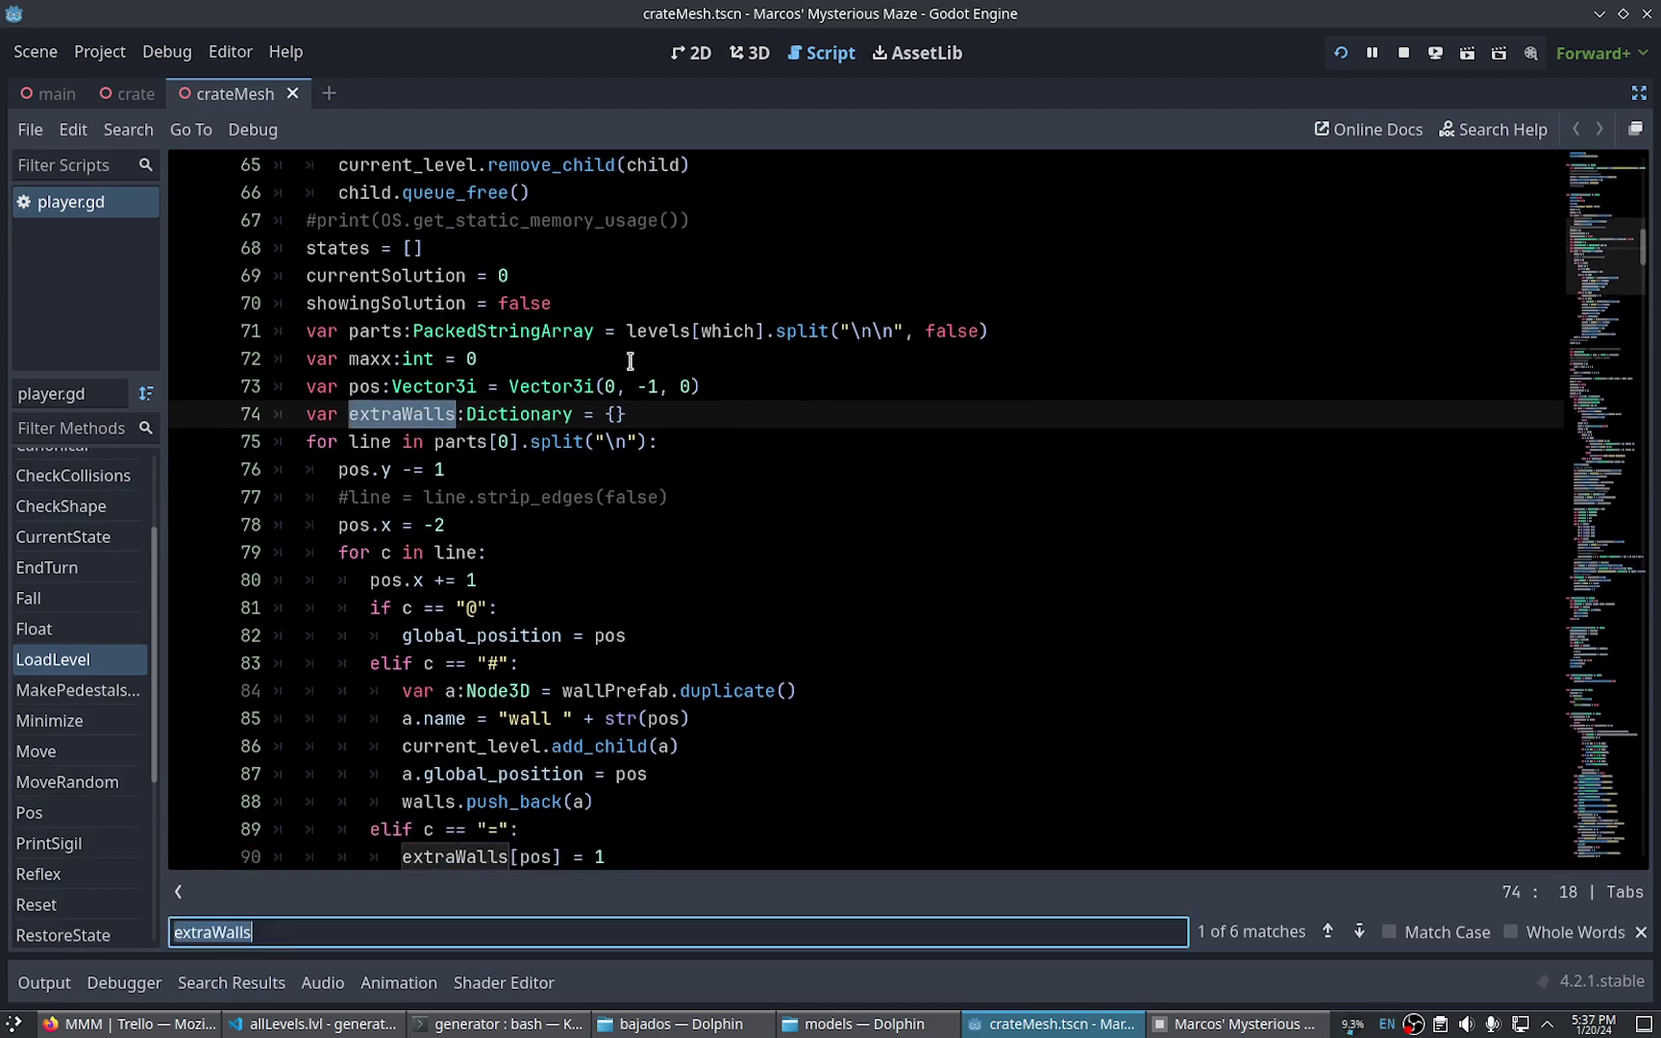
{"action": "key", "text": "Return"}
{"action": "key", "text": "Escape"}
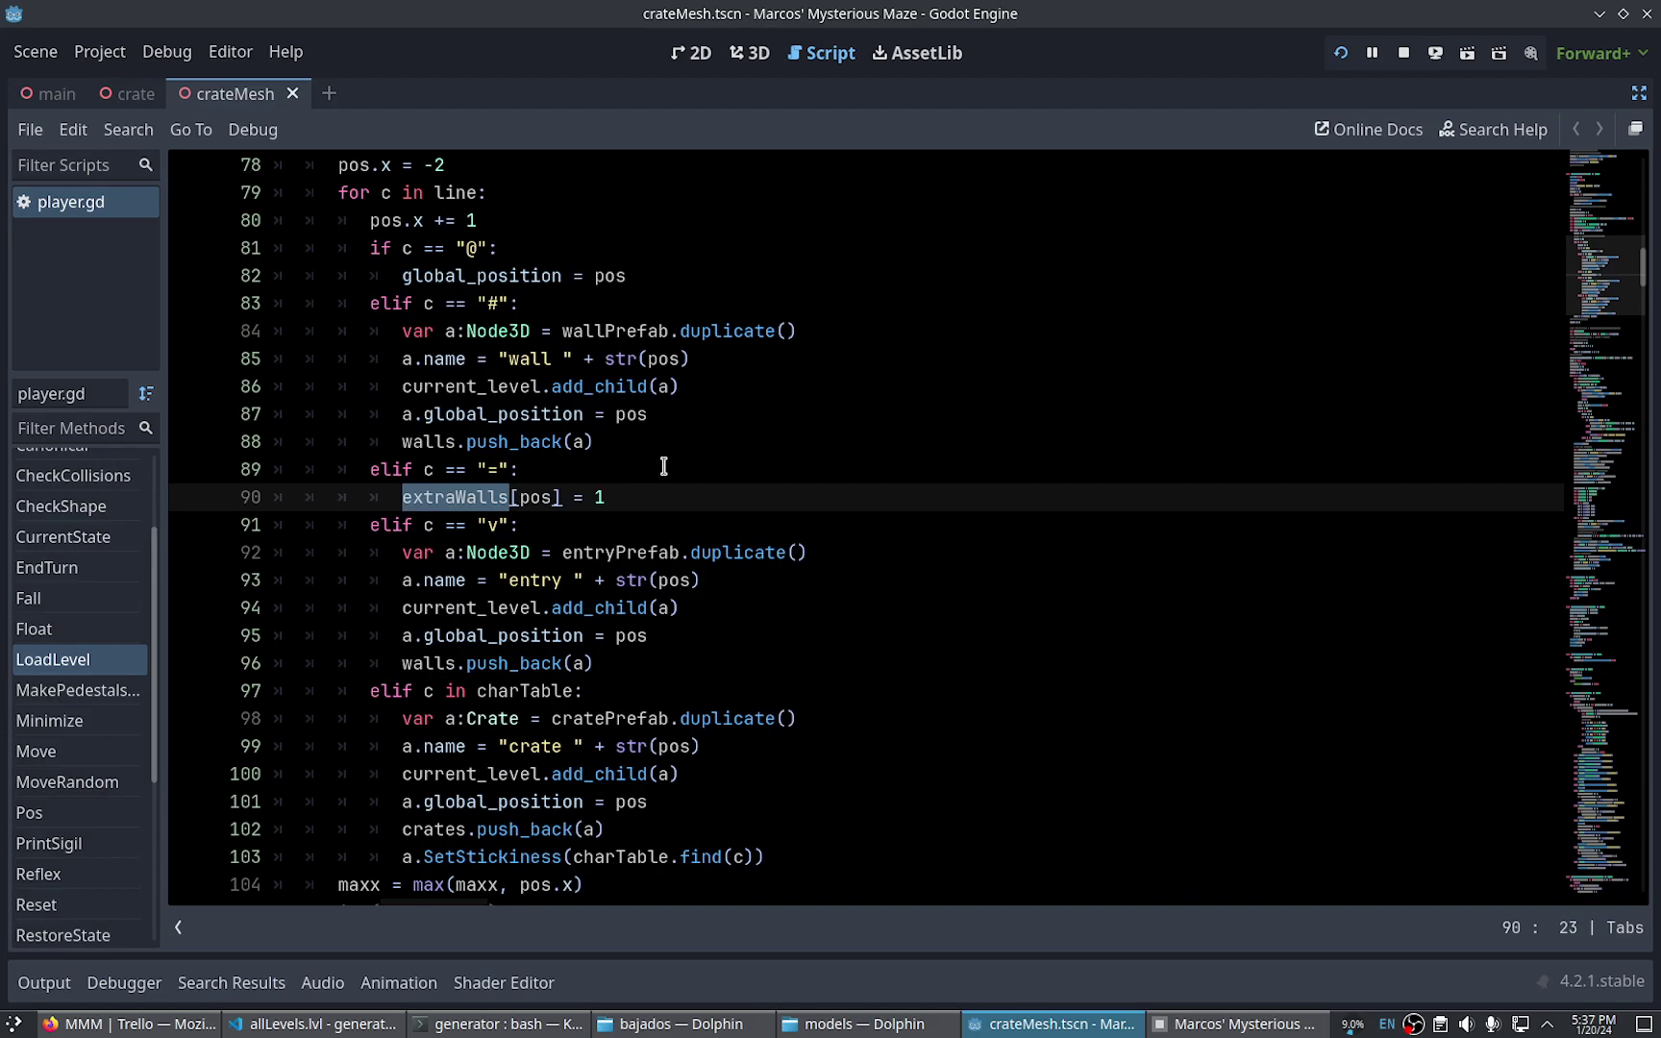
{"action": "key", "text": "ctrl+f"}
{"action": "key", "text": "Return"}
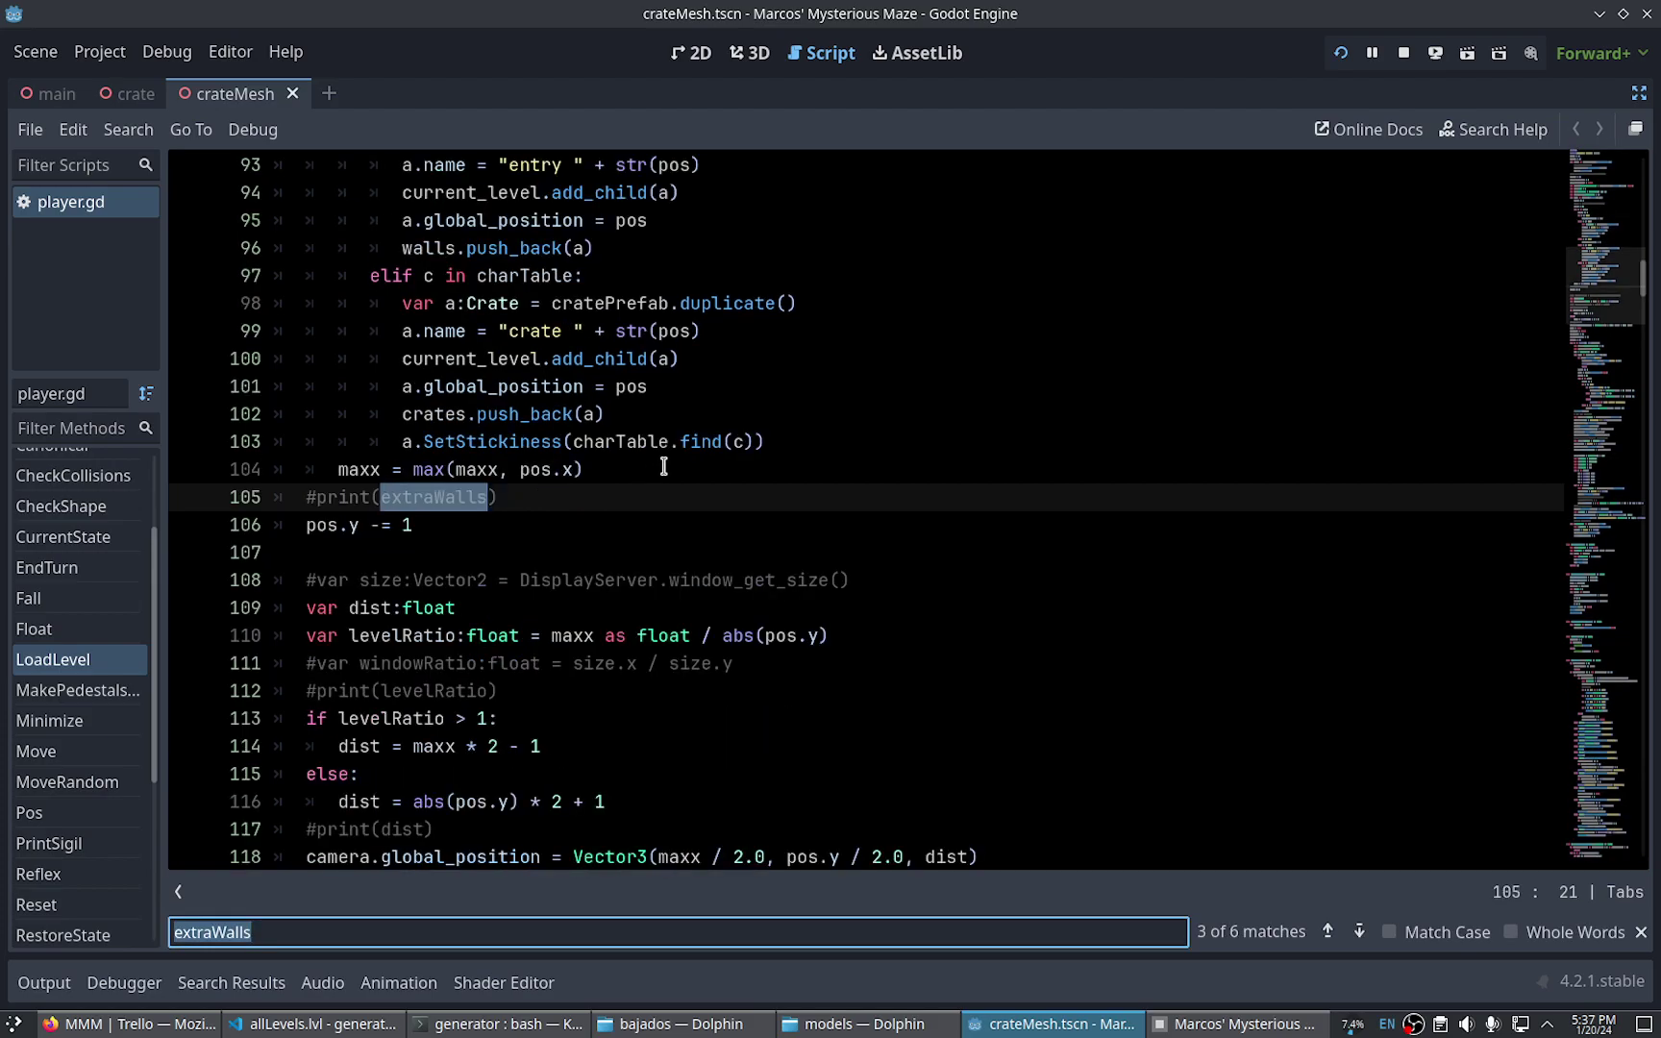
{"action": "key", "text": "Return"}
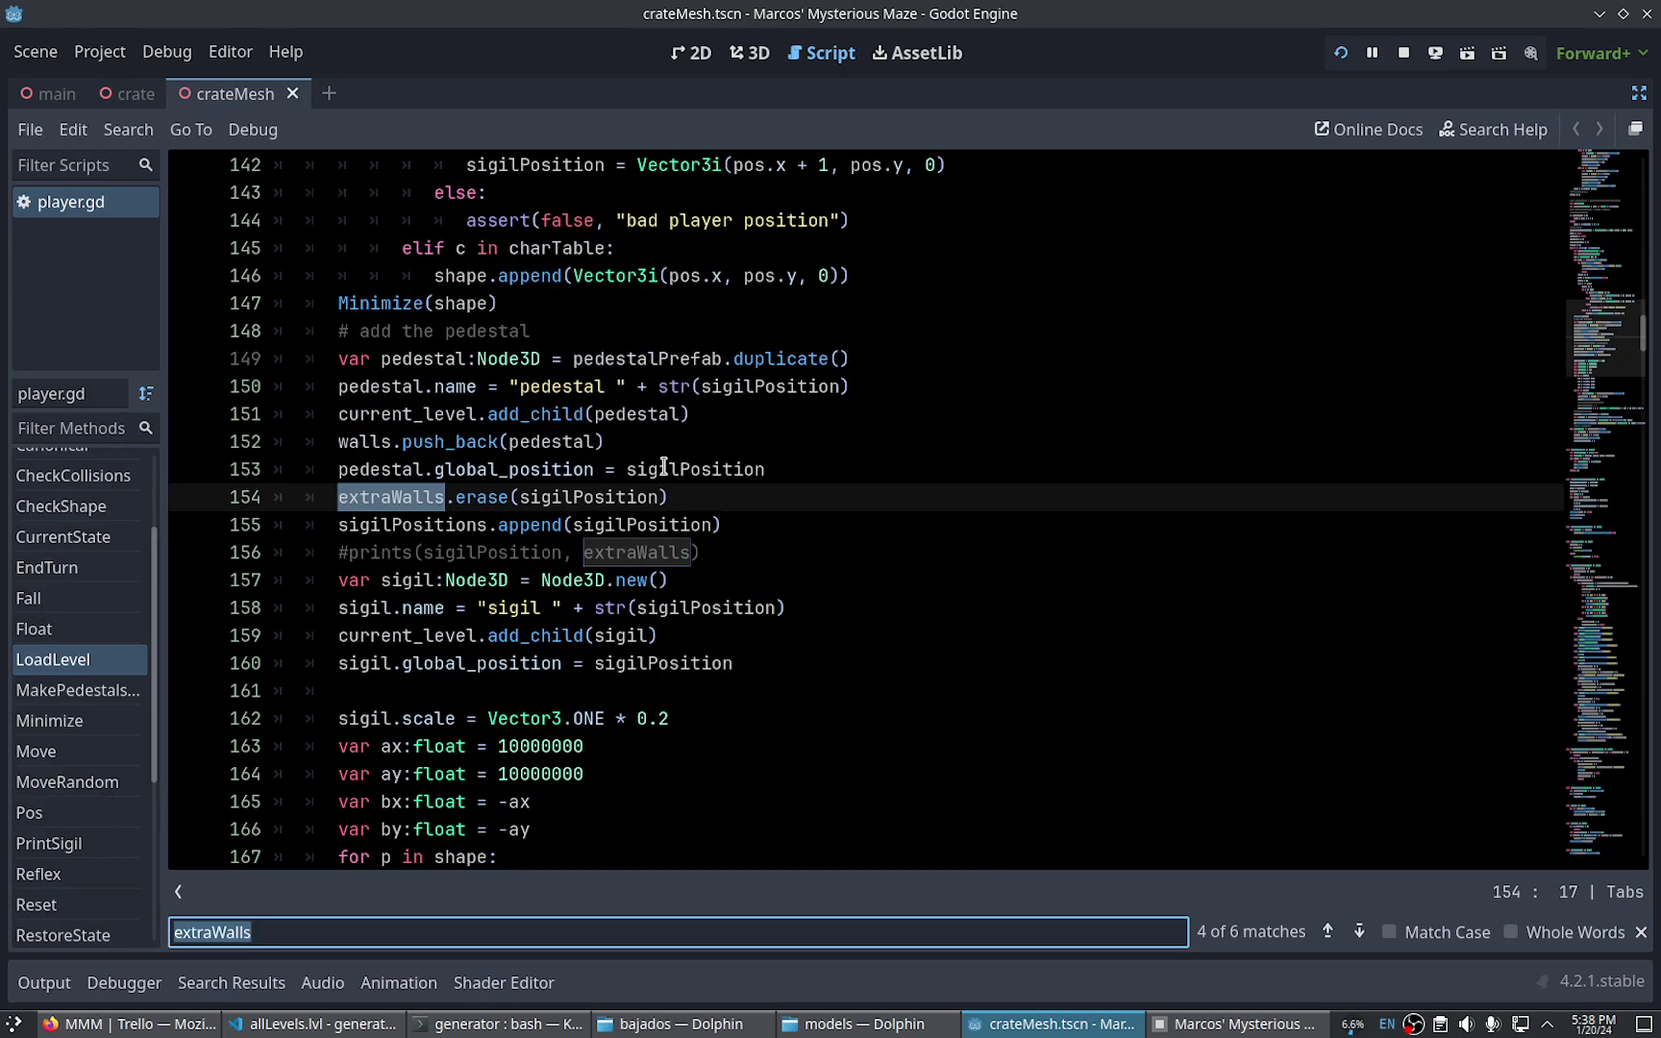
{"action": "key", "text": "Escape"}
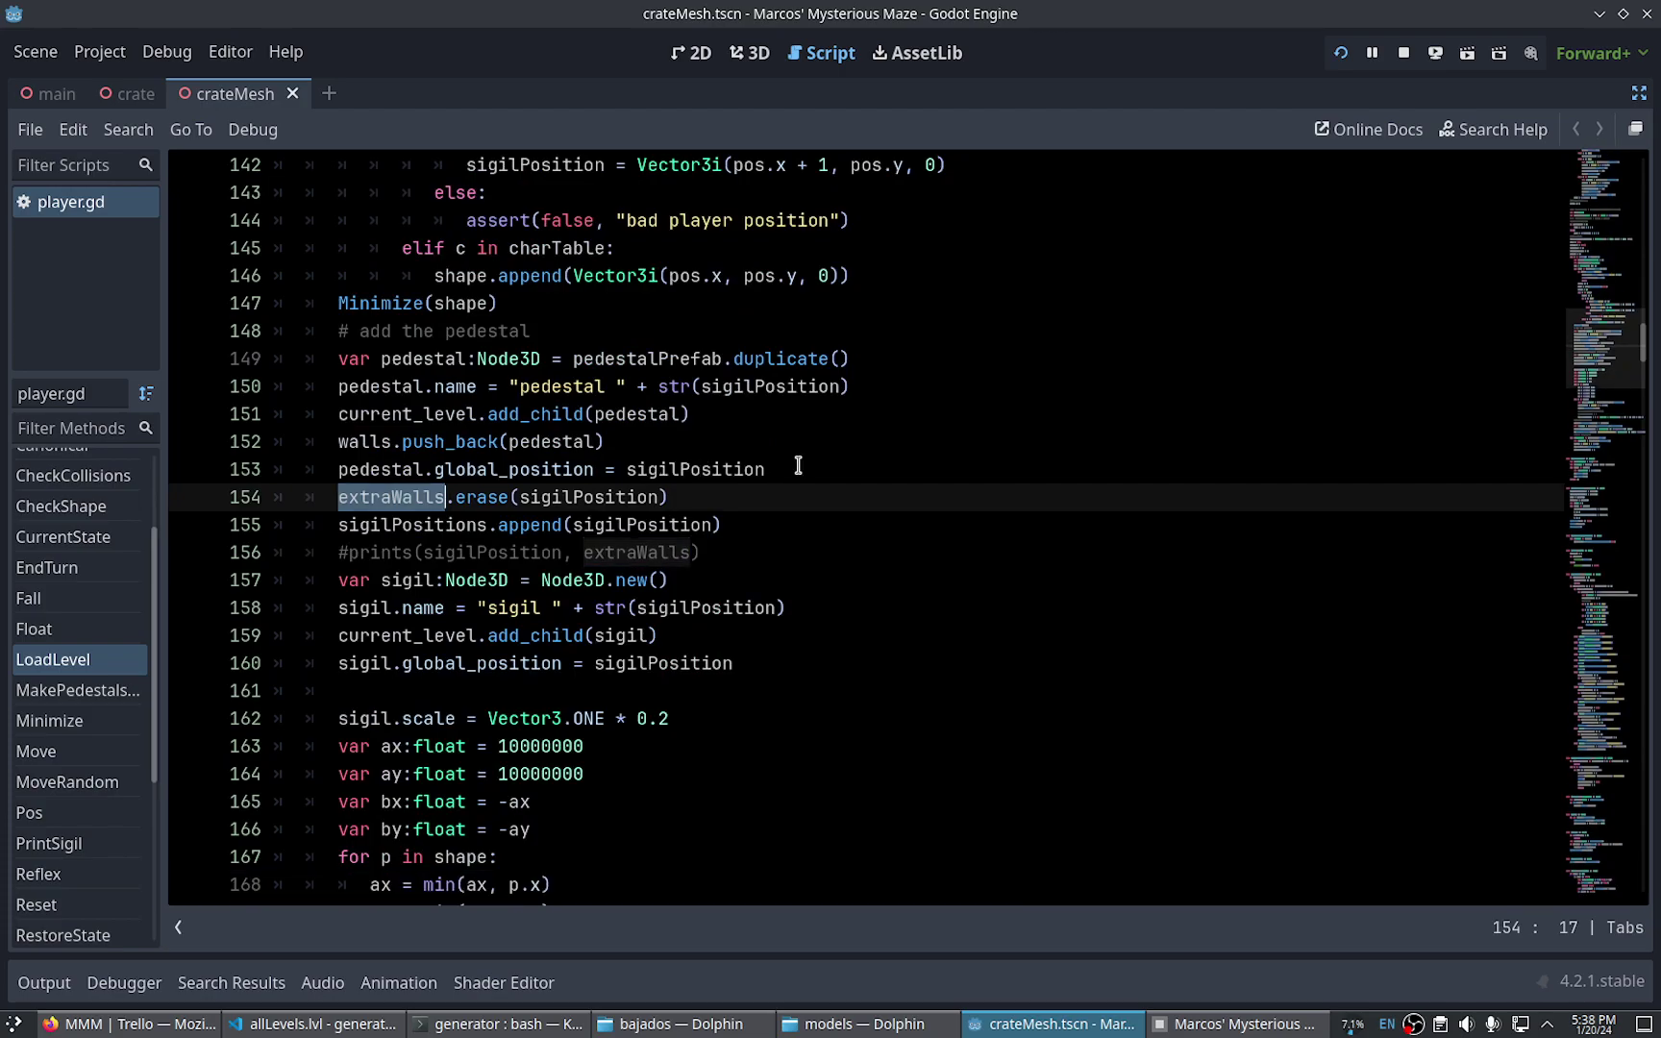
{"action": "left_click_drag", "start_coordinate": [617, 329], "coordinate": [691, 497]}
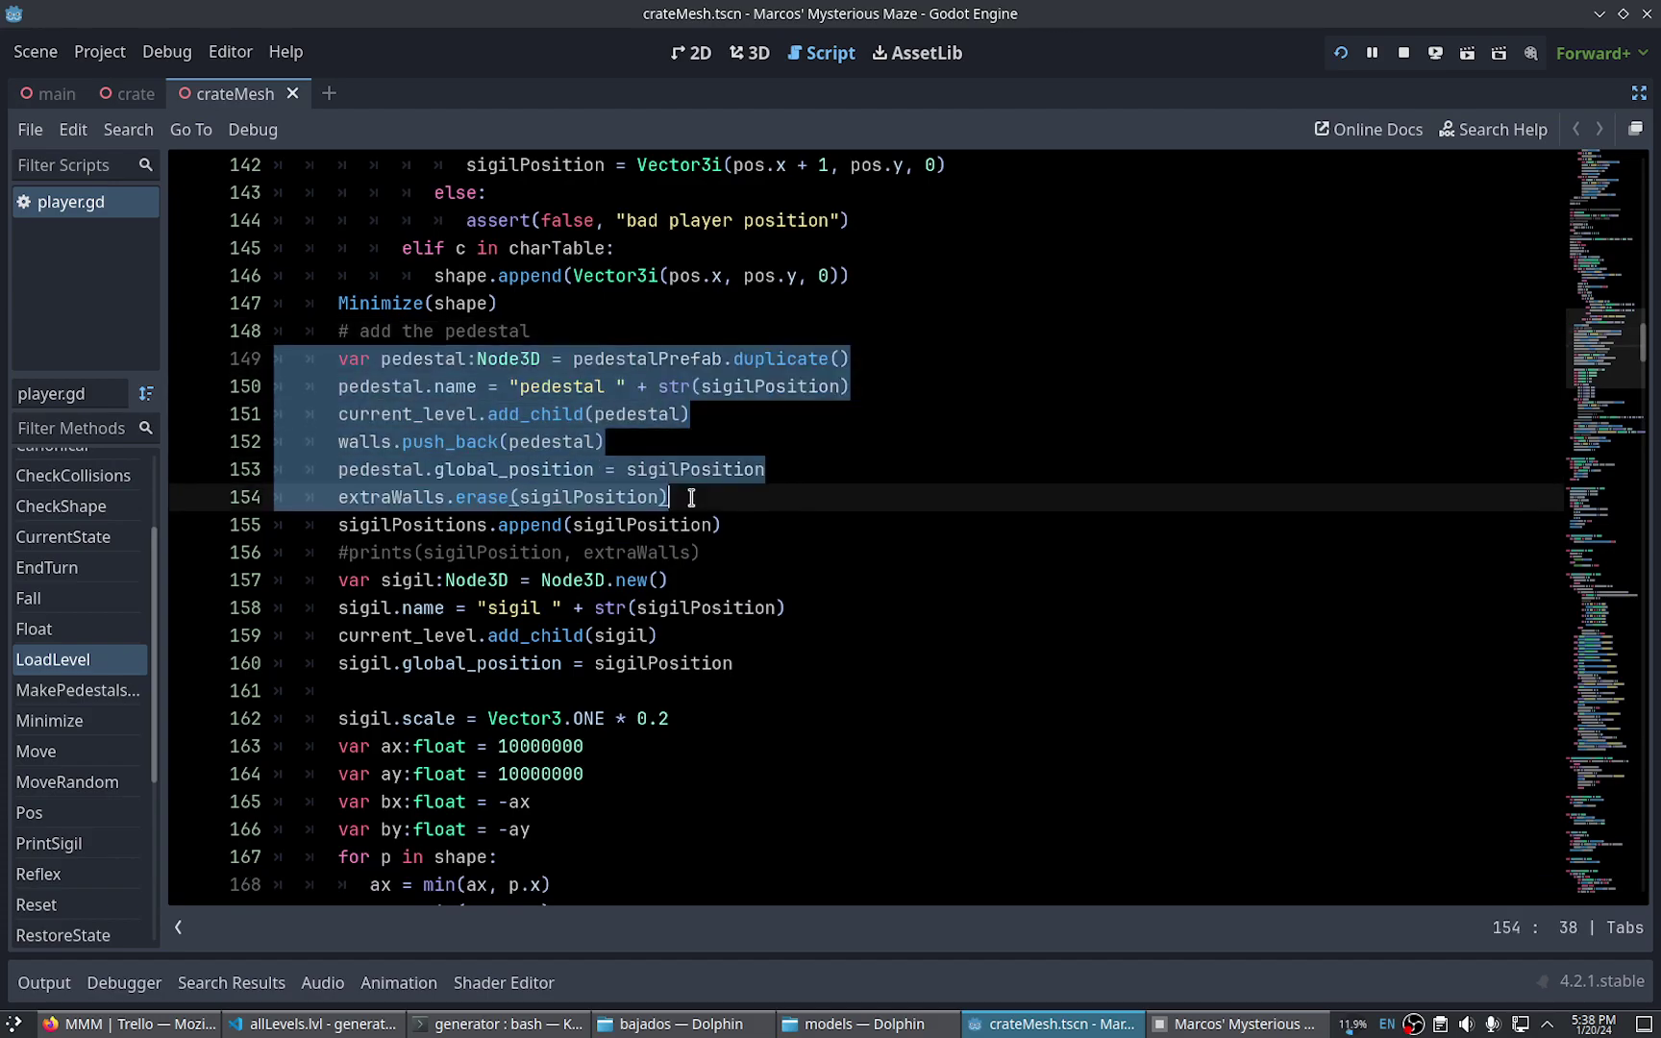
{"action": "left_click_drag", "start_coordinate": [693, 331], "coordinate": [748, 519]}
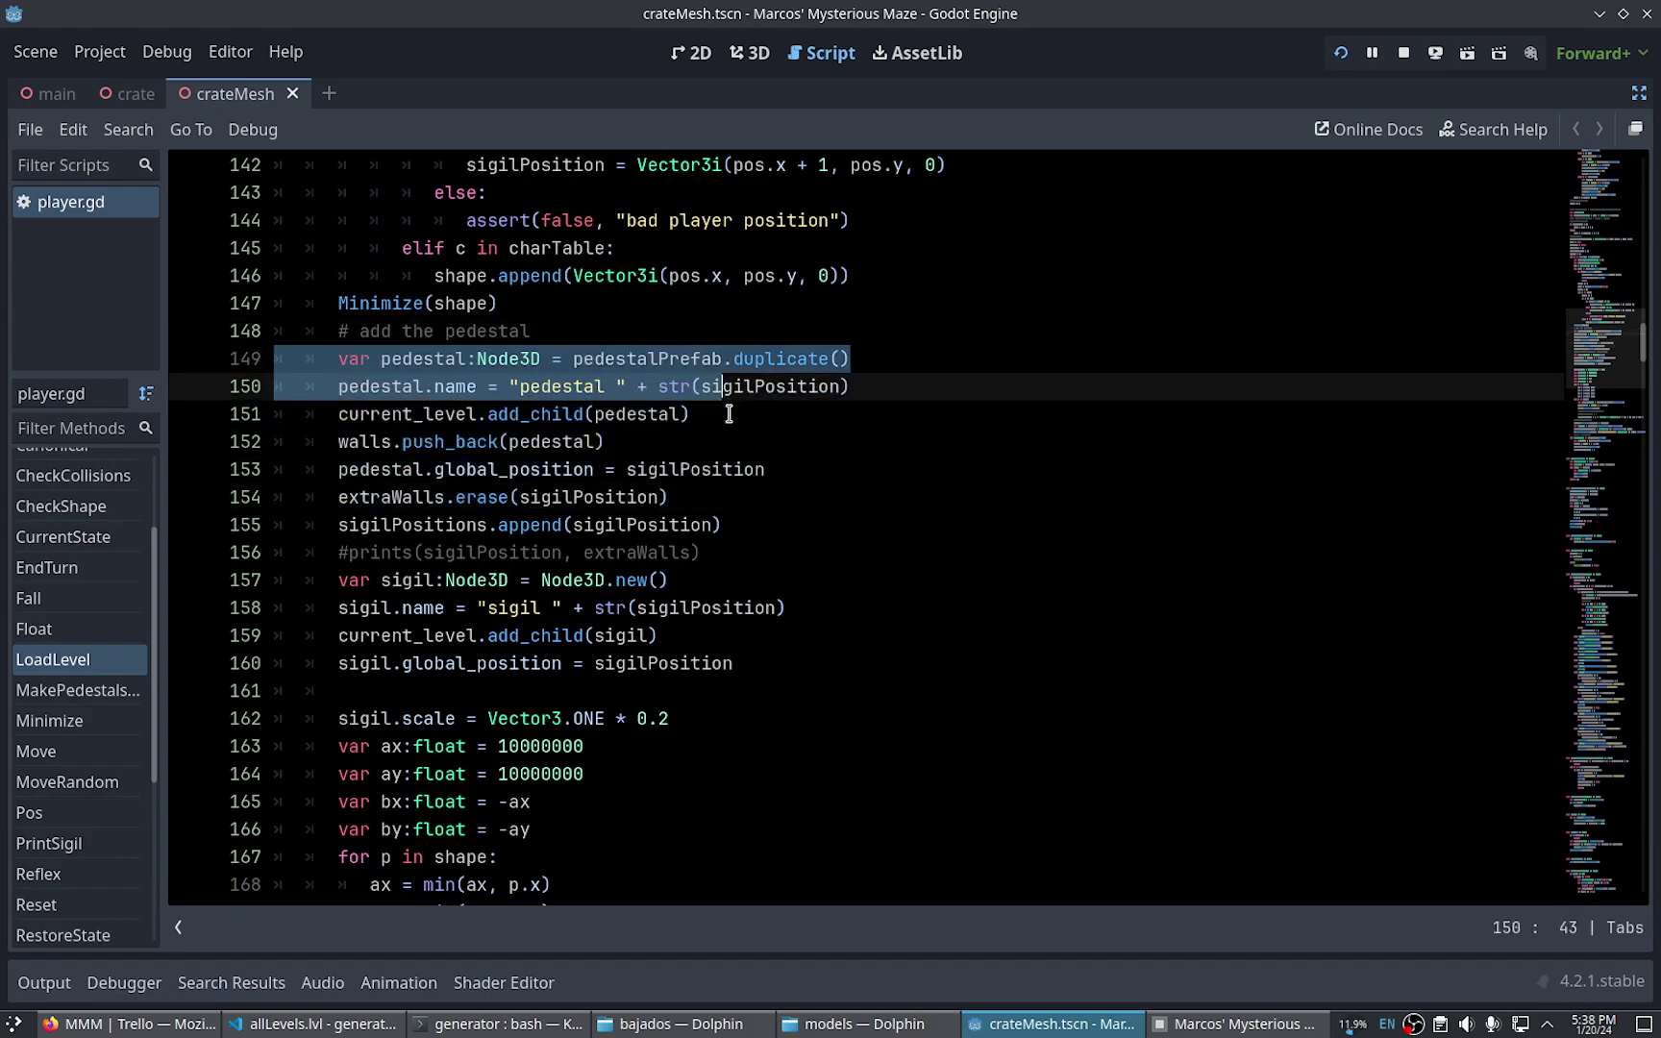
{"action": "left_click", "coordinate": [759, 497]}
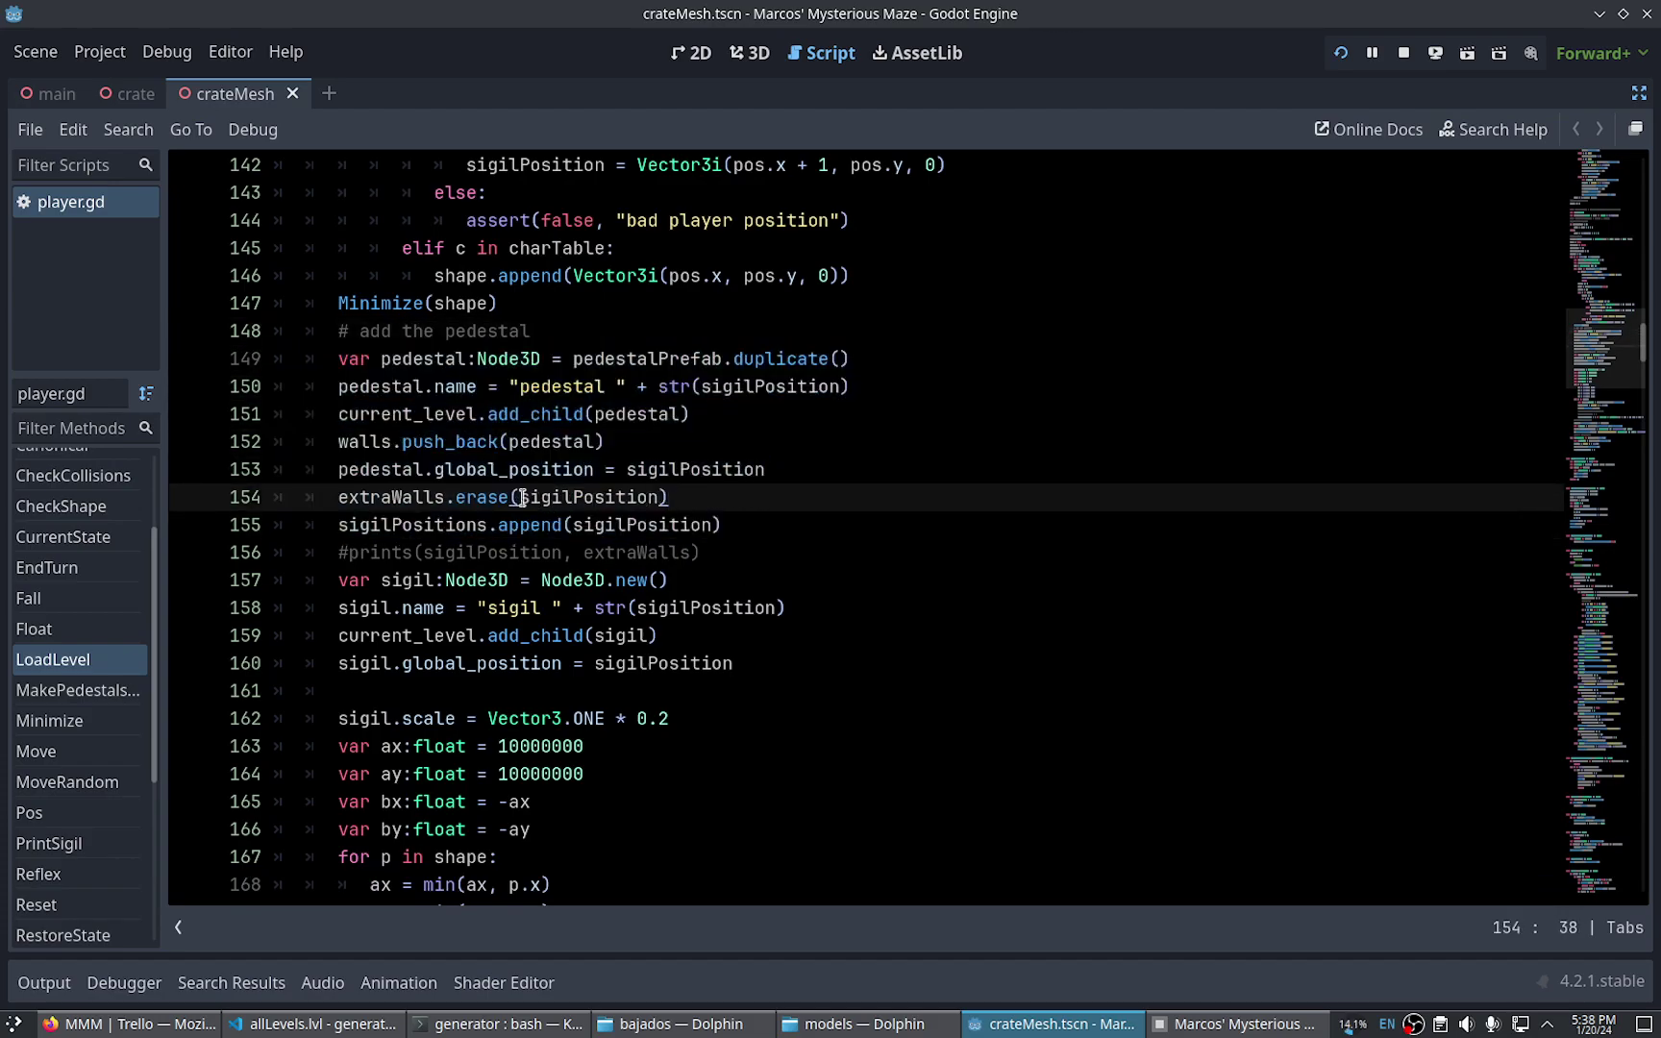
{"action": "double_click", "coordinate": [420, 497]}
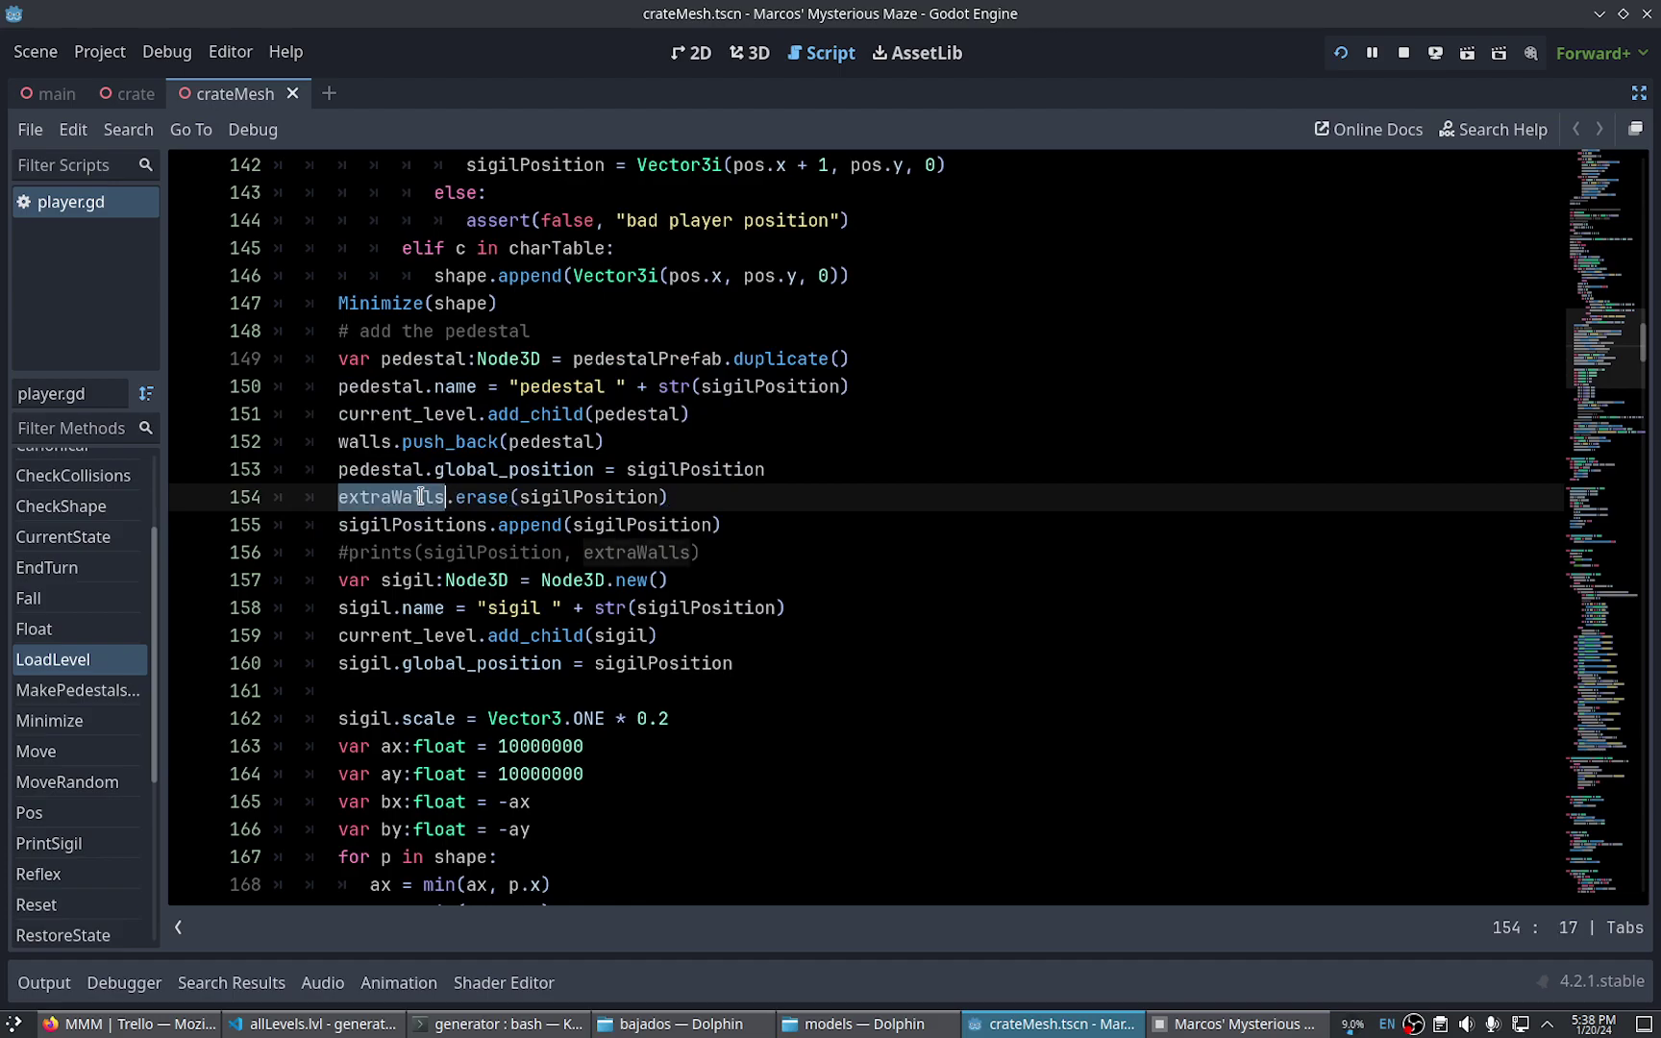
{"action": "left_click", "coordinate": [654, 497]}
{"action": "double_click", "coordinate": [388, 497]}
{"action": "left_click", "coordinate": [700, 497]}
Locate the extraWalls loop in LoadLevel, lines 185–189
{"action": "scroll", "coordinate": [697, 495], "scroll_direction": "down", "scroll_amount": 10}
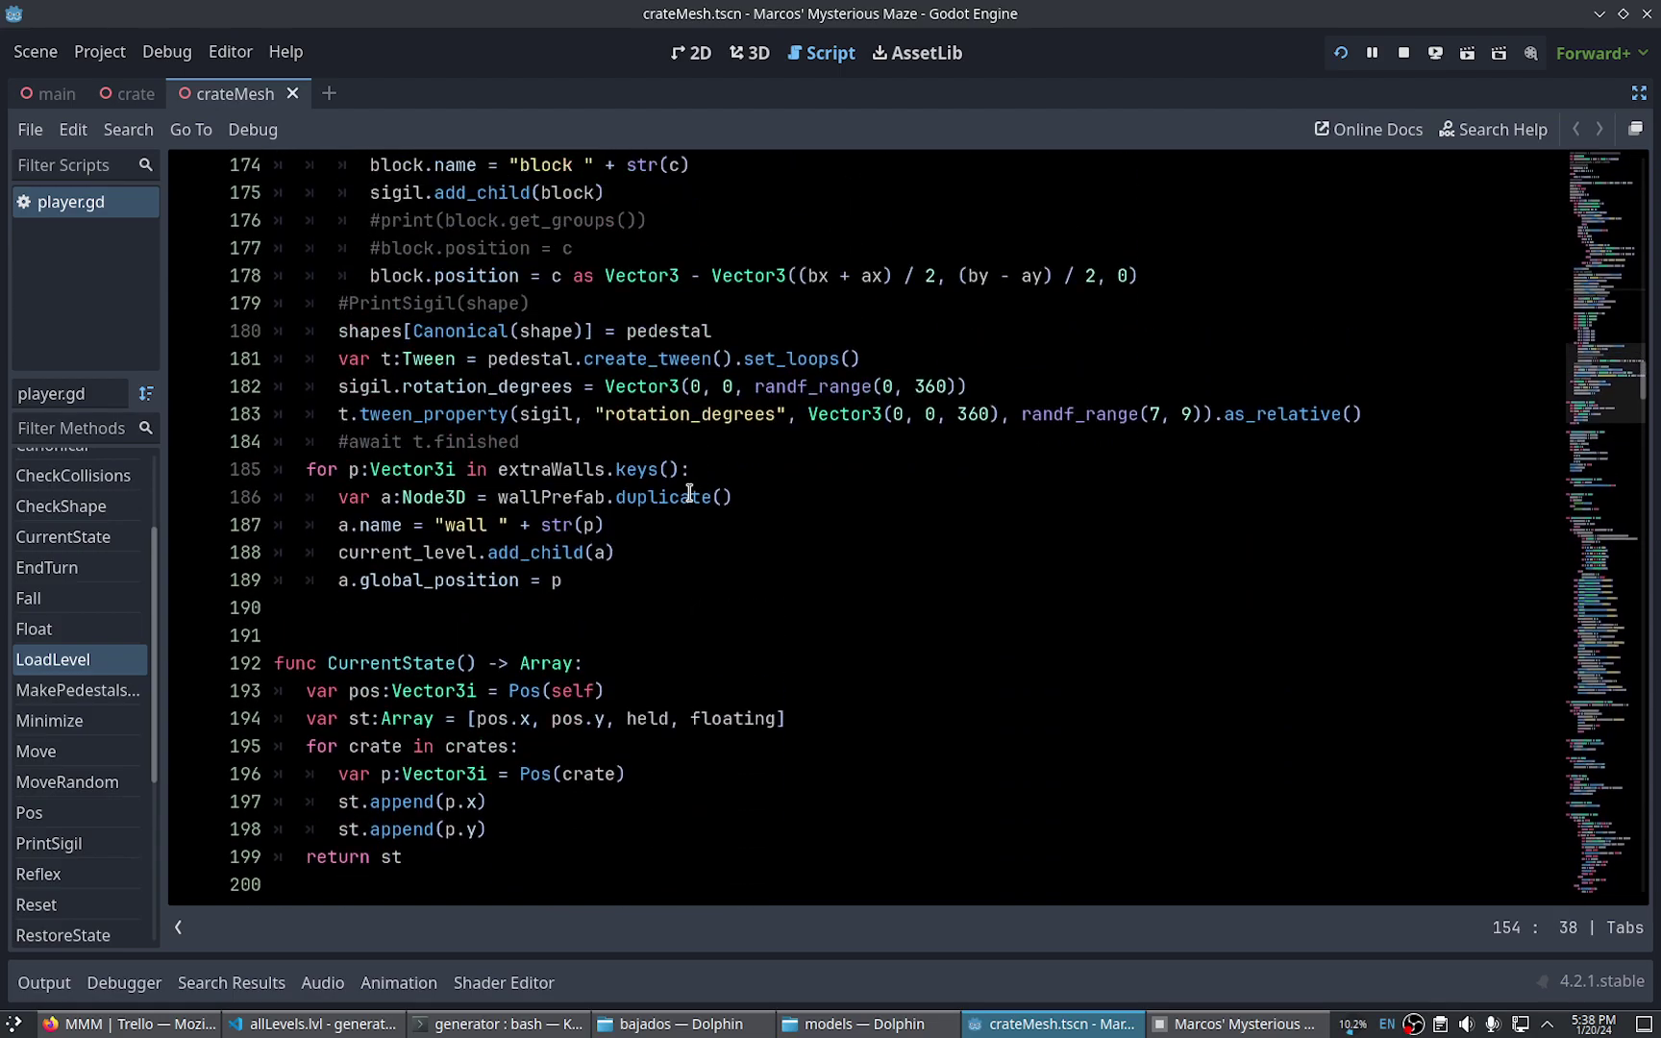
{"action": "scroll", "coordinate": [635, 514], "scroll_direction": "up", "scroll_amount": 2}
{"action": "scroll", "coordinate": [687, 557], "scroll_direction": "down", "scroll_amount": 2}
{"action": "left_click", "coordinate": [565, 444]}
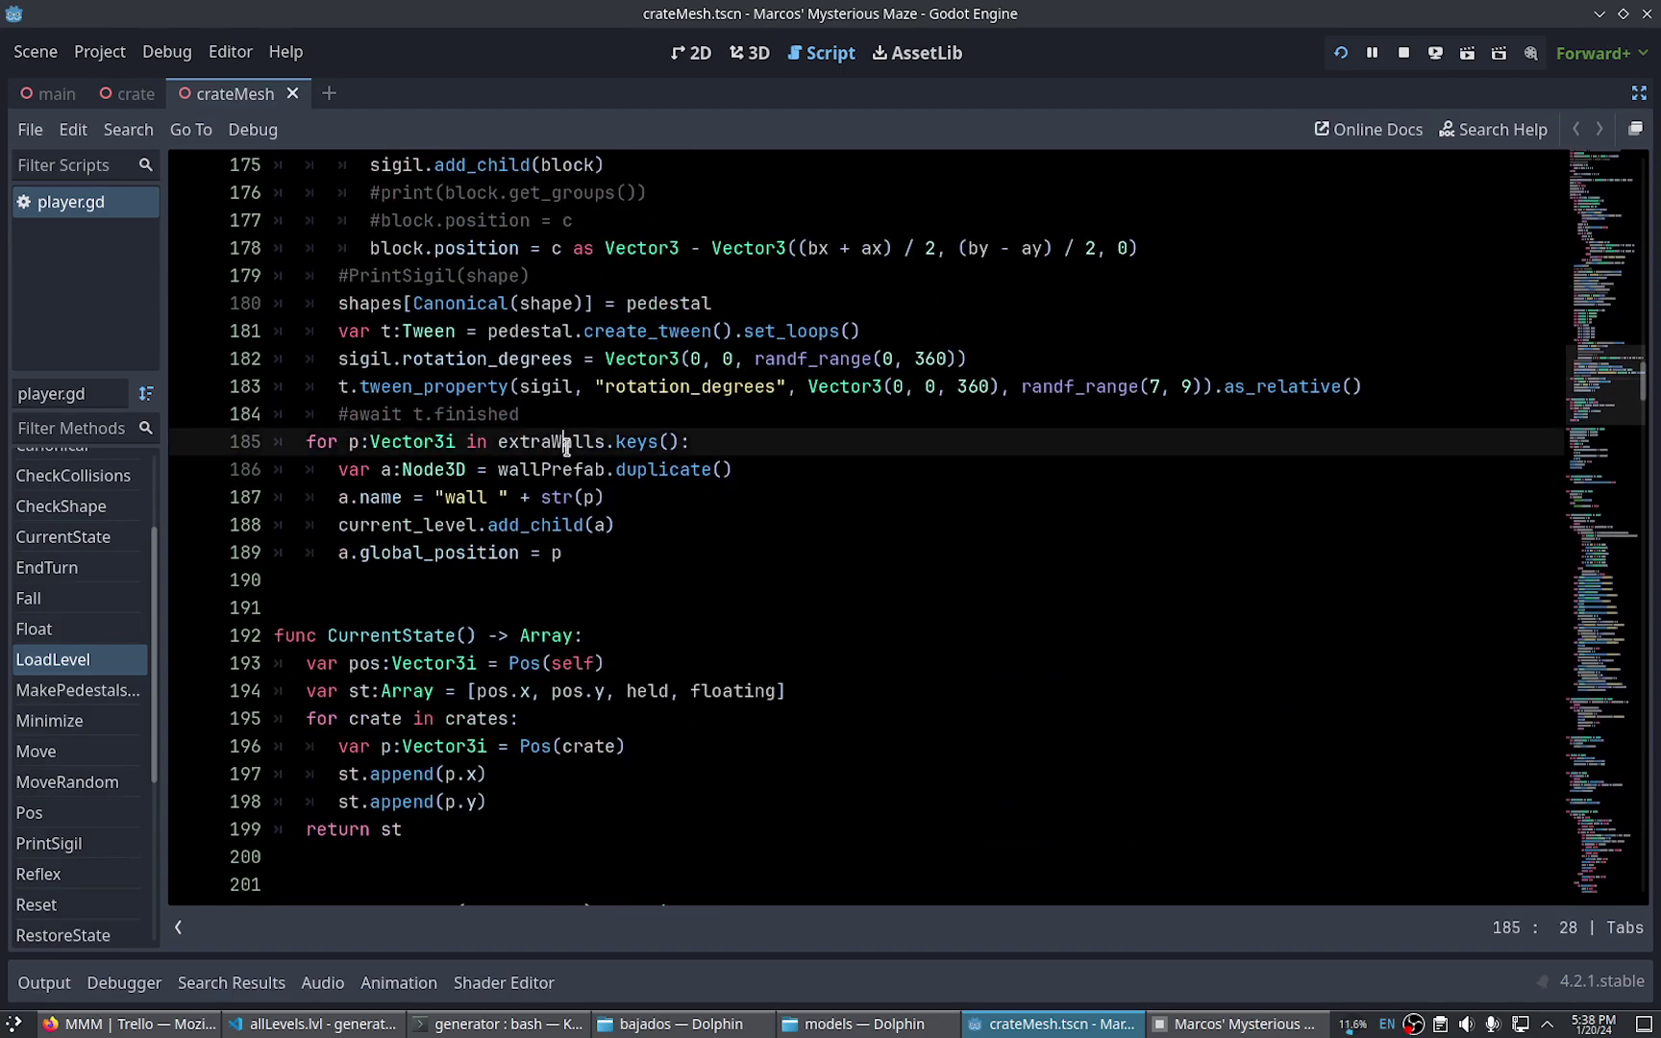
{"action": "left_click", "coordinate": [764, 442]}
{"action": "left_click", "coordinate": [603, 548]}
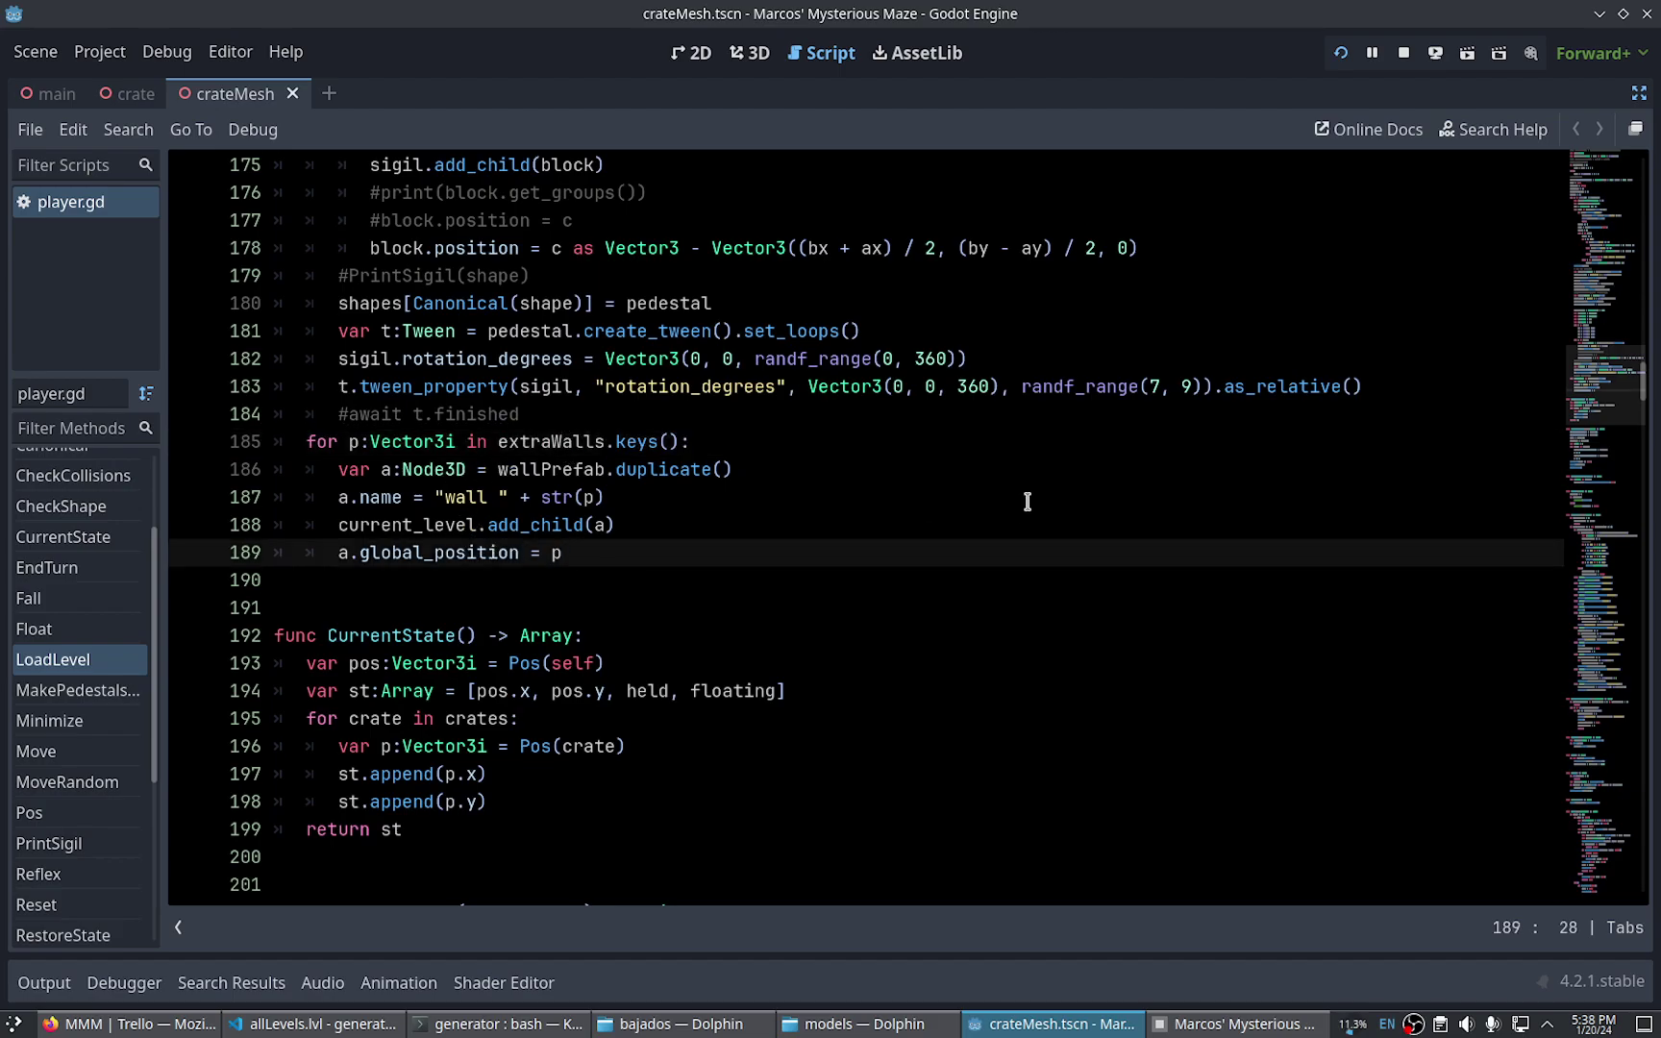
Add walls.append(a) as line 190 and save the script
{"action": "key", "text": "Return"}
{"action": "type", "text": "walls.app"}
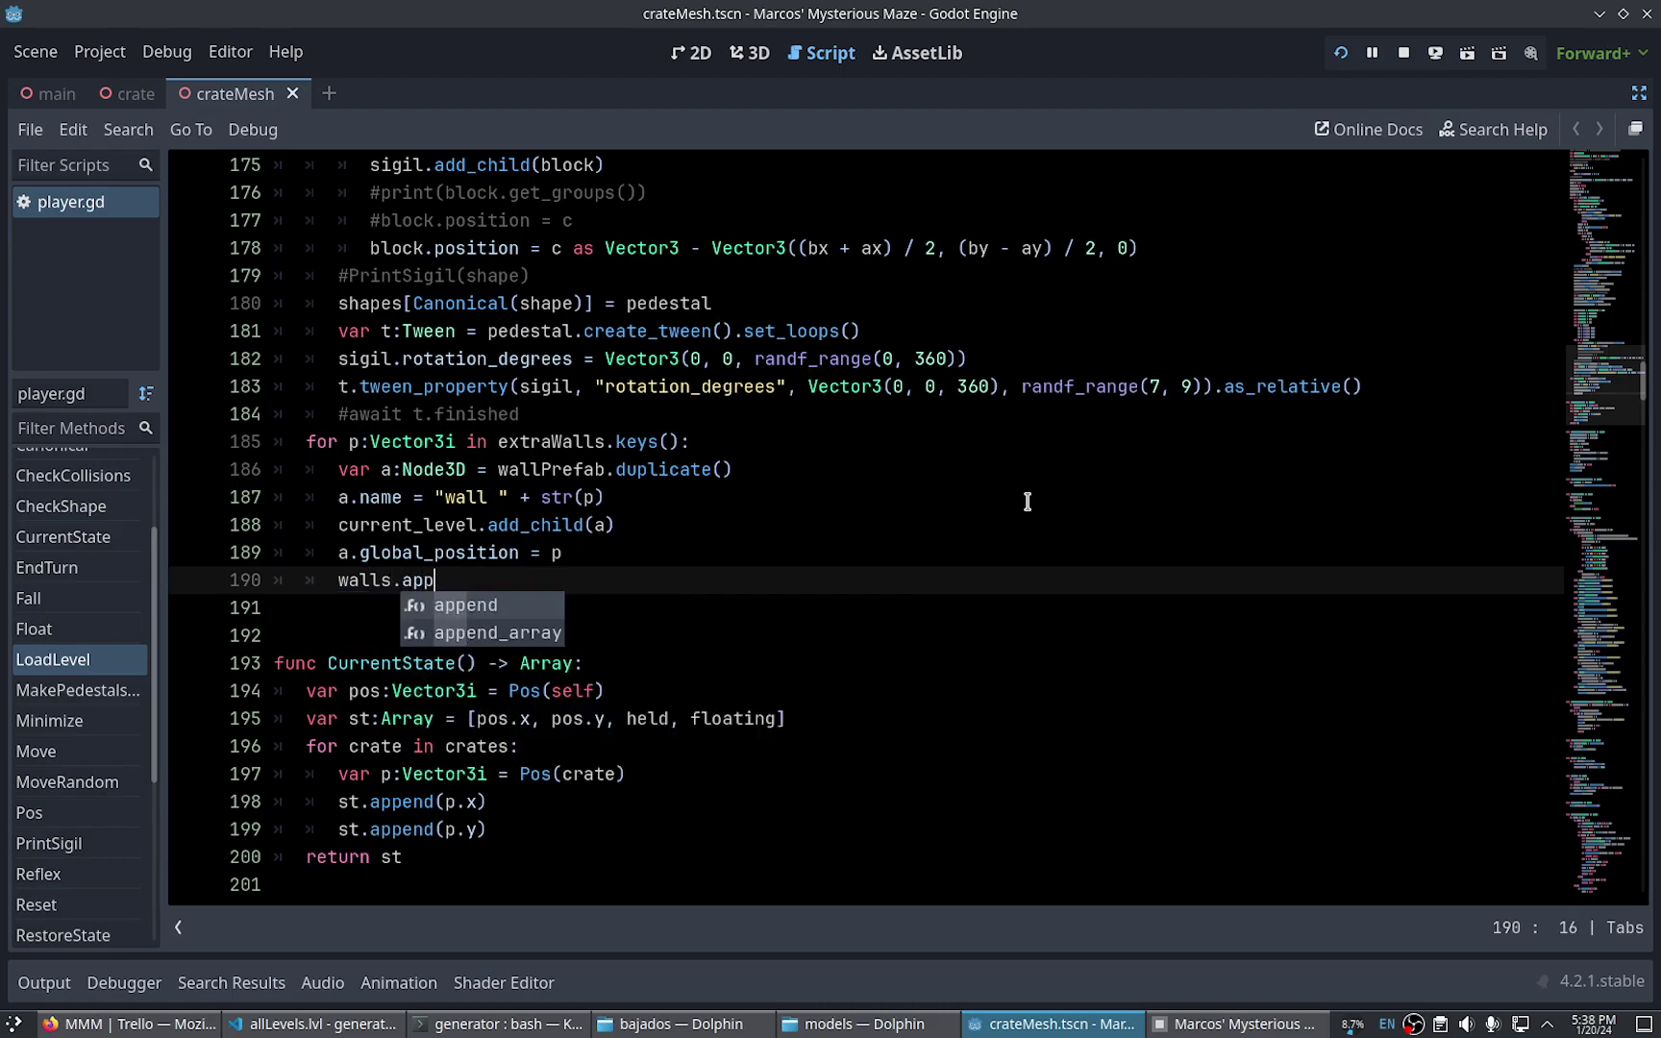
{"action": "key", "text": "Return"}
{"action": "type", "text": "(a"}
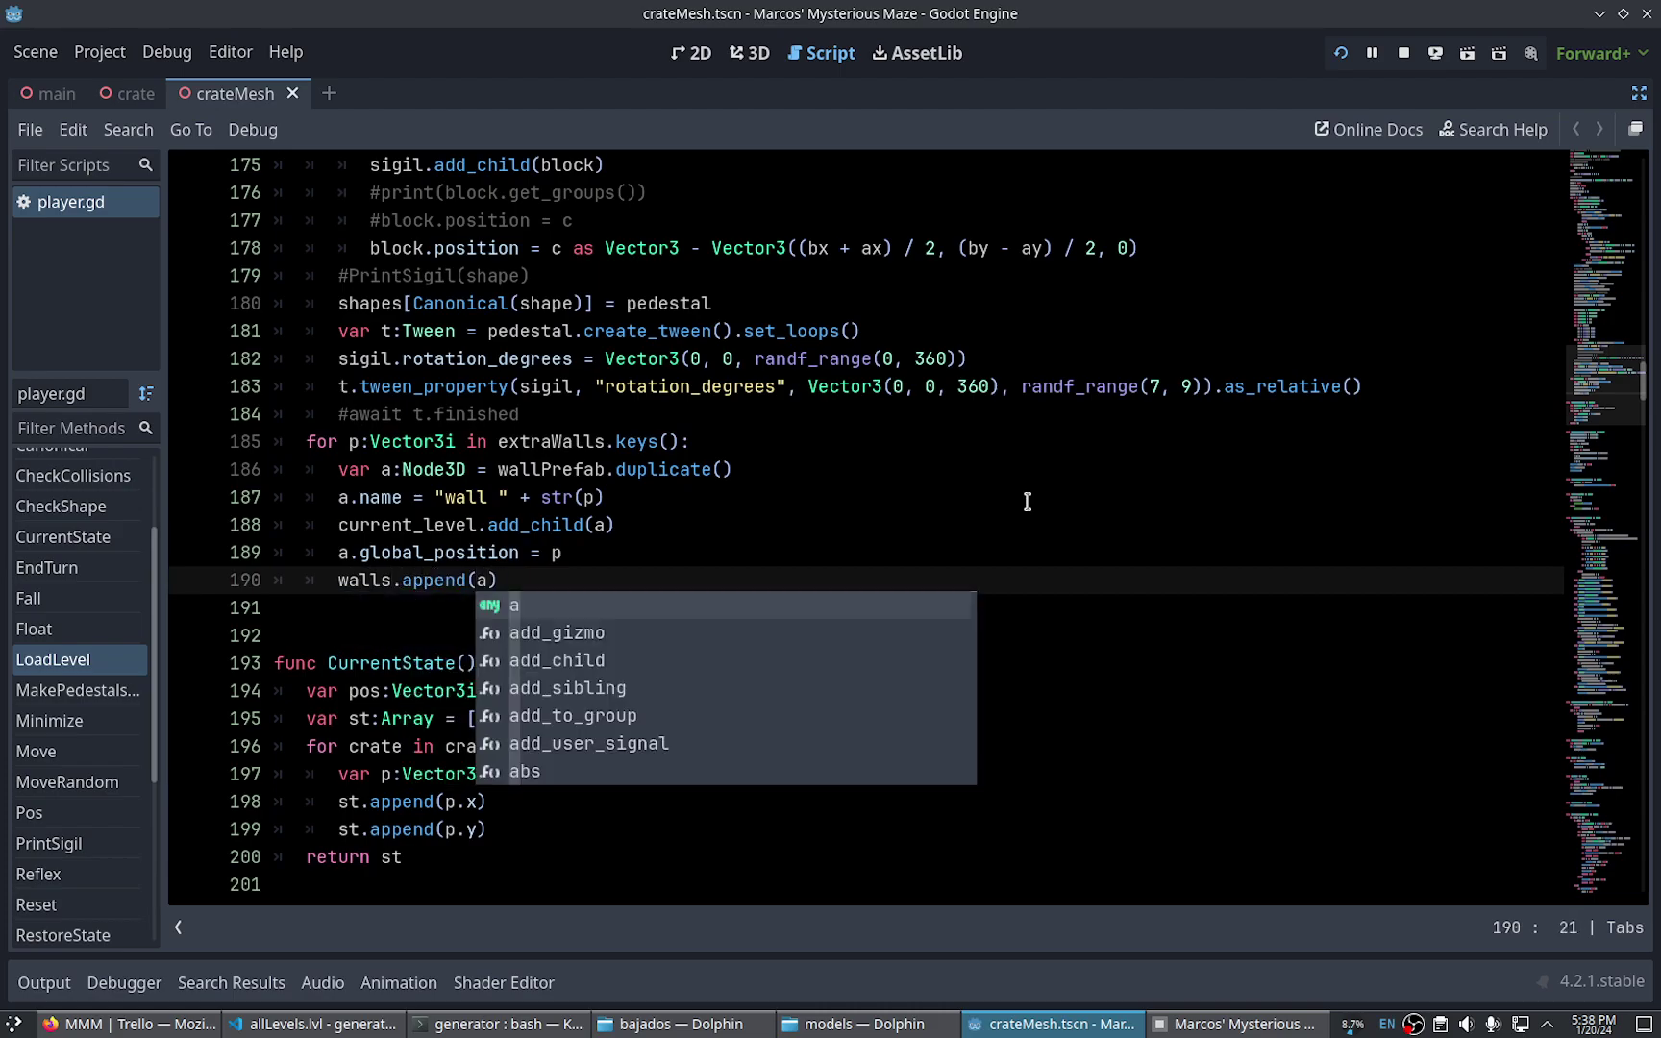
{"action": "key", "text": "Escape"}
{"action": "key", "text": "ctrl+s"}
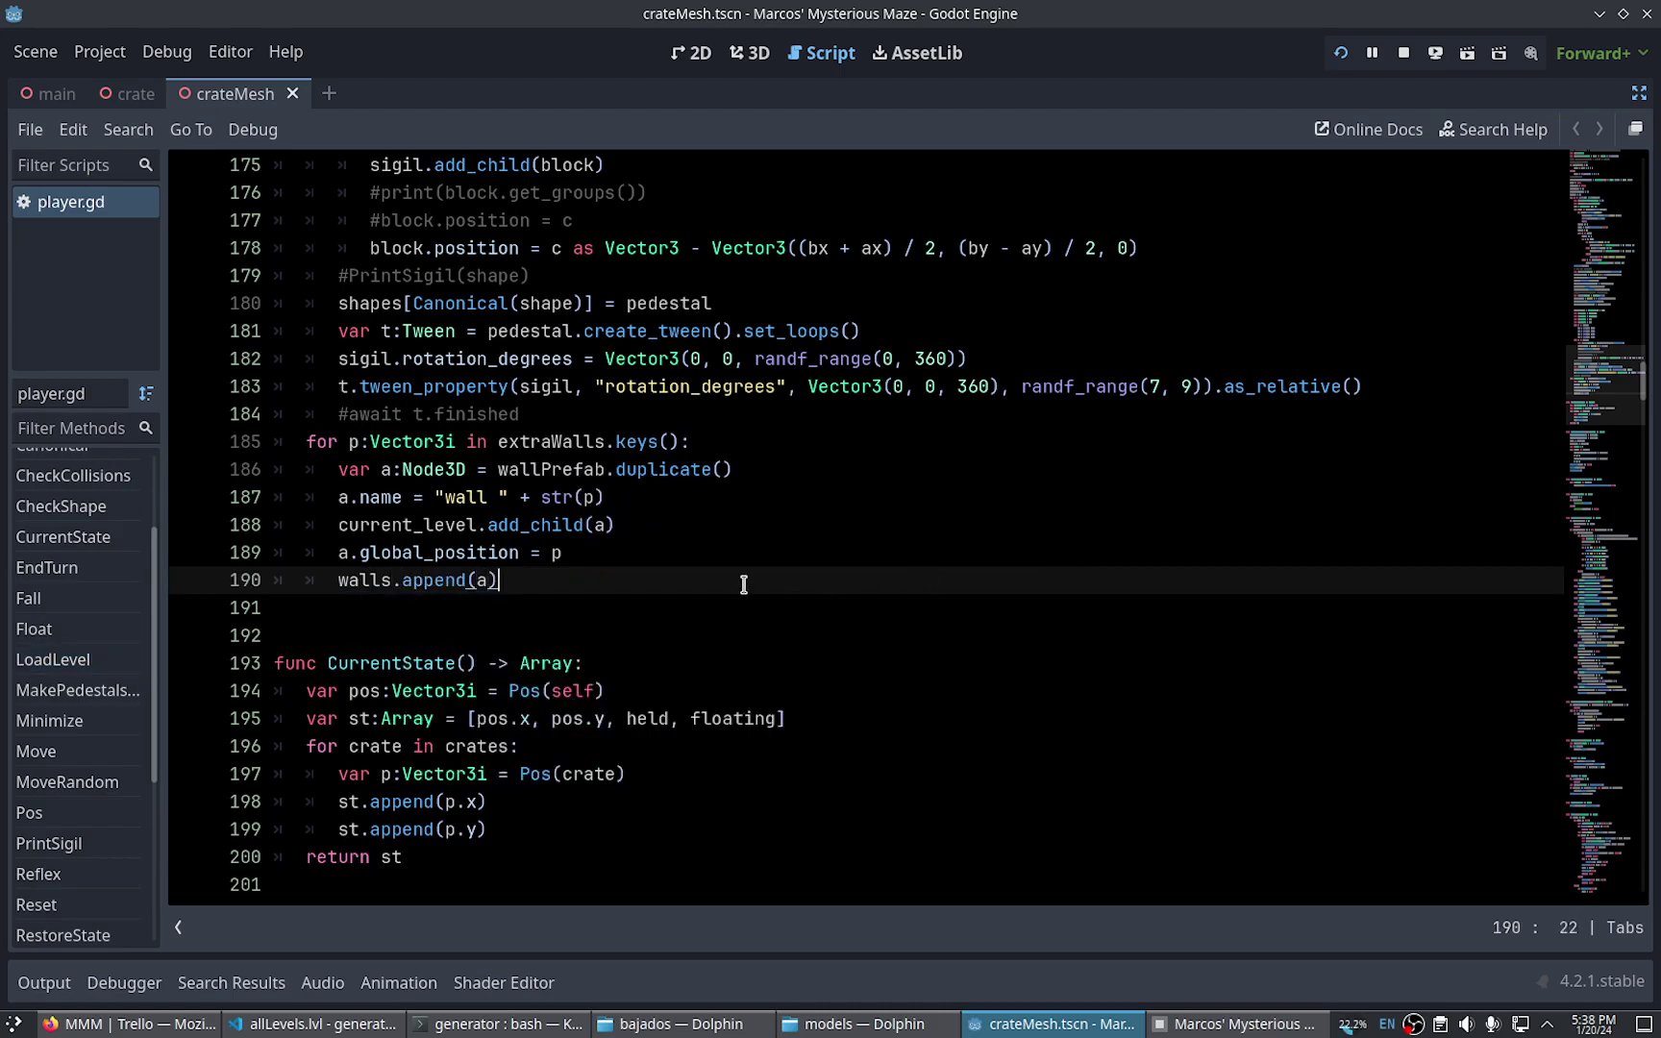
{"action": "left_click", "coordinate": [348, 580]}
{"action": "double_click", "coordinate": [361, 586]}
{"action": "left_click", "coordinate": [534, 576]}
{"action": "left_click", "coordinate": [574, 582]}
{"action": "key", "text": "F5"}
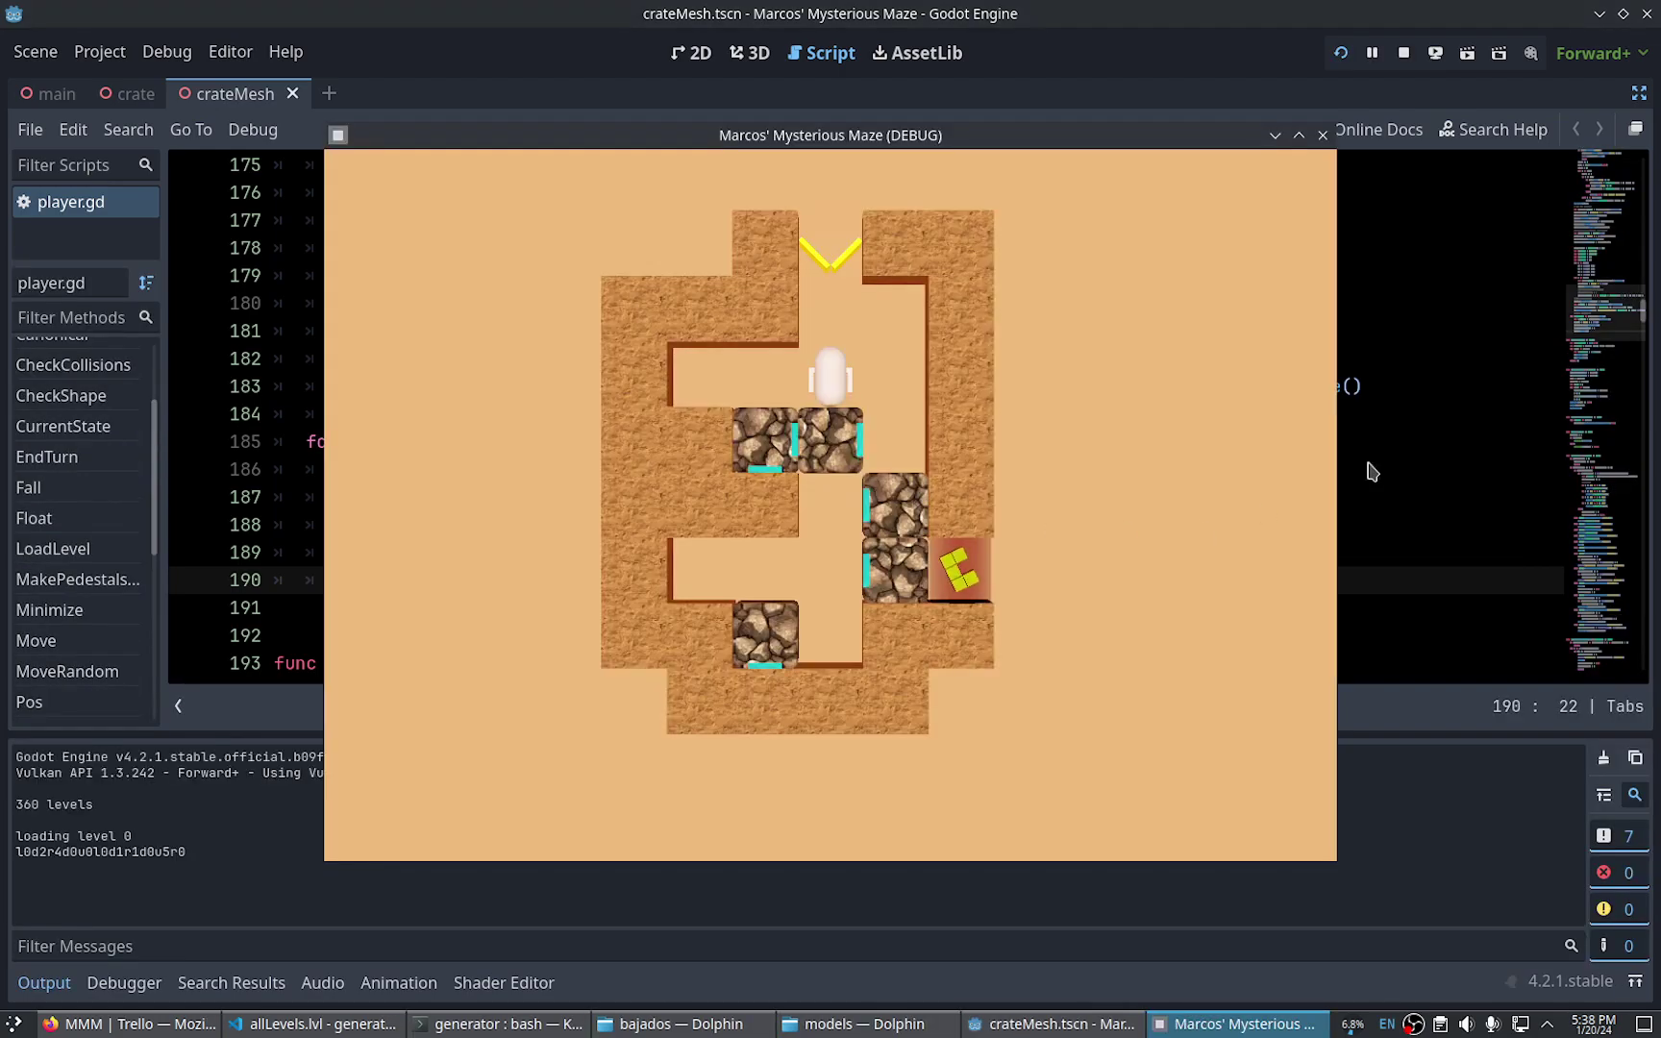
{"action": "key", "text": "Left"}
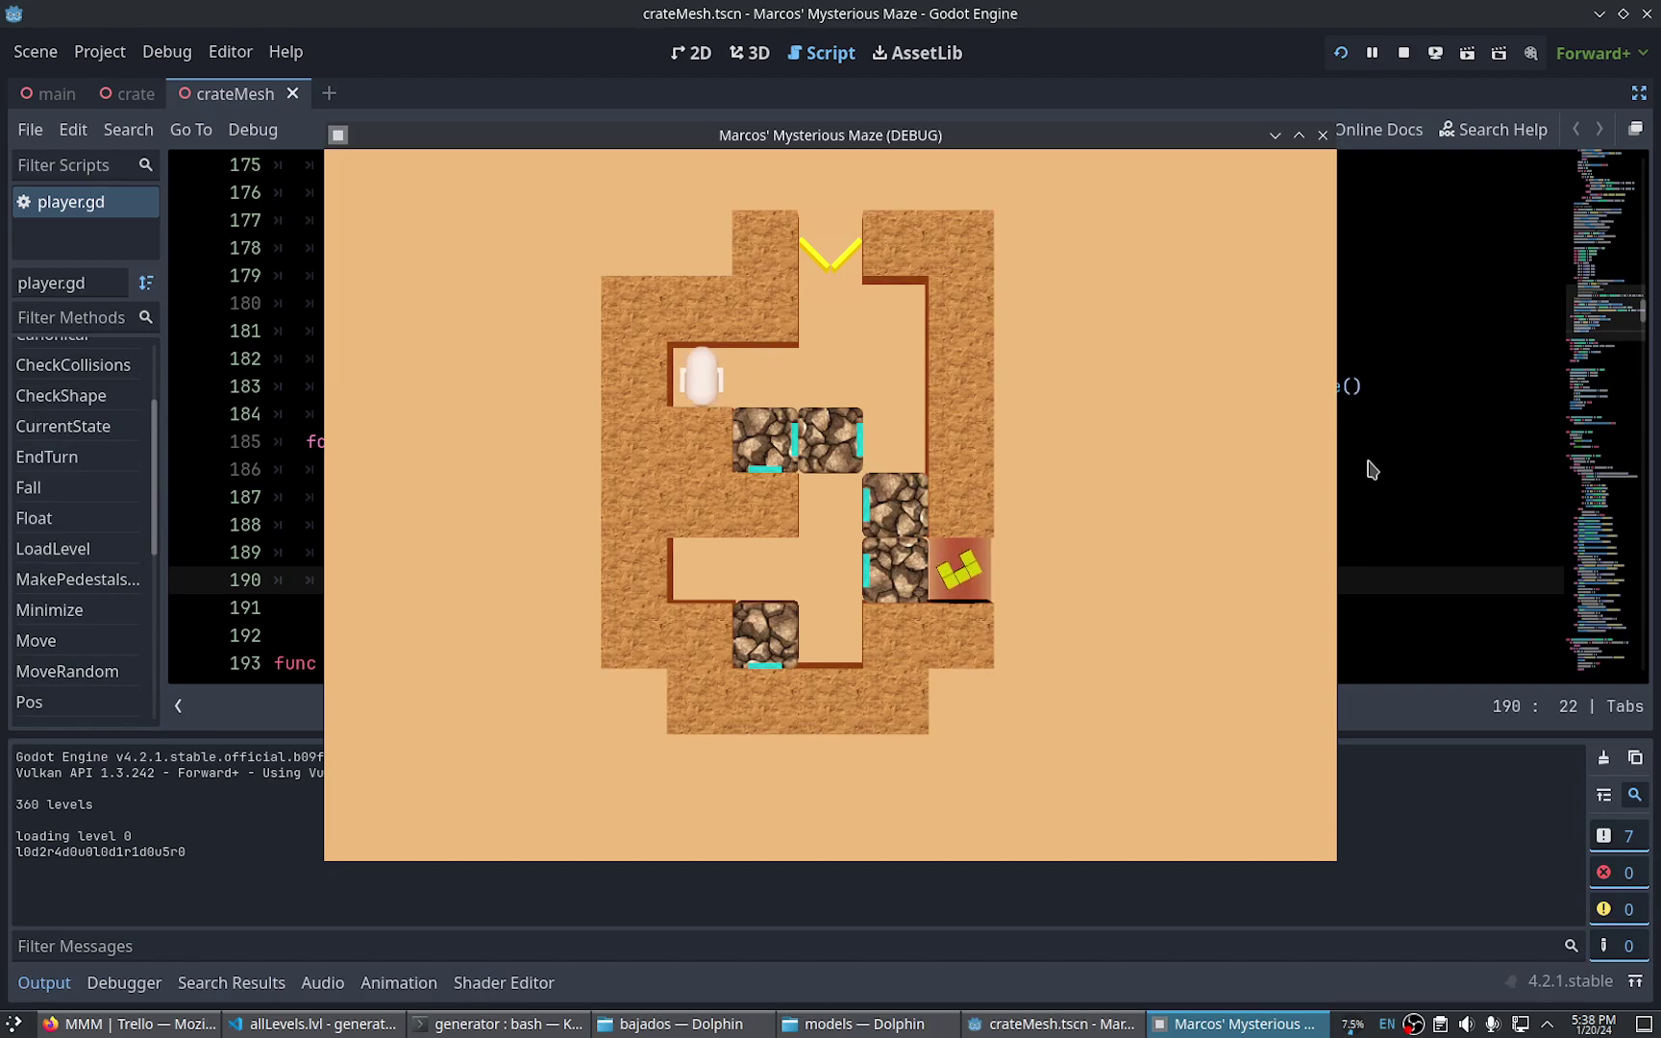
{"action": "key", "text": "Right"}
{"action": "key", "text": "Right"}
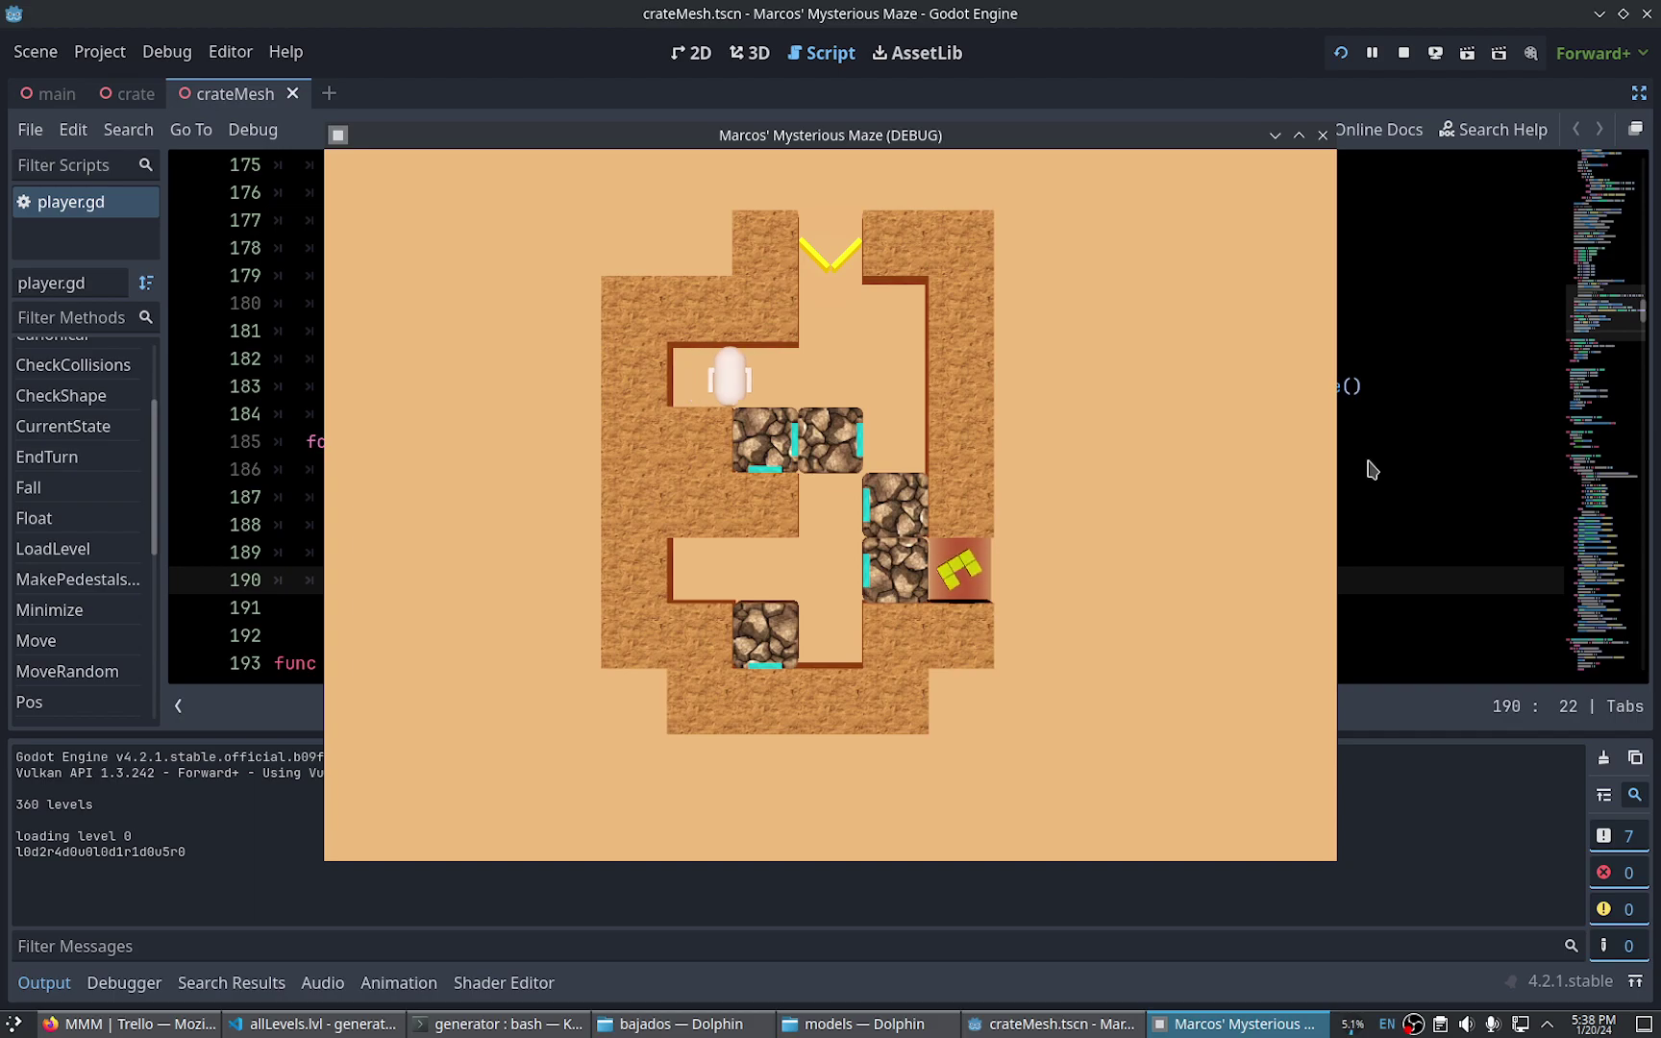
{"action": "key", "text": "Right"}
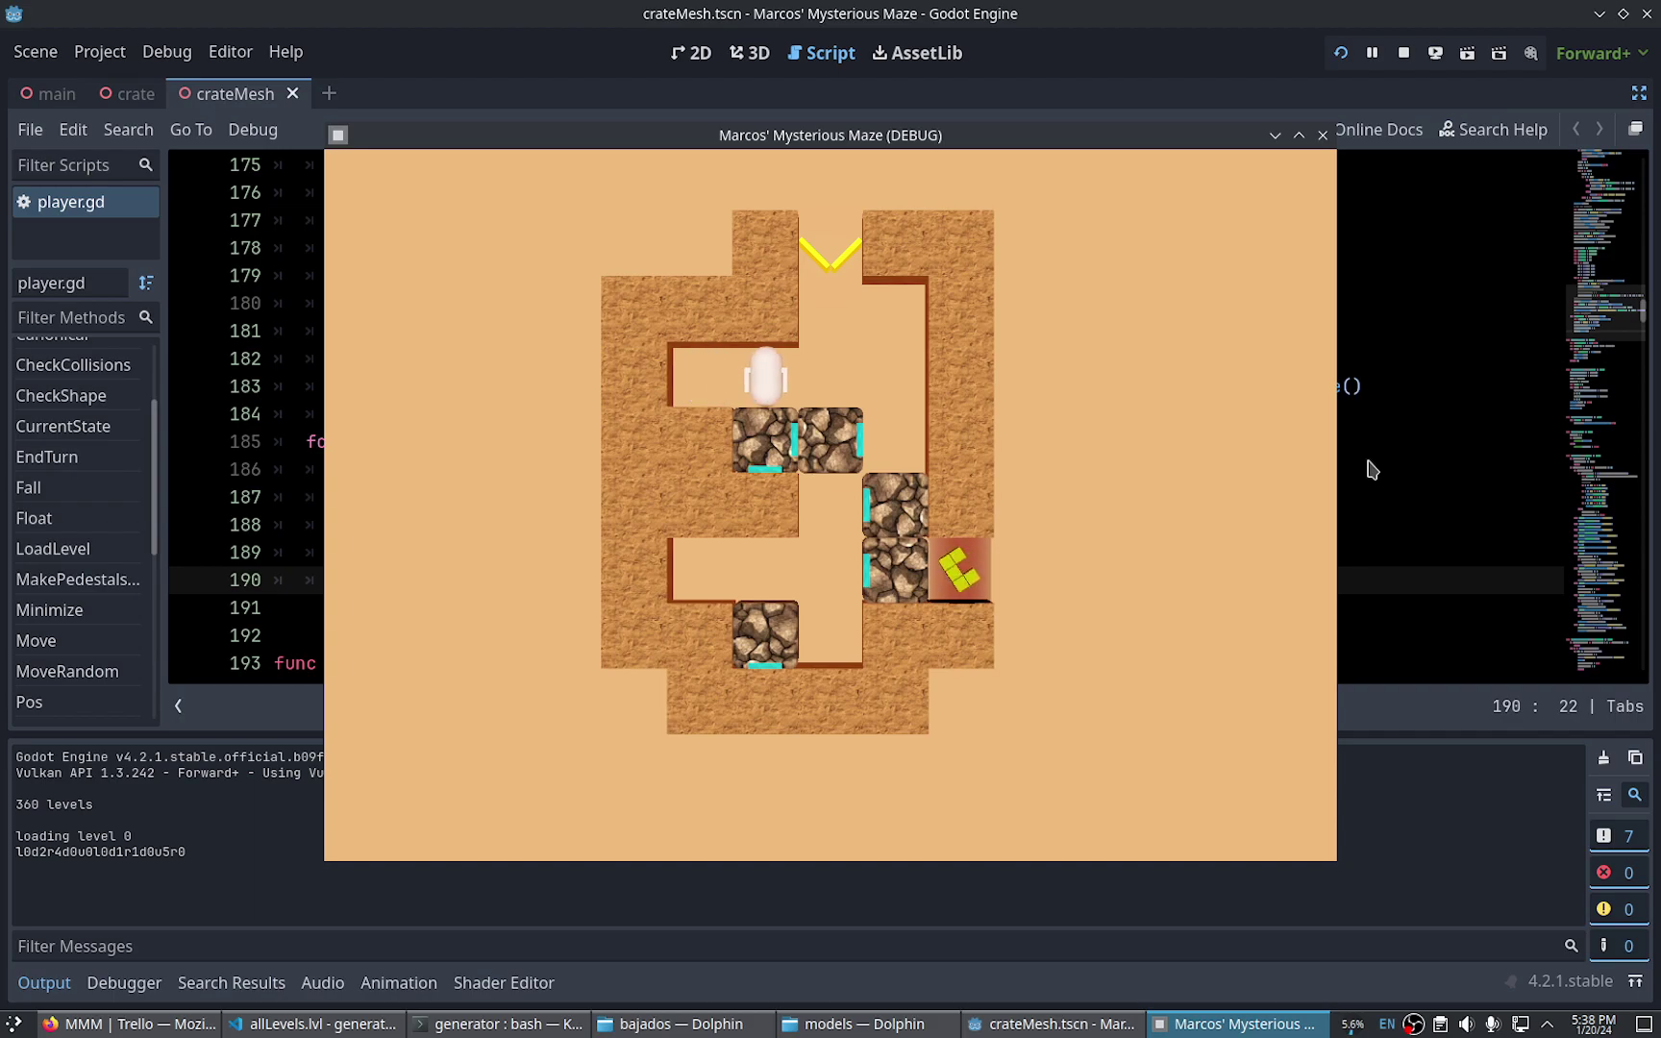
{"action": "key", "text": "Right"}
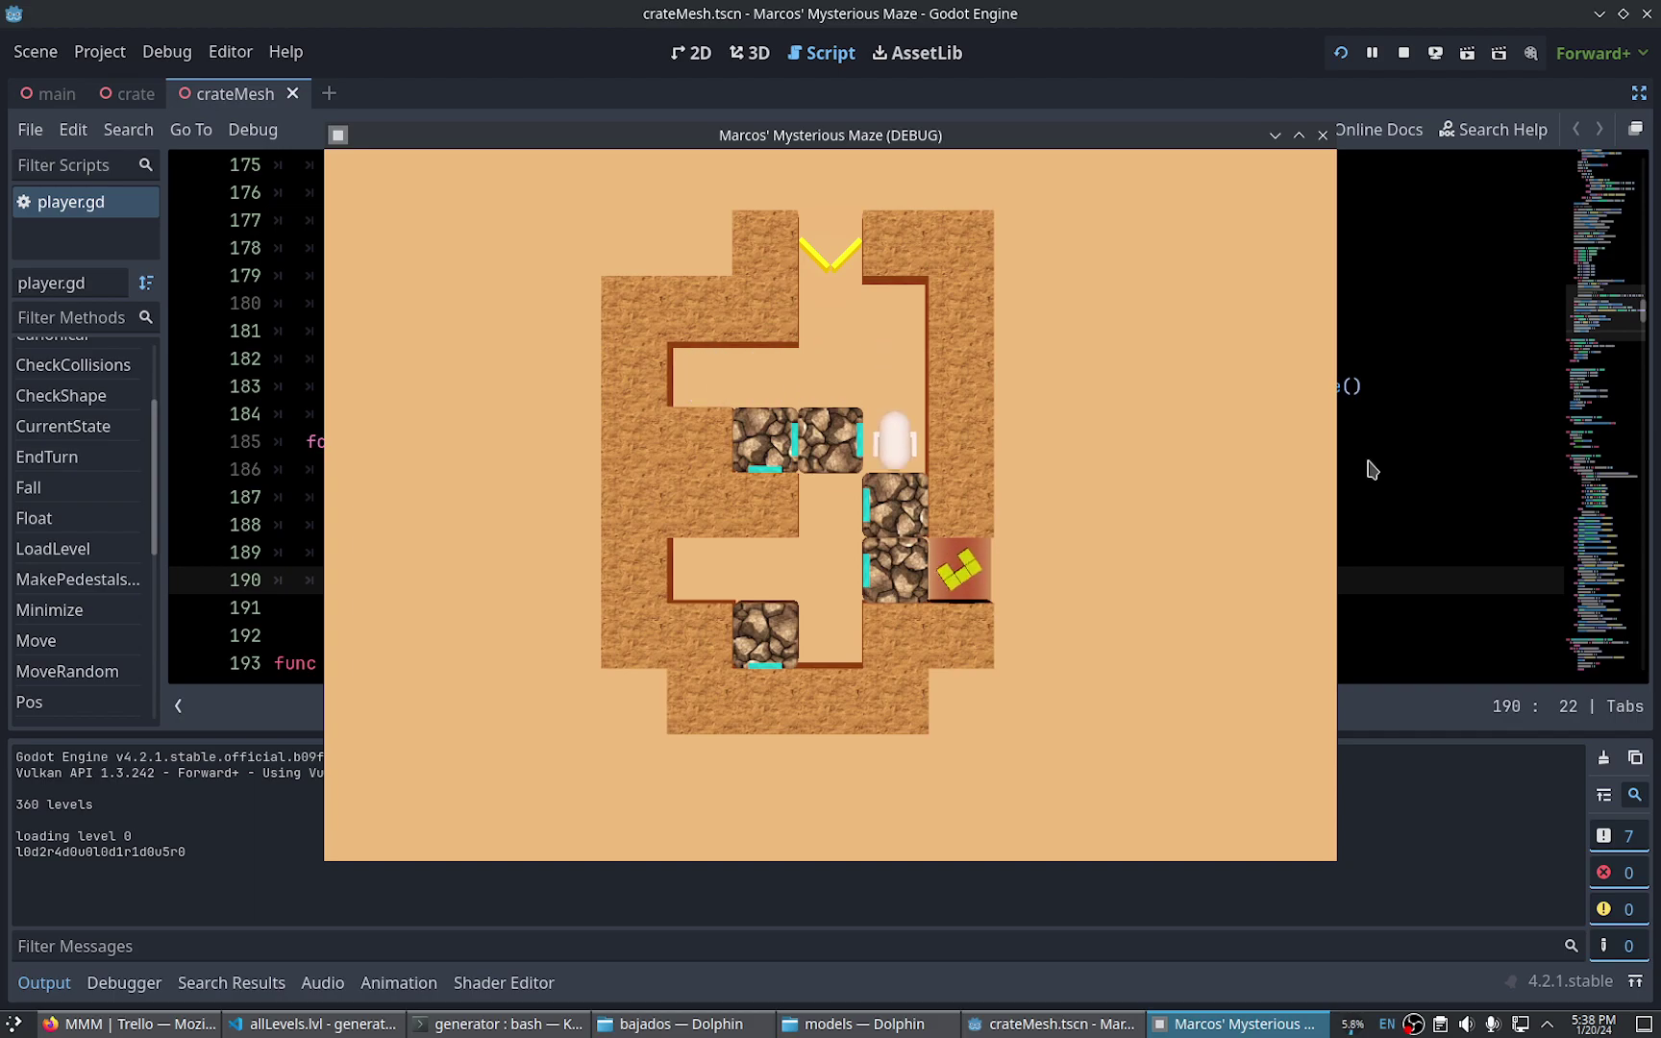
{"action": "key", "text": "F8"}
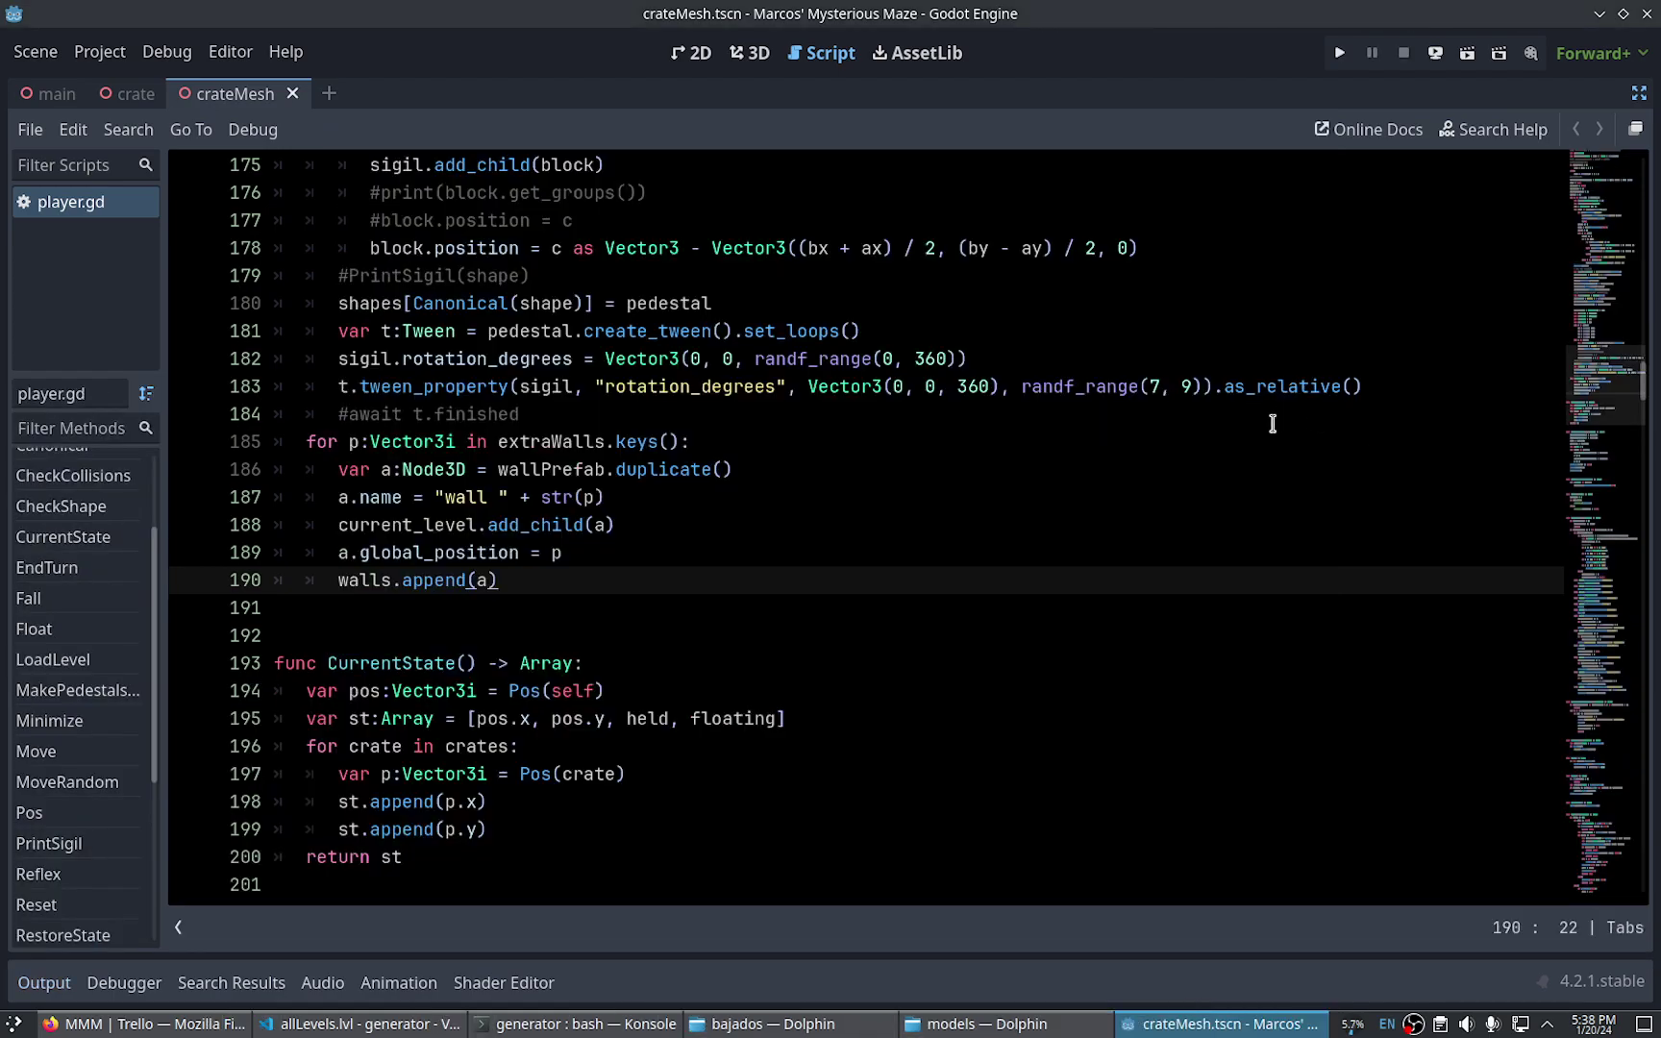
{"action": "left_click", "coordinate": [842, 519]}
{"action": "scroll", "coordinate": [816, 540], "scroll_direction": "up", "scroll_amount": 4}
{"action": "left_click", "coordinate": [823, 529]}
{"action": "scroll", "coordinate": [794, 475], "scroll_direction": "down", "scroll_amount": 1}
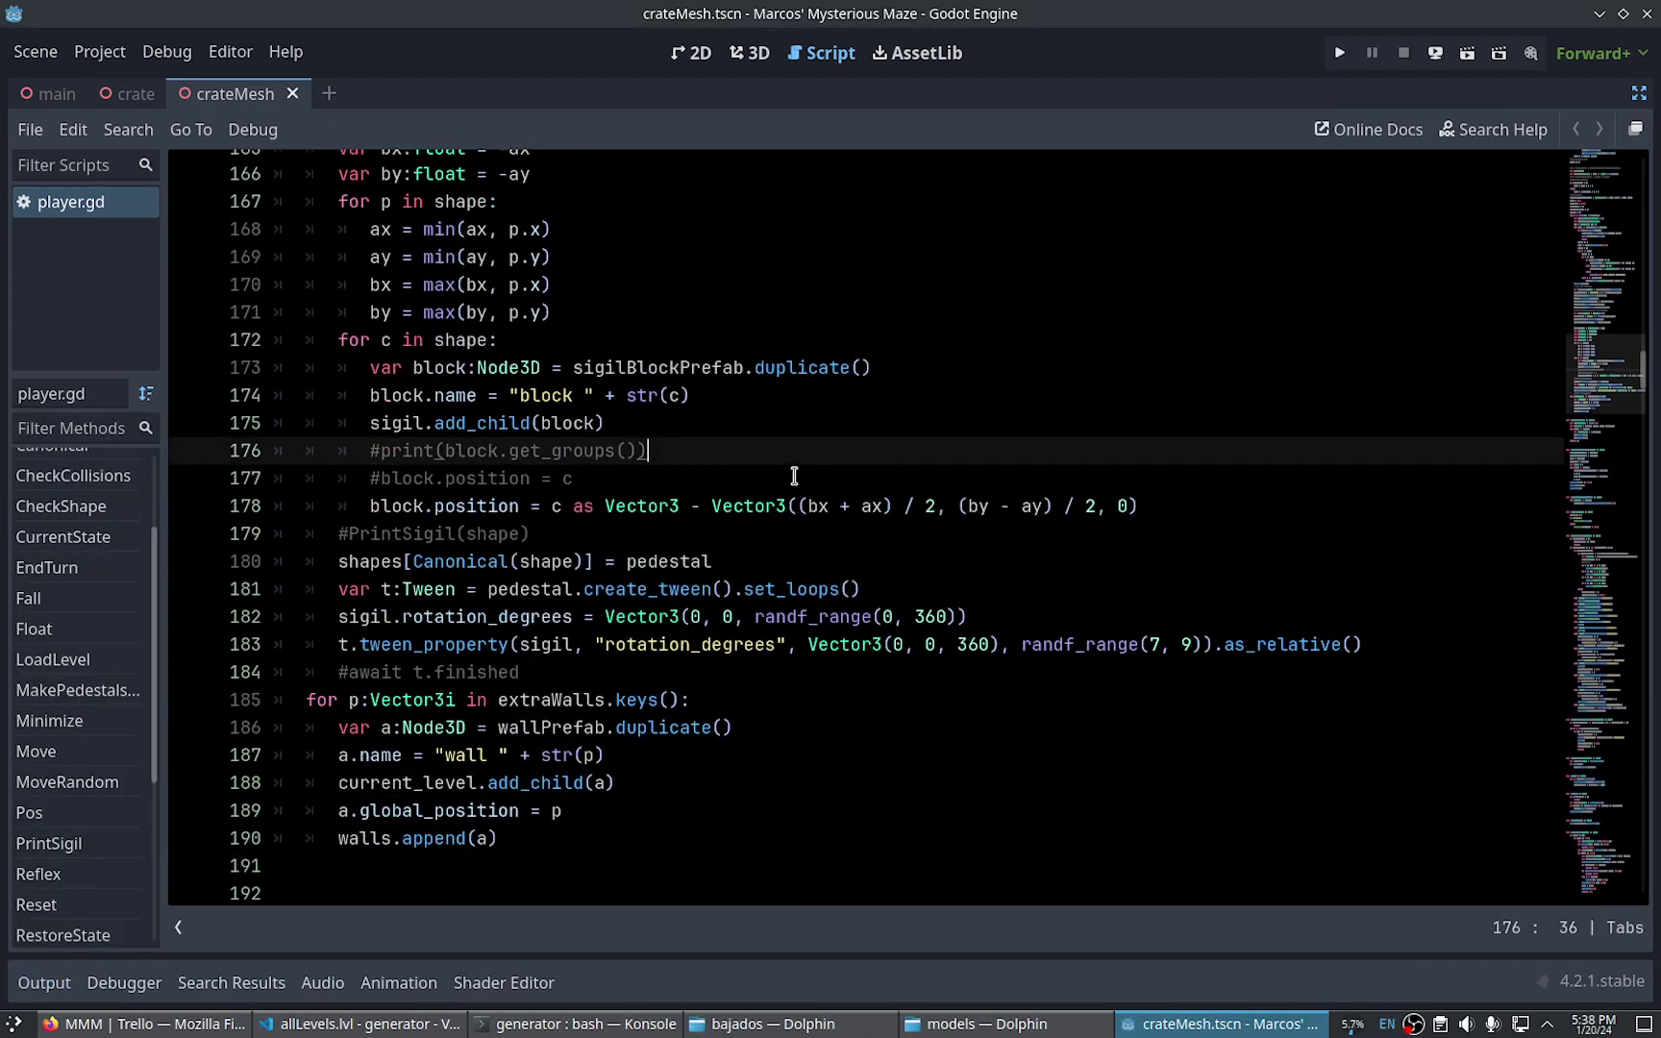
{"action": "scroll", "coordinate": [794, 476], "scroll_direction": "down", "scroll_amount": 4}
{"action": "left_click", "coordinate": [793, 477]}
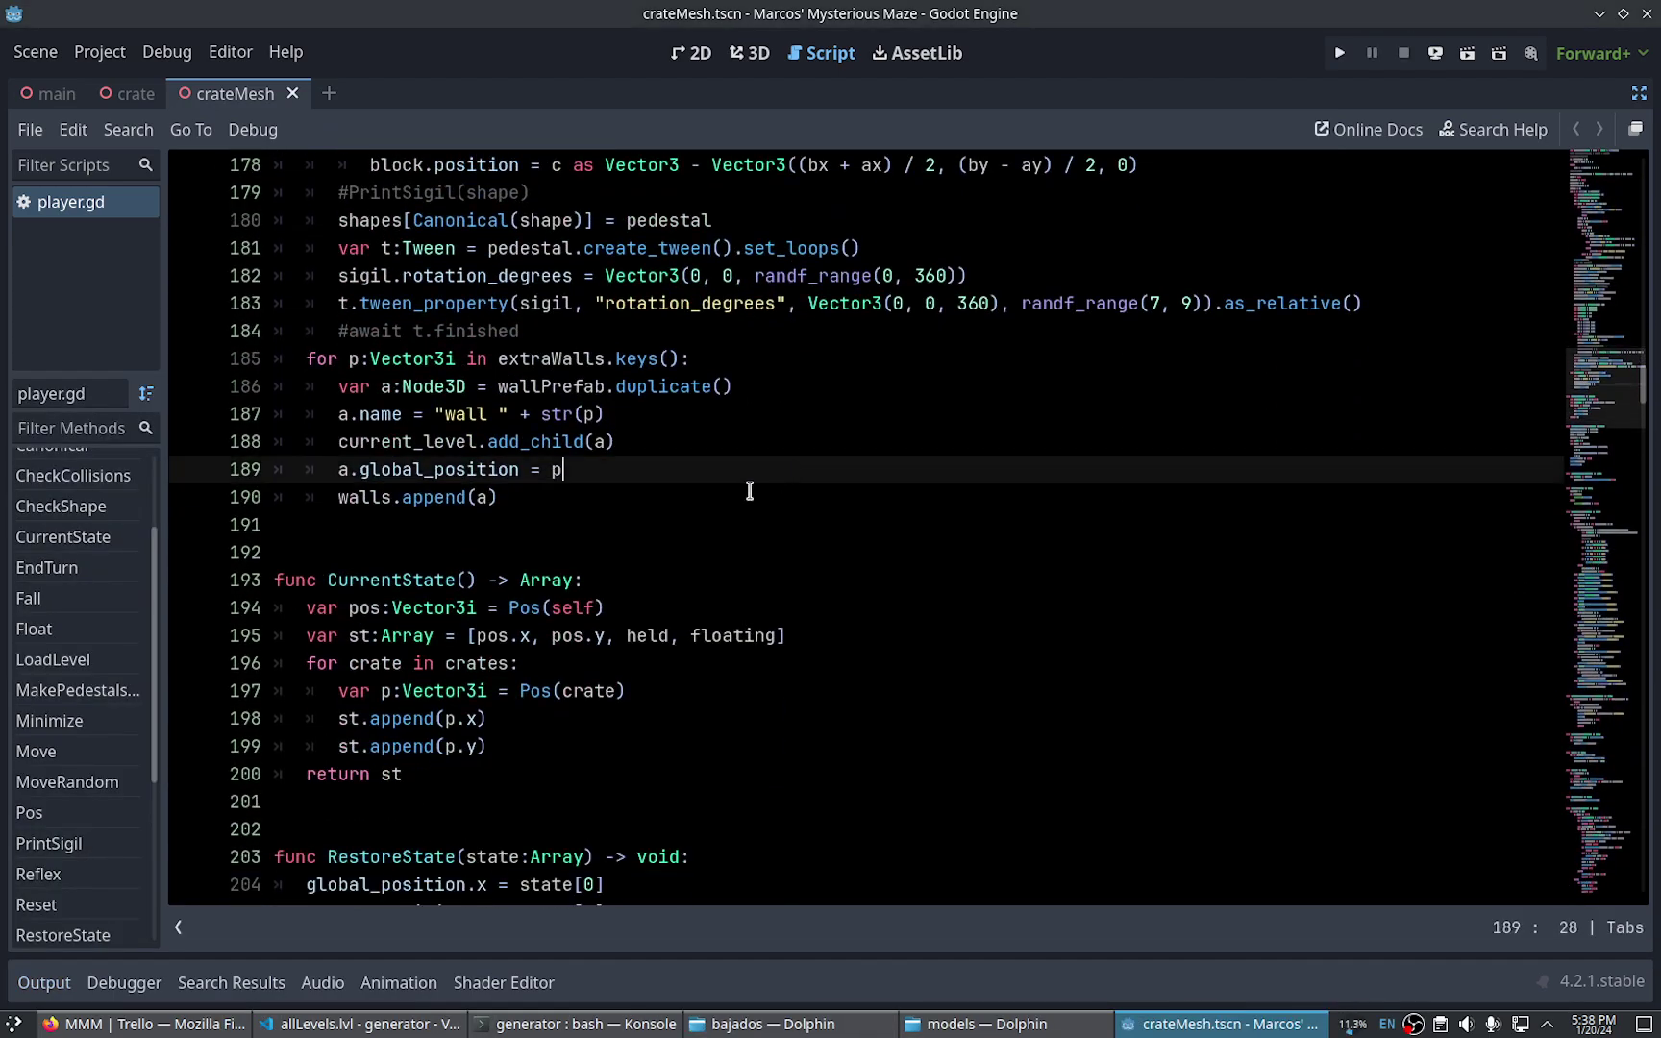
{"action": "left_click", "coordinate": [815, 451]}
{"action": "left_click", "coordinate": [766, 415]}
{"action": "left_click", "coordinate": [708, 438]}
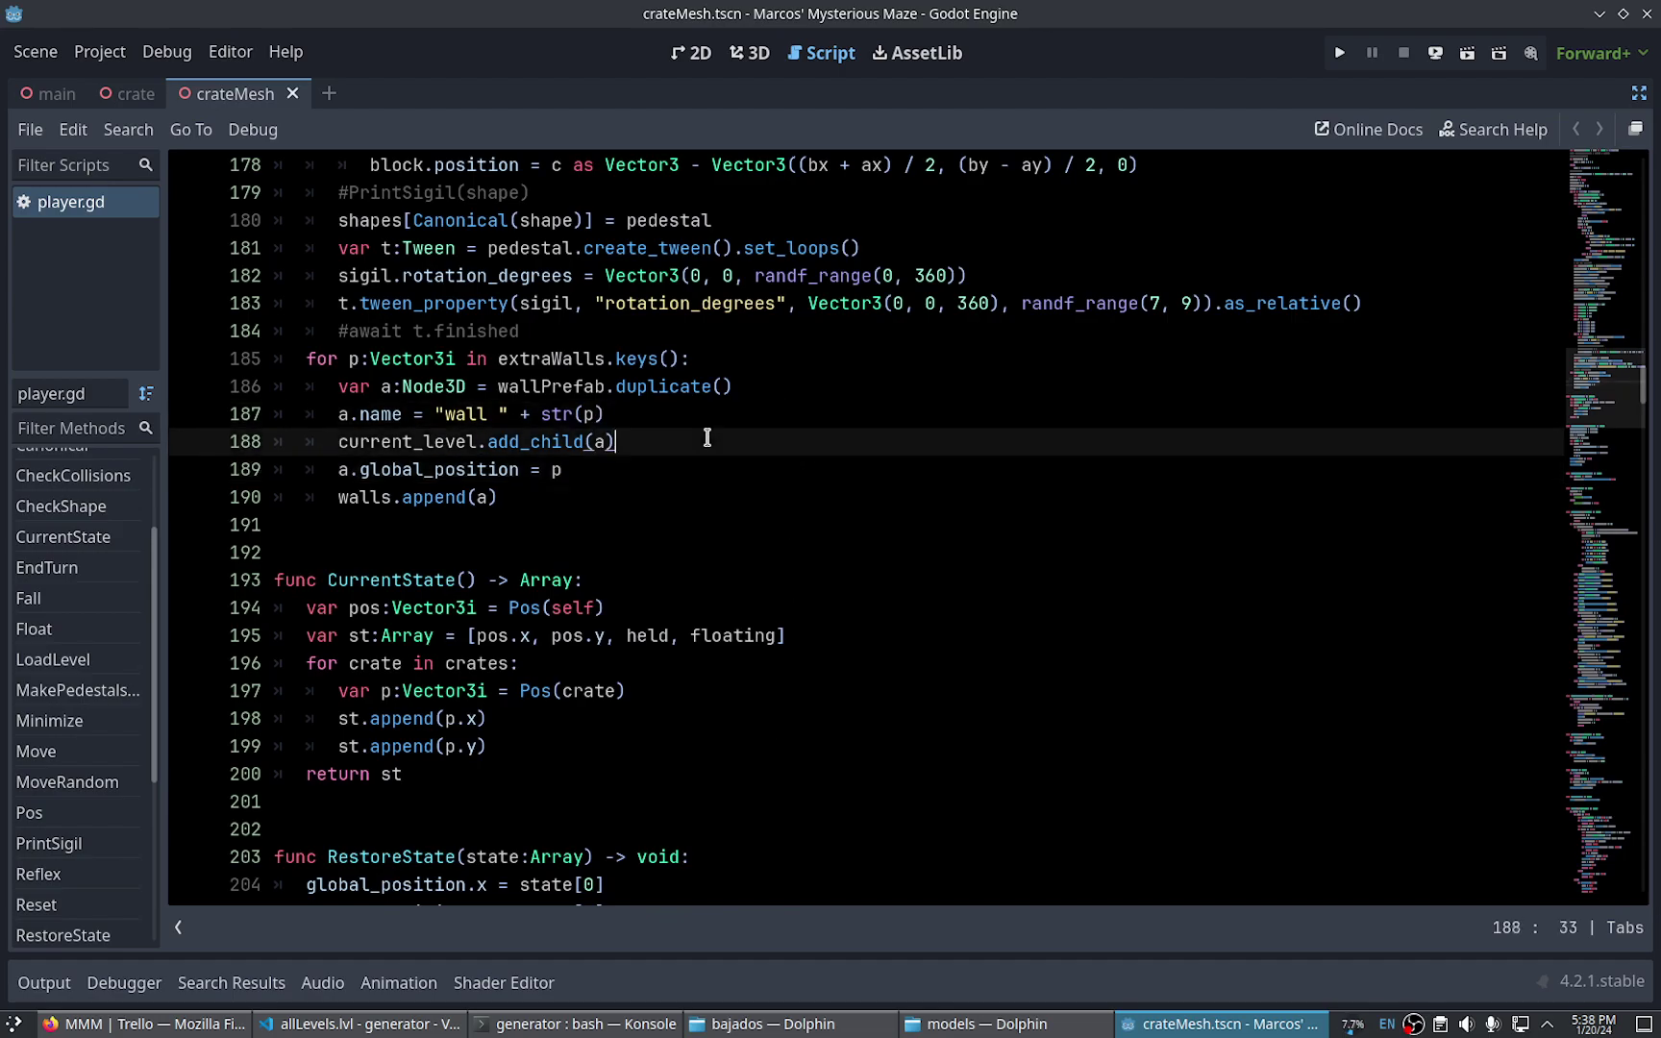
{"action": "left_click", "coordinate": [951, 367]}
{"action": "left_click", "coordinate": [733, 551]}
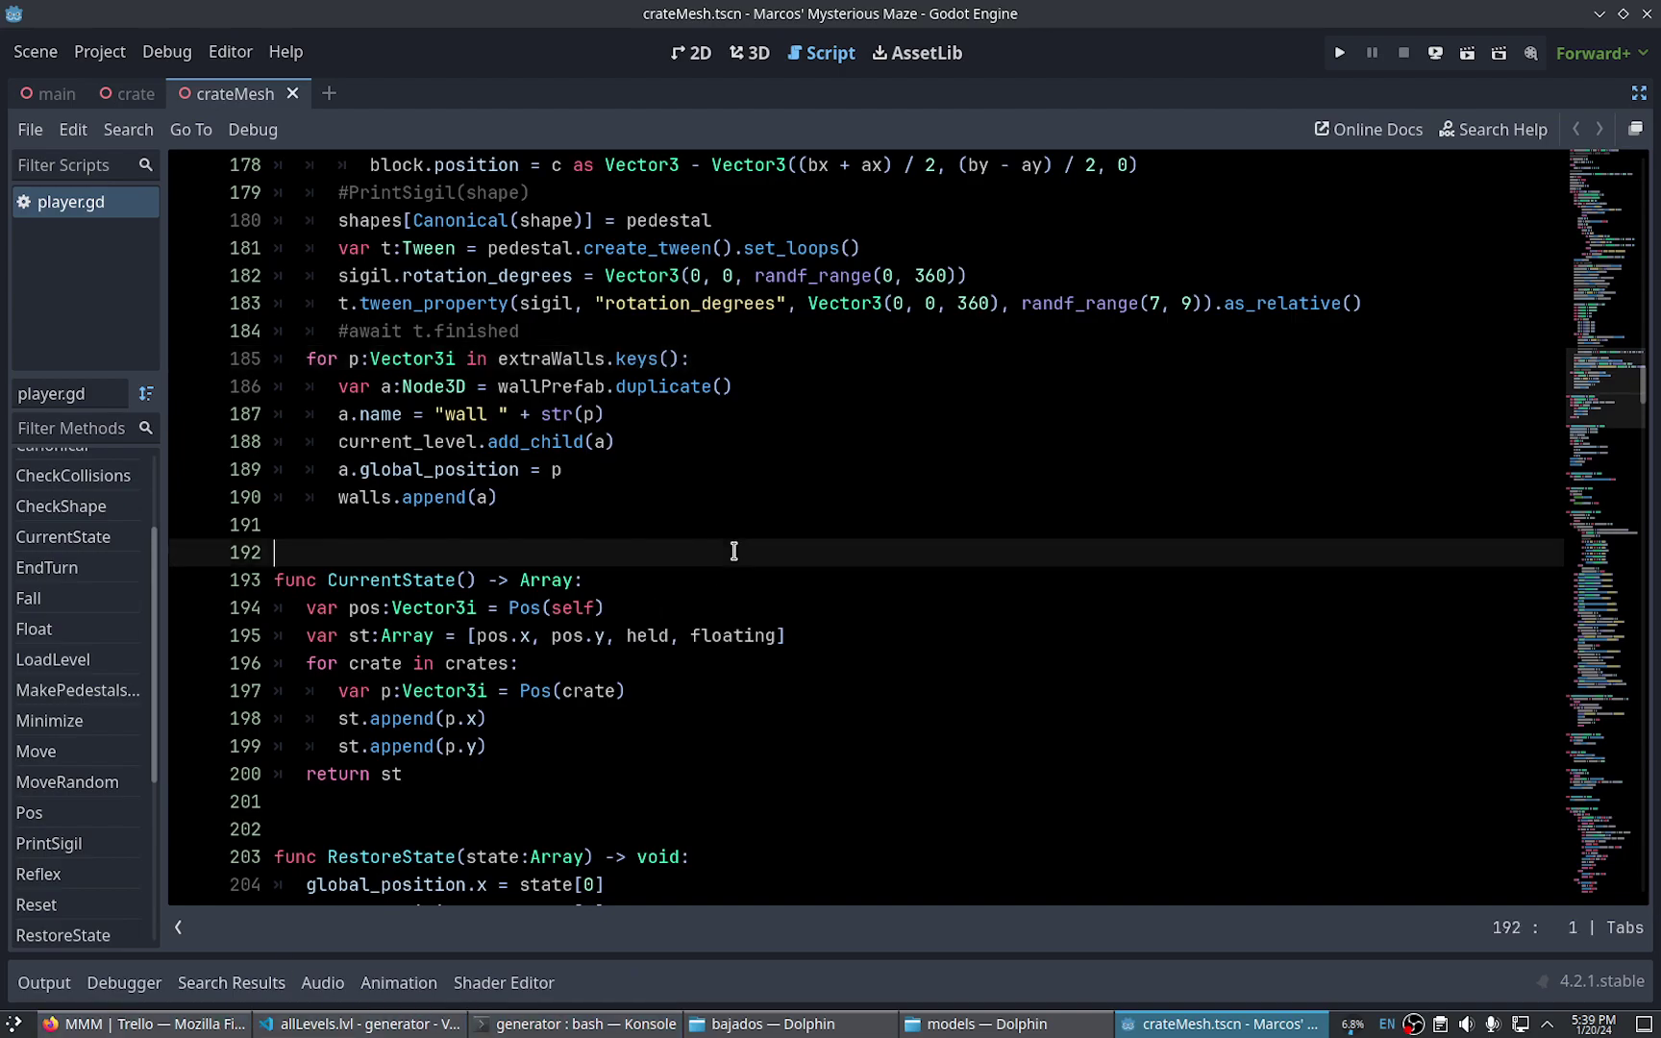
{"action": "left_click", "coordinate": [790, 452]}
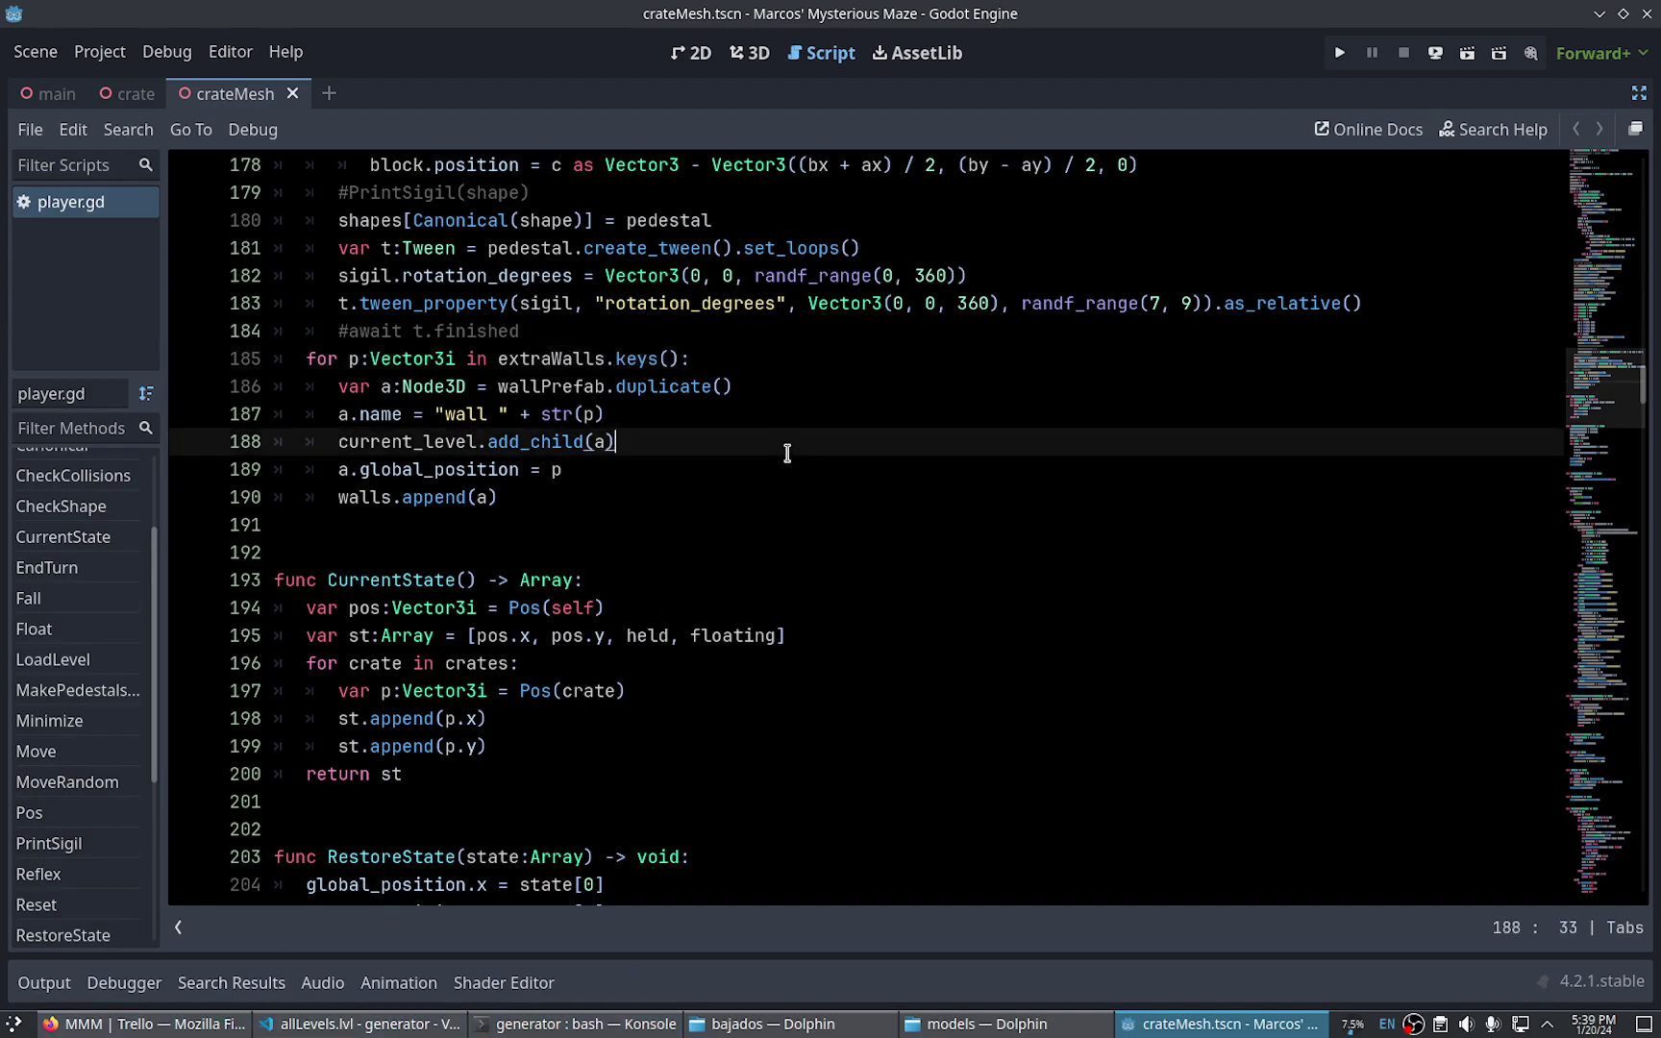
{"action": "left_click", "coordinate": [756, 423]}
{"action": "left_click", "coordinate": [706, 471]}
{"action": "left_click", "coordinate": [697, 452]}
{"action": "left_click", "coordinate": [691, 467]}
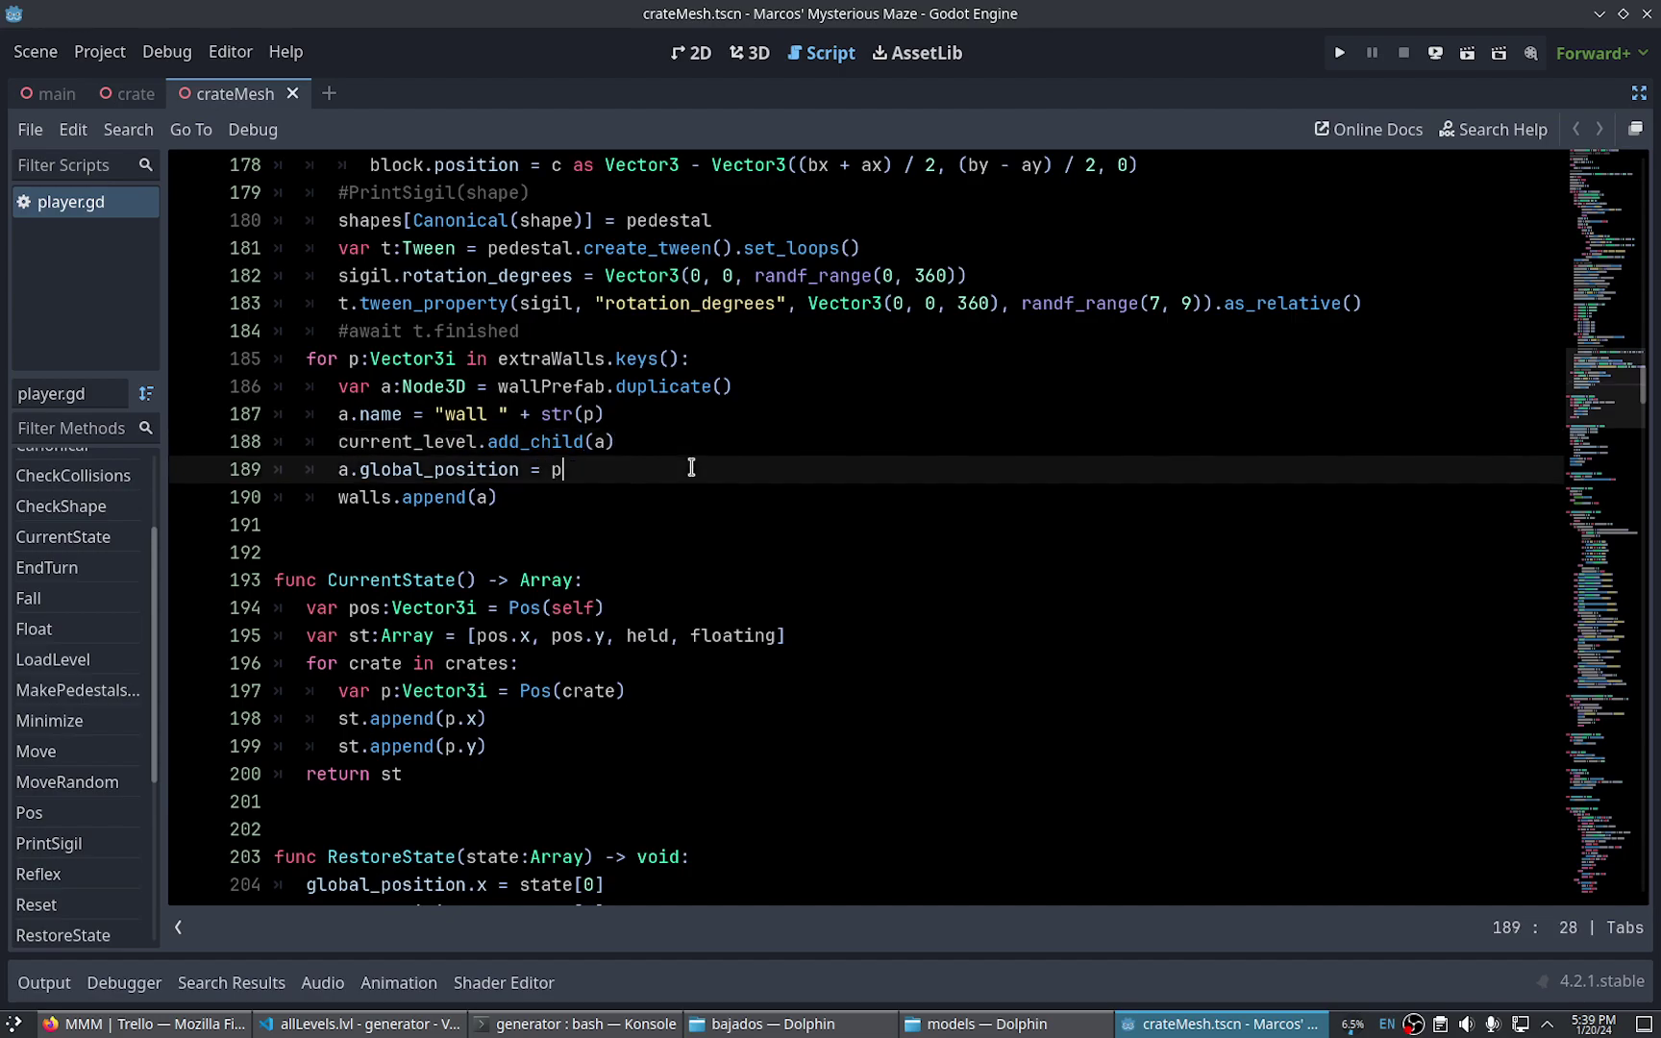
{"action": "left_click", "coordinate": [602, 778]}
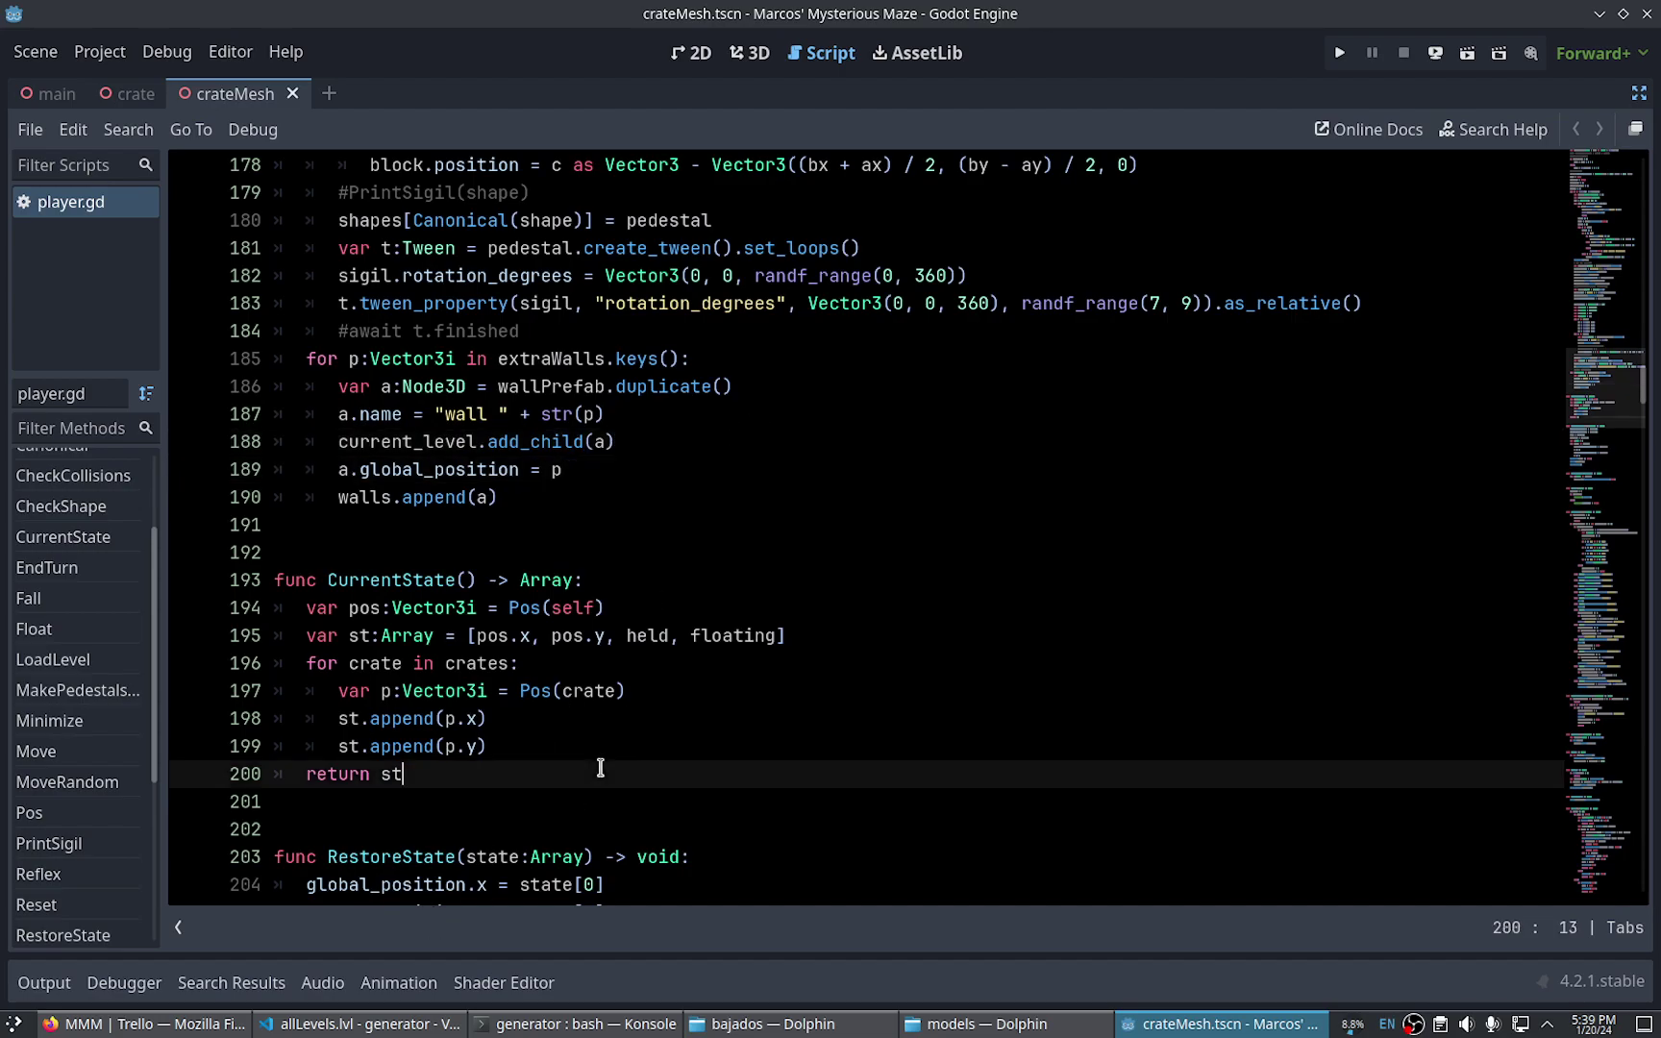
{"action": "left_click", "coordinate": [527, 805]}
{"action": "left_click", "coordinate": [667, 530]}
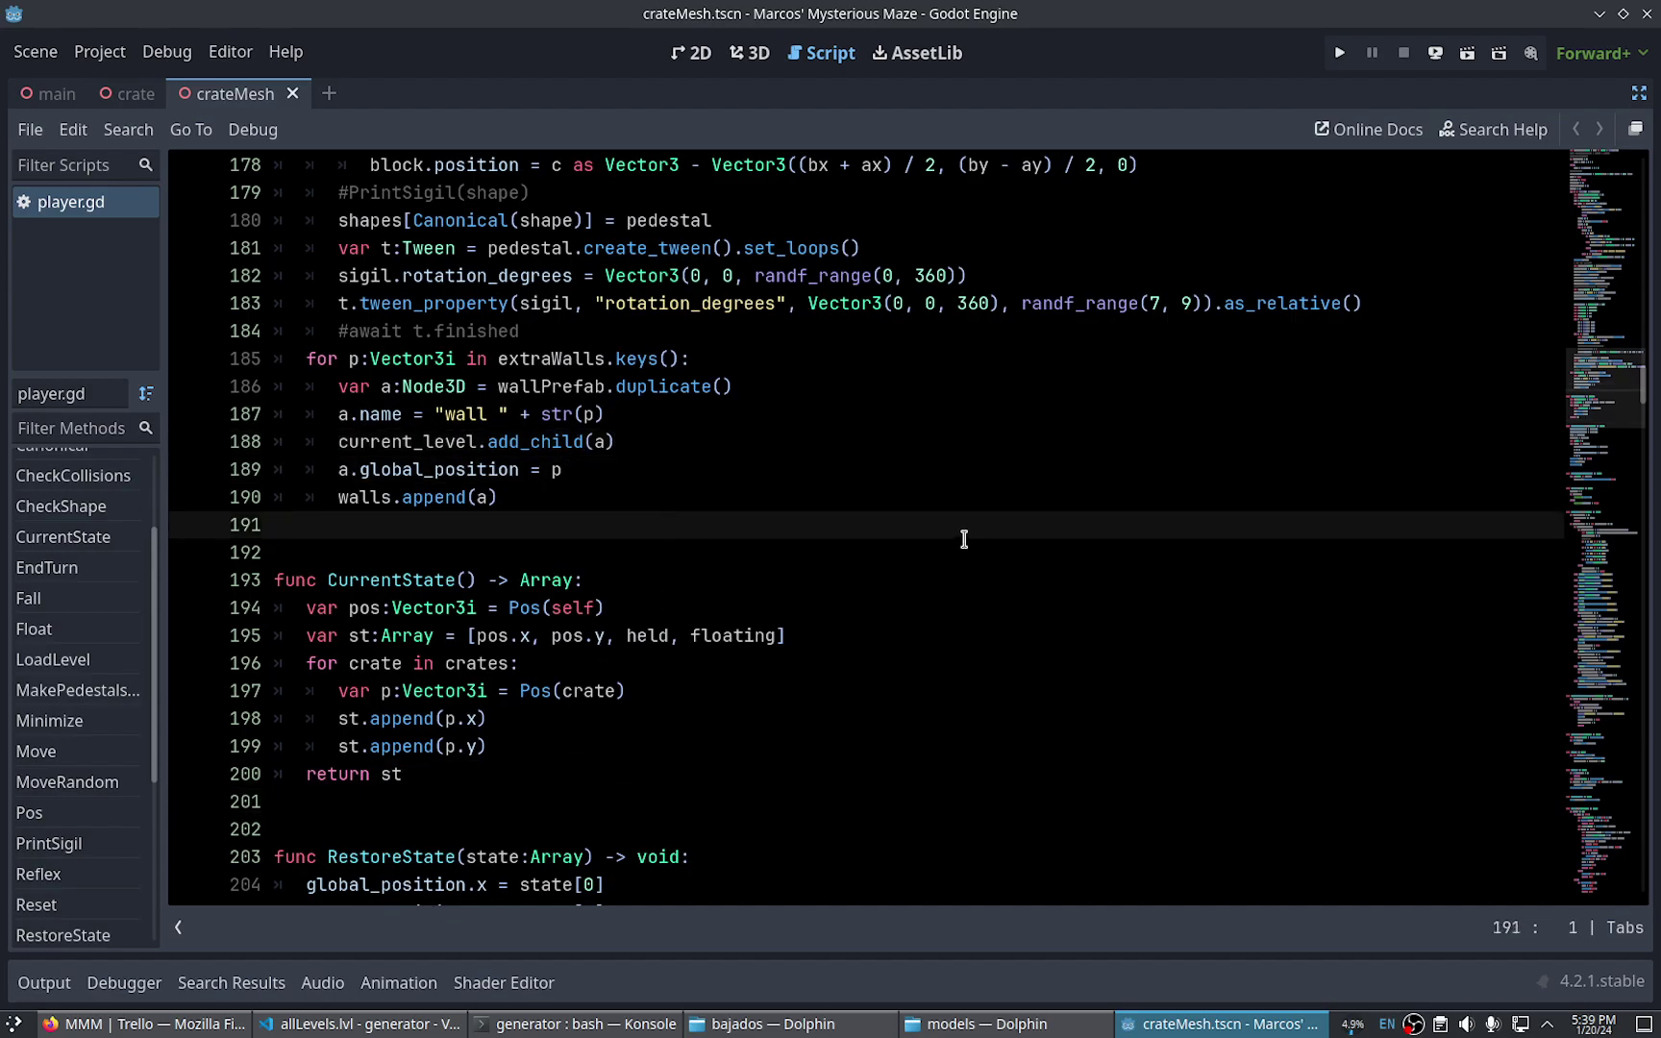
{"action": "left_click", "coordinate": [948, 453]}
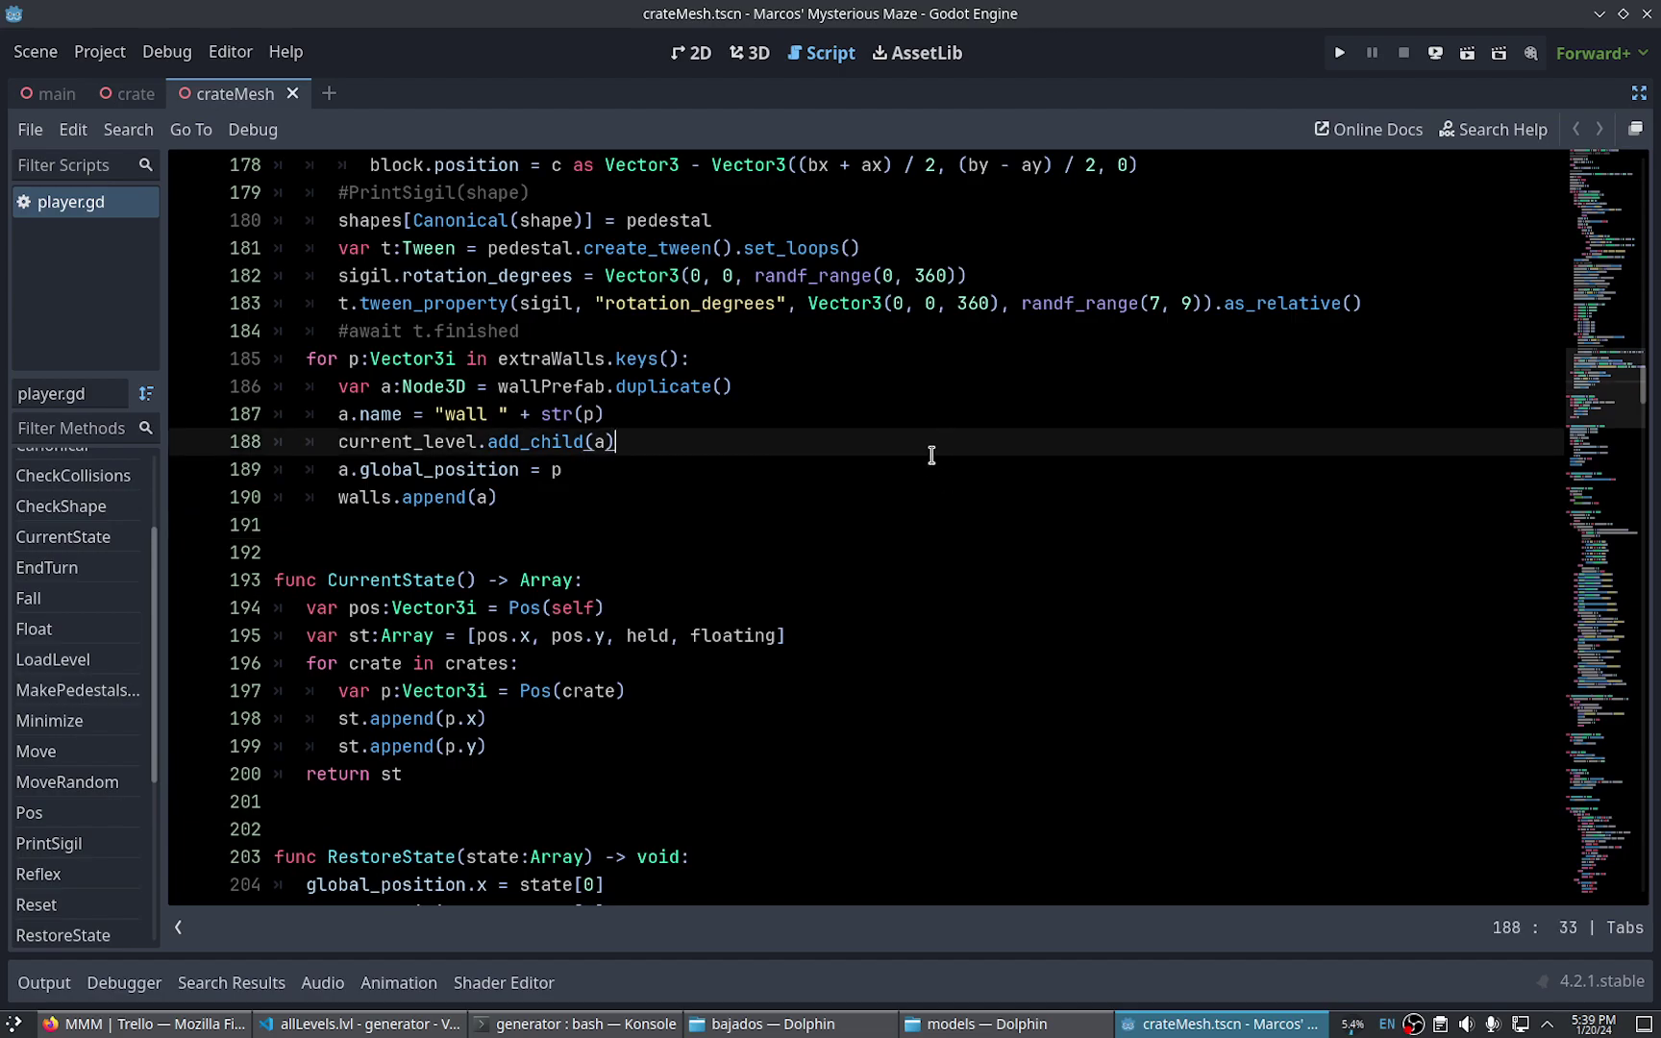
{"action": "left_click", "coordinate": [898, 417]}
{"action": "left_click", "coordinate": [832, 368]}
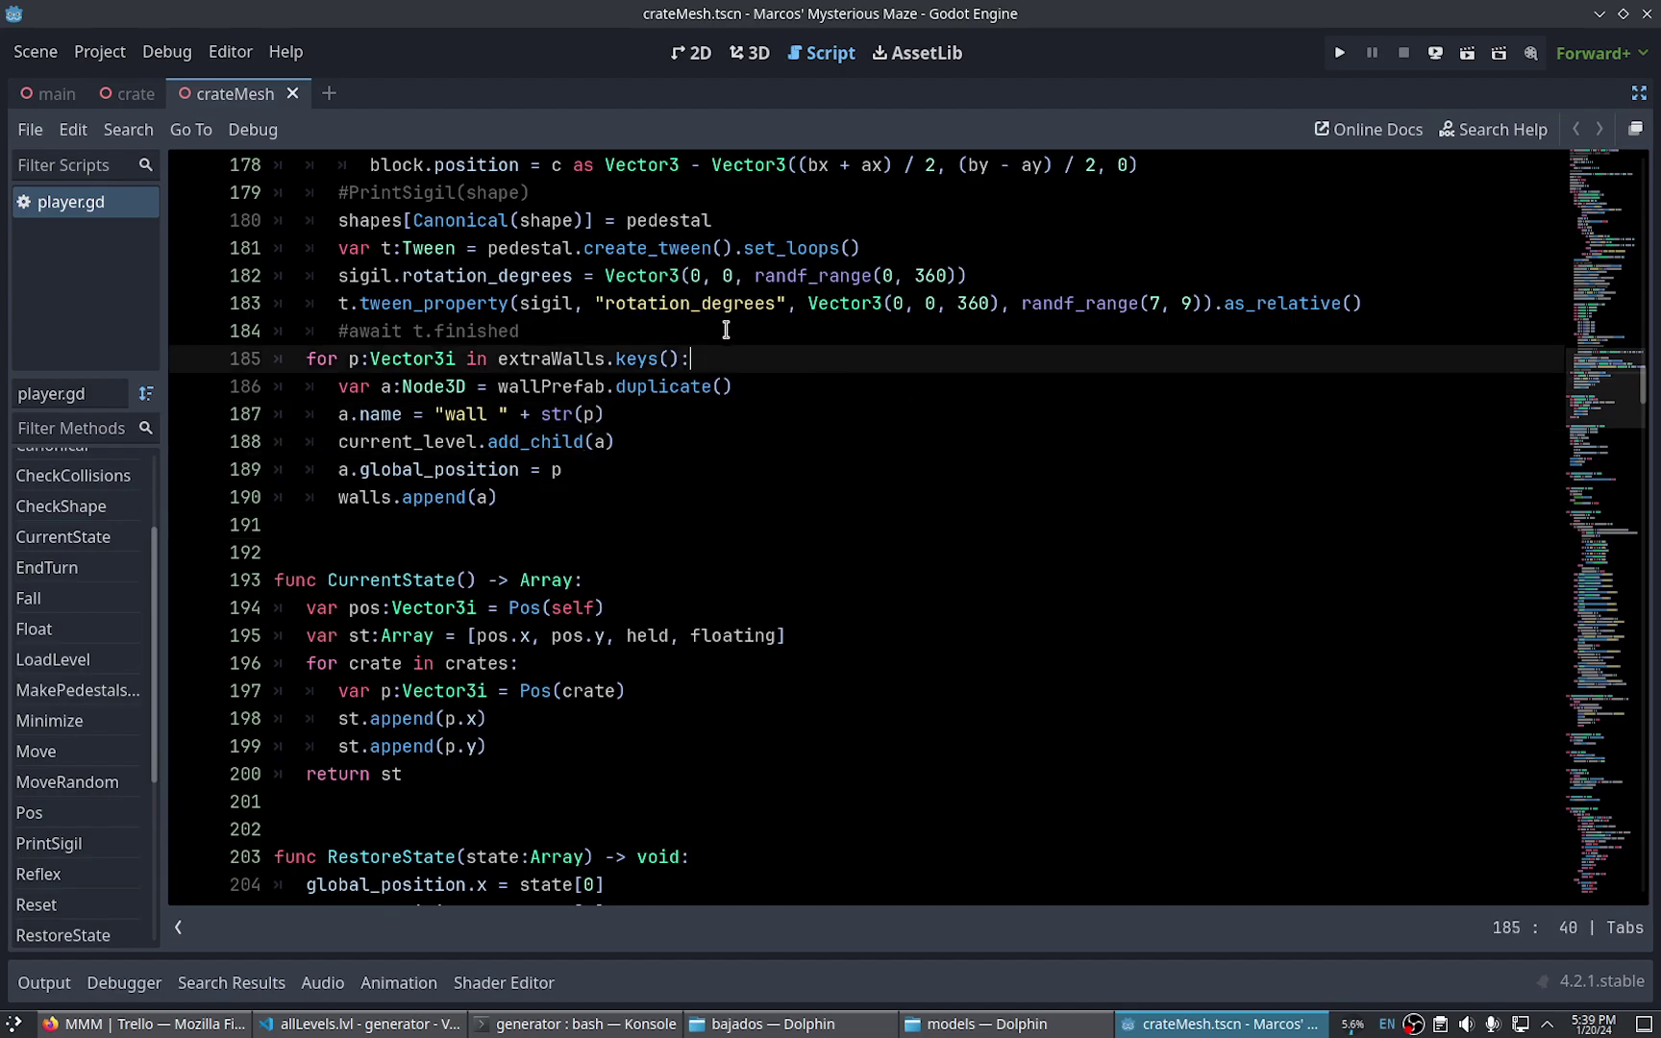
{"action": "left_click", "coordinate": [723, 331]}
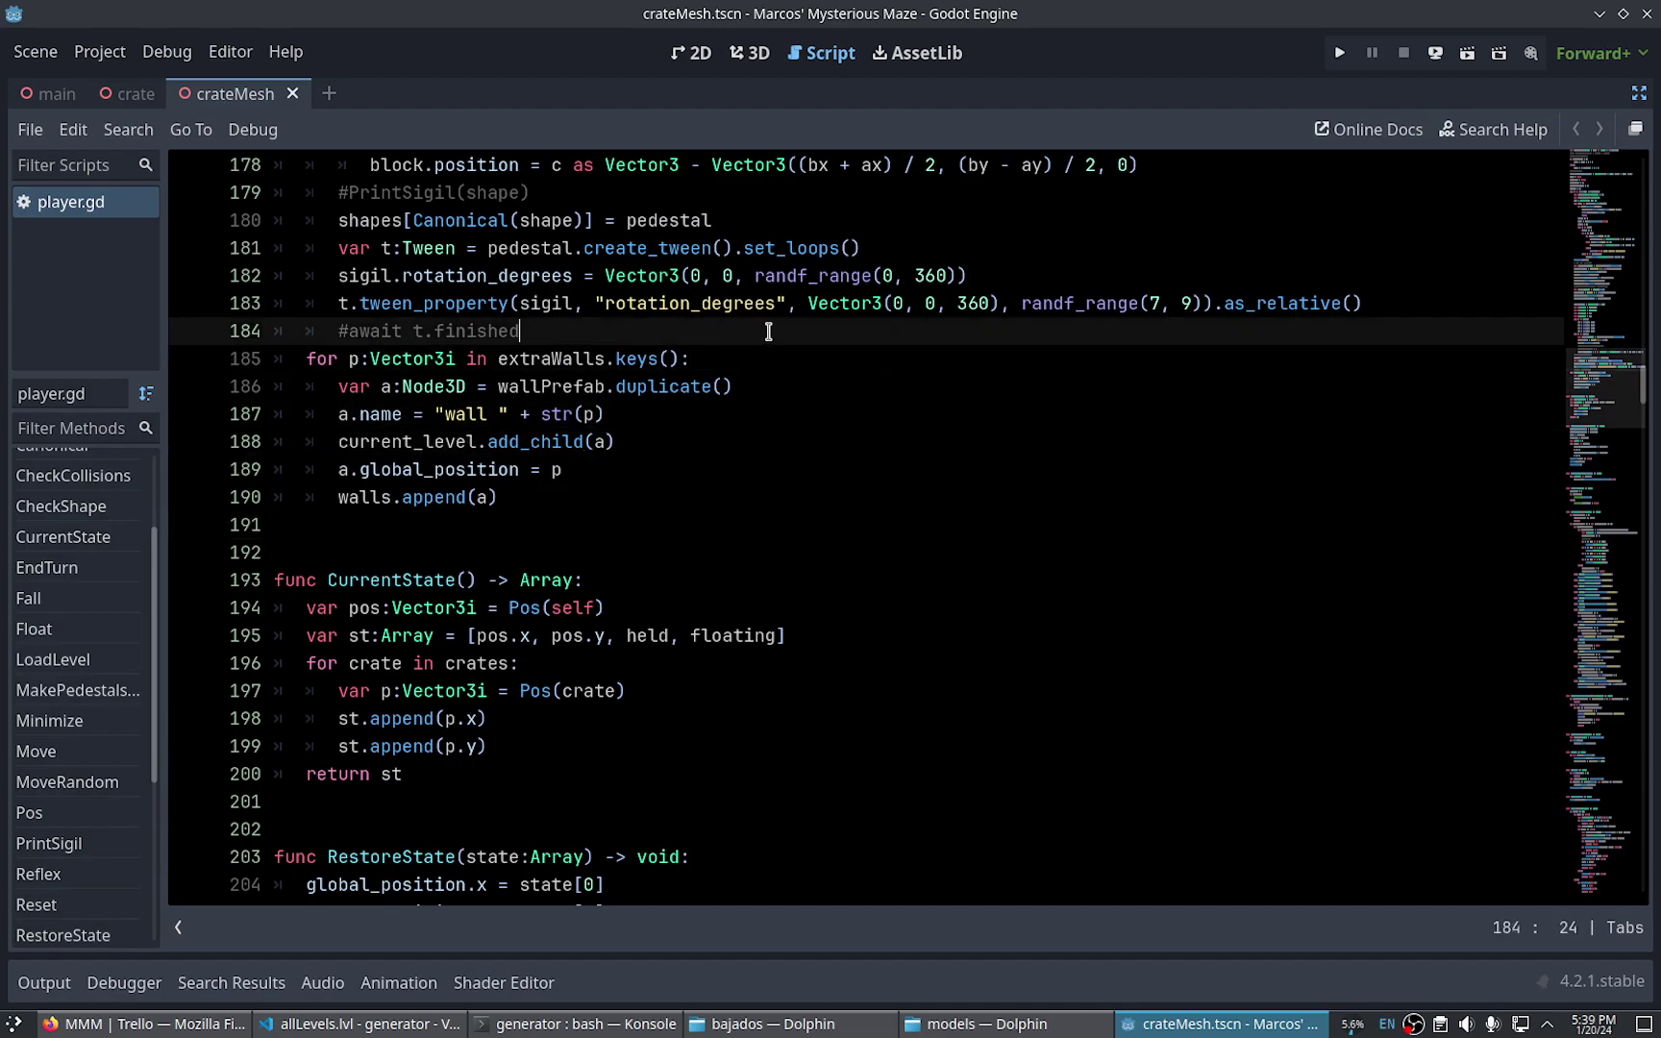
{"action": "left_click", "coordinate": [980, 421]}
{"action": "left_click", "coordinate": [854, 458]}
{"action": "left_click", "coordinate": [737, 443]}
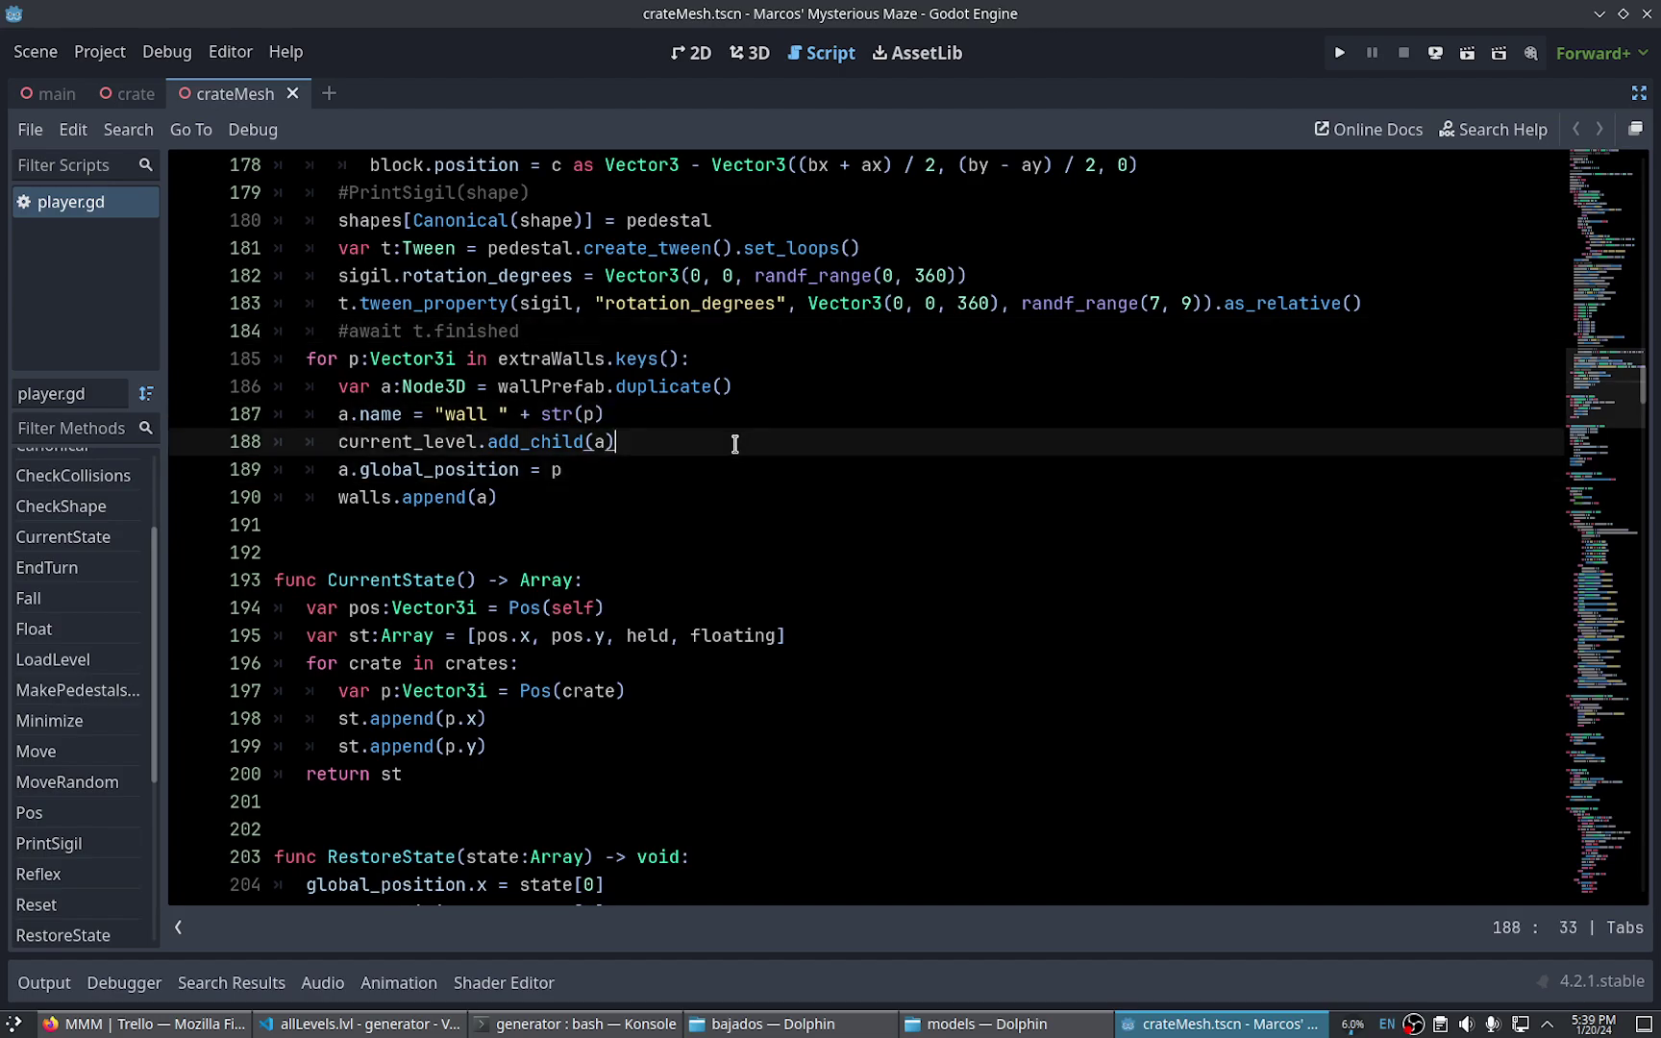
{"action": "left_click", "coordinate": [717, 470]}
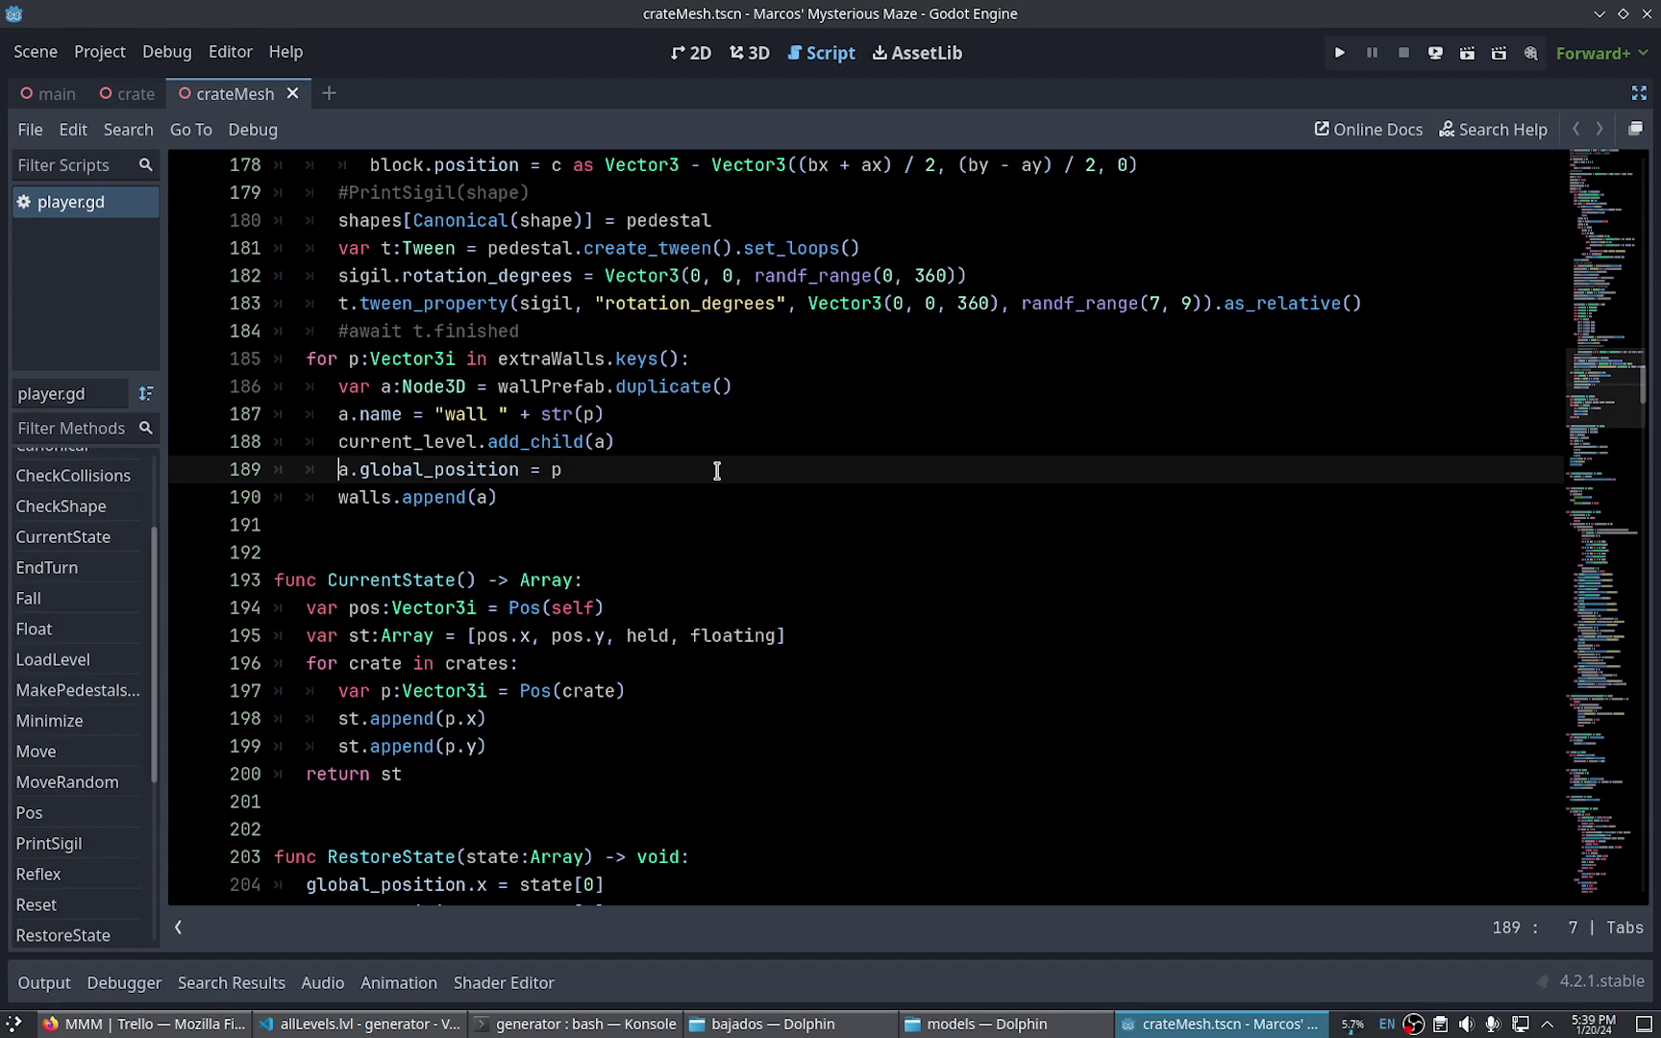
{"action": "key", "text": "shift+End"}
{"action": "key", "text": "End"}
{"action": "left_click", "coordinate": [644, 524]}
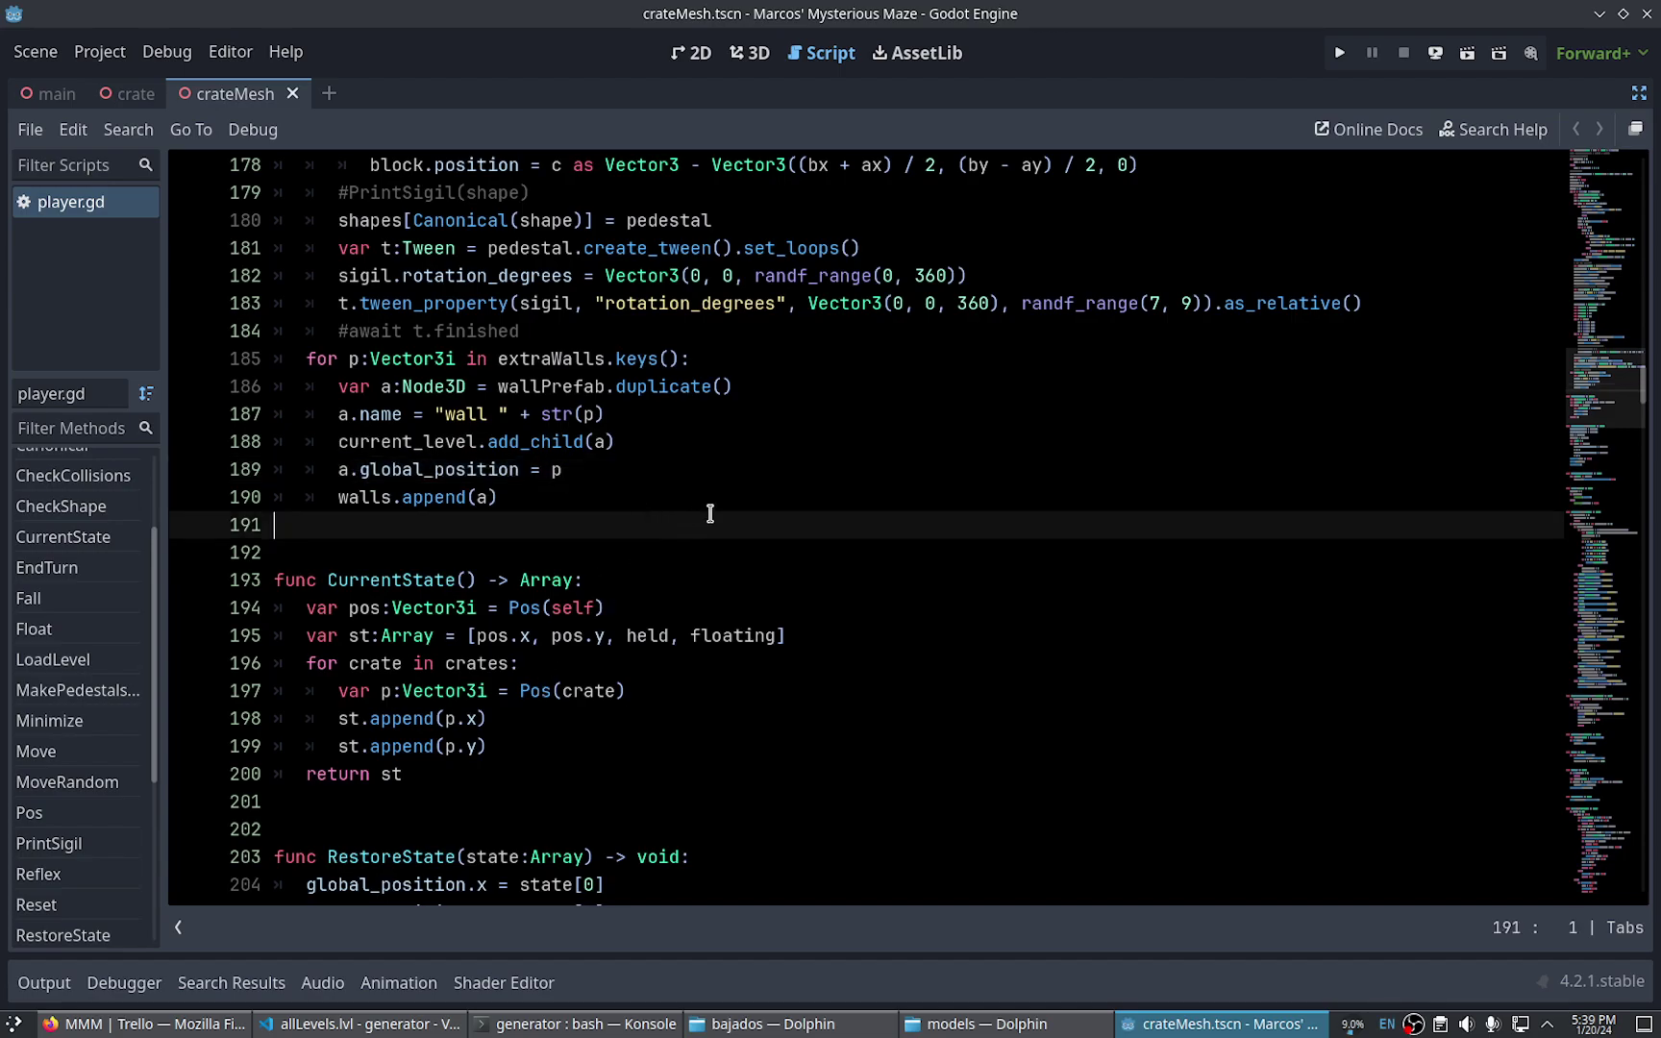